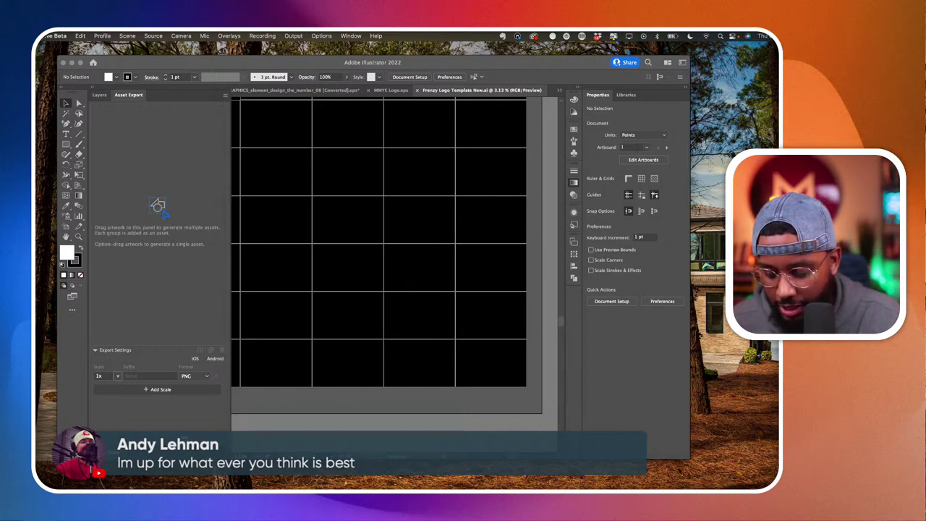
Switch to ColorSlurp and create a new color palette.
key(super+Tab)
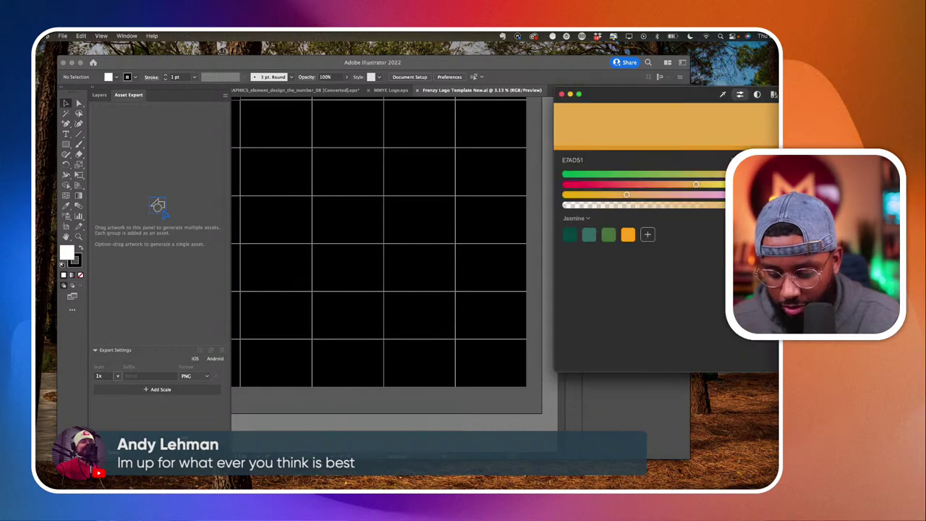
drag(676, 97, 489, 197)
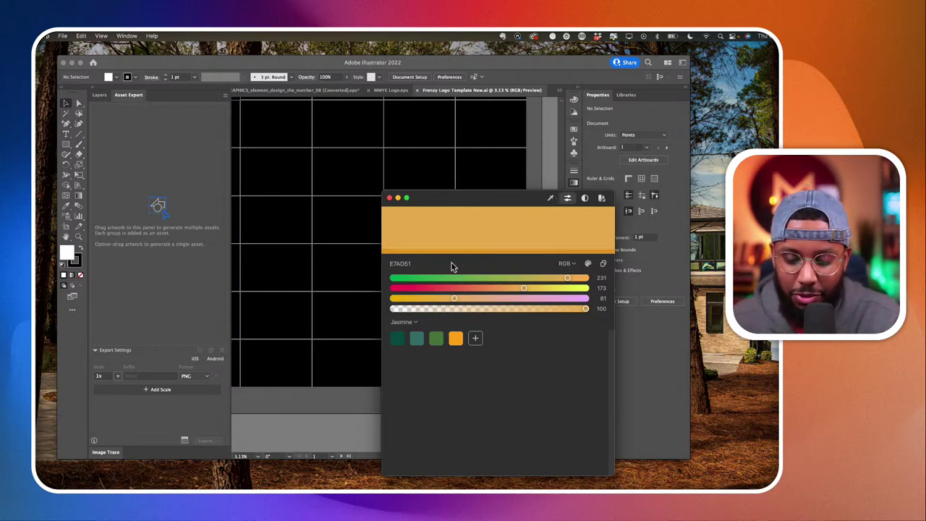
click(409, 322)
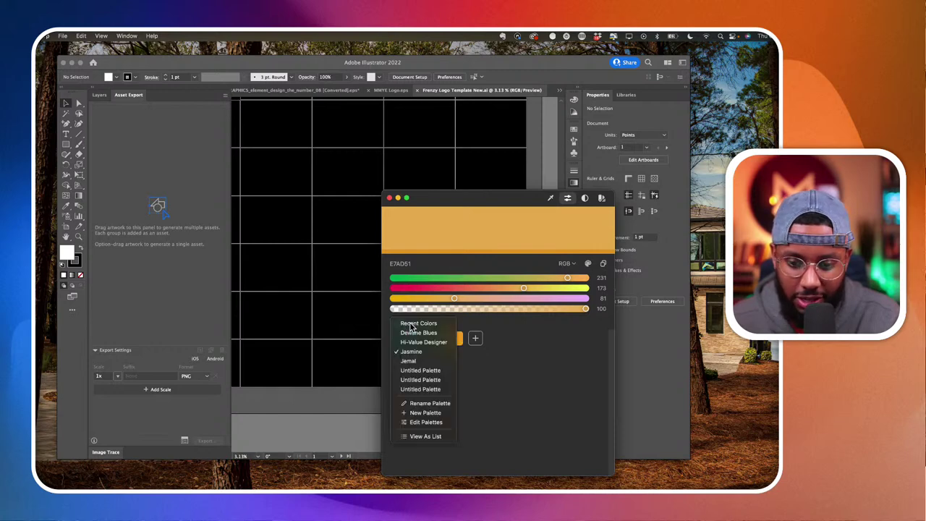
click(411, 411)
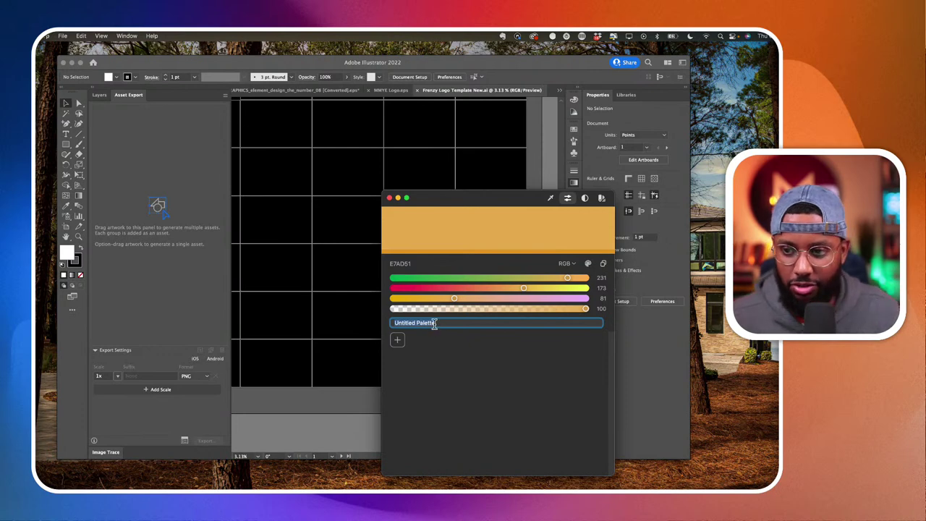
text(Andy's)
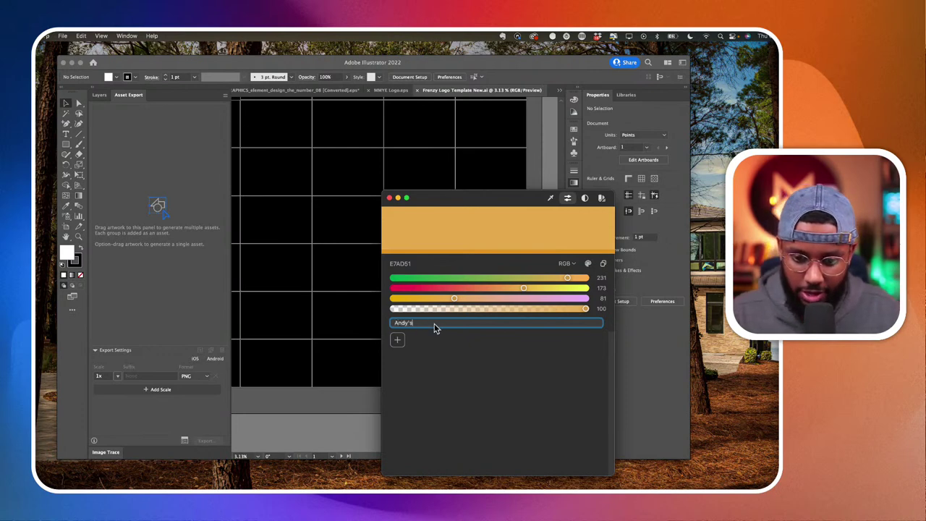
text( Pa)
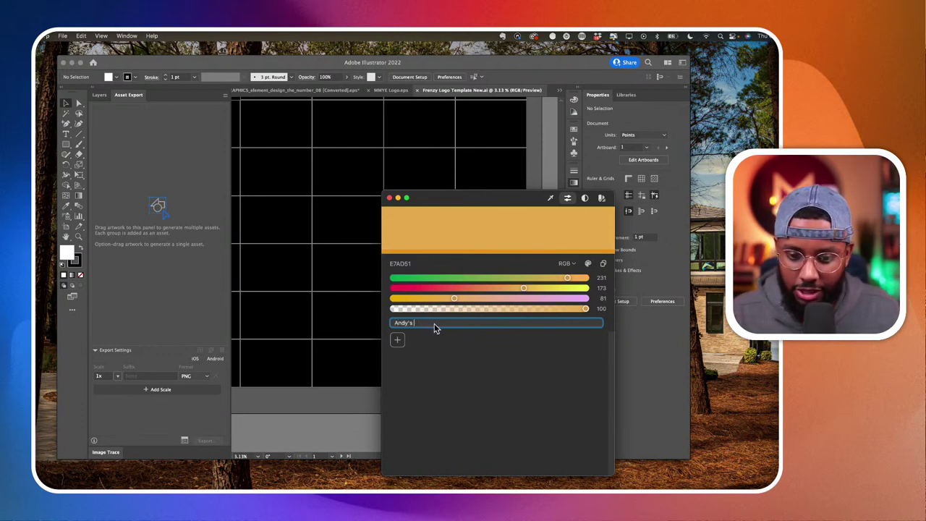
key(BackSpace)
key(BackSpace)
key(BackSpace)
key(BackSpace)
key(BackSpace)
key(BackSpace)
key(BackSpace)
Name the new palette "Dudes and Dads".
text(Dudes and Dad)
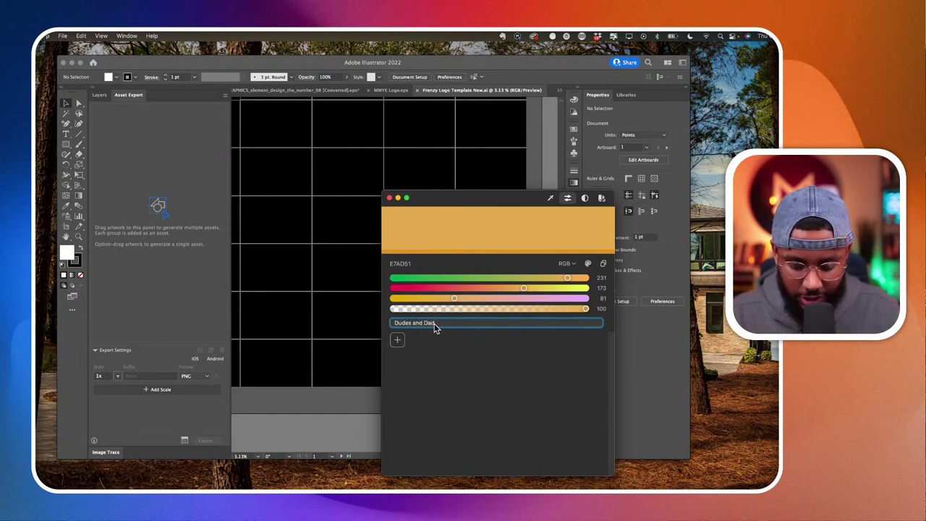
text(s)
key(Return)
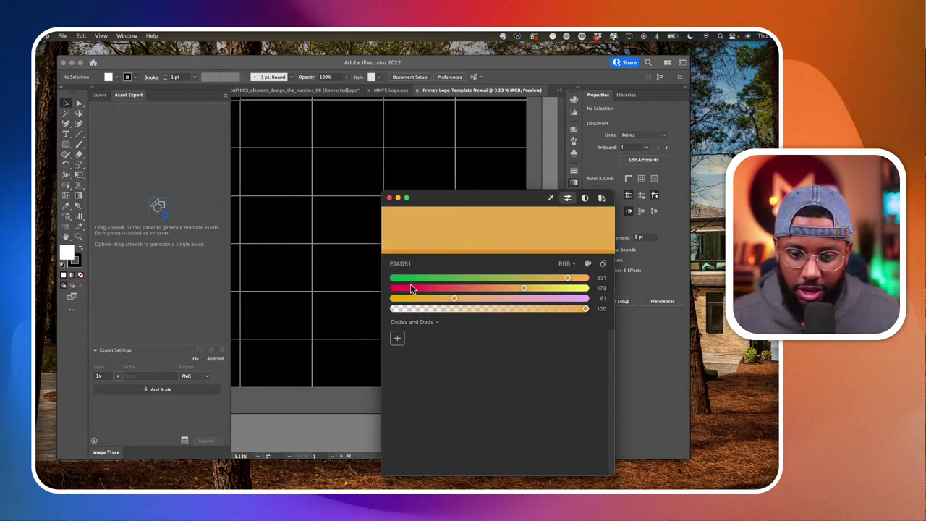
click(407, 264)
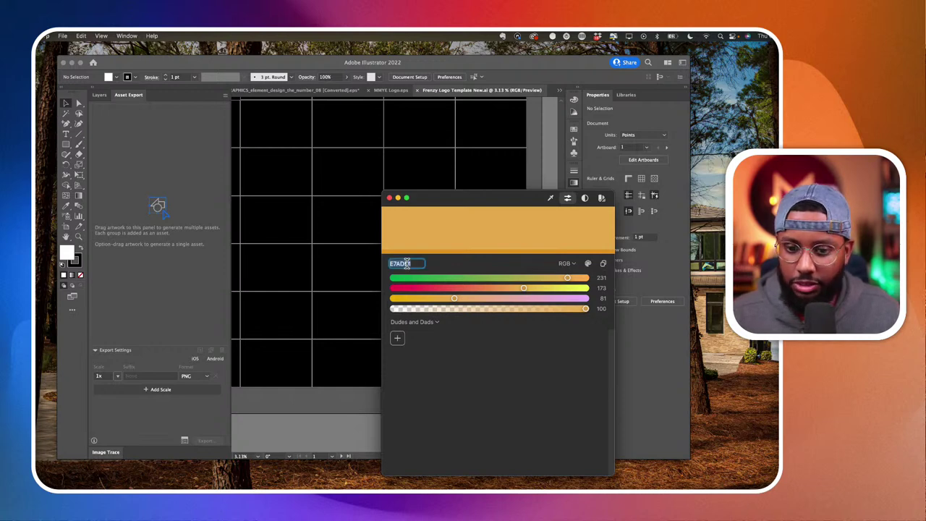
click(406, 265)
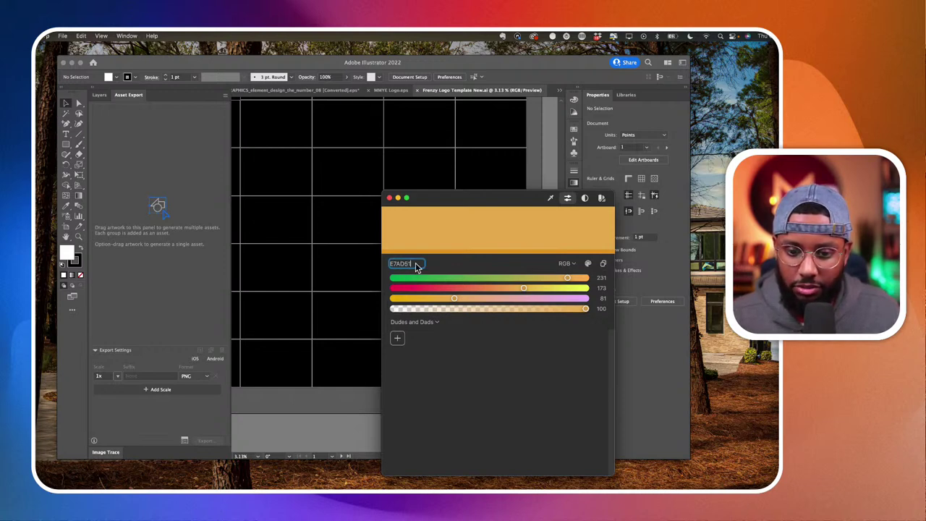
double_click(415, 265)
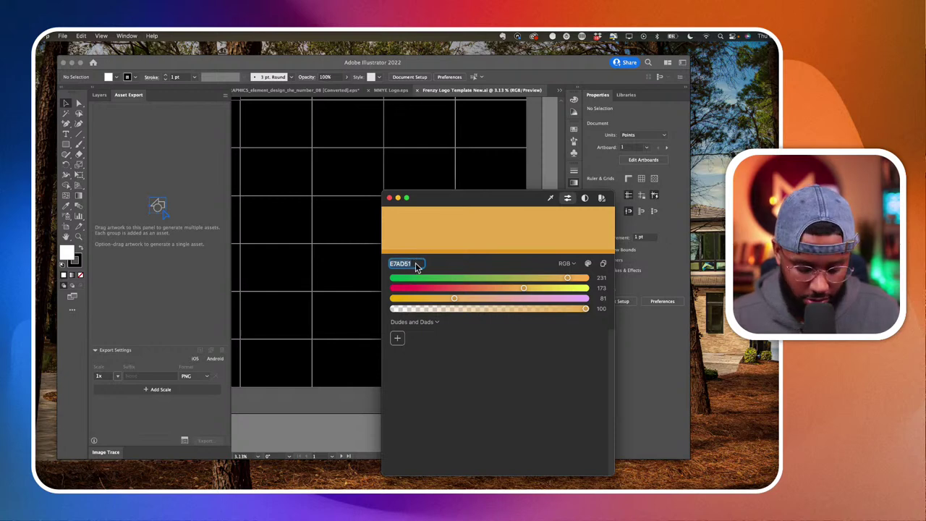
Switch to Illustrator and hide the black background rectangle in Layer 1.
click(365, 311)
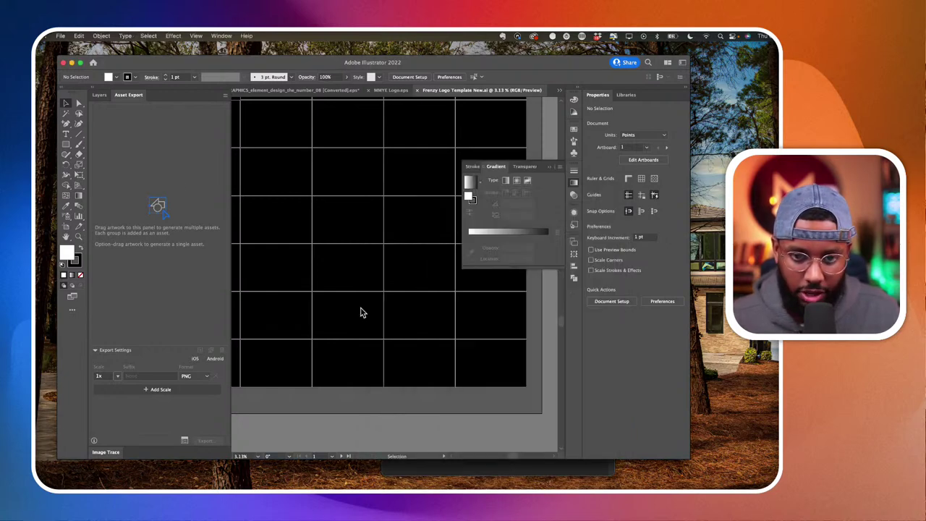
click(66, 144)
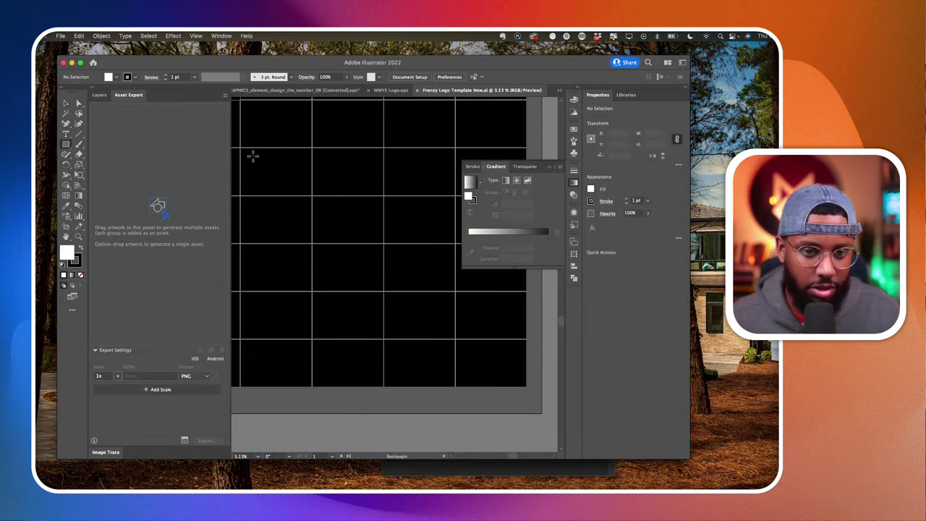
scroll(253, 155, up, 3)
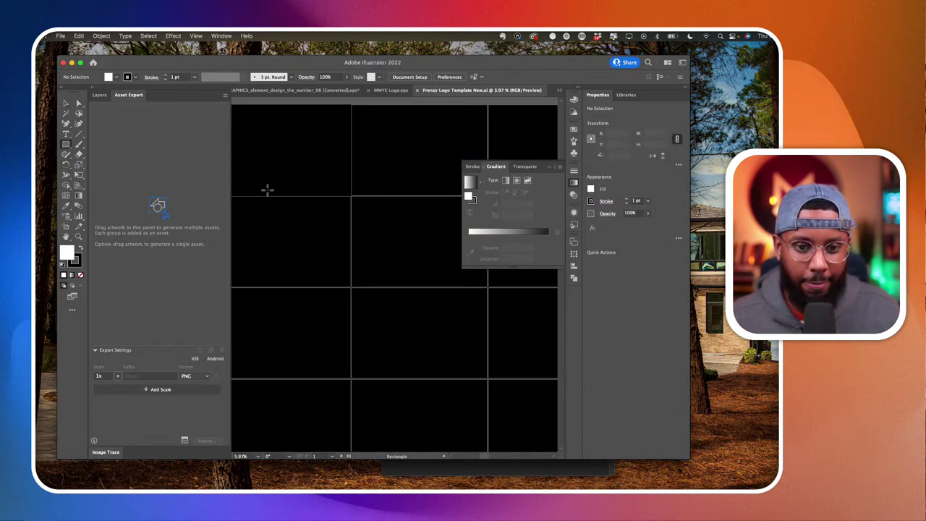
click(99, 94)
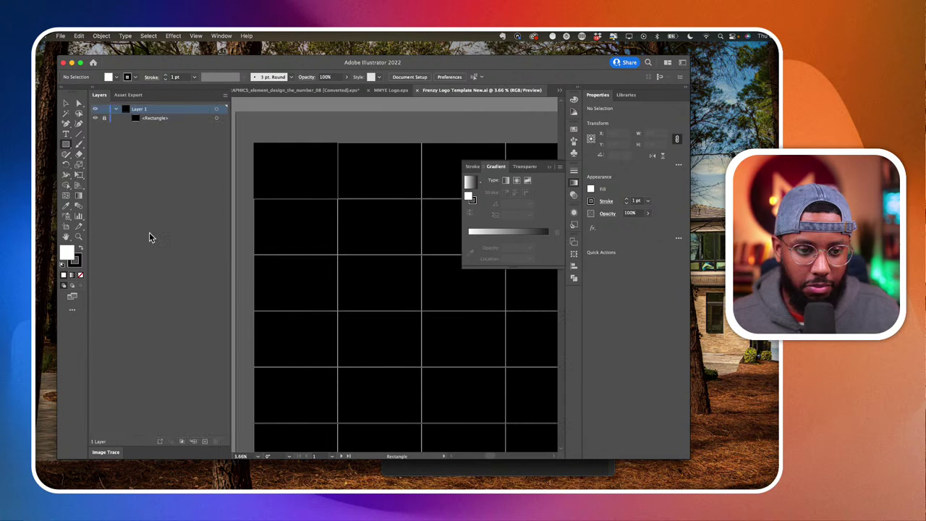
click(95, 117)
Draw a small rectangle about 311 by 280 pt on the upper-left artboard and remove its stroke.
scroll(302, 176, up, 5)
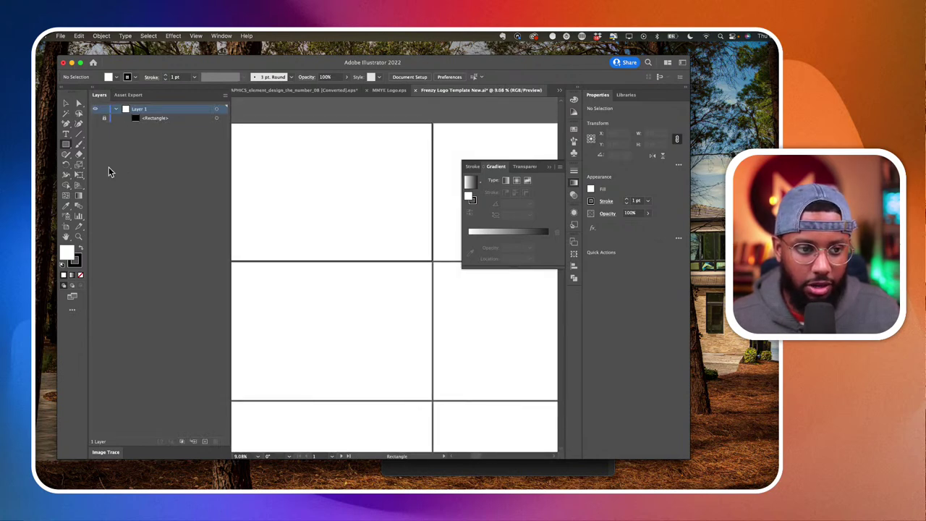
drag(282, 163, 304, 183)
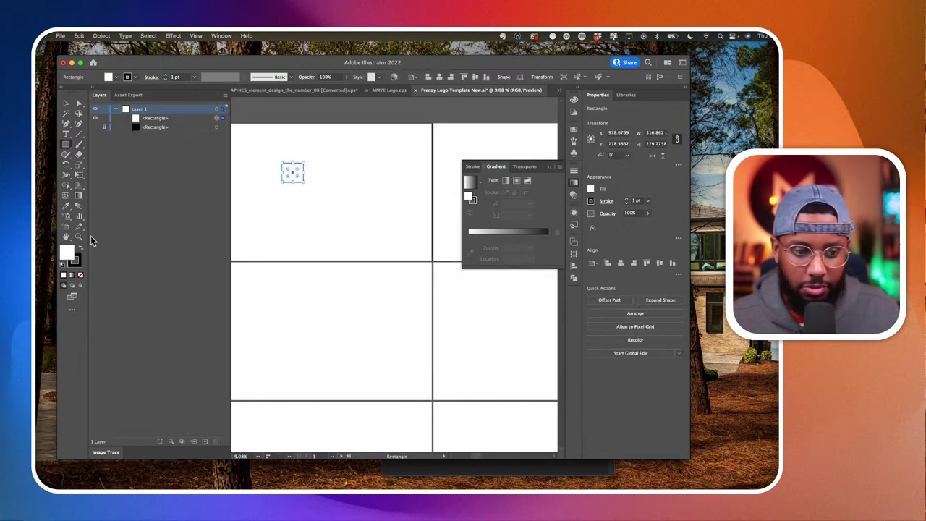
click(78, 264)
click(80, 275)
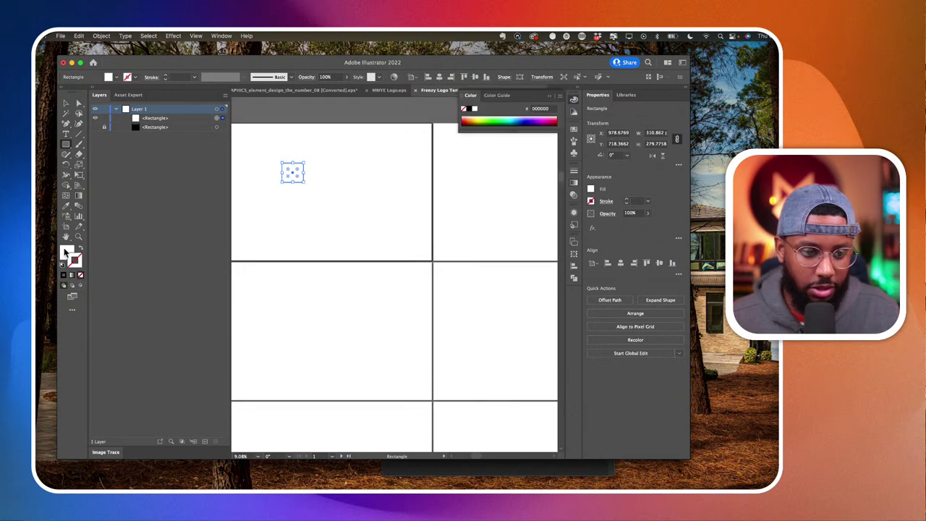
Set the small rectangle's fill color to hex ffc929.
click(63, 248)
double_click(63, 248)
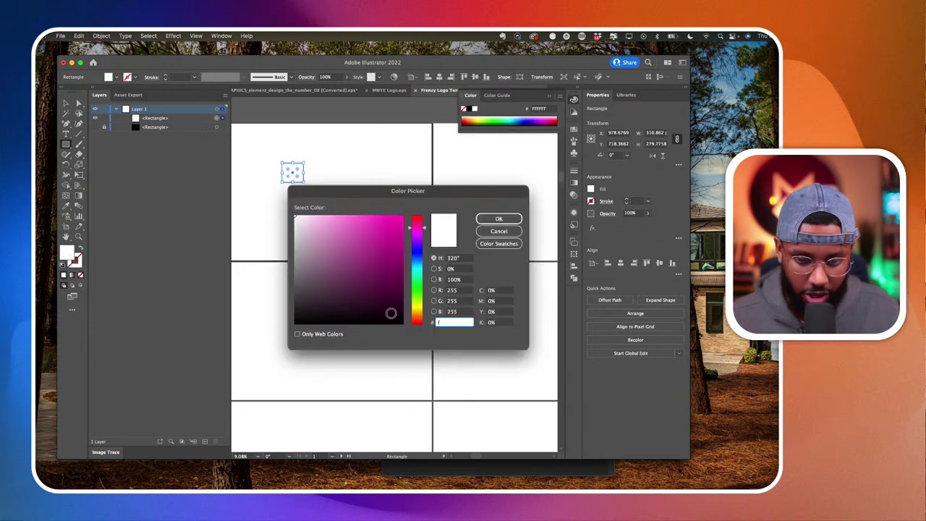
text(ffc929)
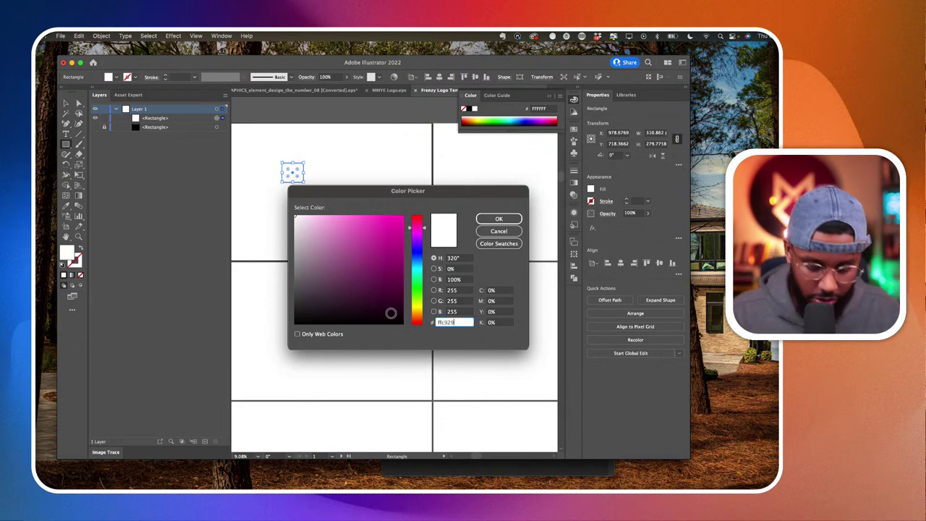
key(Return)
key(v)
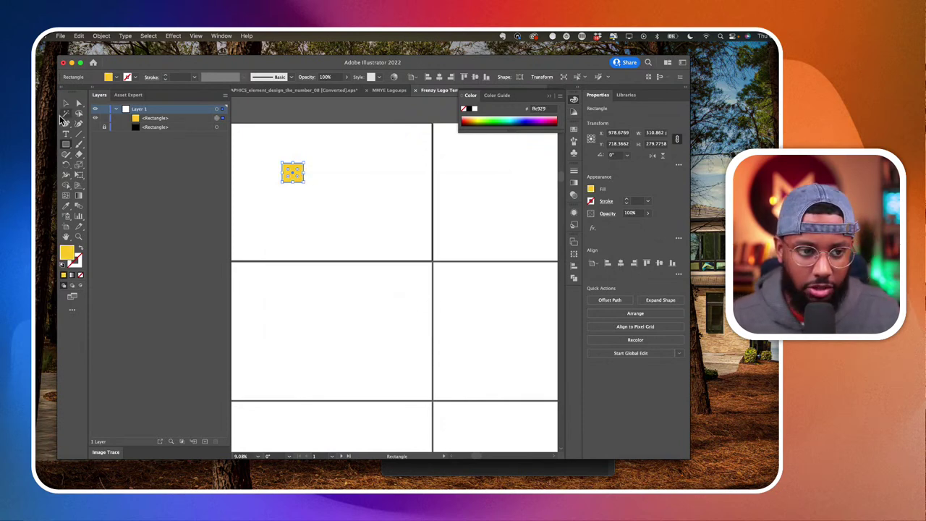
click(359, 270)
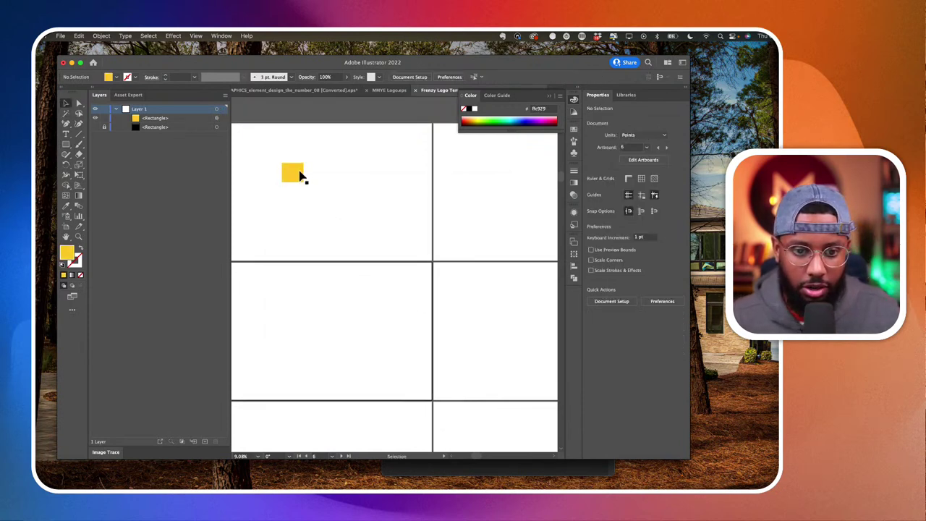
Switch to ColorSlurp, sample the yellow rectangle's color and add it to the Dudes and Dads palette.
click(300, 175)
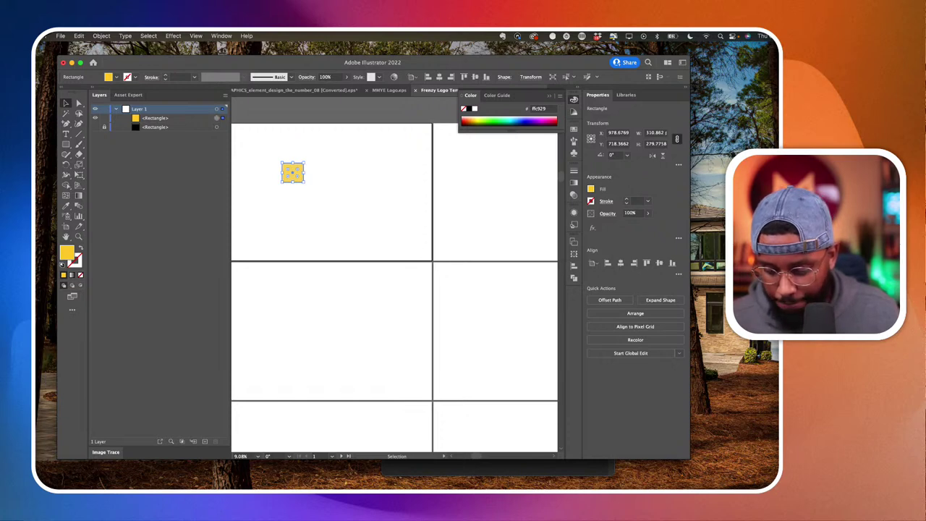
key(super+Tab)
click(550, 197)
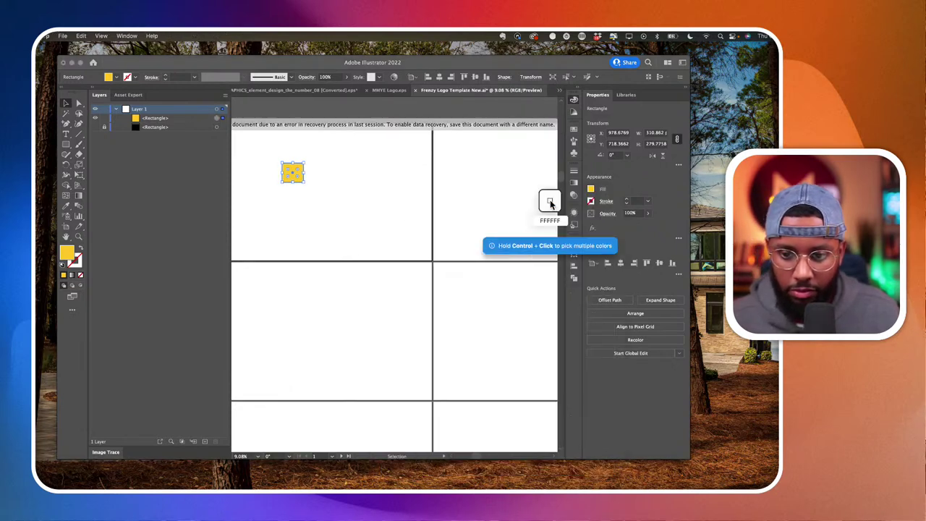
click(293, 172)
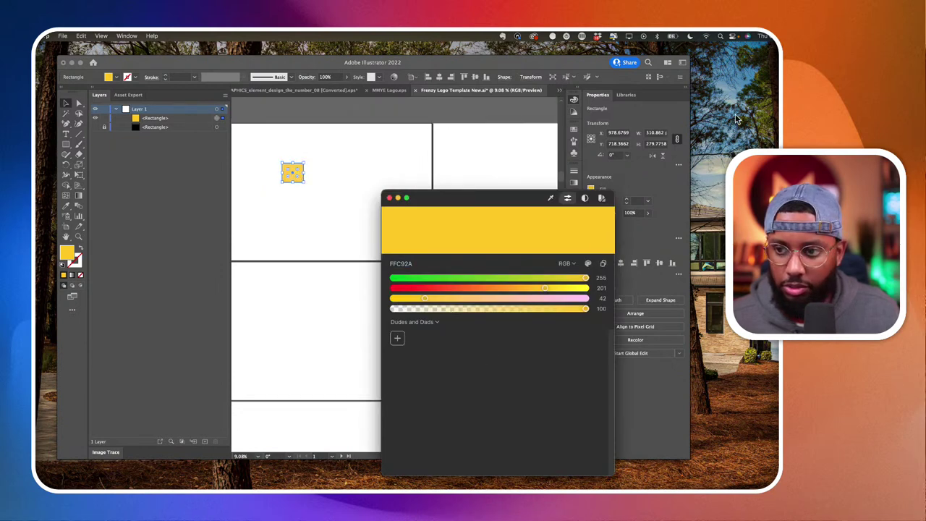
click(399, 338)
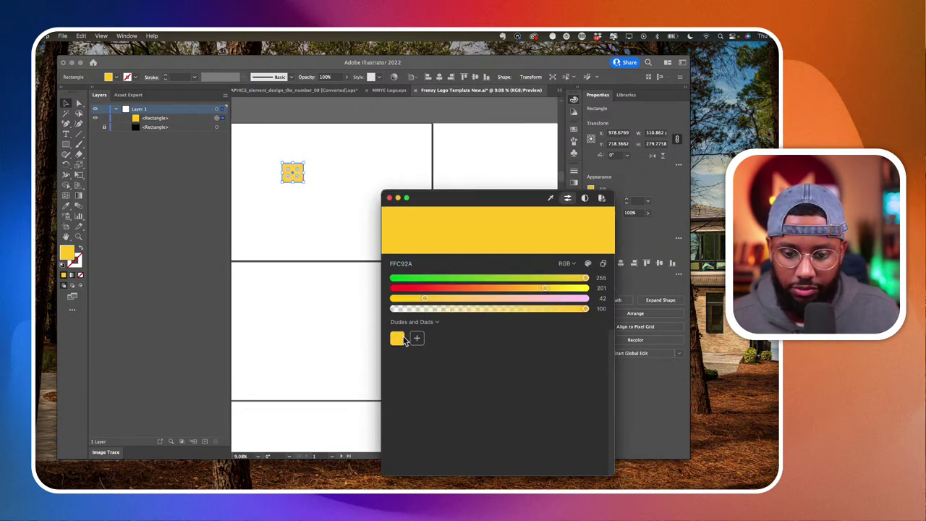
In Illustrator, fully round the yellow rectangle's corners and move it onto the artboard directly below.
click(326, 303)
scroll(320, 290, left, 2)
drag(332, 185, 317, 296)
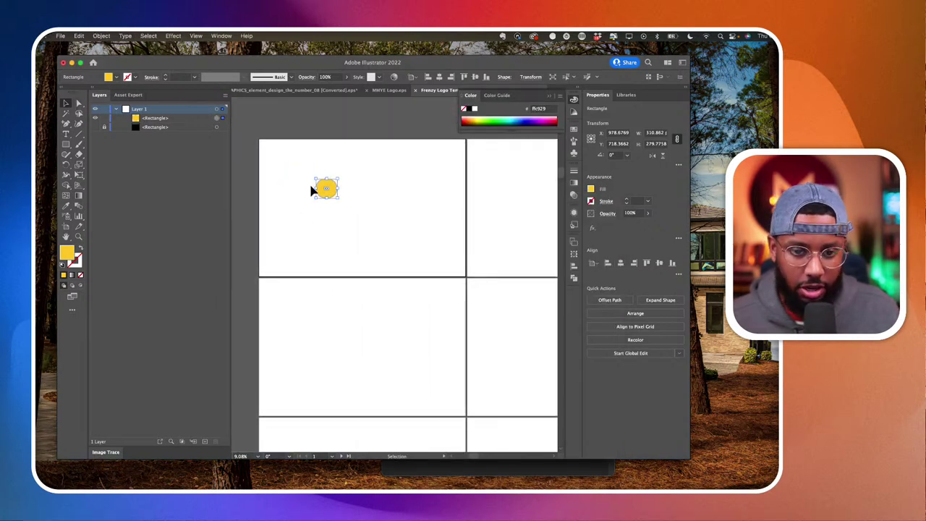
scroll(318, 189, up, 3)
drag(331, 274, 311, 382)
scroll(311, 383, down, 2)
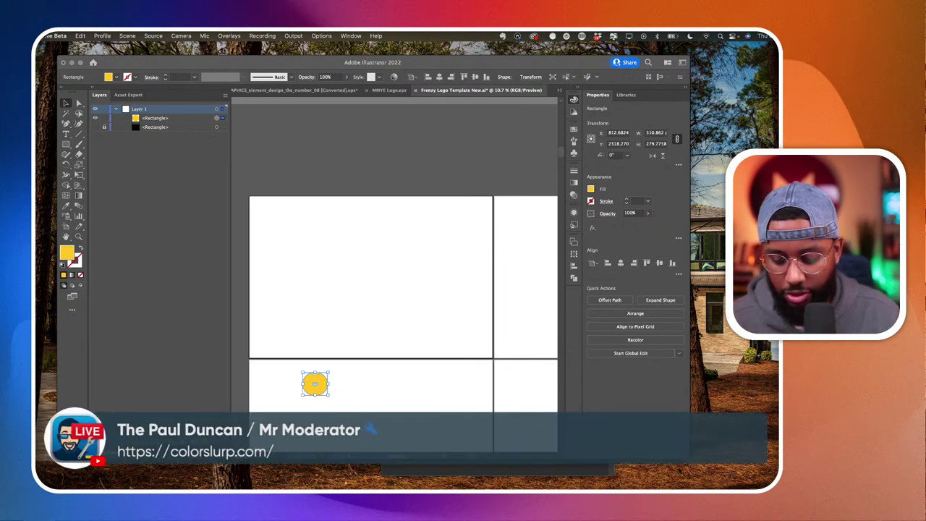
Sample the light sky color EBEFF3 from the desktop wallpaper into the Dudes and Dads palette in ColorSlurp and delete that swatch.
key(super+Tab)
click(548, 199)
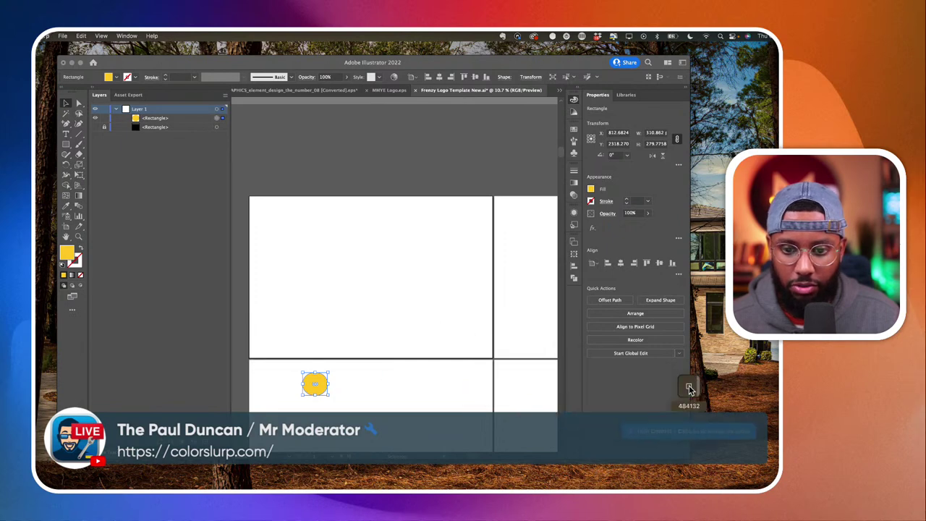
click(721, 75)
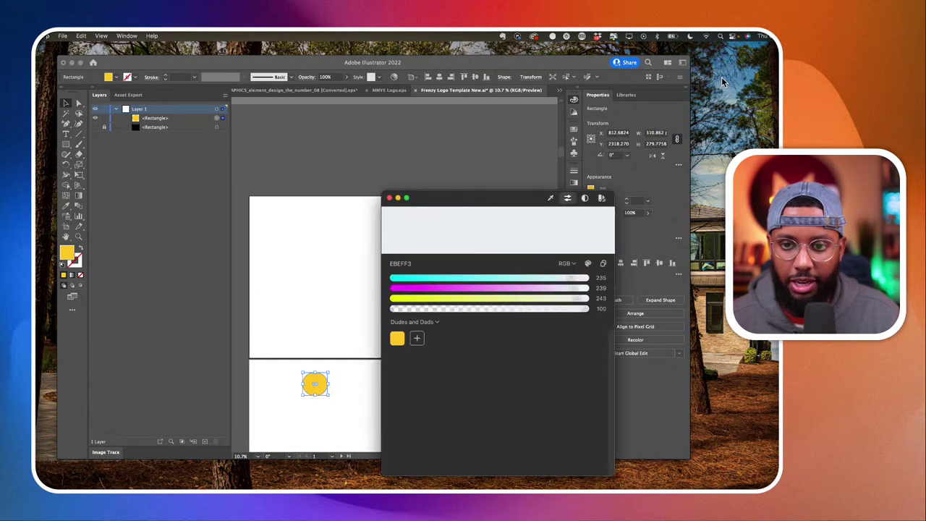
click(422, 342)
right_click(418, 340)
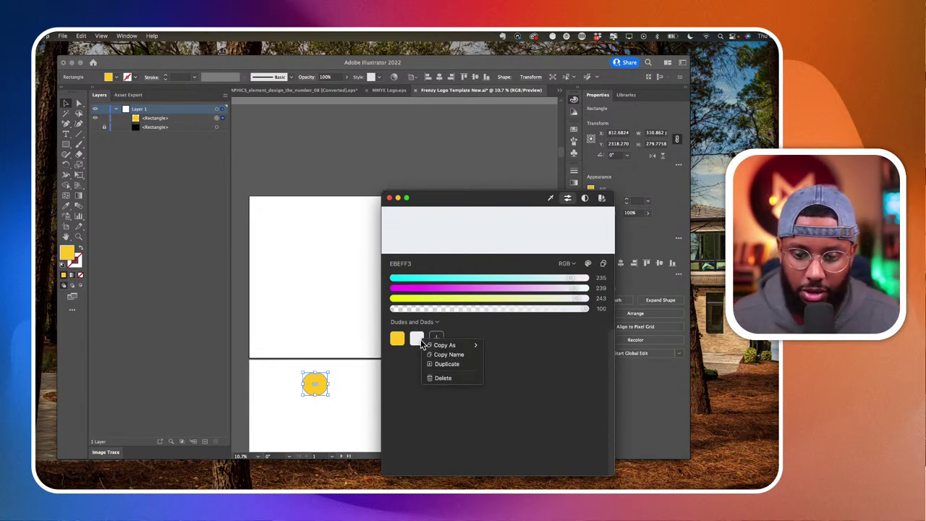
click(437, 378)
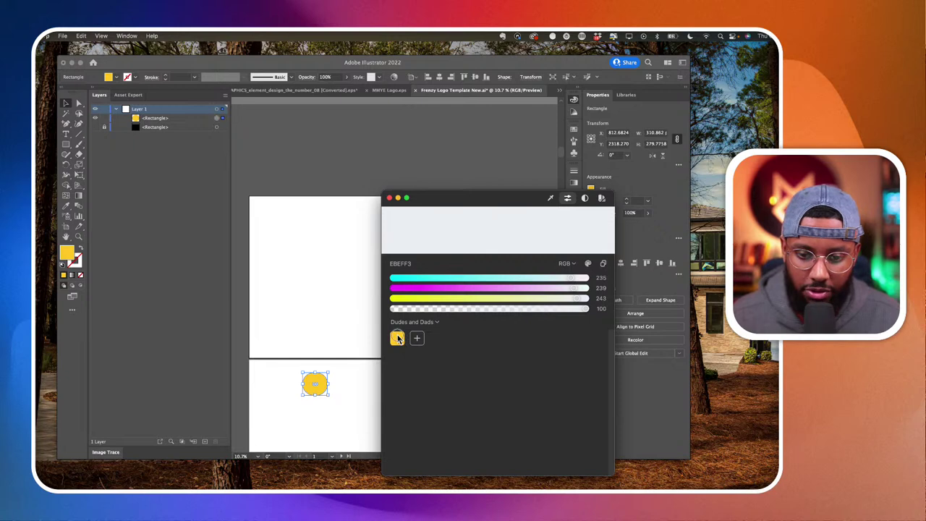
Load the yellow swatch as the current color and view the list of all saved palettes.
click(397, 340)
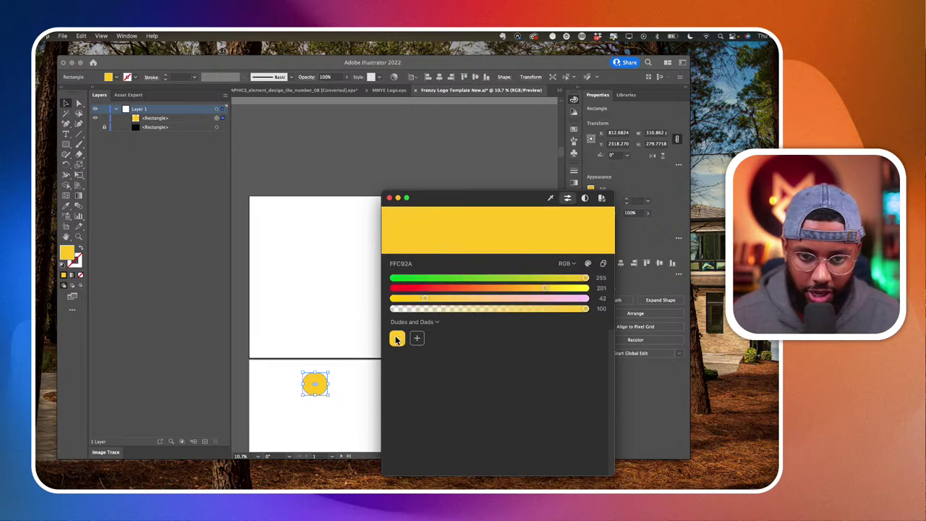
click(601, 199)
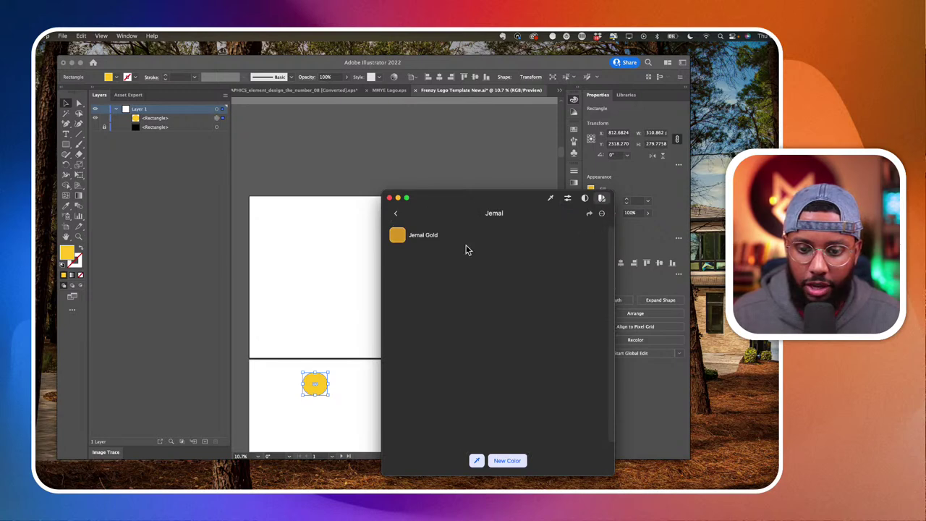
click(394, 215)
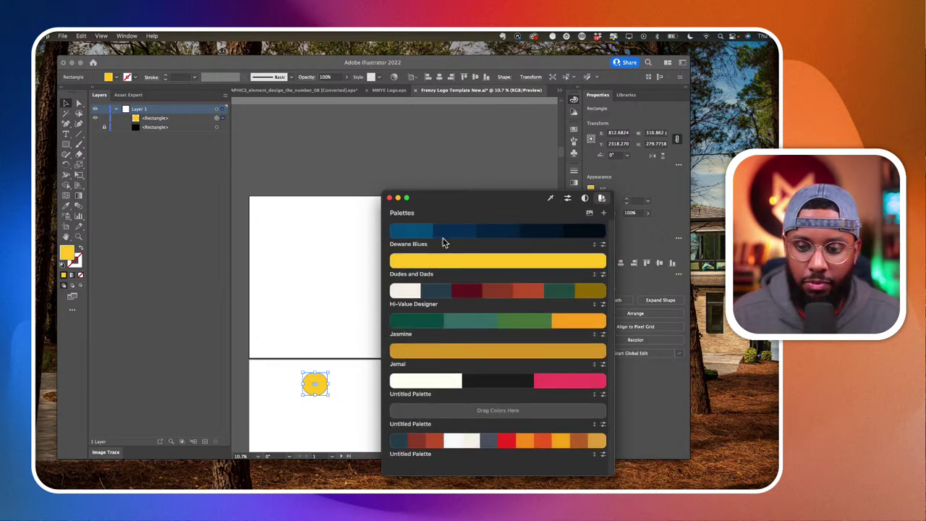
Close and reopen ColorSlurp and view the shades, tints and color harmonies offered for the current yellow.
click(389, 197)
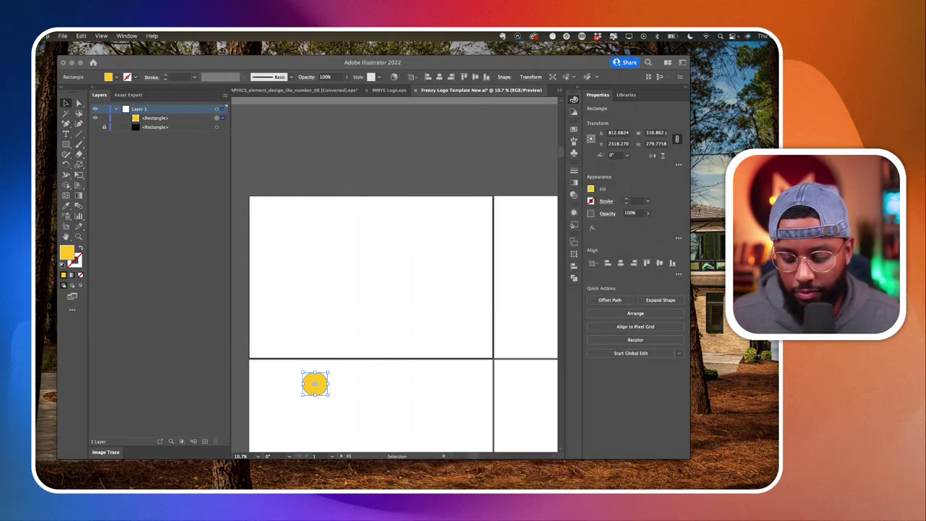
key(super+shift+c)
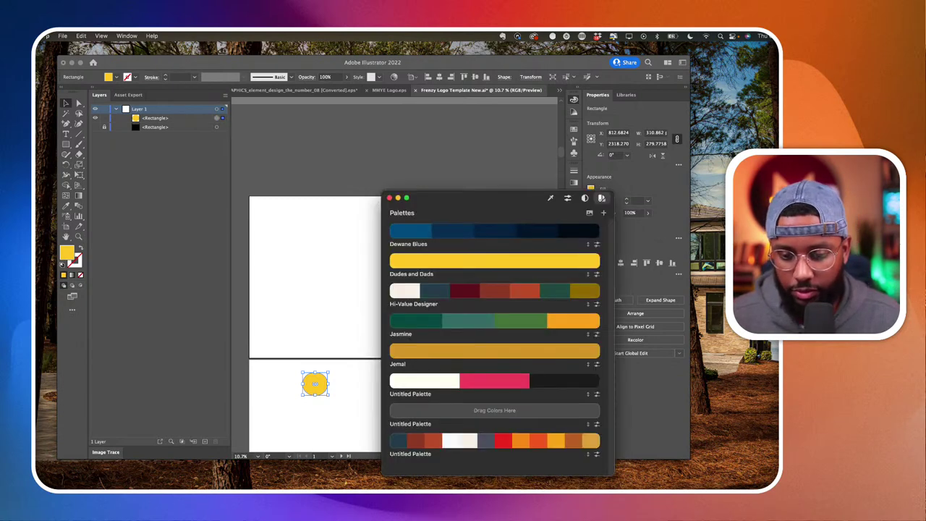
click(549, 199)
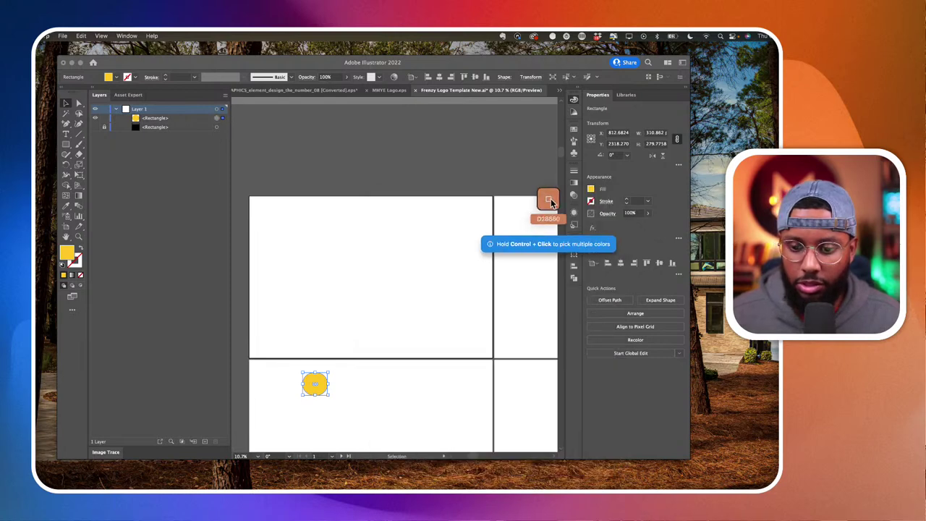
key(Escape)
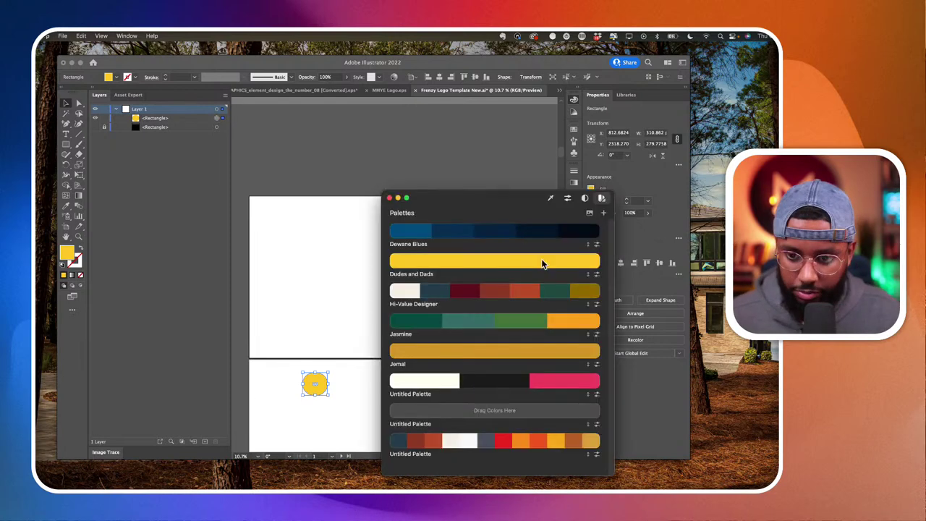
click(568, 199)
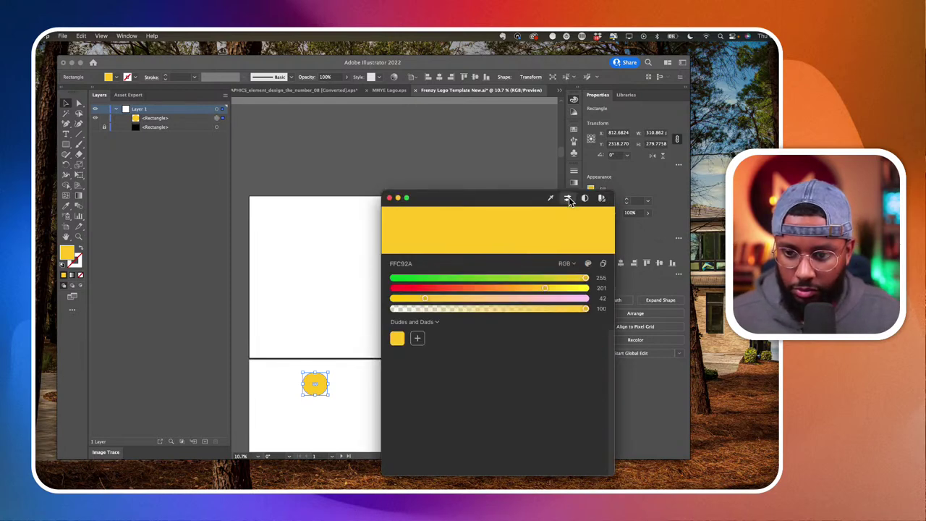
click(590, 264)
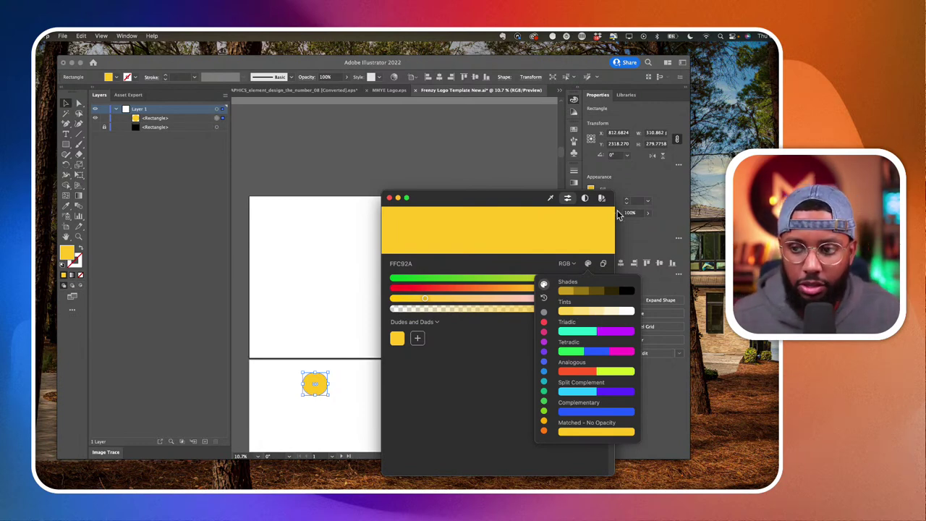
In Illustrator, restore the yellow shape's square corners and place a duplicate of it directly beside it on the same artboard.
click(315, 384)
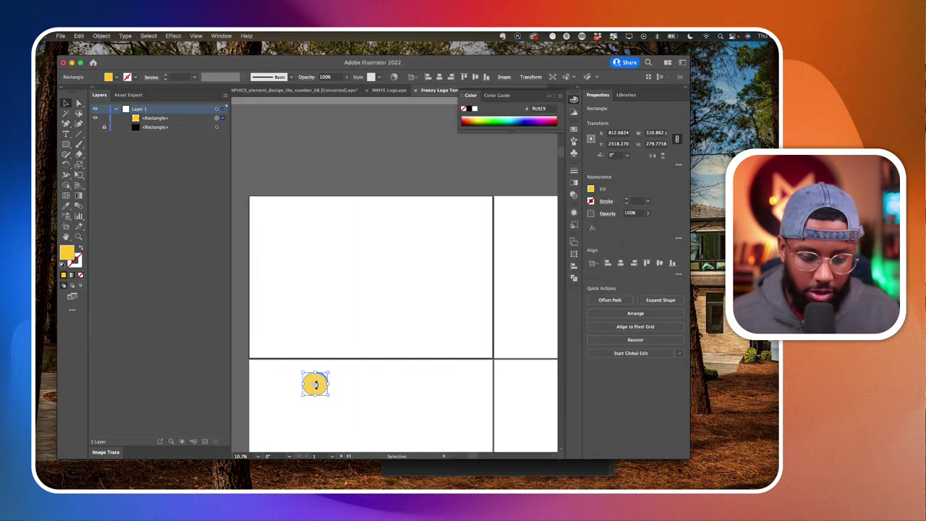
drag(314, 378, 314, 355)
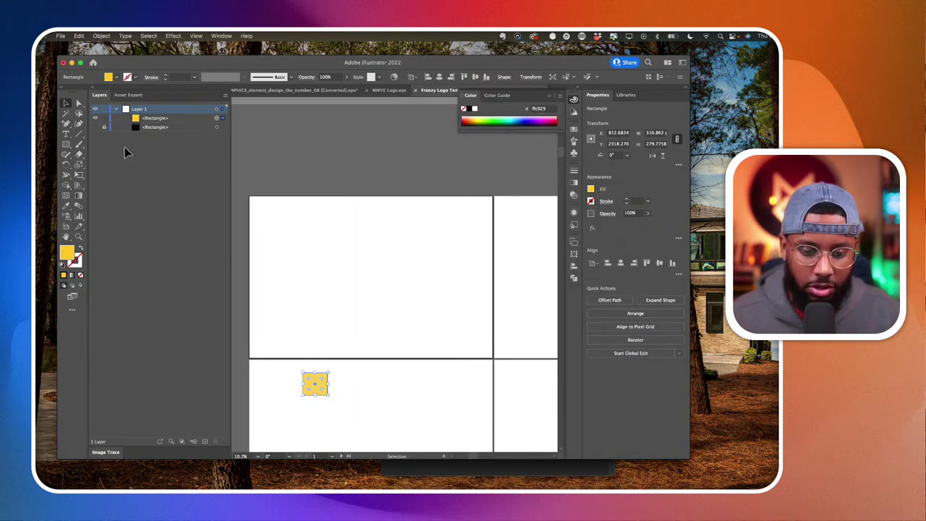
drag(316, 388, 348, 394)
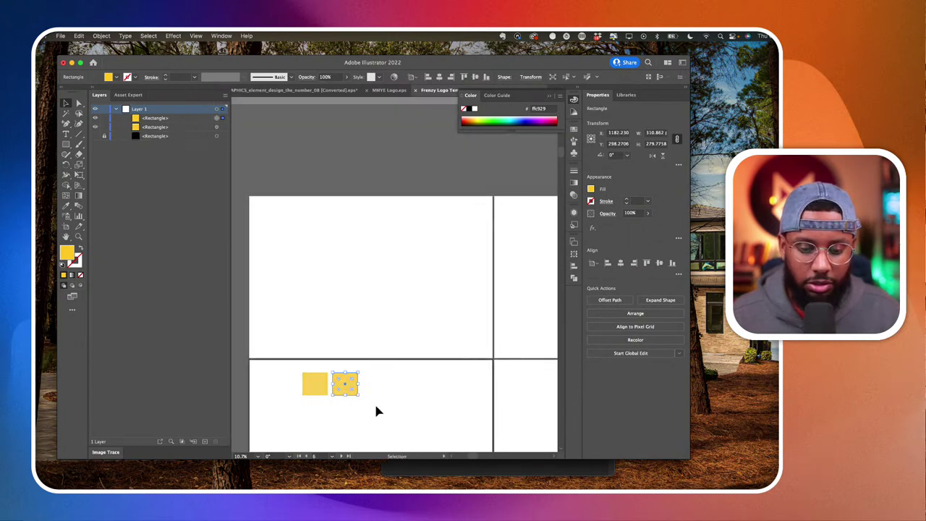
Change the duplicated square's fill color to black, 000000.
scroll(347, 395, down, 2)
scroll(333, 343, up, 3)
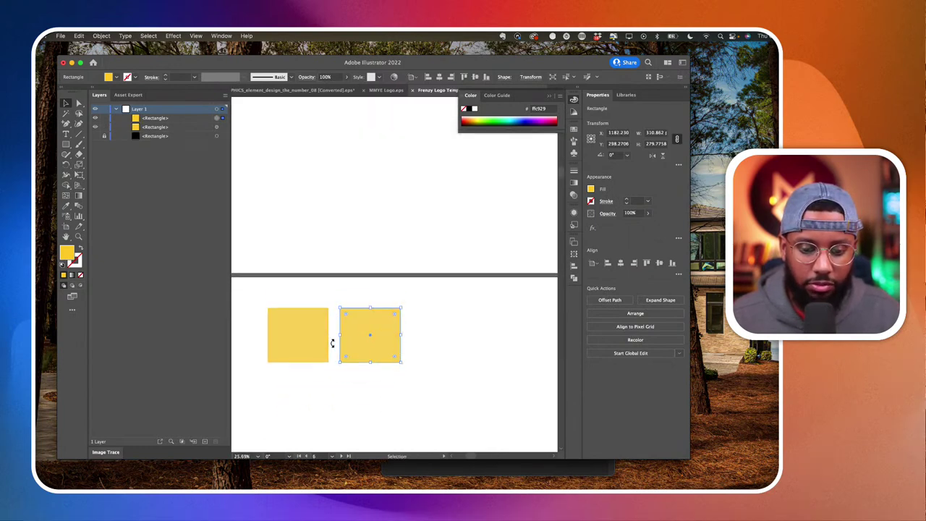
double_click(67, 251)
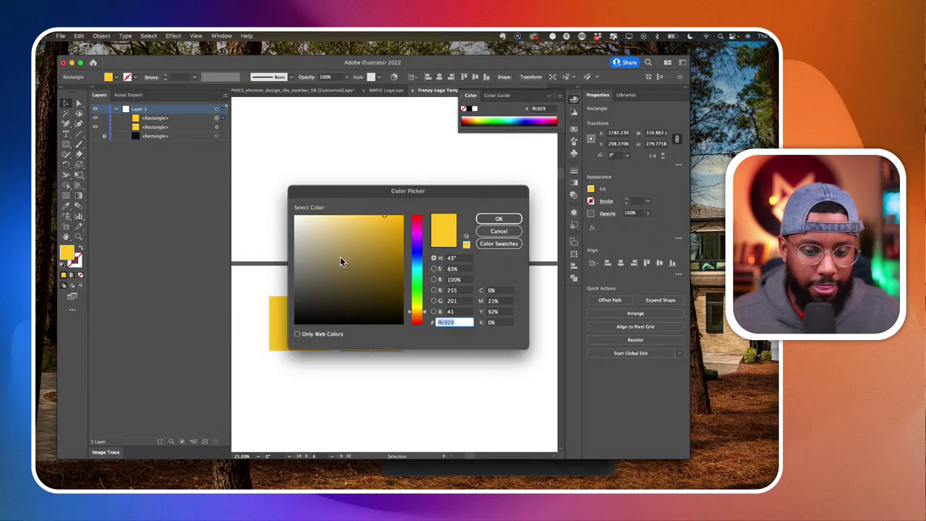
text(111111)
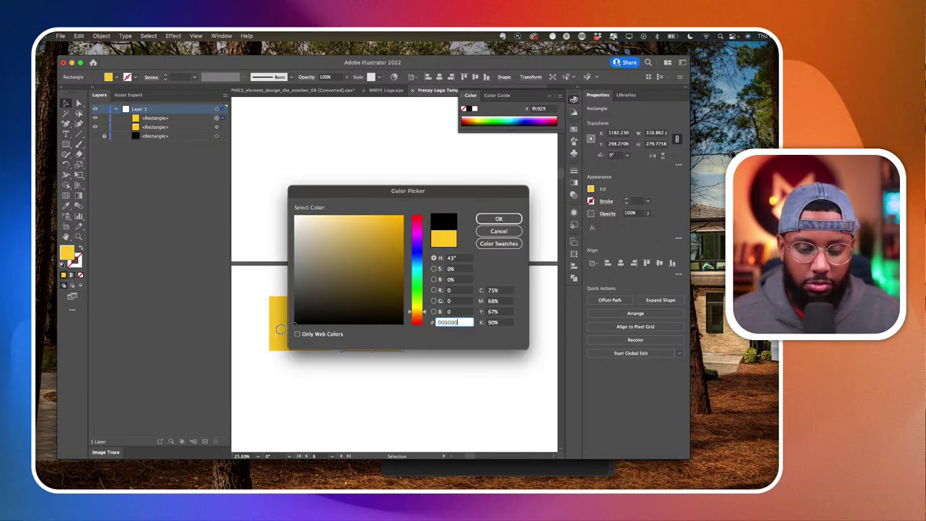
click(499, 218)
scroll(439, 238, up, 3)
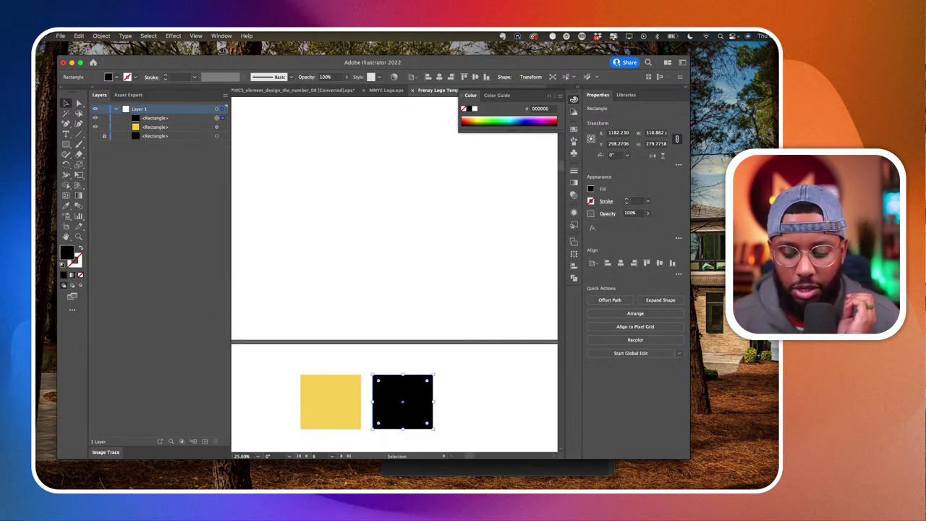
Switch to the browser with Adobe Stock and search all assets for "dad logo".
key(super+Tab)
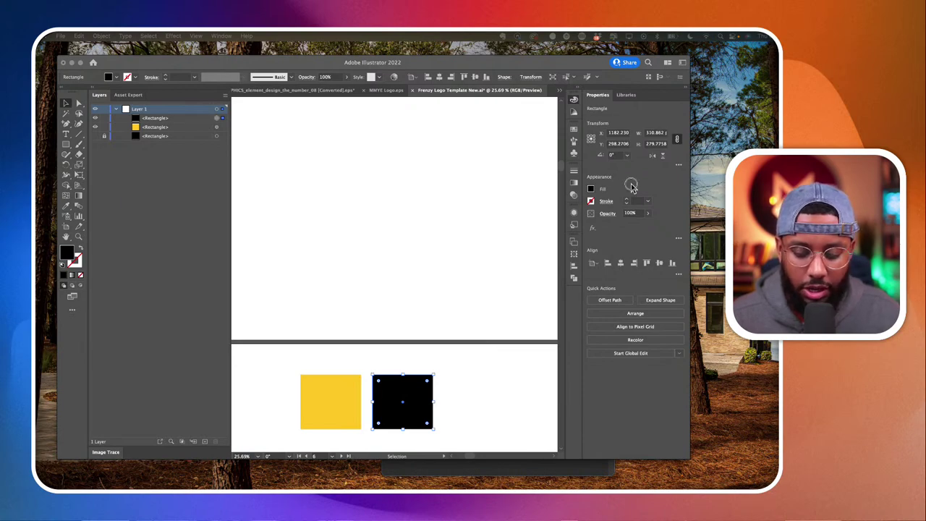
drag(628, 181, 409, 178)
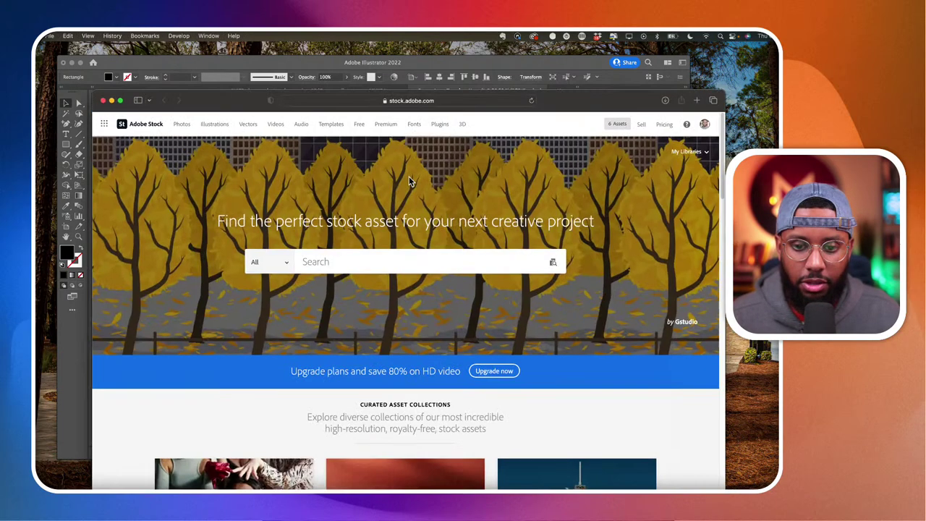
click(343, 261)
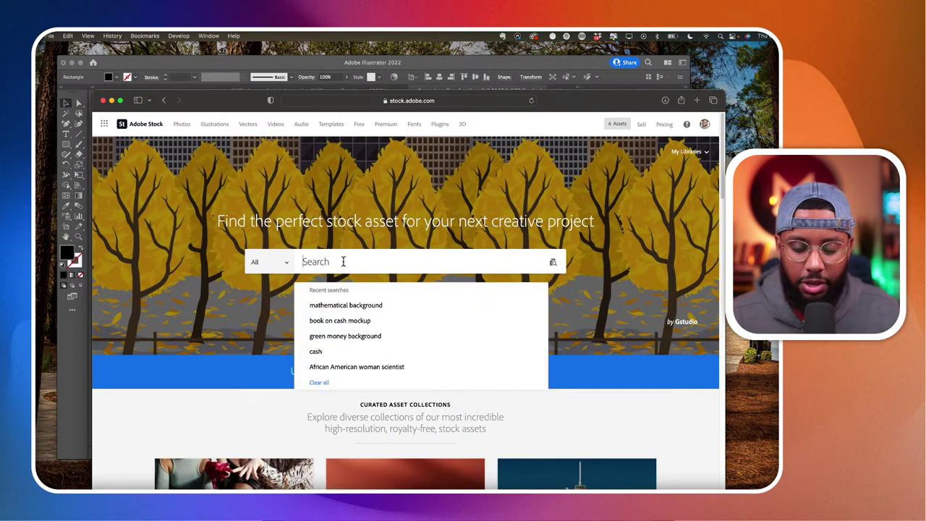
text(dad logo)
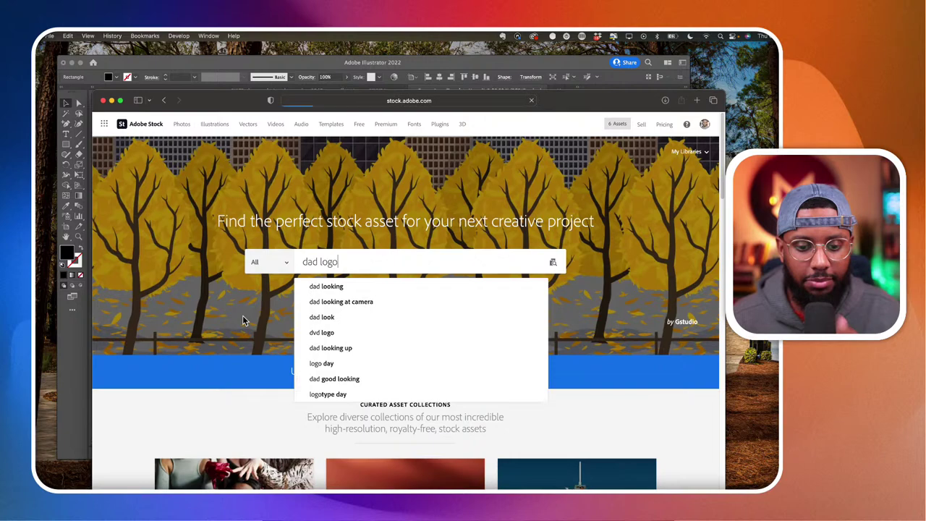
key(Return)
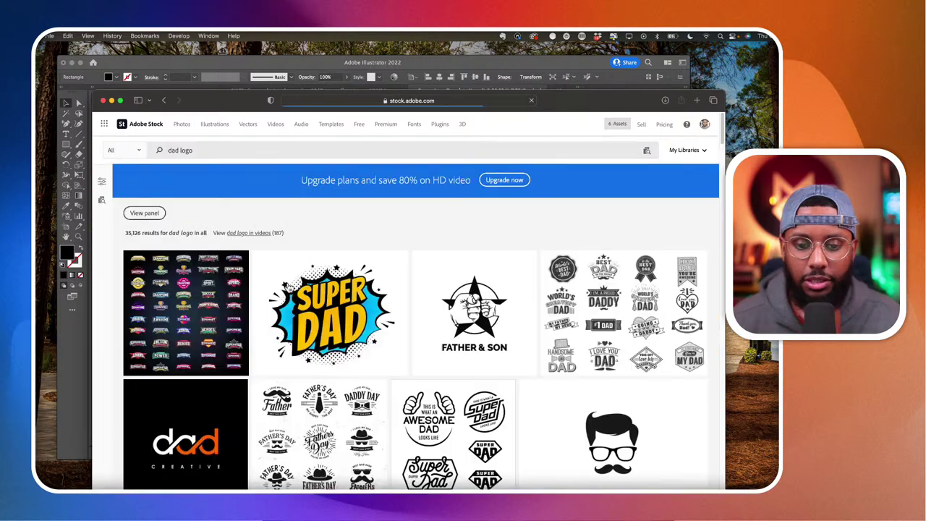
Browse the dad logo results and examine the details of the gray Father's Day quotes badge collection.
scroll(287, 281, down, 3)
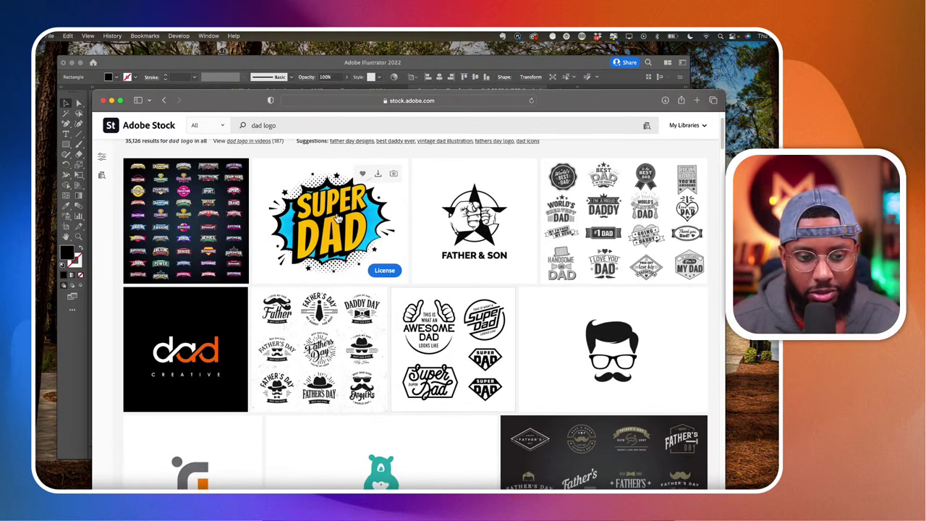
scroll(342, 250, down, 1)
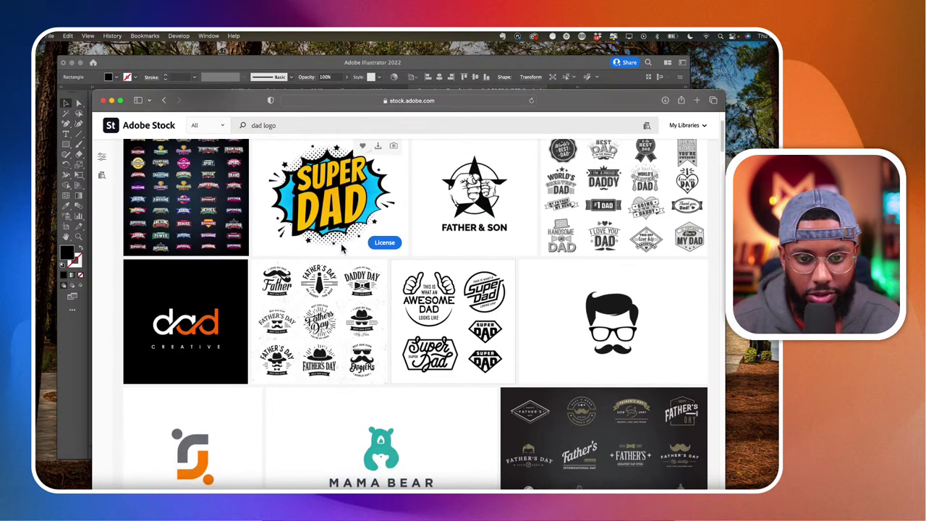
scroll(343, 250, up, 1)
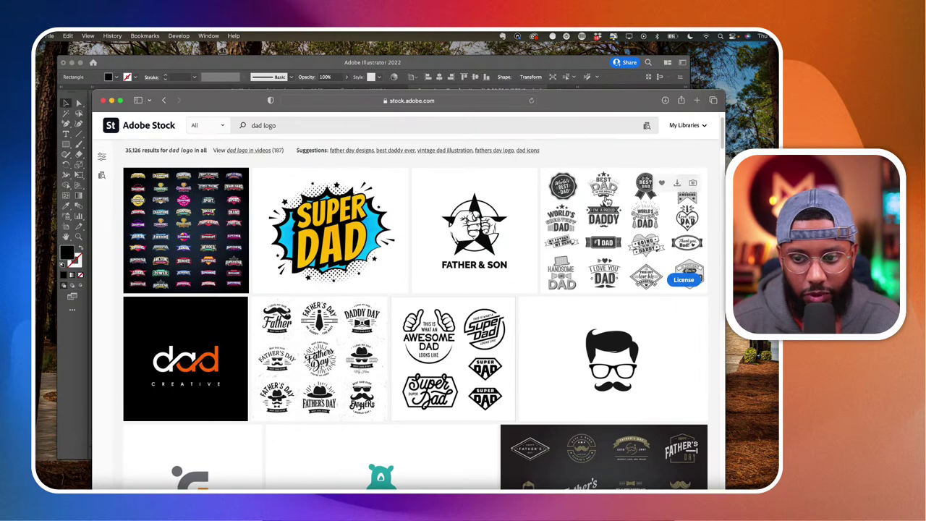
scroll(606, 201, down, 2)
click(608, 201)
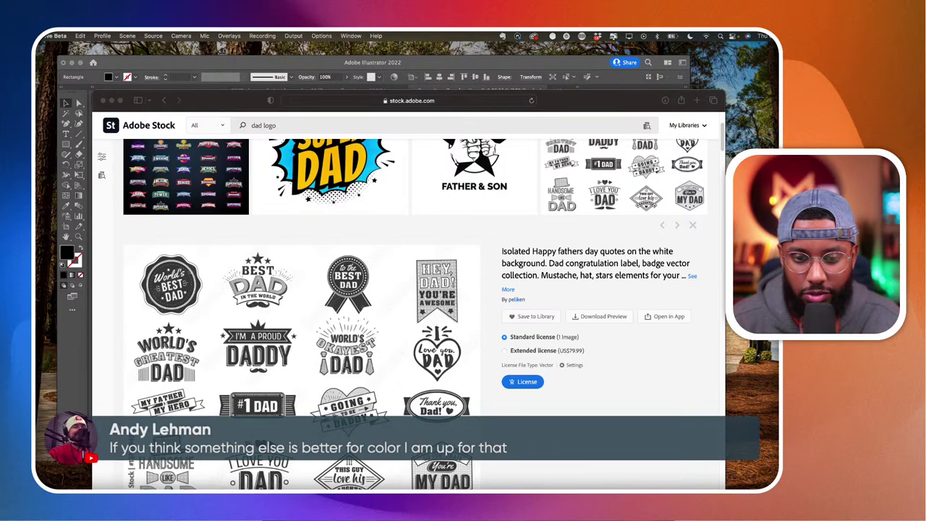
click(454, 381)
scroll(345, 295, up, 2)
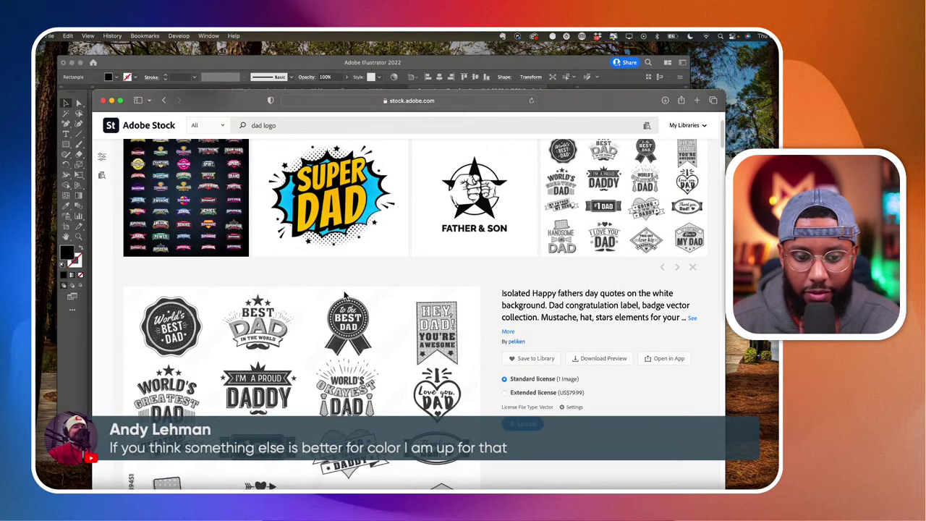
scroll(301, 405, down, 2)
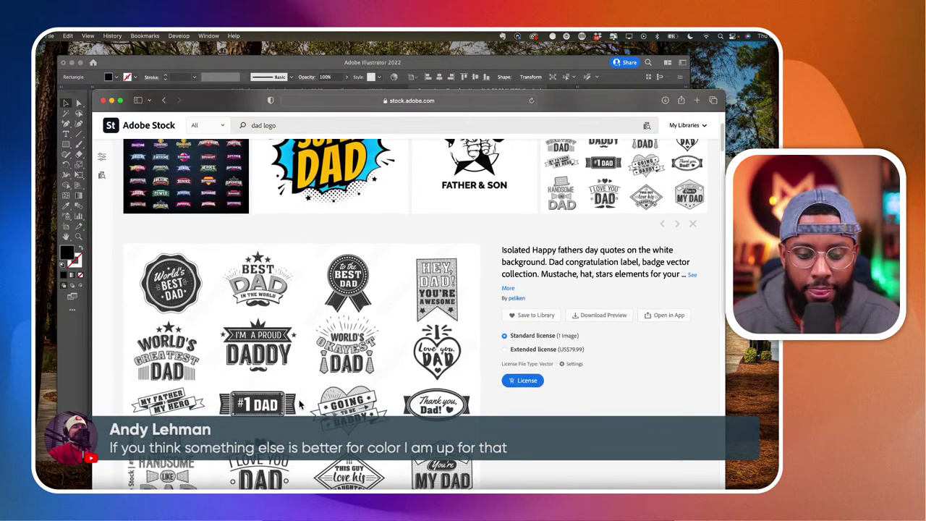
scroll(246, 355, up, 5)
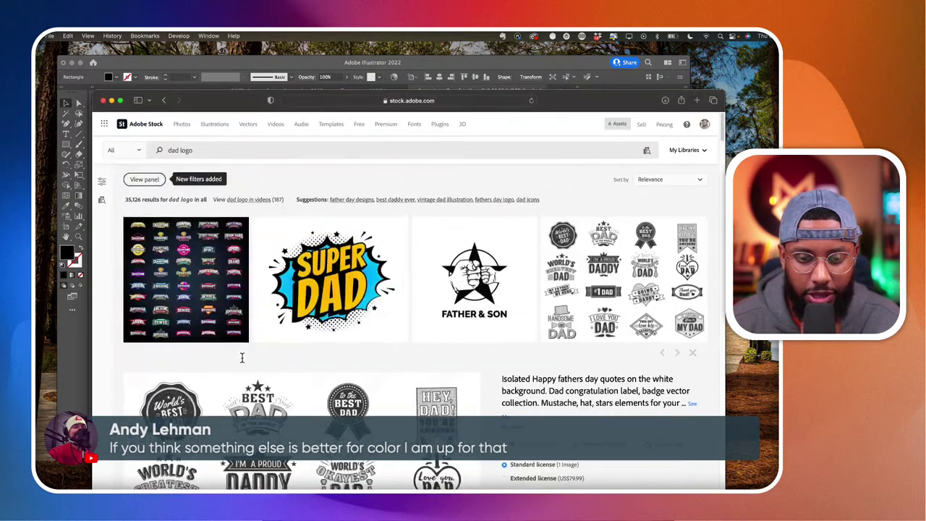
Examine the yellow and blue Super Dad speech bubble illustration and browse further dad logo results for inspiration.
click(320, 273)
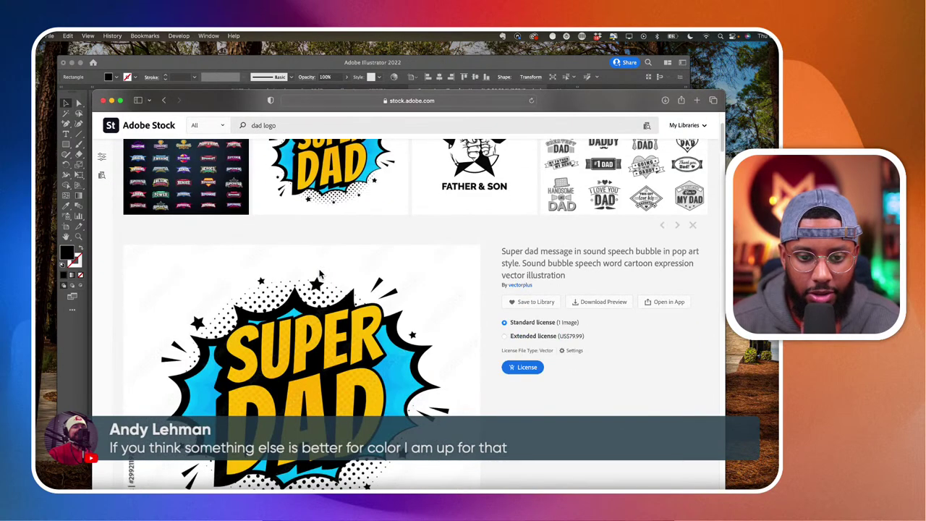
scroll(321, 274, up, 2)
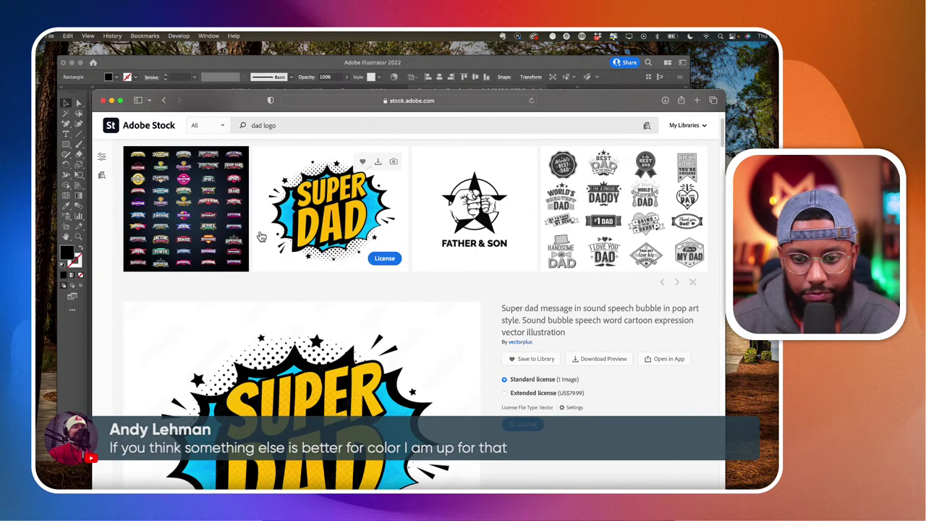
scroll(261, 237, down, 10)
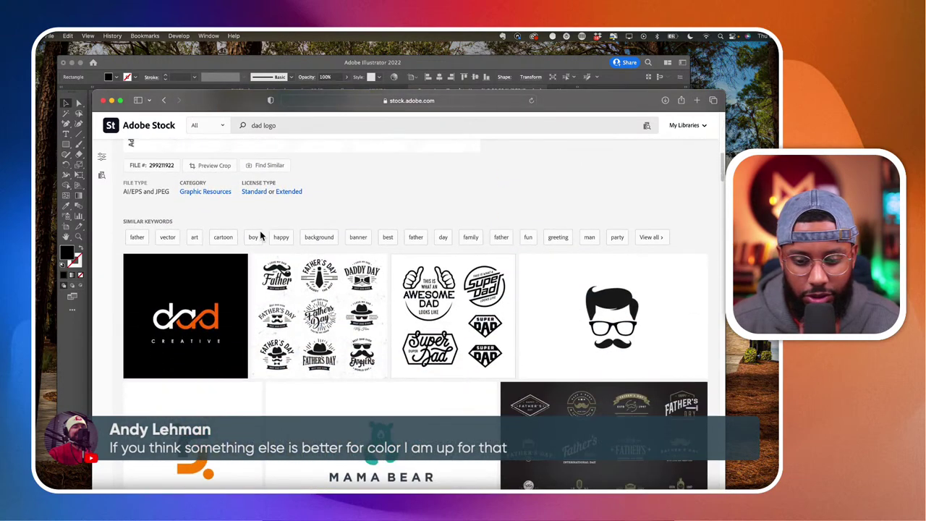
scroll(260, 237, down, 4)
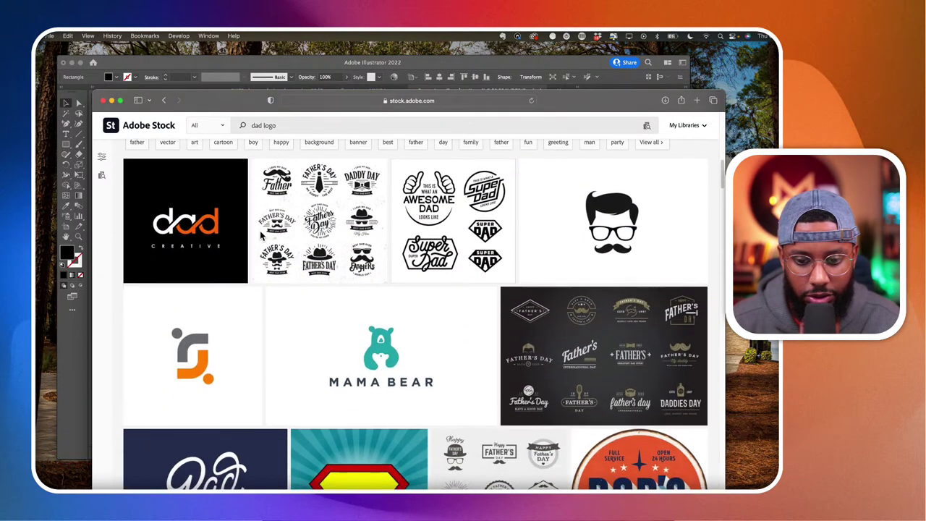
mouse_move(262, 237)
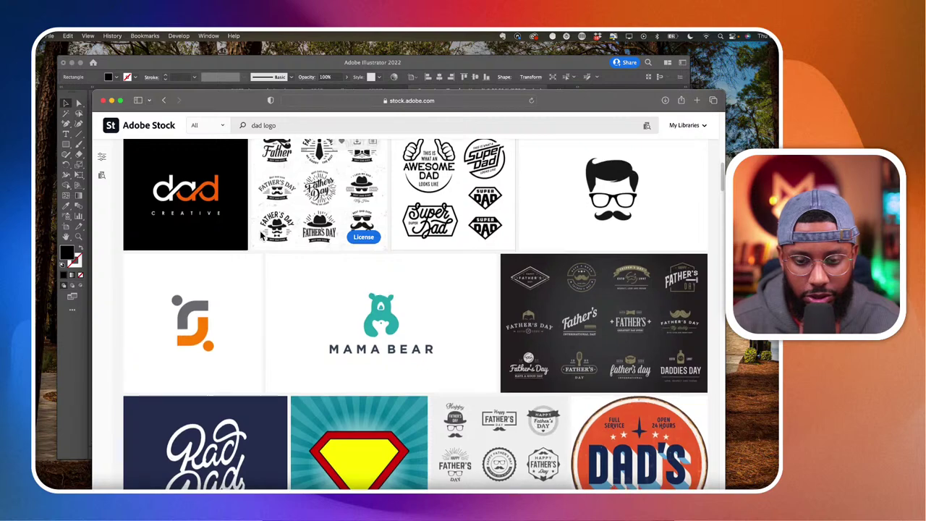
scroll(261, 236, down, 1)
scroll(261, 237, up, 2)
scroll(261, 237, up, 1)
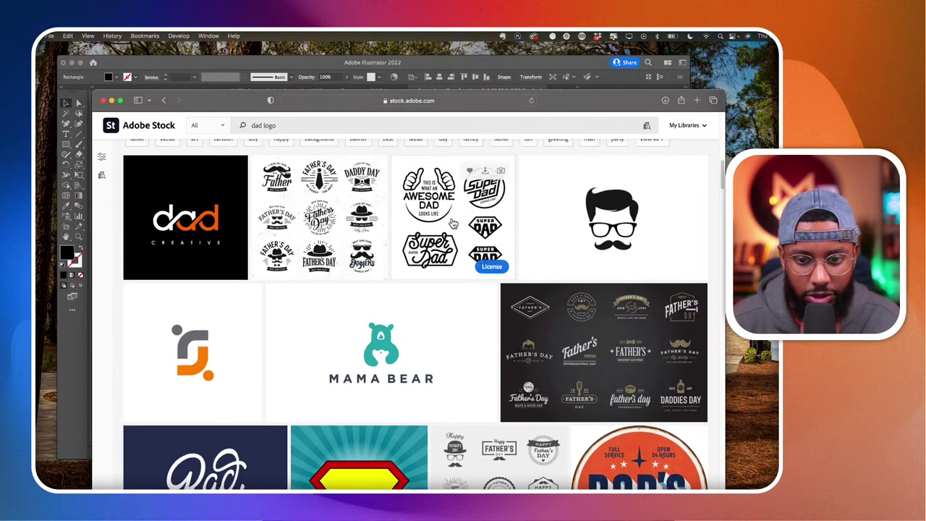
Open the Super dad emblems labels set, capture its round Super Dad emblem into Snagit and return to Illustrator.
click(467, 241)
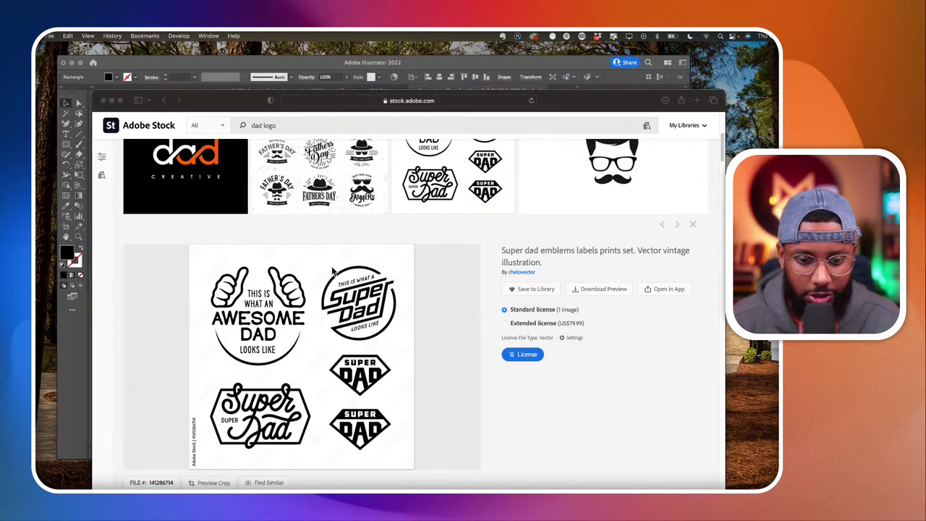
key(super+shift+4)
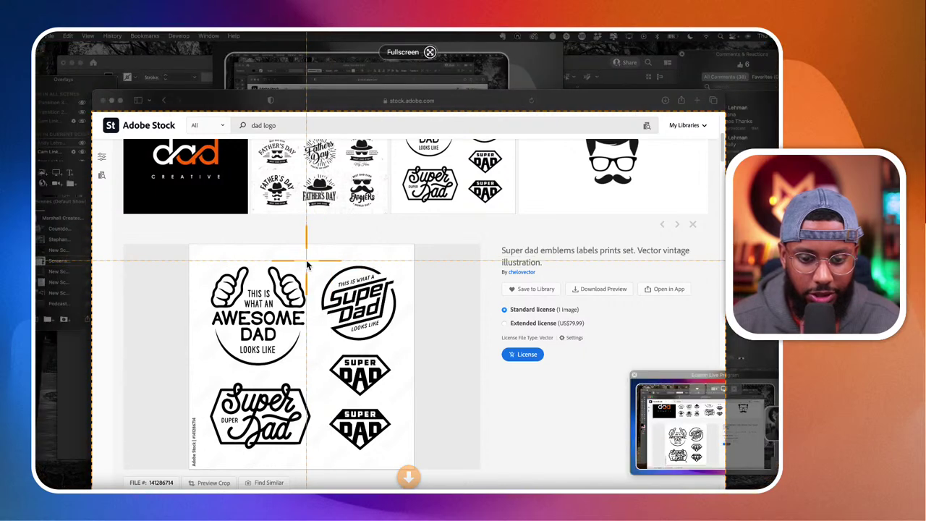
drag(314, 257, 409, 344)
click(269, 368)
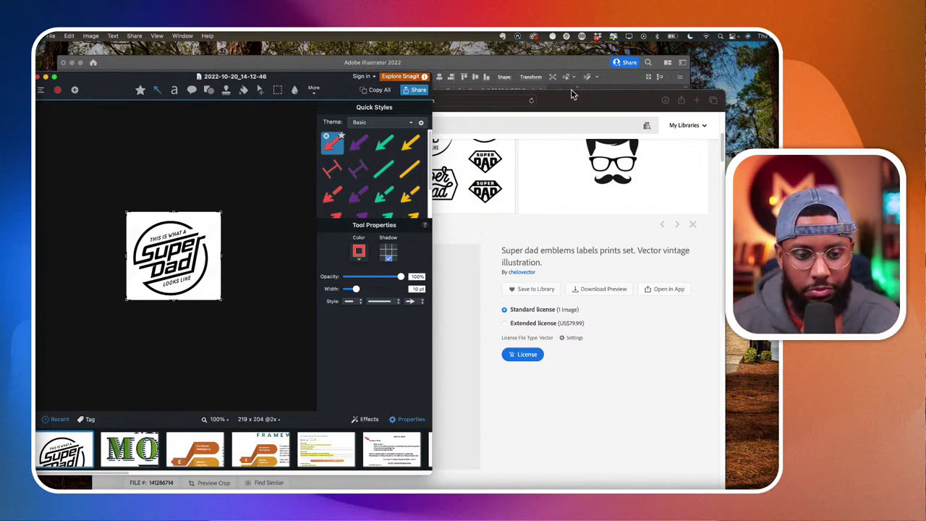
click(607, 79)
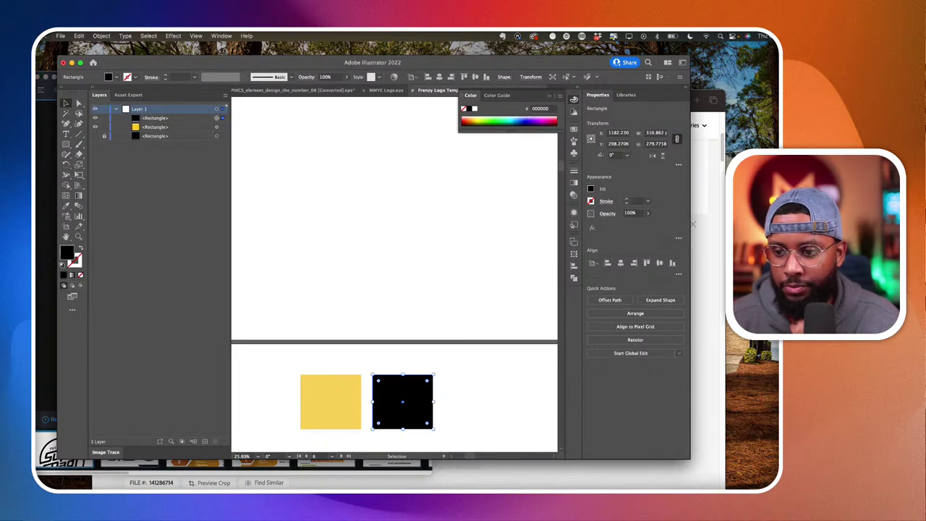
Paste the captured round Super Dad emblem and place it beside the yellow and black color swatches on the lower artboard.
scroll(351, 257, left, 2)
scroll(350, 257, up, 2)
scroll(350, 257, down, 4)
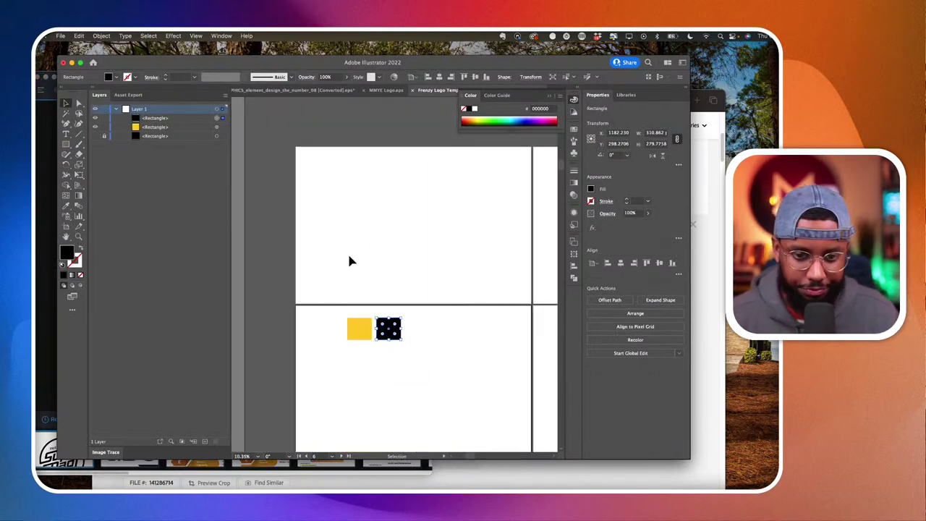
key(super+v)
drag(405, 285, 489, 378)
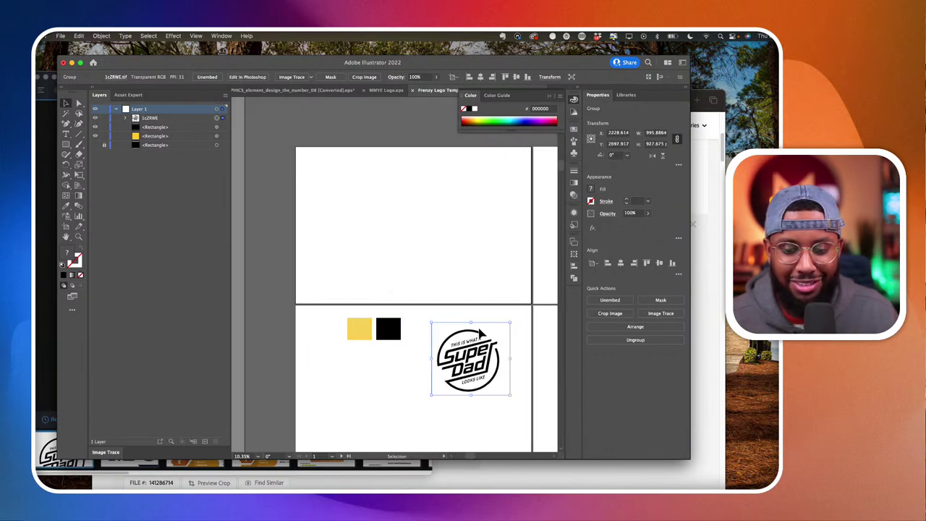
scroll(484, 338, up, 1)
scroll(477, 330, up, 1)
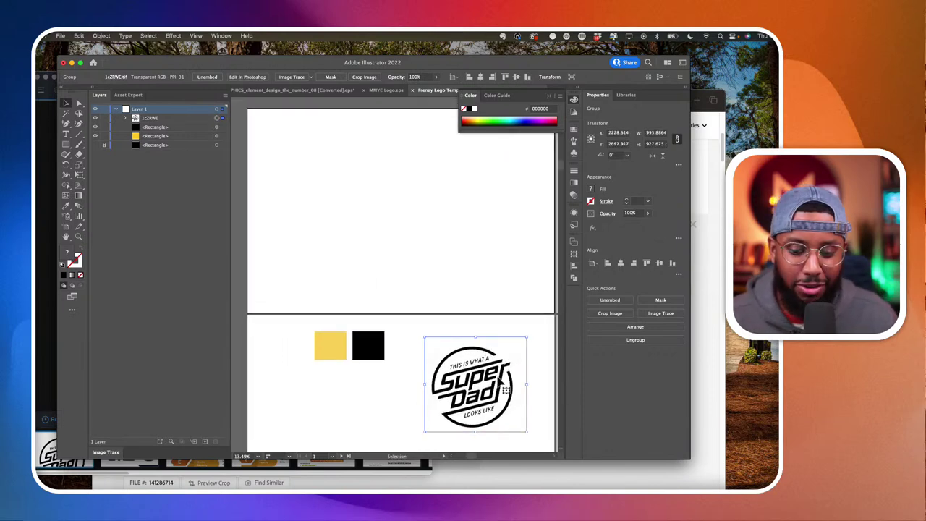
drag(497, 384, 488, 374)
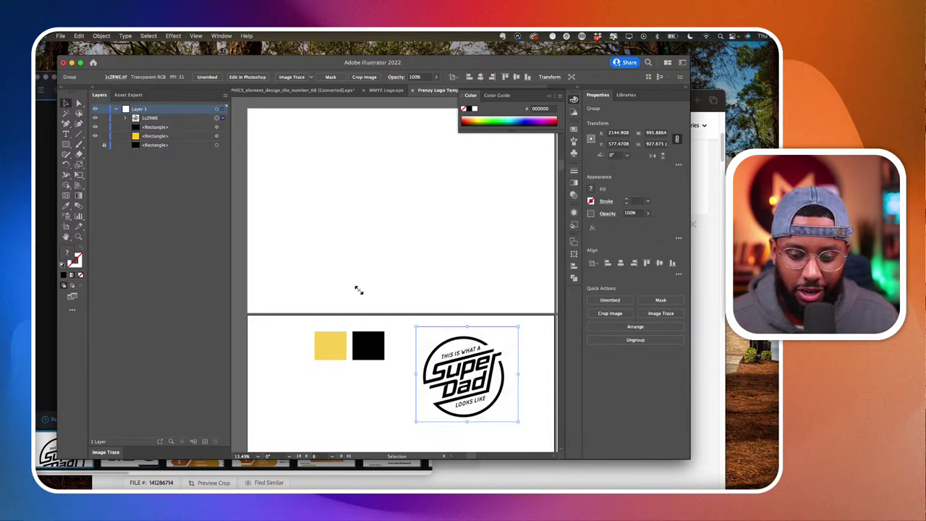
Create a large text frame on the artboard above the swatches, enter "DUDE" and enlarge the text to 447 pt.
scroll(358, 290, up, 2)
click(65, 135)
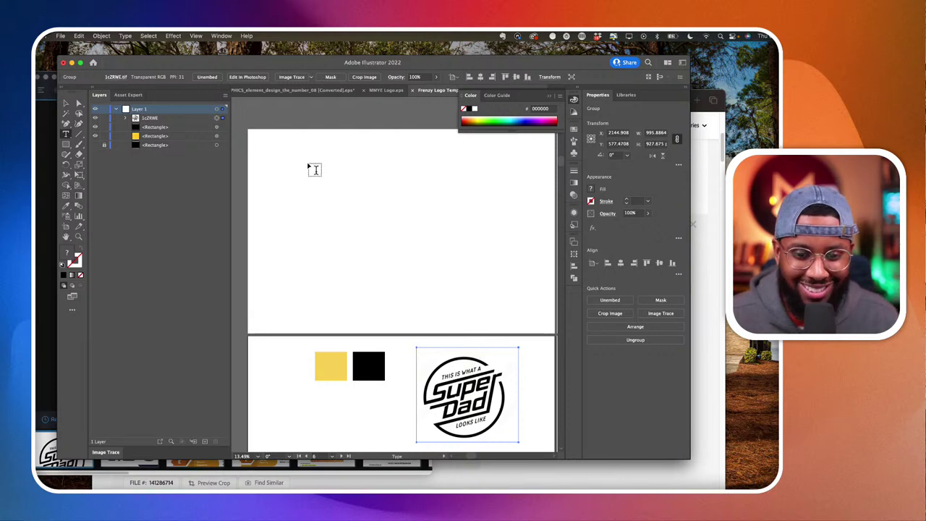
drag(276, 137, 458, 276)
text(D)
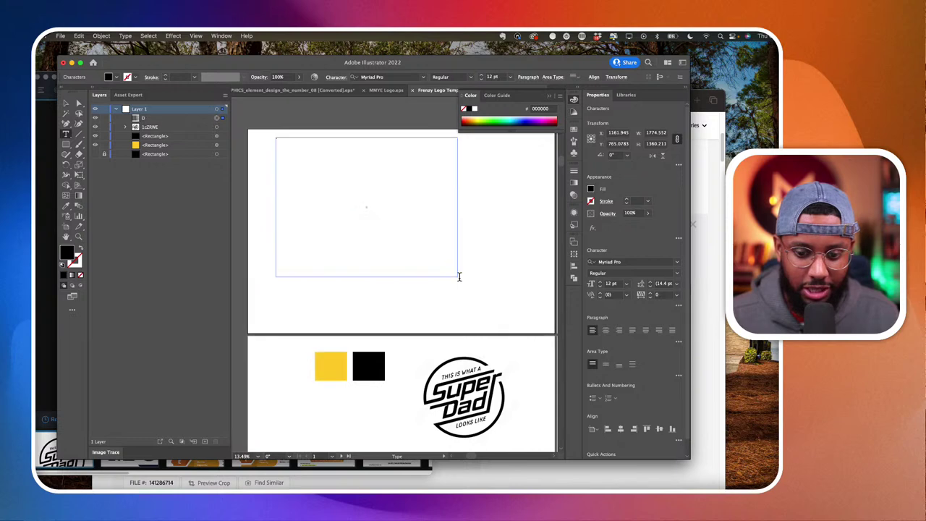
text(UDE)
scroll(367, 236, left, 2)
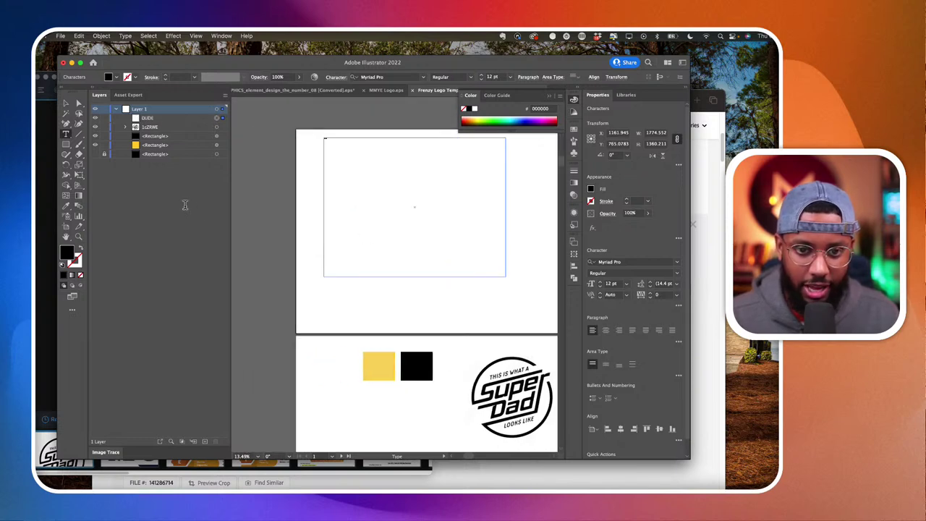
drag(496, 77, 486, 78)
scroll(488, 78, up, 15)
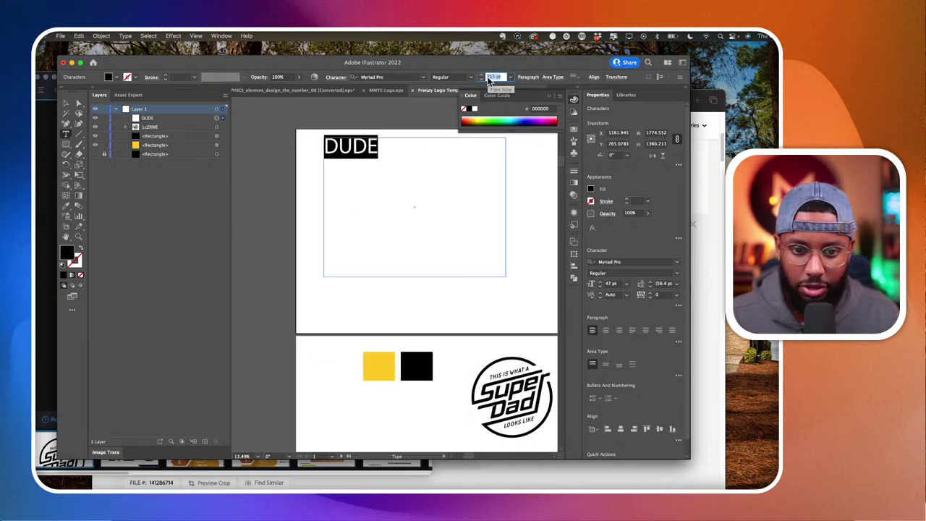
Change the wording in the text frame to "Dudes" on the first line and "Dads" on the second.
click(437, 164)
drag(437, 164, 346, 163)
text(d)
key(BackSpace)
text(udes)
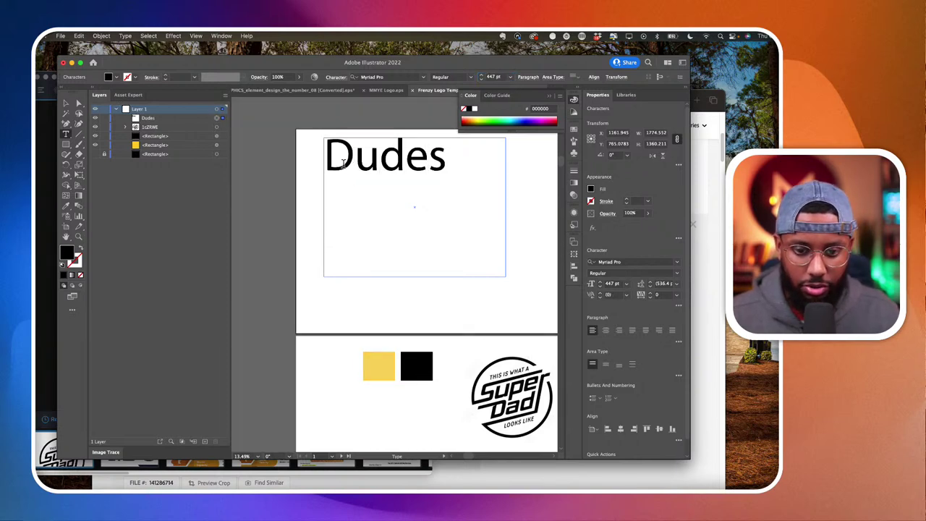
key(Return)
text(da)
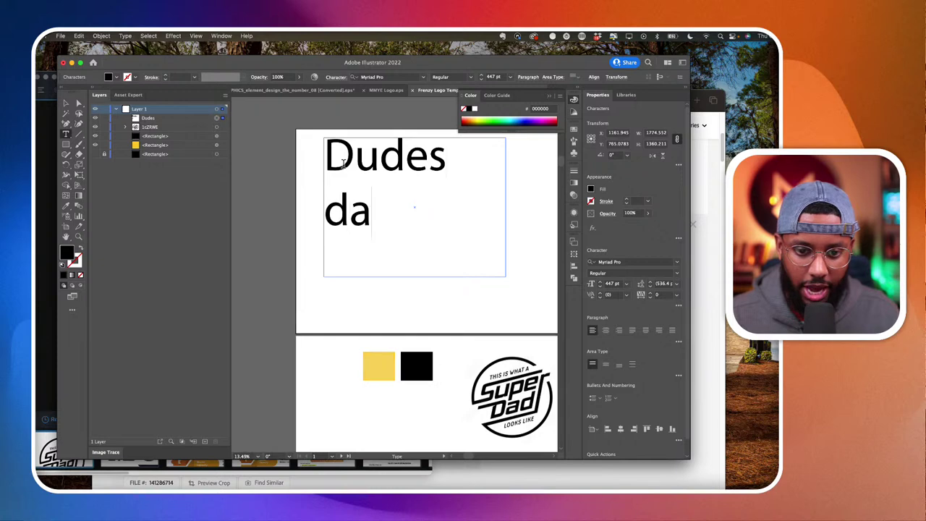
key(BackSpace)
key(BackSpace)
text(DA)
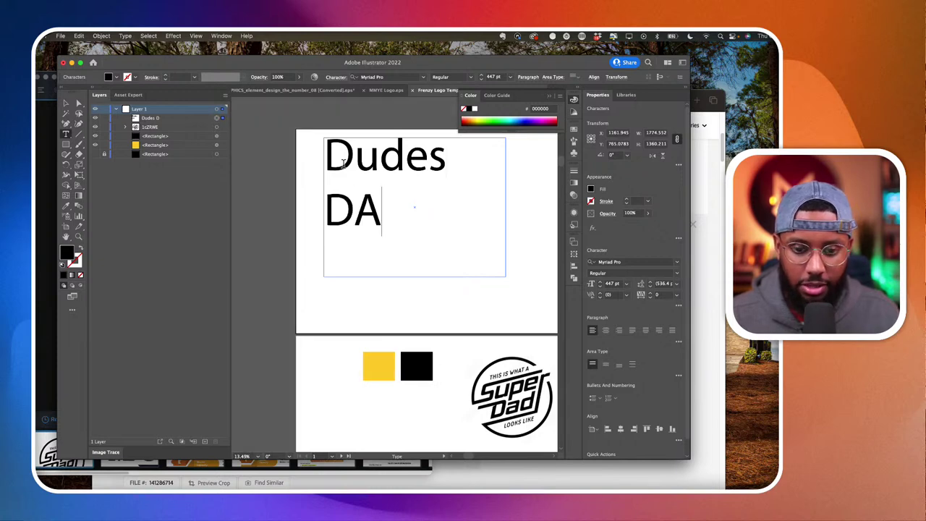
key(BackSpace)
text(ads)
Set the whole Dudes Dads text in the ConthraxSb-Regular font.
key(super+a)
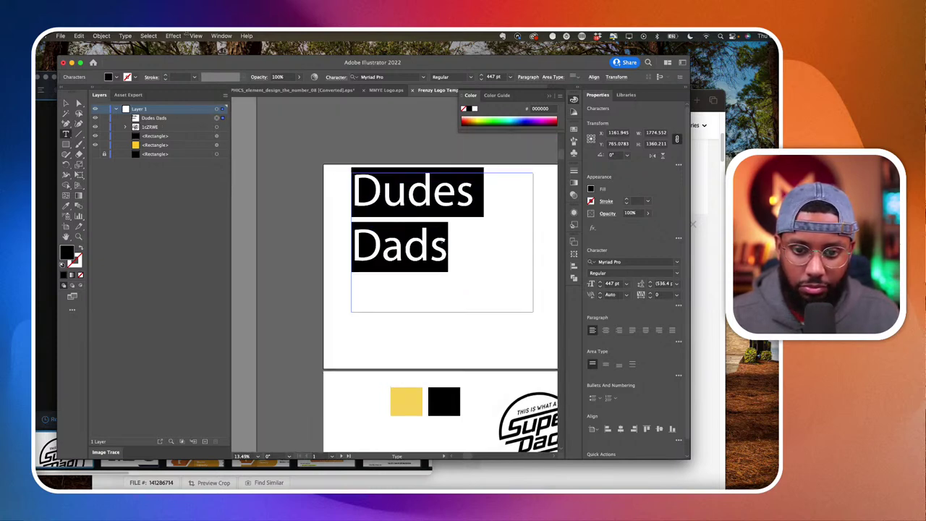
scroll(389, 301, right, 3)
scroll(389, 301, down, 2)
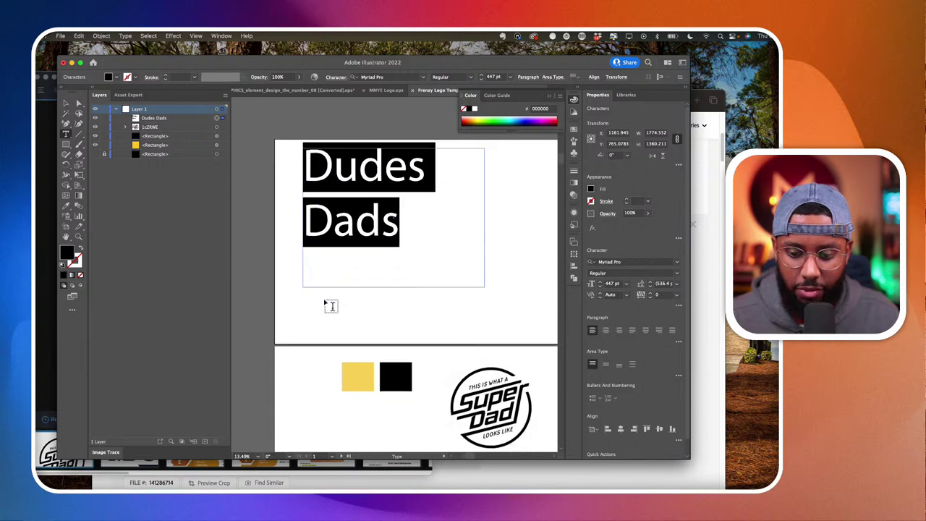
click(620, 261)
text(con)
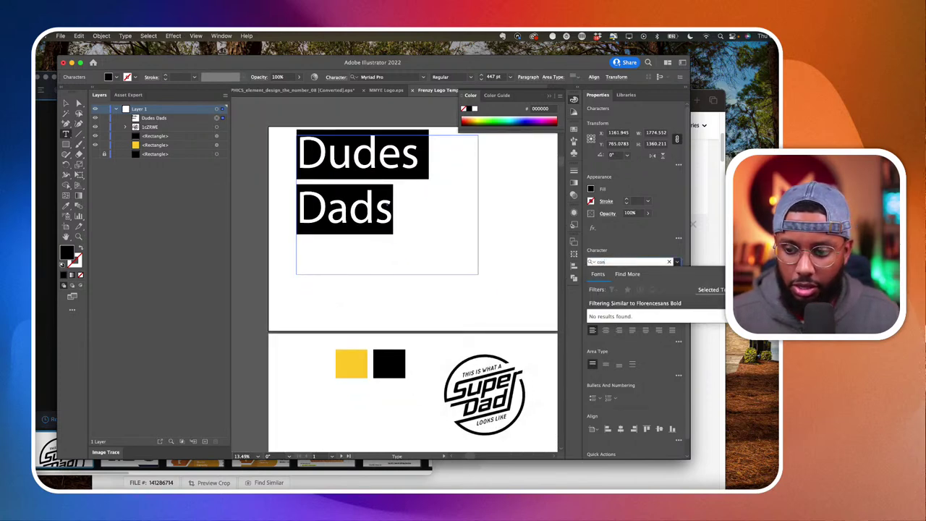
key(Down)
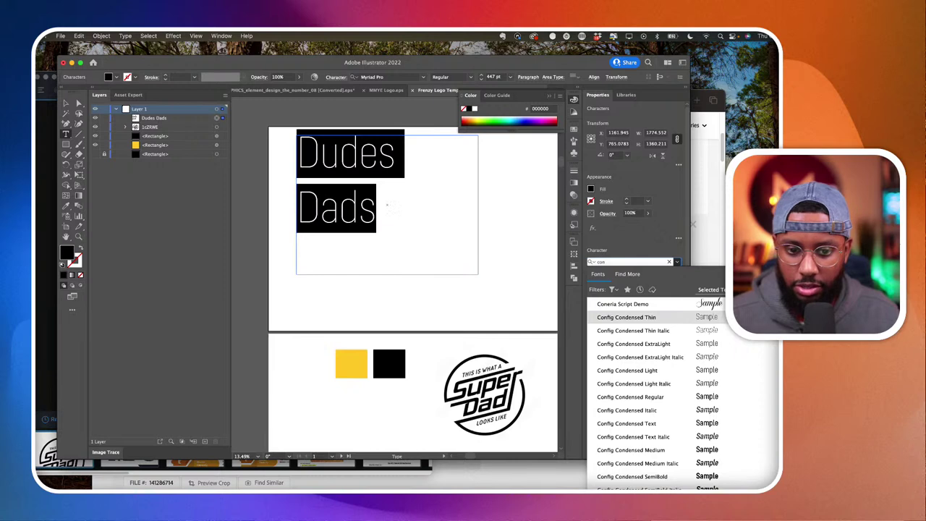
text(c)
key(BackSpace)
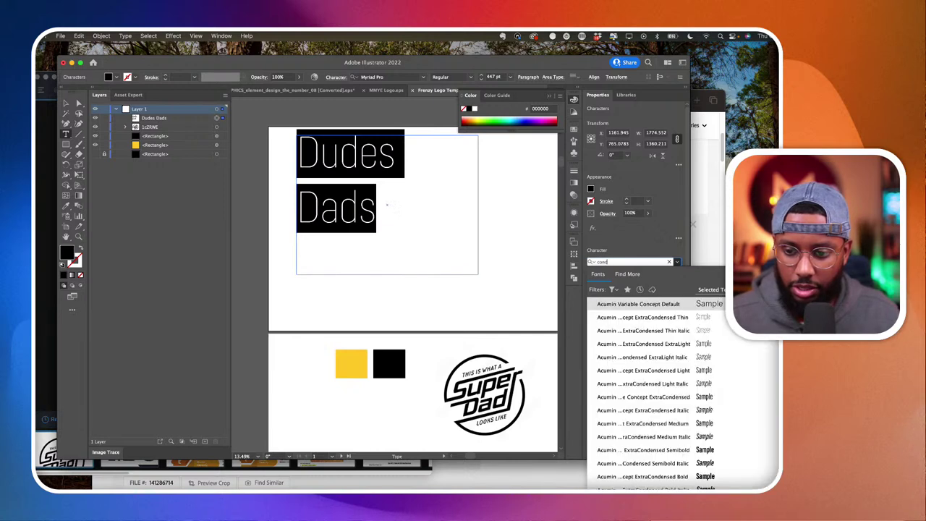
text(t)
key(Return)
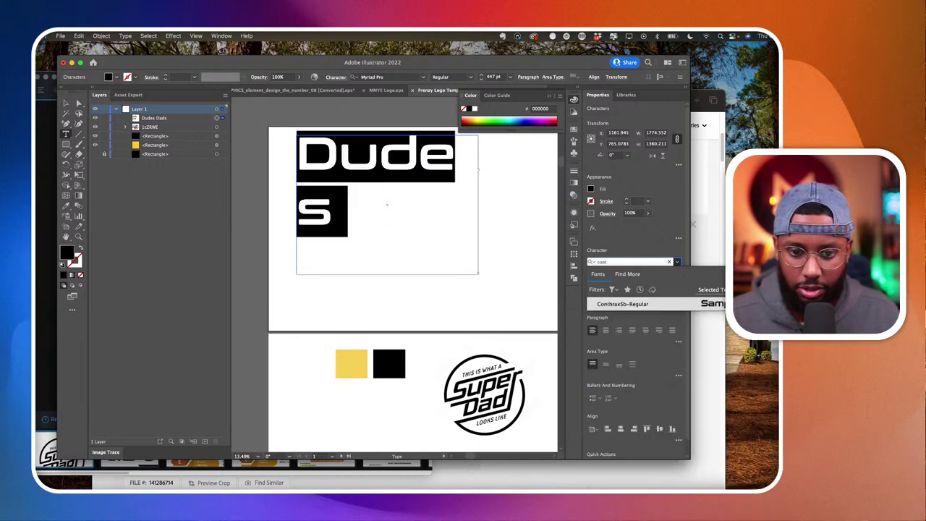
Widen and shorten the text frame to about 2224 by 1107 so each word fits on its own line.
scroll(458, 272, down, 3)
scroll(460, 270, right, 1)
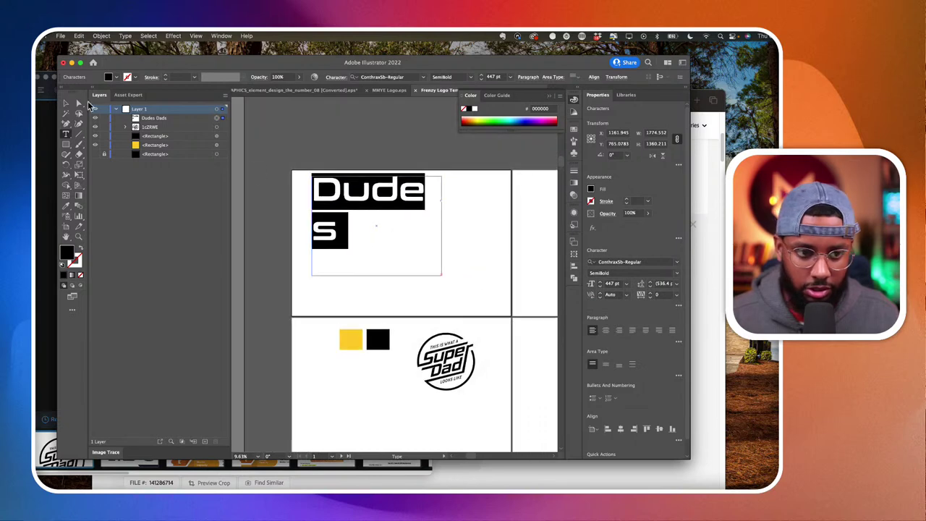
click(66, 103)
drag(443, 226, 474, 226)
drag(394, 280, 395, 257)
Reduce the font size of the Dudes Dads text to 441 pt.
click(611, 284)
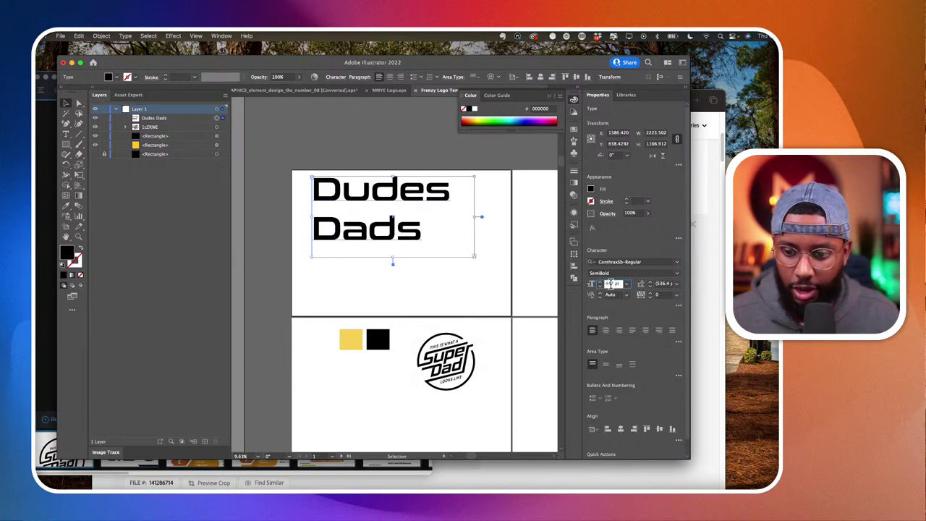
key(Down)
key(Down)
key(Down)
key(Down)
key(Down)
key(Down)
Tighten the leading between the Dudes and Dads lines to 408 pt.
click(660, 285)
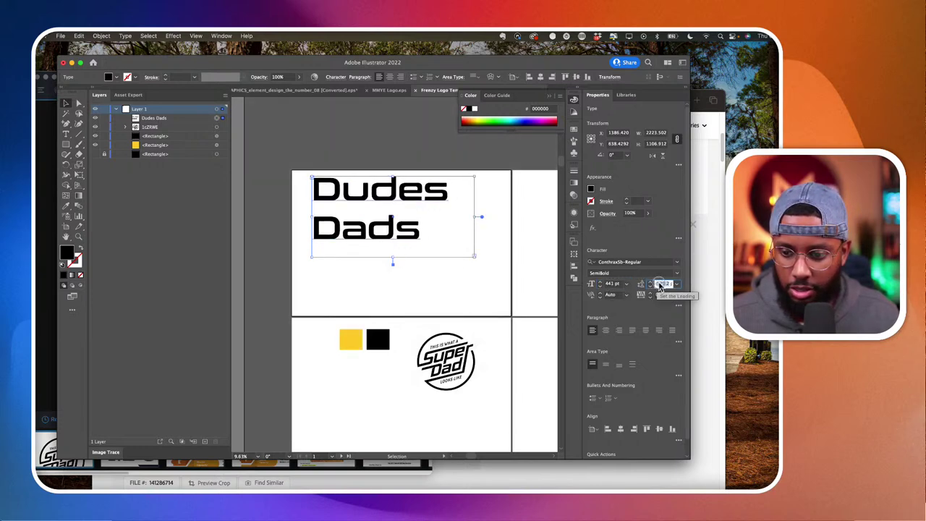
key(Down)
key(Down)
key(Down)
key(Down)
key(Down)
key(Down)
key(Down)
key(Down)
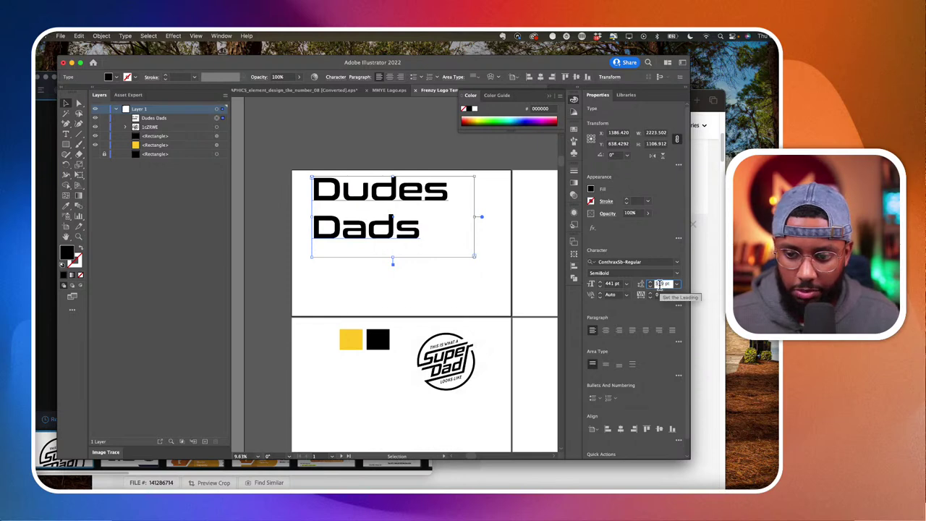
key(shift+Down)
key(shift+Down)
key(shift+Down)
key(shift+Down)
key(shift+Down)
key(shift+Down)
key(shift+Down)
key(shift+Down)
key(shift+Down)
key(shift+Down)
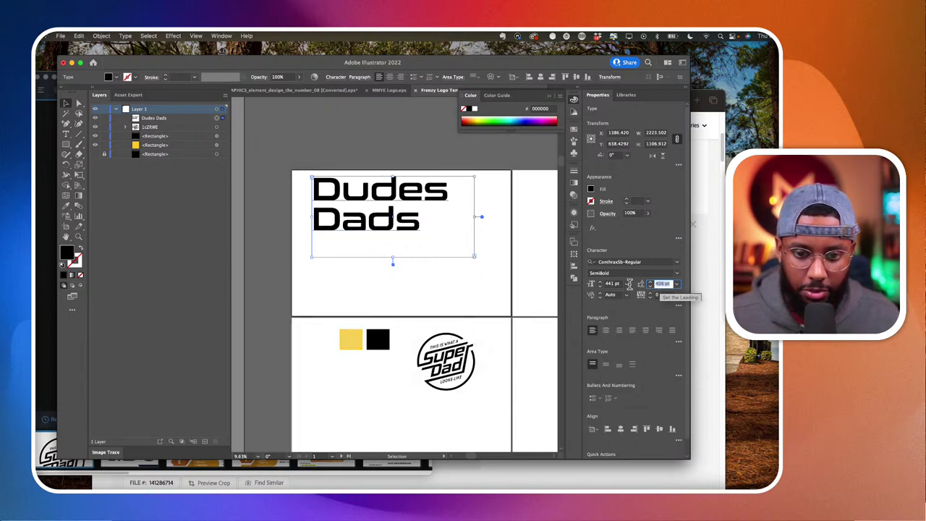
Duplicate the Dudes Dads text directly below the original.
scroll(389, 225, down, 1)
scroll(389, 225, right, 1)
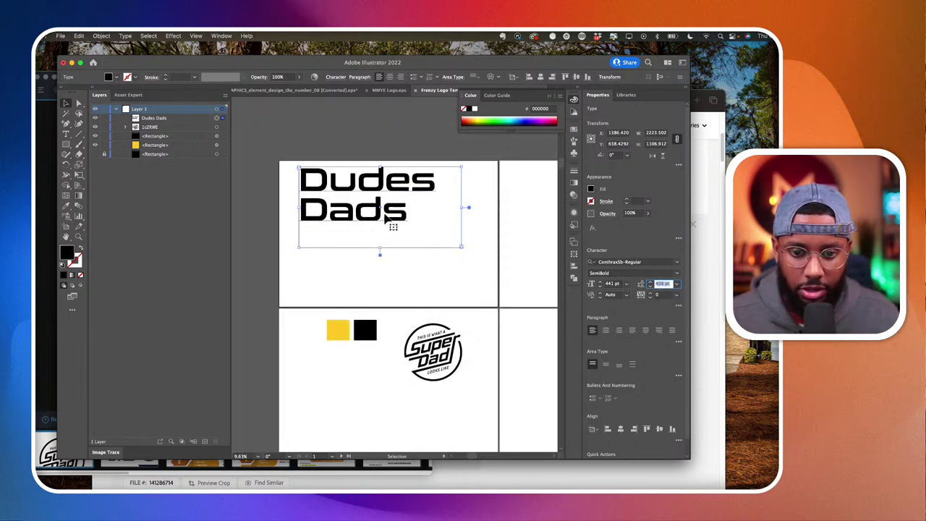
drag(384, 254, 385, 319)
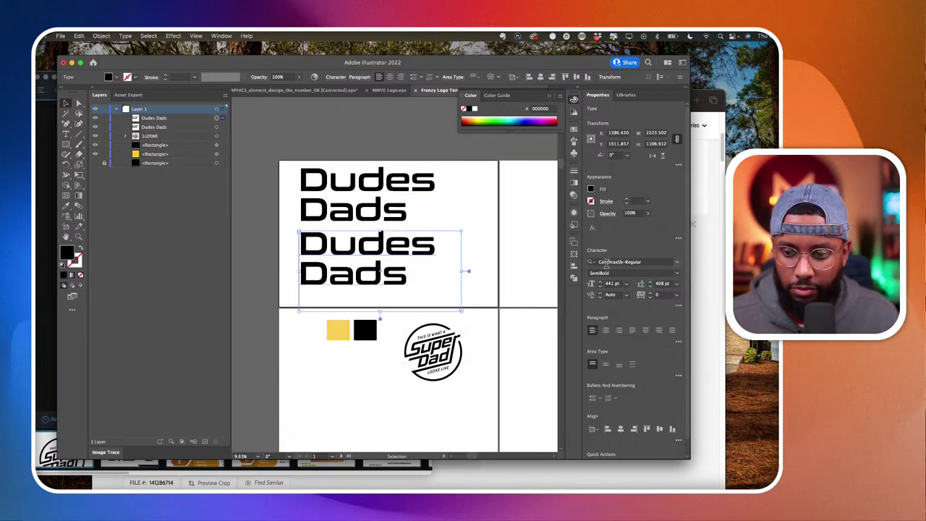
Browse fonts similar to ConthraxSb-Regular for the duplicate text and apply Lustra Text Medium.
click(676, 263)
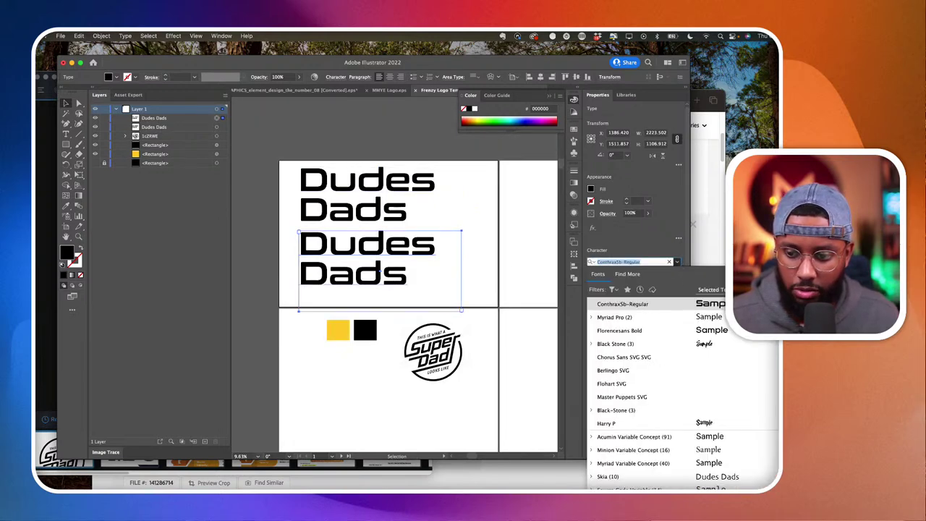
click(683, 303)
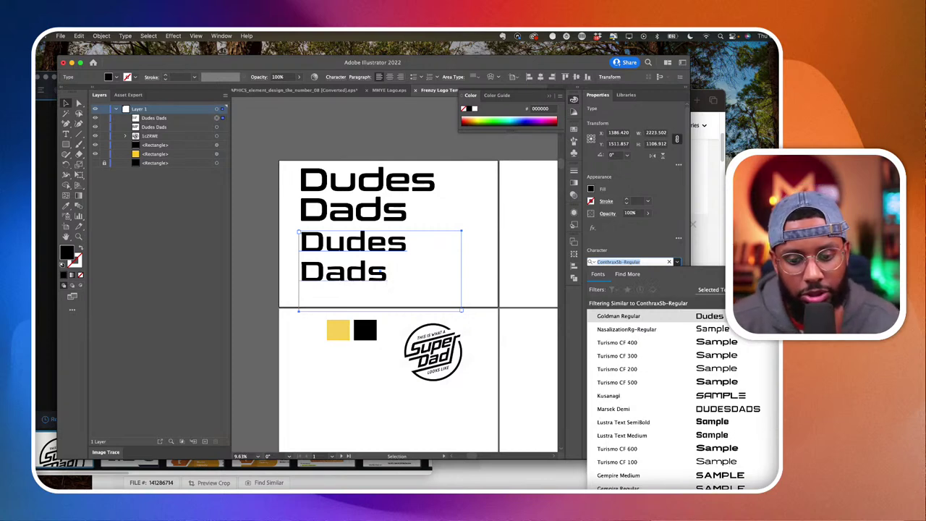
key(Down)
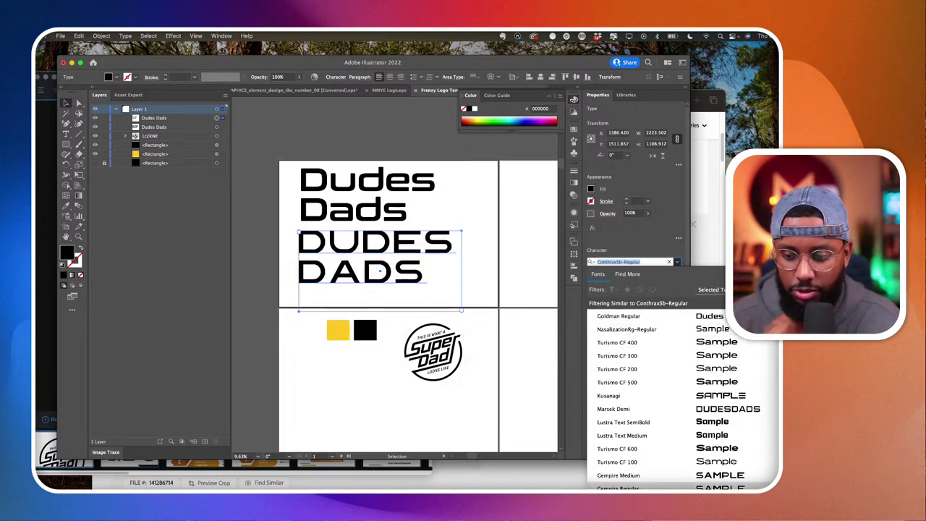
scroll(718, 353, down, 2)
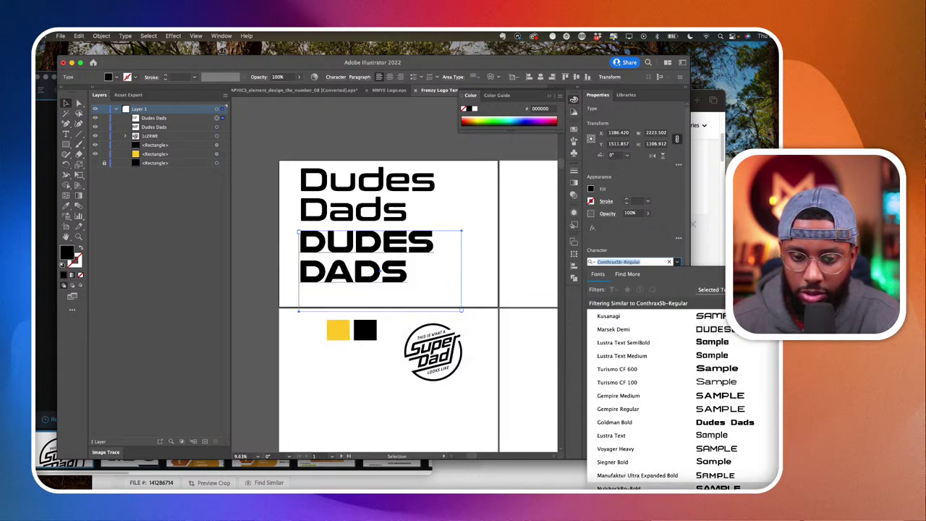
scroll(702, 358, up, 3)
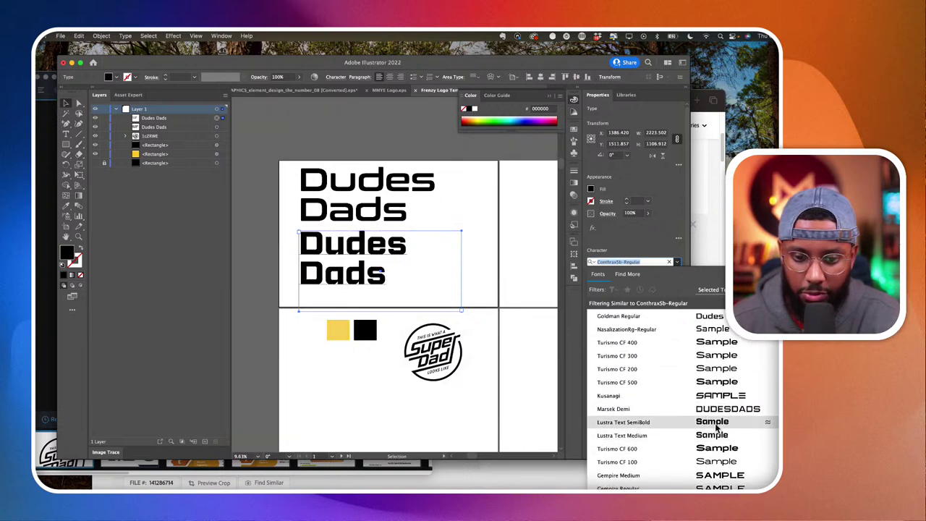
click(713, 435)
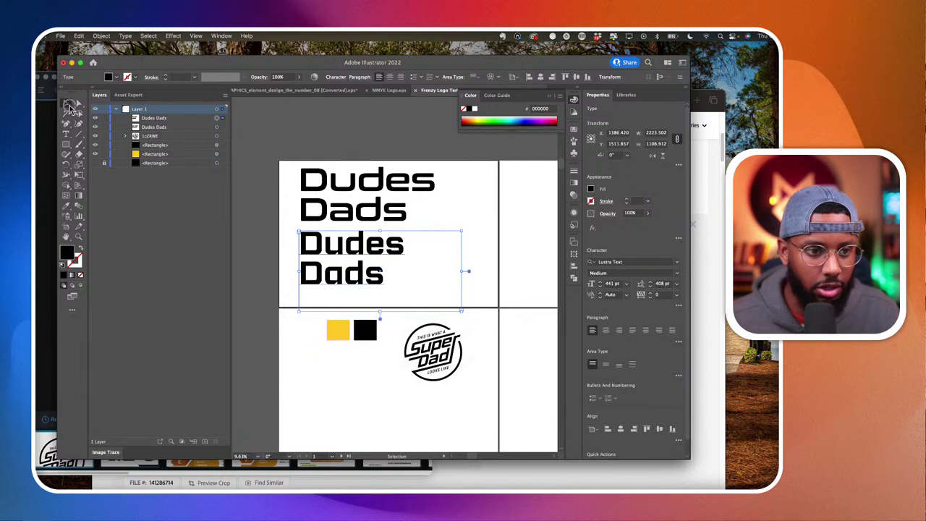
Move the Lustra Text version to the second artboard in the top row and place a copy on the third.
scroll(369, 264, down, 2)
drag(369, 264, 505, 233)
drag(420, 239, 511, 239)
scroll(420, 222, down, 2)
scroll(414, 225, right, 1)
Set the Dudes Dads text on the third artboard in Goldman Regular.
double_click(510, 238)
double_click(508, 235)
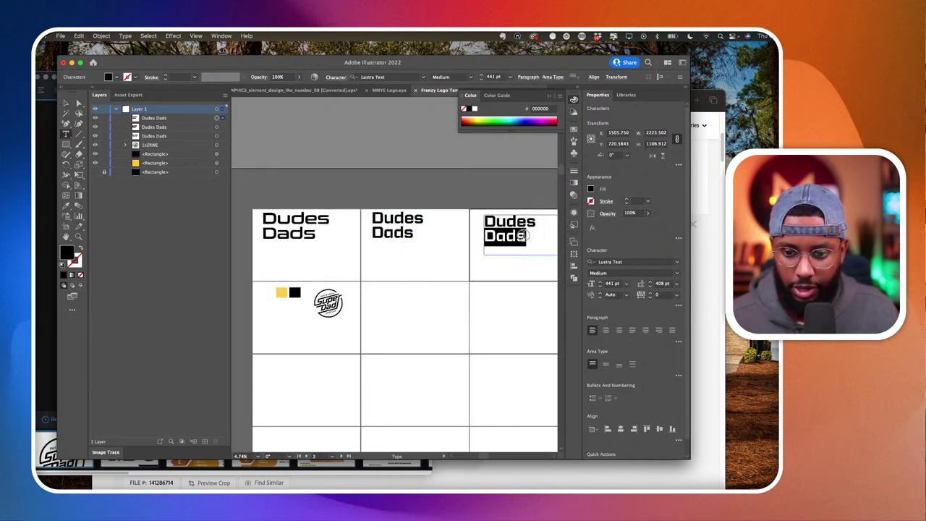
triple_click(516, 240)
text(gold)
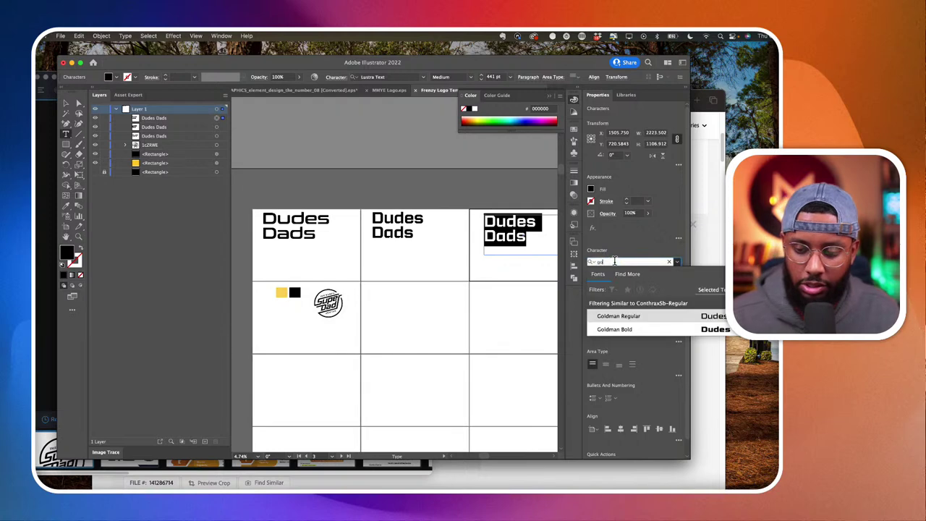
click(684, 319)
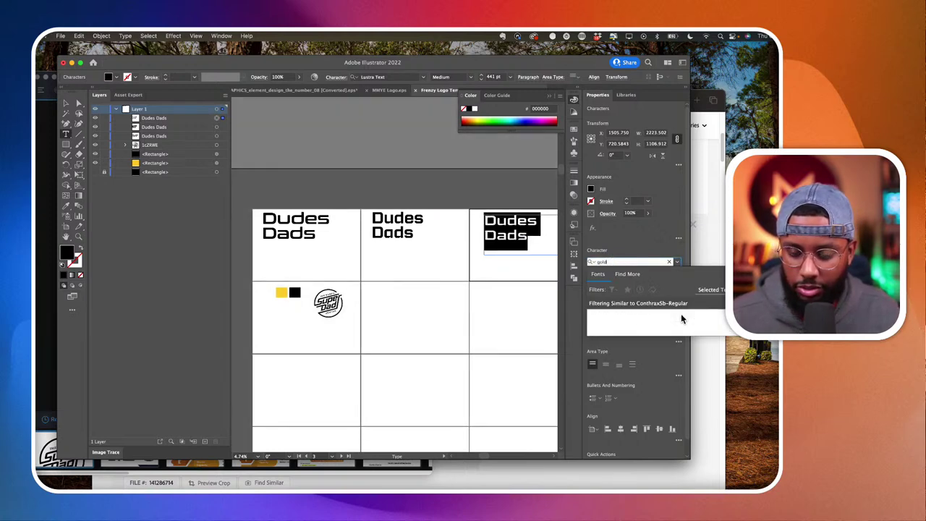
click(66, 104)
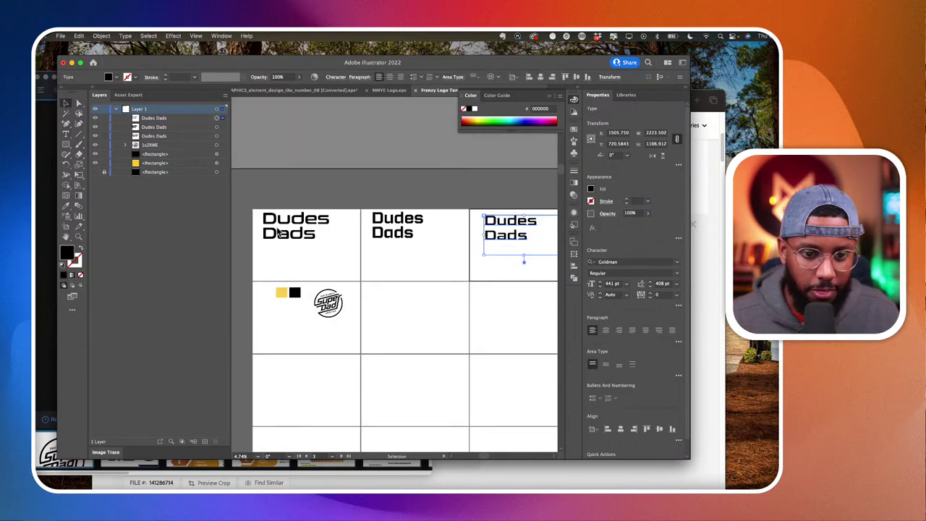
Duplicate the Dudes Dads text below the original on the first artboard and change the copy to "1".
scroll(280, 235, up, 3)
double_click(284, 209)
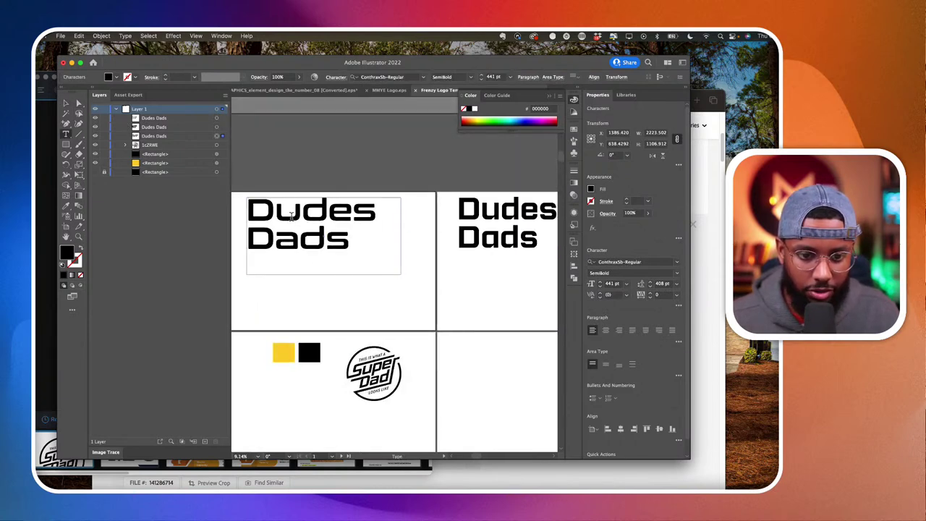
key(Escape)
drag(313, 212, 215, 251)
double_click(312, 287)
text(1)
scroll(325, 269, down, 2)
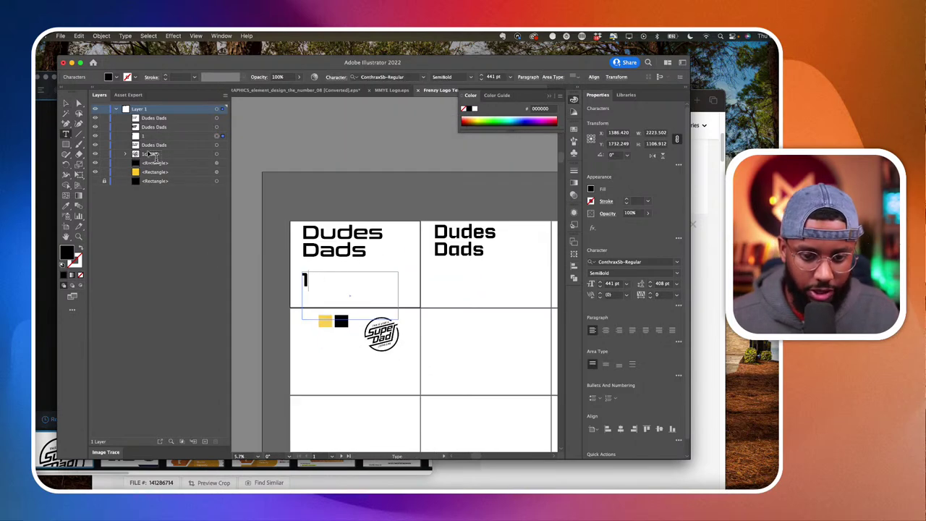
Copy the "1" label straight across to the second artboard and change it to "2".
click(69, 105)
scroll(324, 279, right, 2)
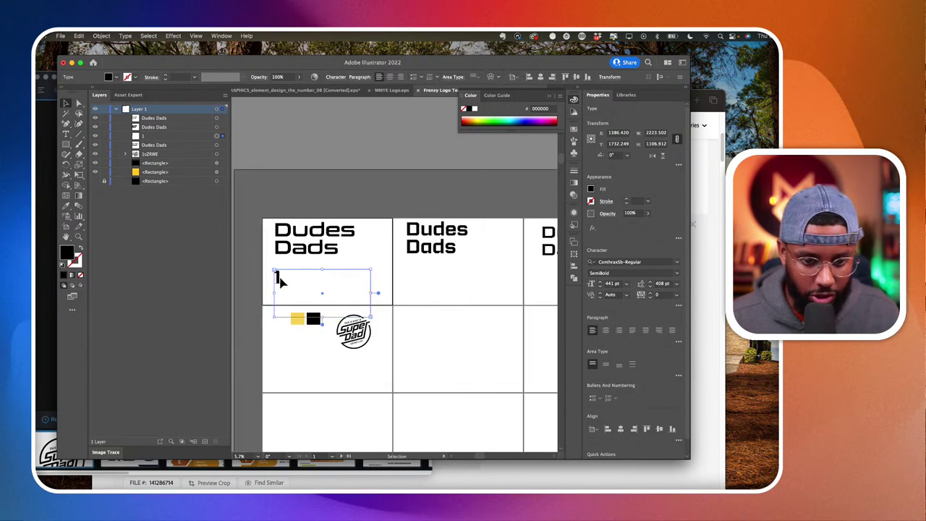
drag(374, 280, 520, 281)
double_click(423, 277)
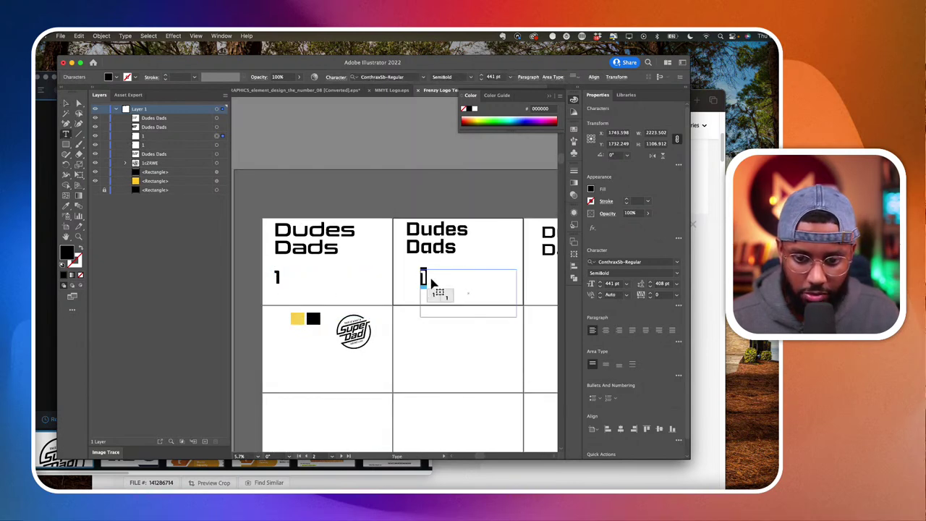
text(2)
Copy the "2" label across to the third artboard and change it to "3".
scroll(431, 276, right, 3)
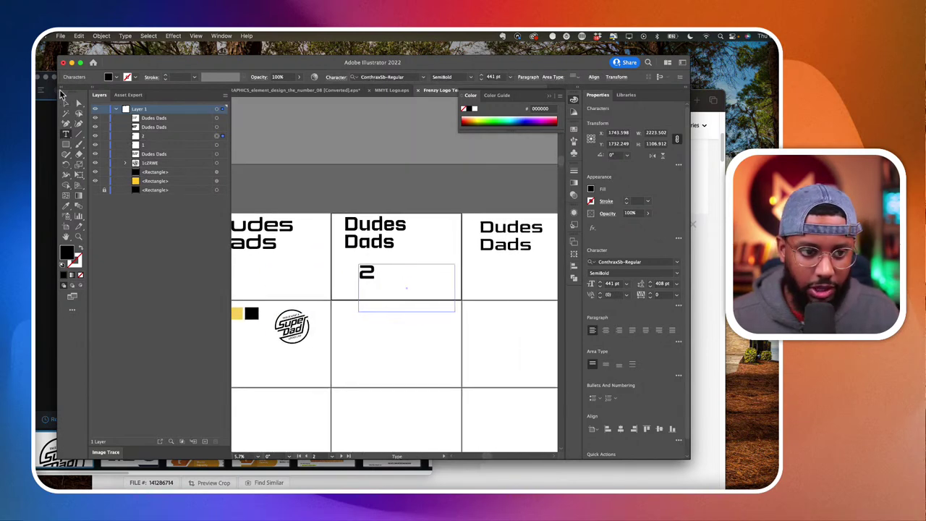
click(70, 105)
drag(375, 281, 500, 282)
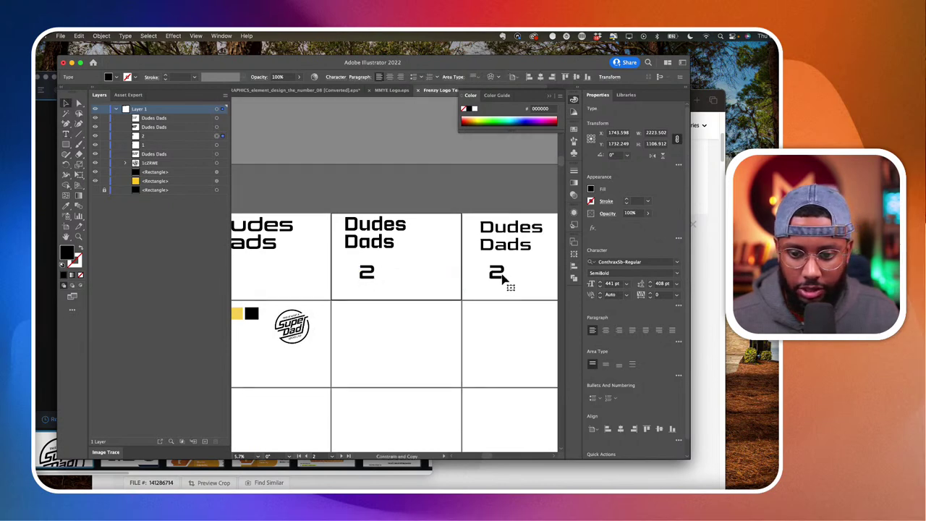
double_click(502, 278)
text(3)
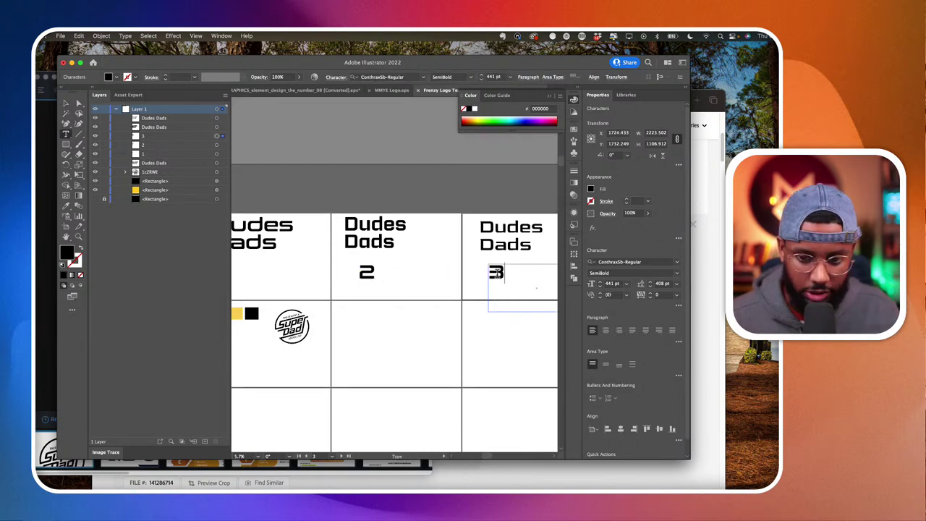
scroll(497, 273, left, 2)
scroll(497, 273, left, 2)
scroll(440, 271, down, 4)
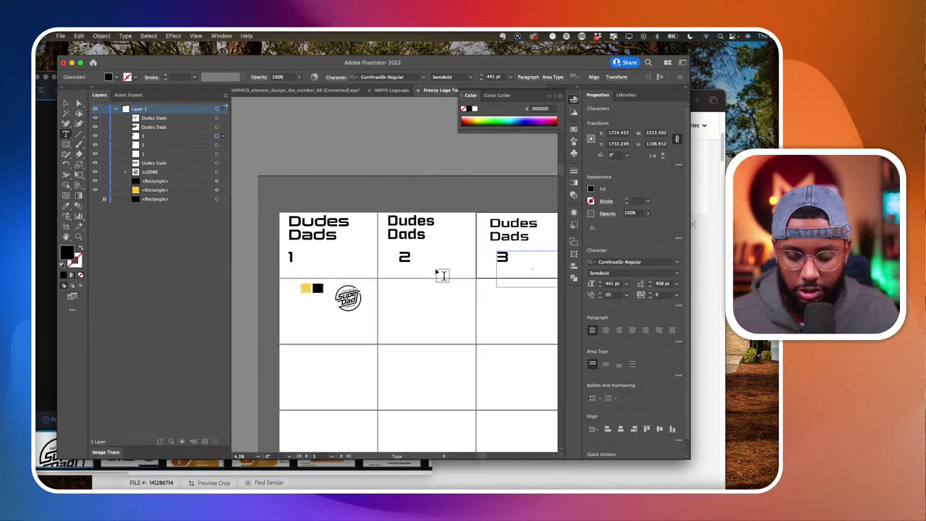
scroll(440, 274, up, 2)
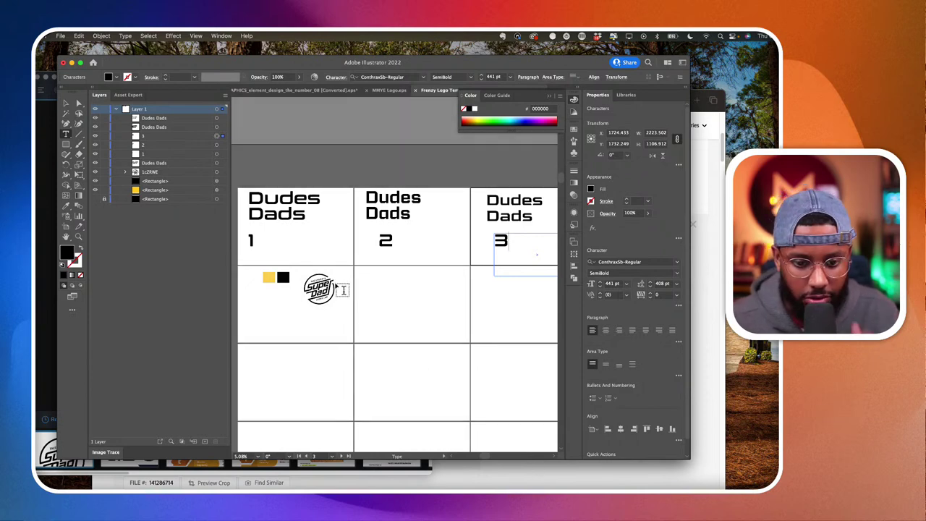
key(Escape)
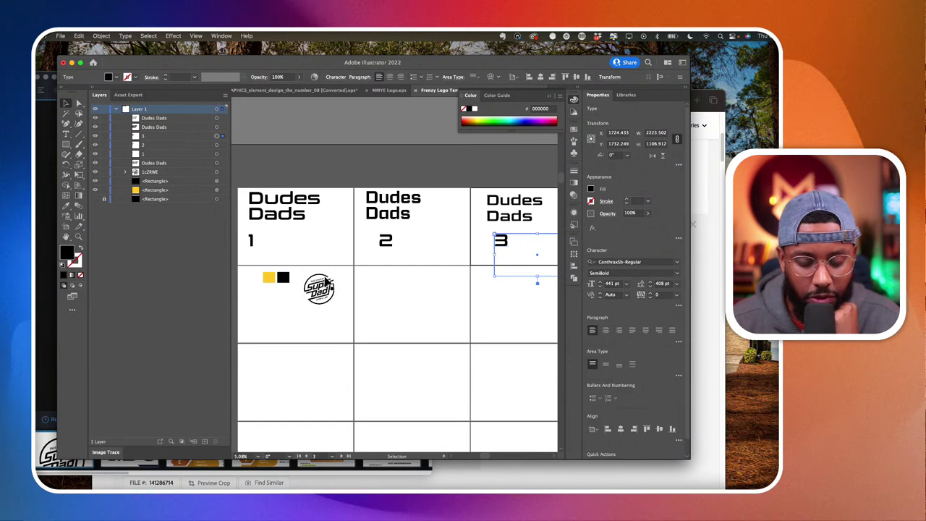
click(332, 277)
click(337, 291)
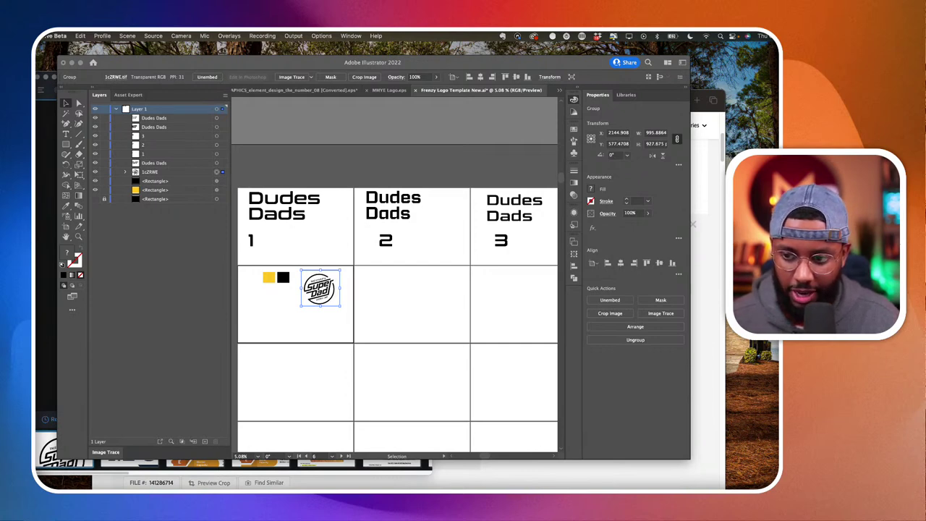
click(368, 292)
scroll(351, 269, left, 2)
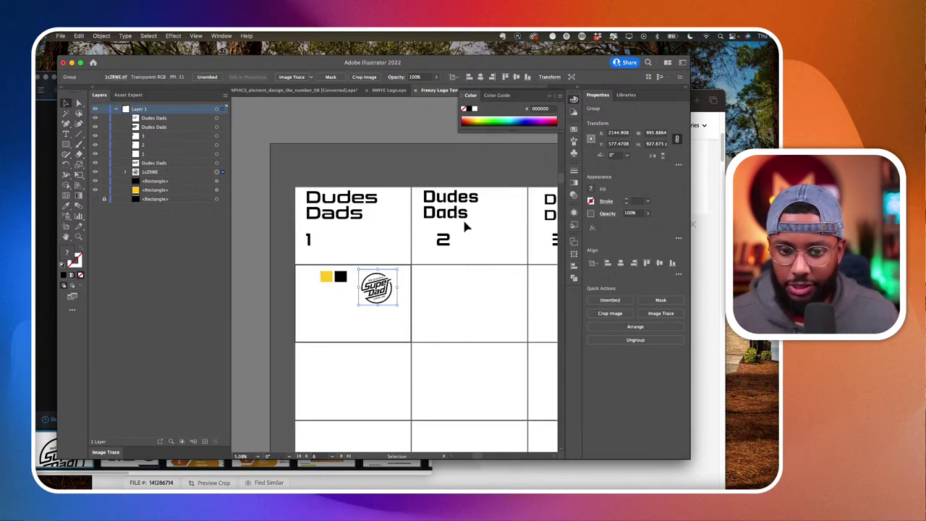
scroll(465, 225, right, 3)
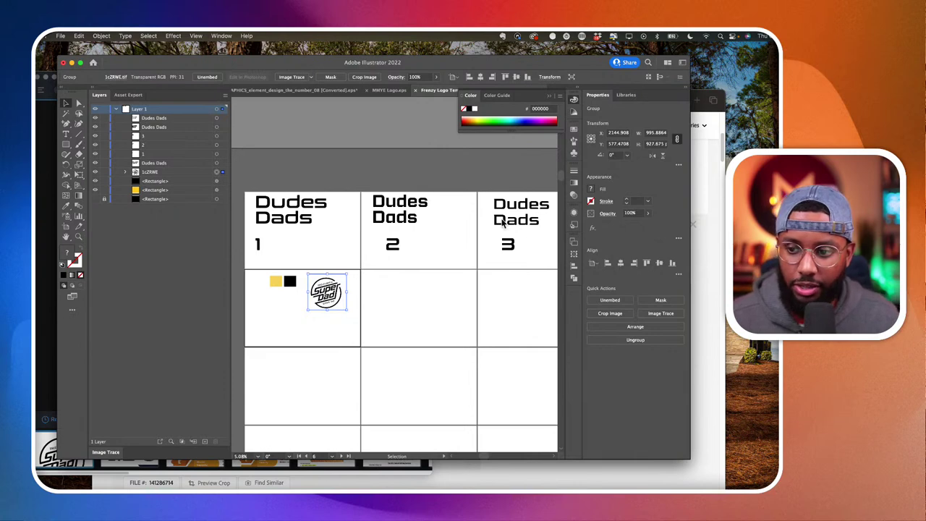
Copy the ConthraxSb Dudes Dads text from artboard 1 to the empty artboard beneath number 2 and position it near the center.
click(290, 215)
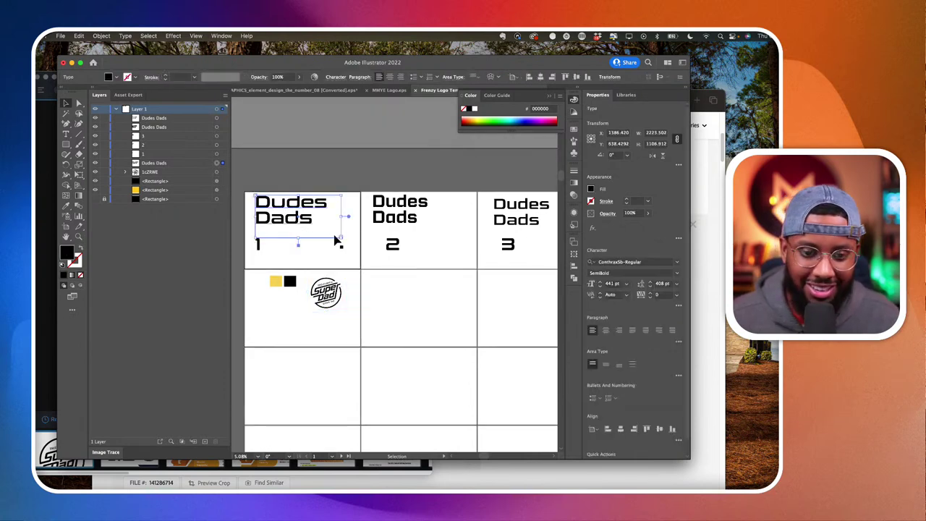
click(717, 215)
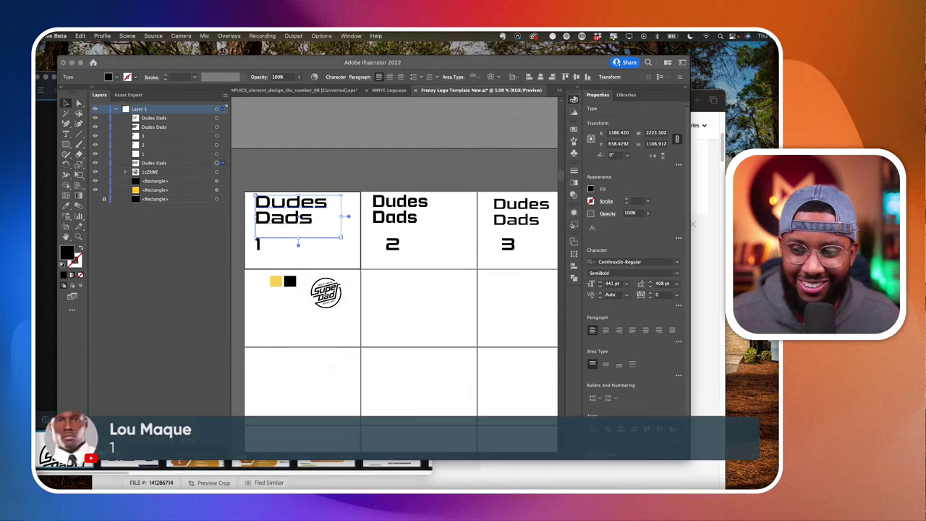
click(403, 274)
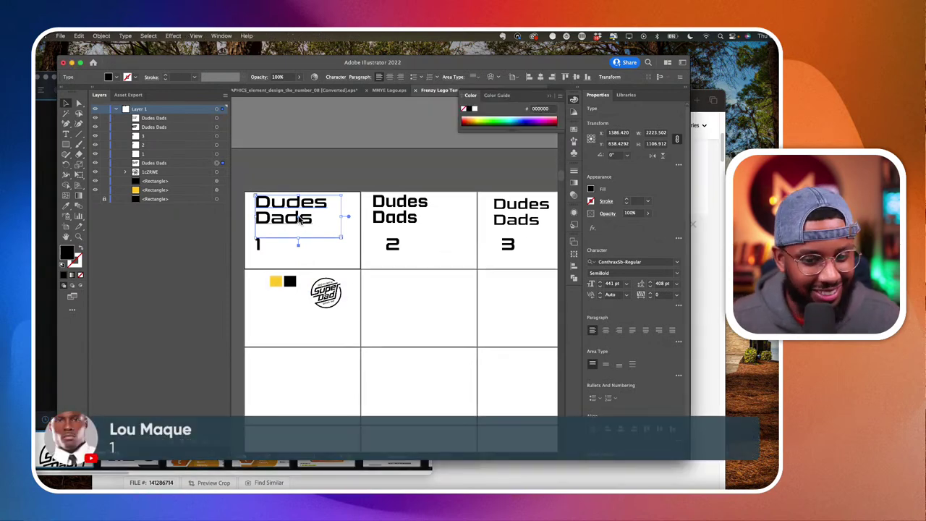
drag(297, 217, 440, 311)
scroll(440, 311, up, 3)
scroll(440, 311, left, 3)
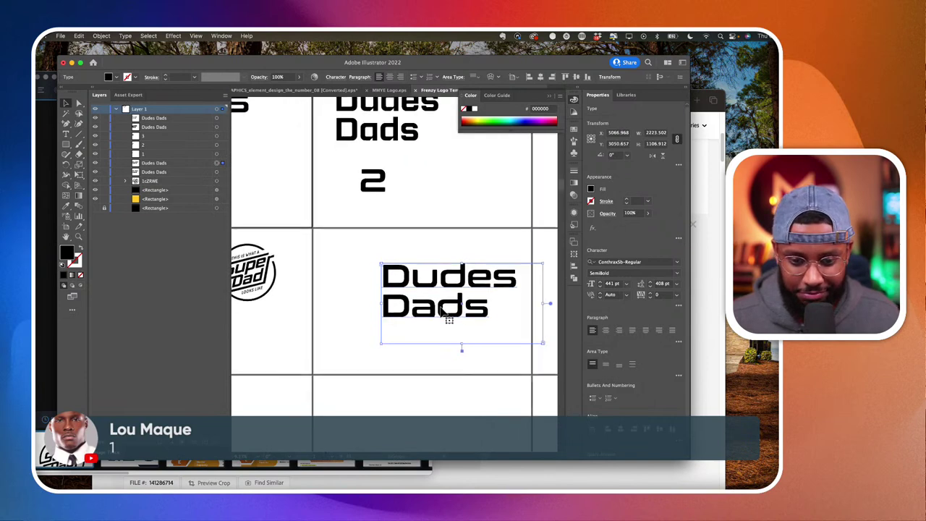
scroll(440, 311, down, 2)
drag(453, 297, 422, 298)
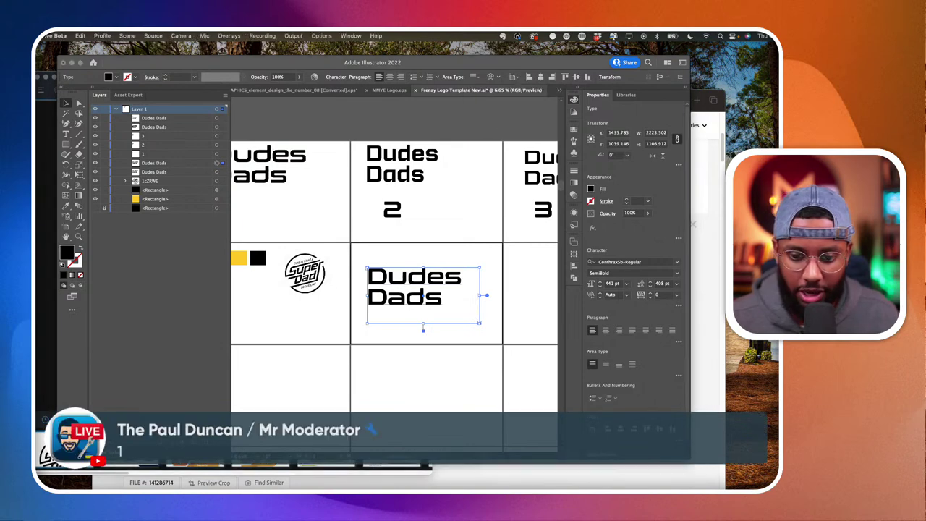
click(428, 303)
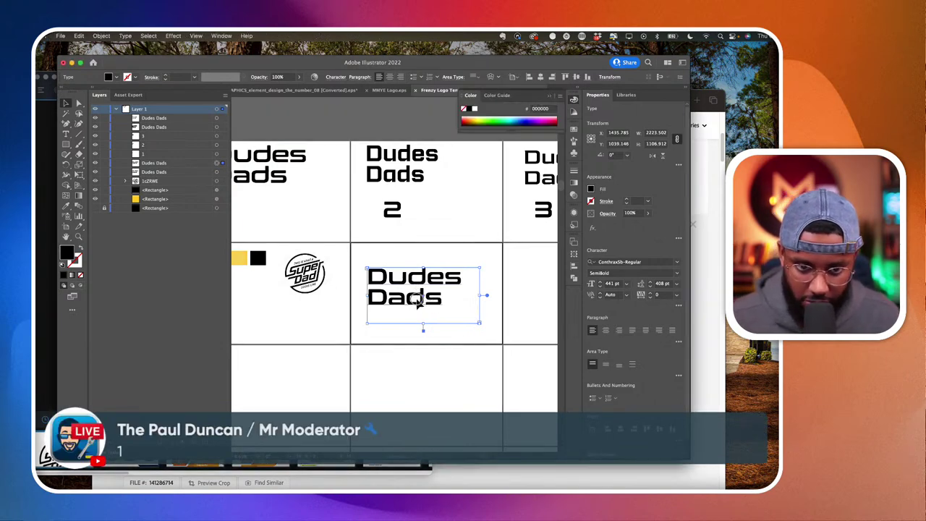
drag(416, 300, 436, 307)
scroll(440, 302, left, 2)
Convert the copied Dudes Dads text on artboard 7 to outlines.
click(307, 163)
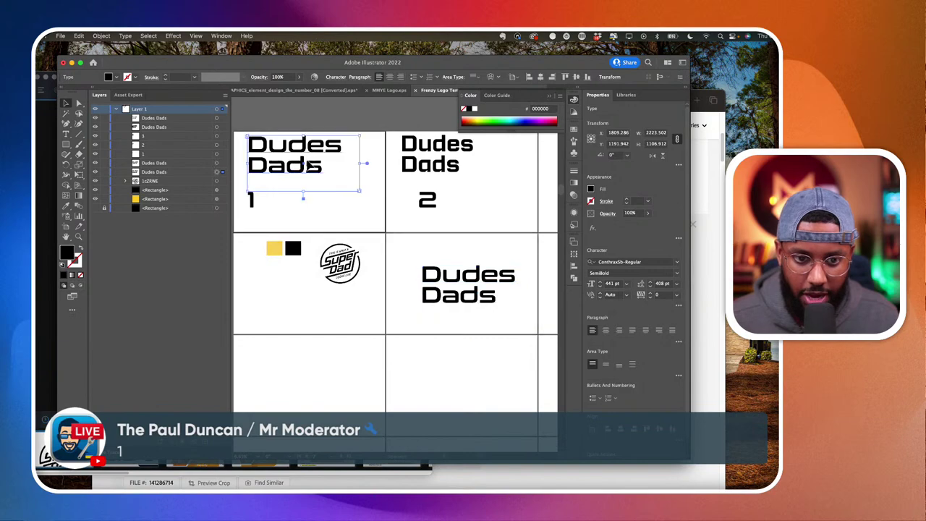
scroll(515, 299, up, 3)
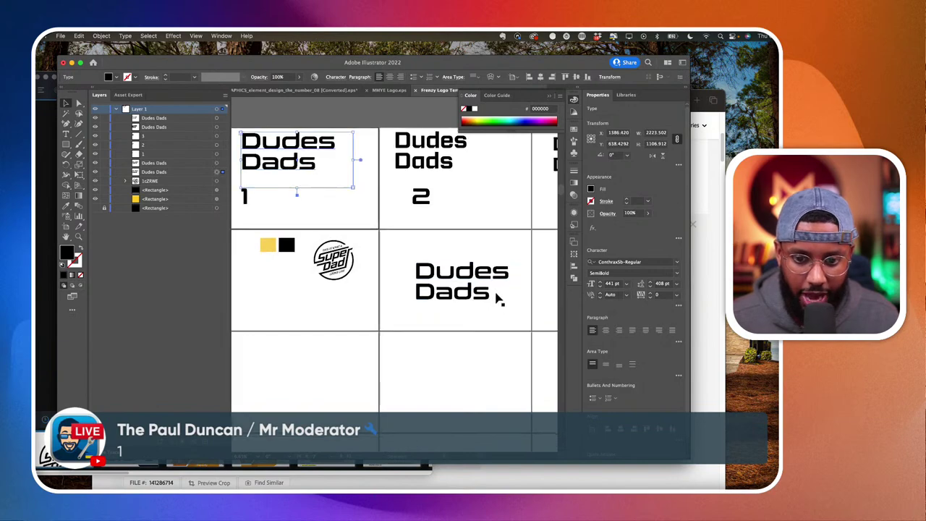
click(448, 281)
scroll(449, 281, up, 2)
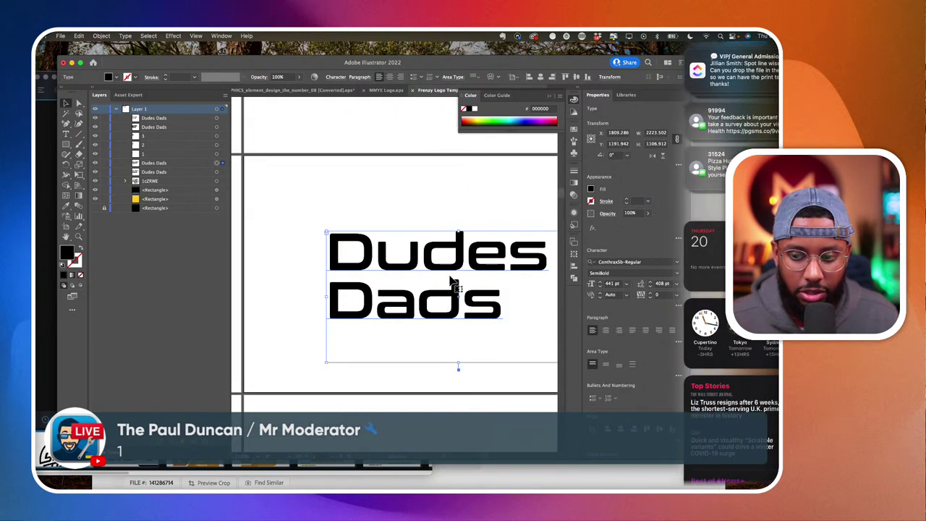
scroll(384, 300, right, 3)
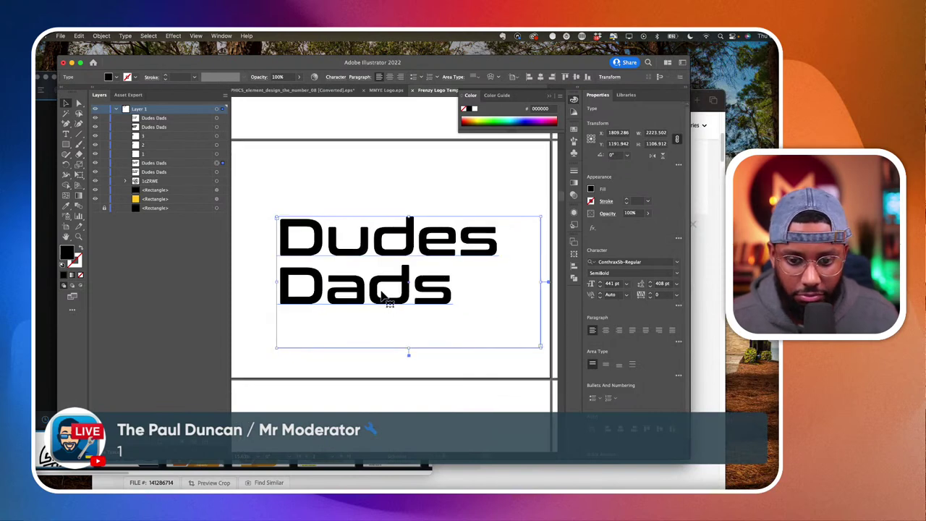
click(385, 367)
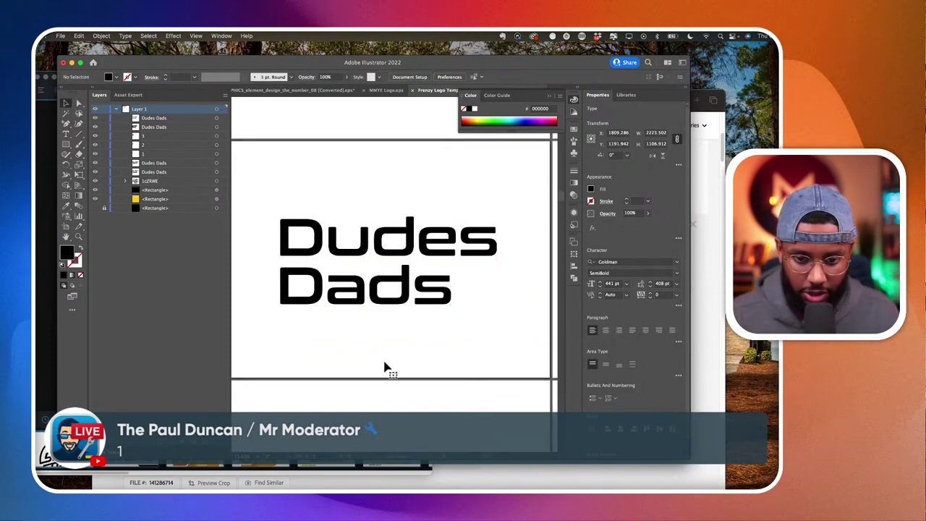
click(398, 285)
key(shift+super+o)
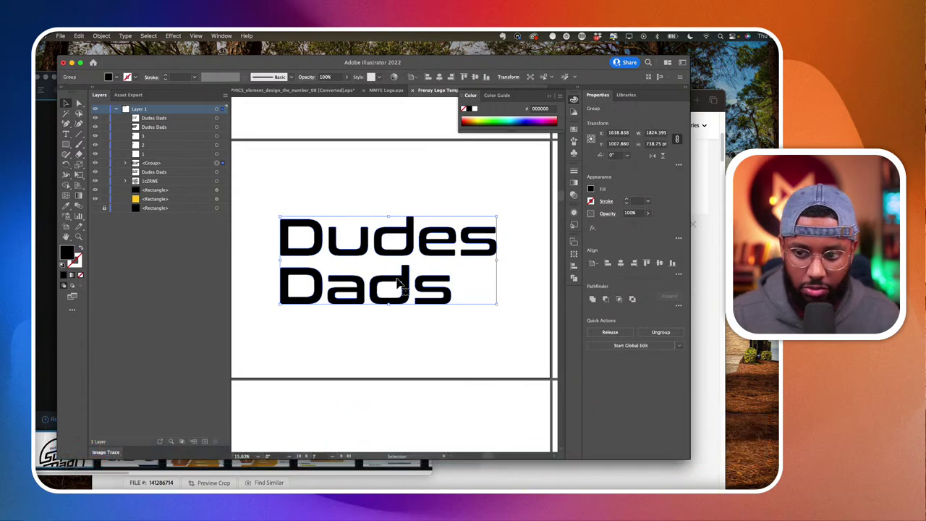
Select only the outlined word Dads and shift it horizontally until its end lines up with the end of Dudes.
scroll(401, 286, down, 2)
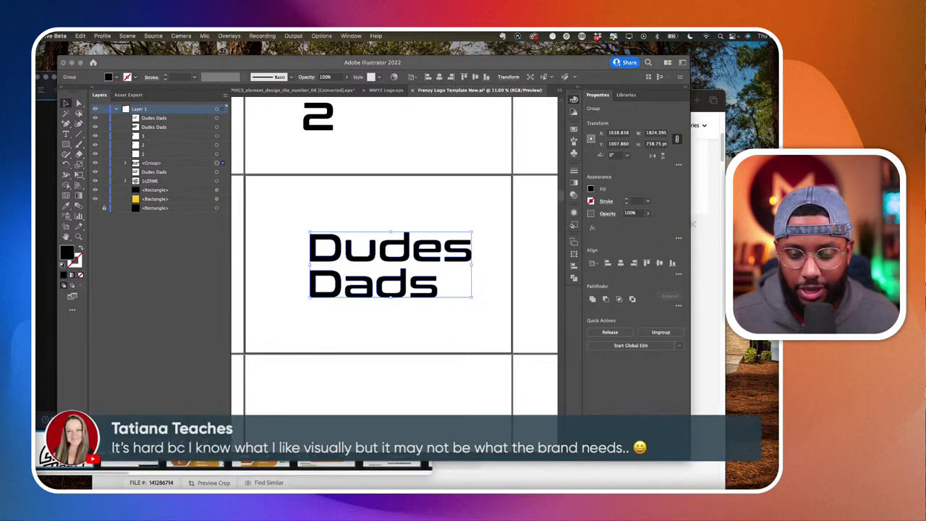
click(474, 339)
drag(496, 317, 299, 275)
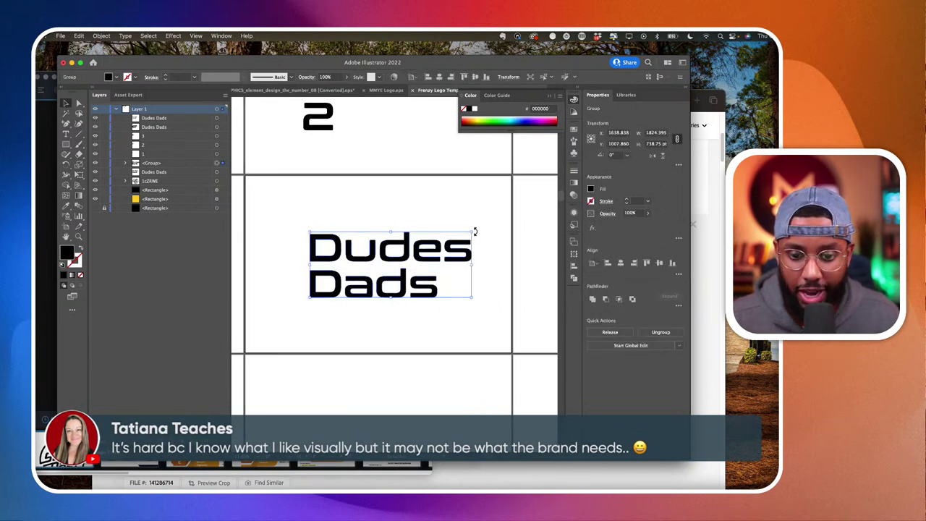
click(485, 320)
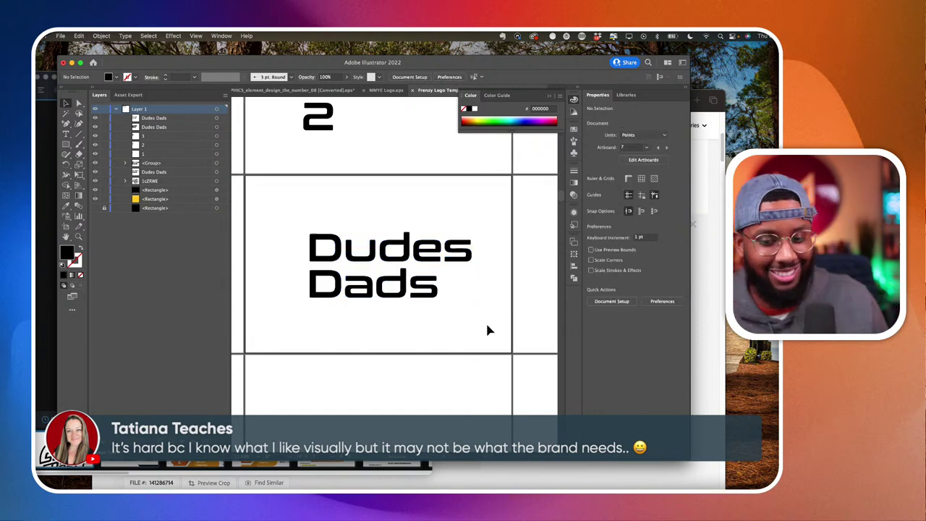
key(a)
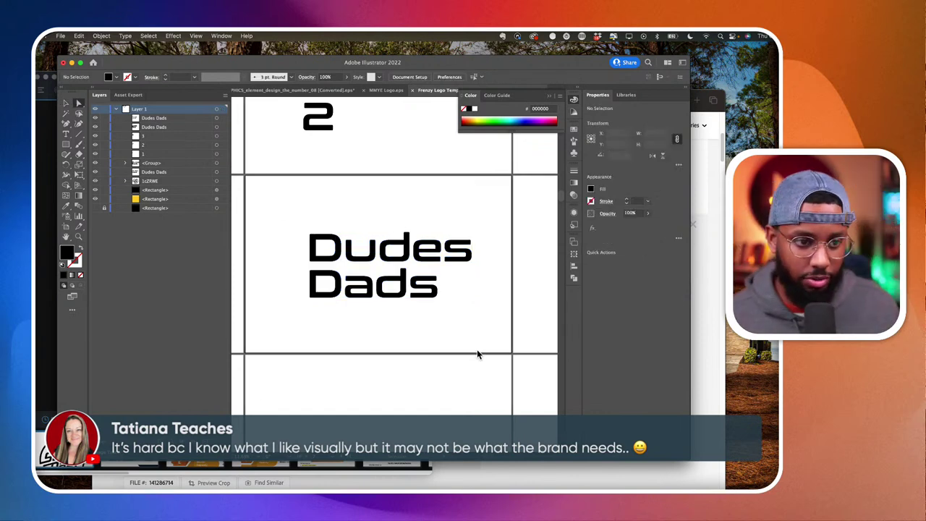
drag(487, 309, 269, 267)
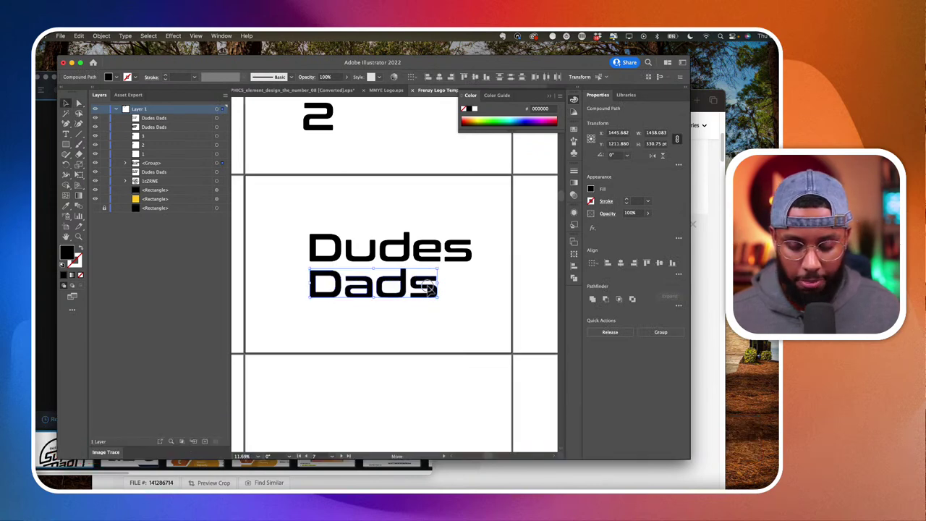
drag(428, 287, 458, 290)
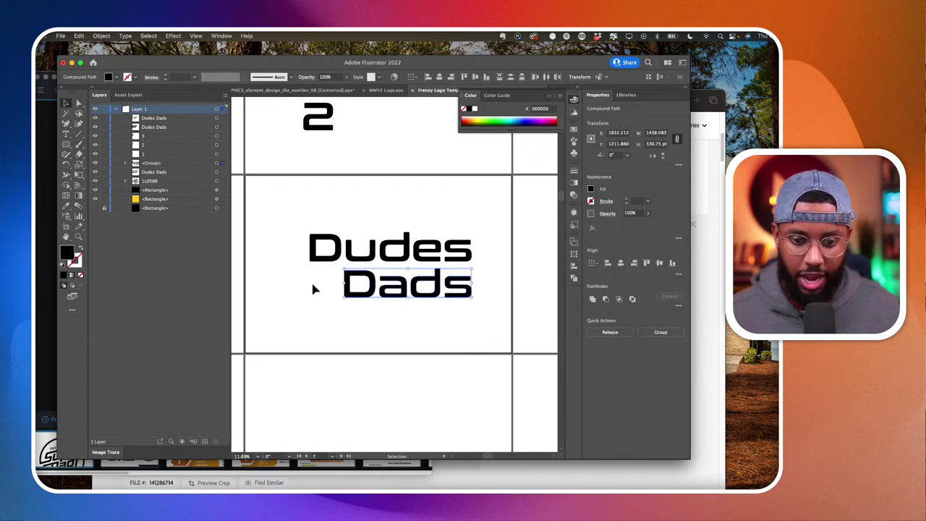
Examine the outlined Dudes Dads wordmark on artboard 7 alongside the Super Dad reference badge.
scroll(329, 288, down, 3)
scroll(383, 253, left, 2)
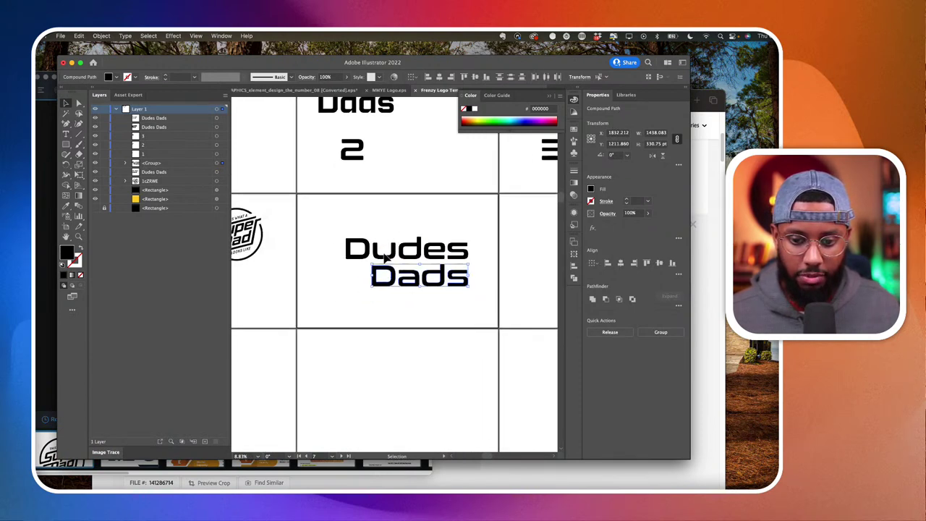
scroll(373, 255, left, 3)
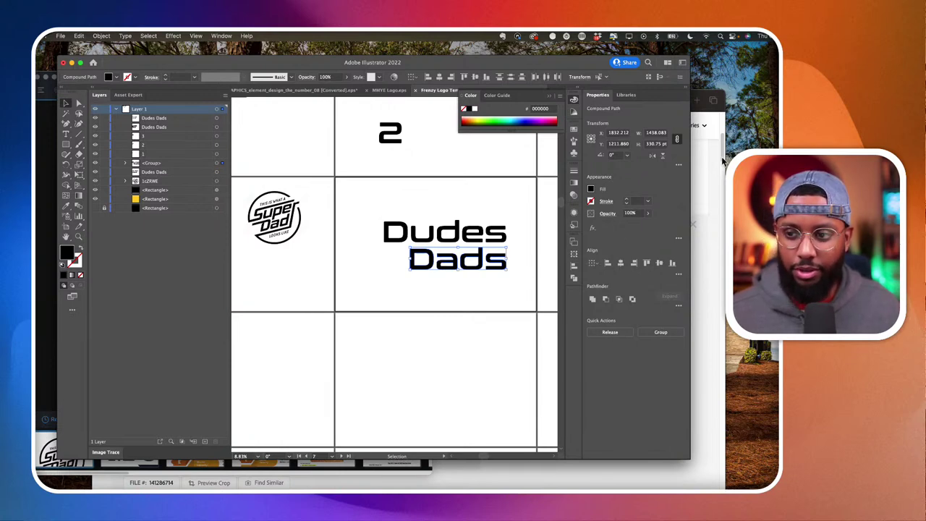
click(517, 299)
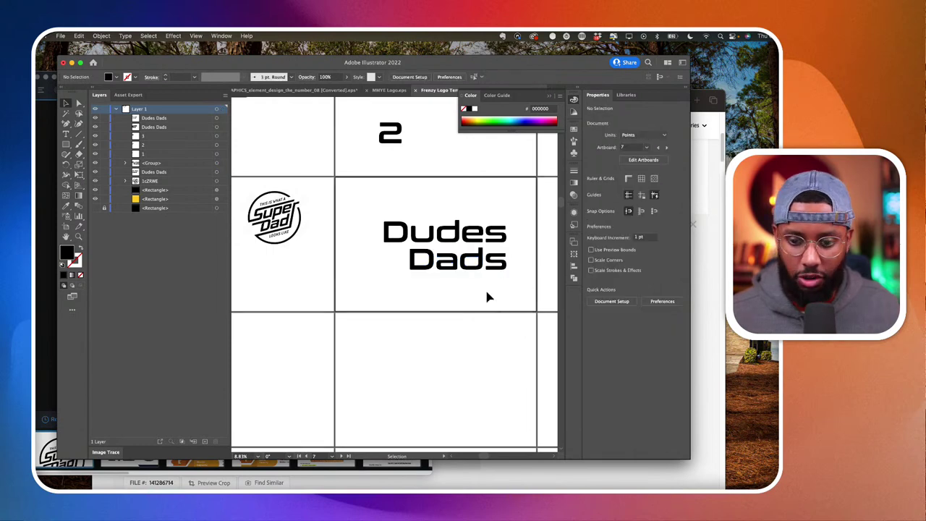
scroll(488, 295, up, 3)
click(350, 217)
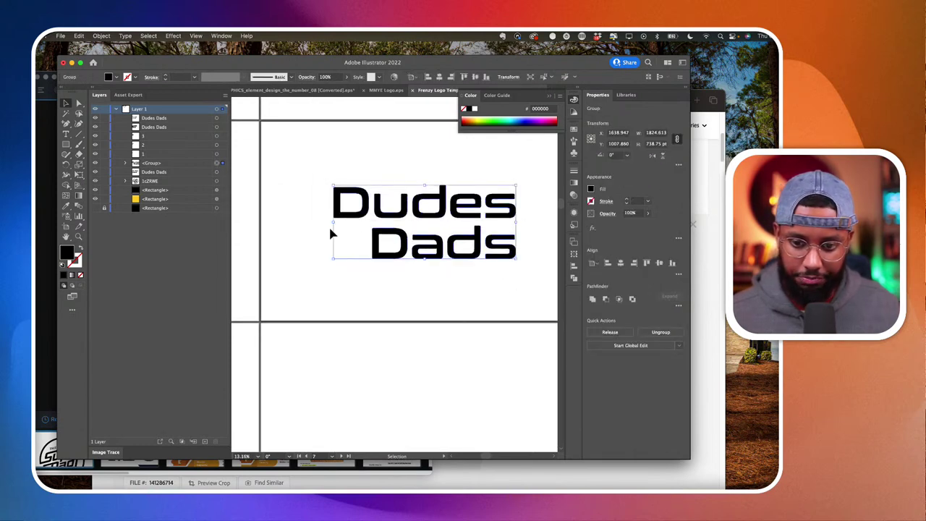
scroll(343, 258, down, 4)
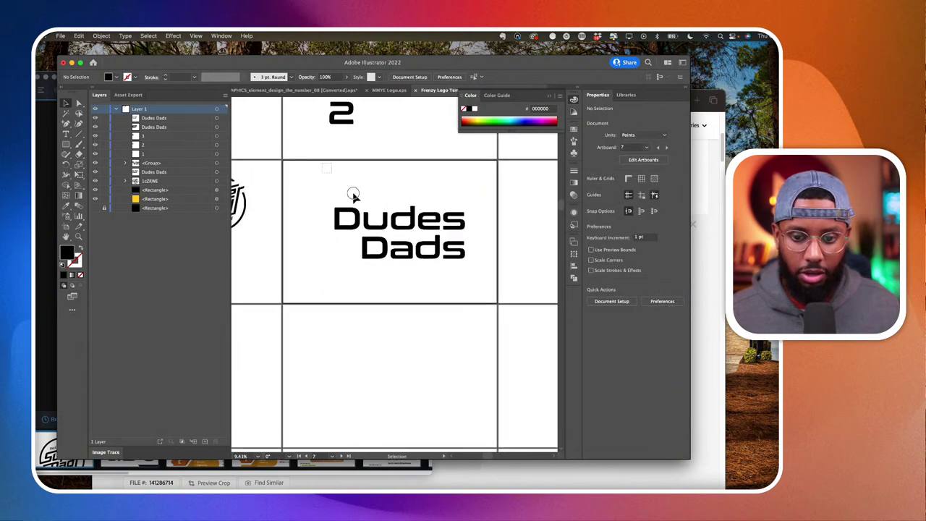
Scale the outlined Dudes Dads group down proportionally about its center to about 1393 by 564 pt.
drag(351, 196, 479, 279)
click(488, 286)
scroll(488, 286, down, 3)
click(465, 262)
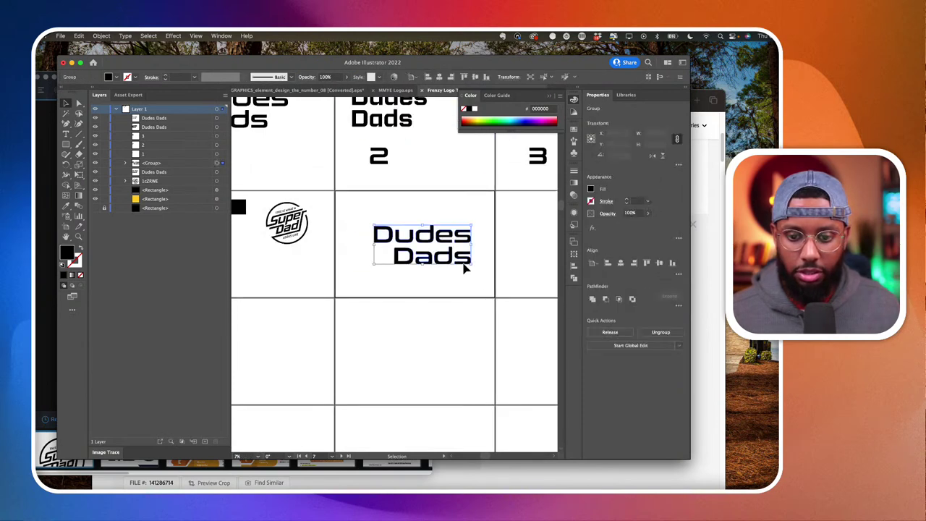
drag(471, 267, 458, 263)
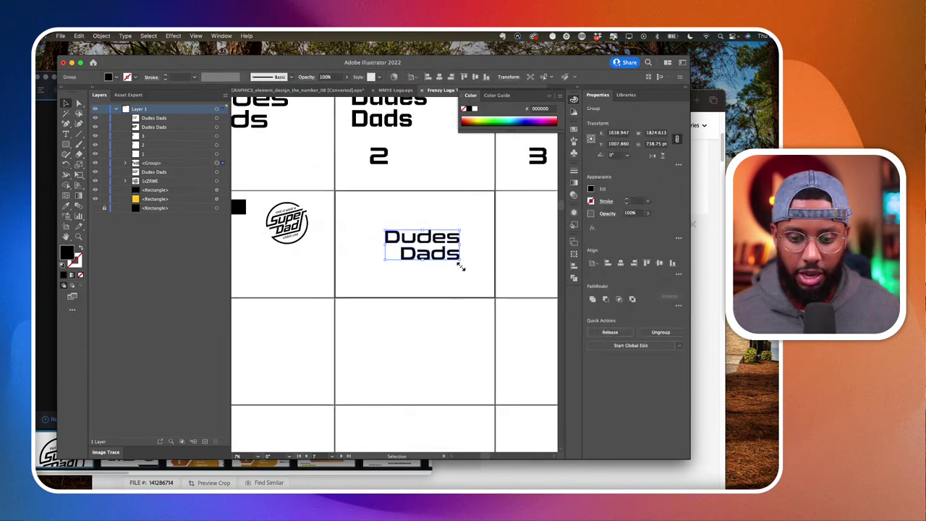
scroll(458, 264, up, 5)
scroll(437, 272, up, 3)
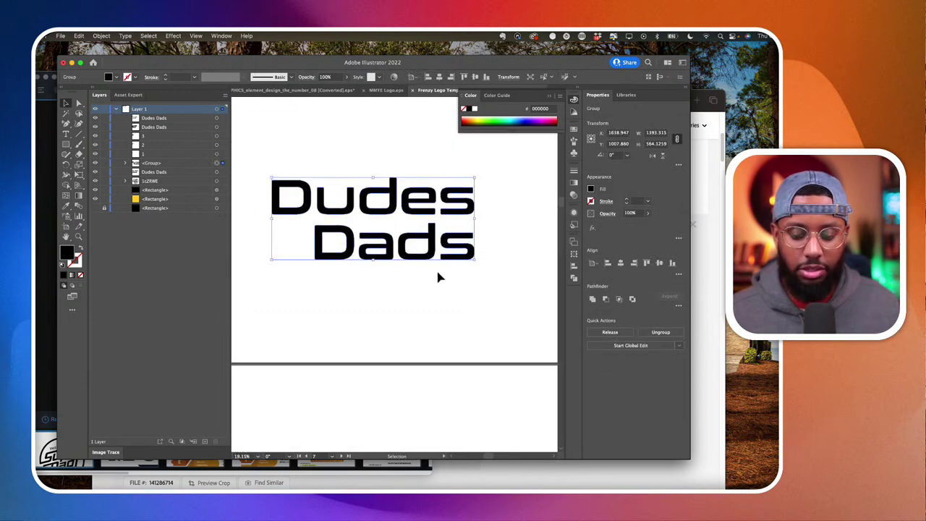
scroll(437, 277, left, 2)
click(398, 298)
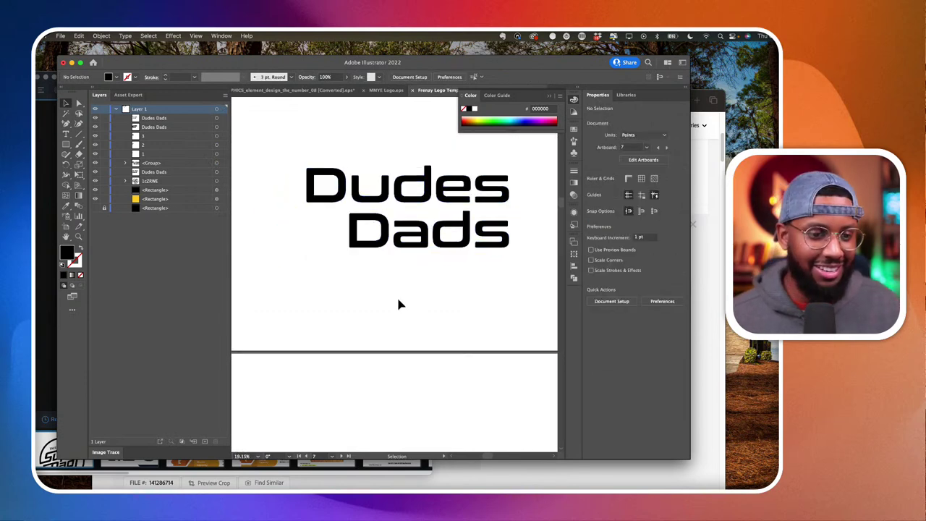
Add an area text box about 1301 by 575 pt beneath Dads and enter AND in capitals.
drag(66, 134, 101, 131)
drag(285, 285, 471, 368)
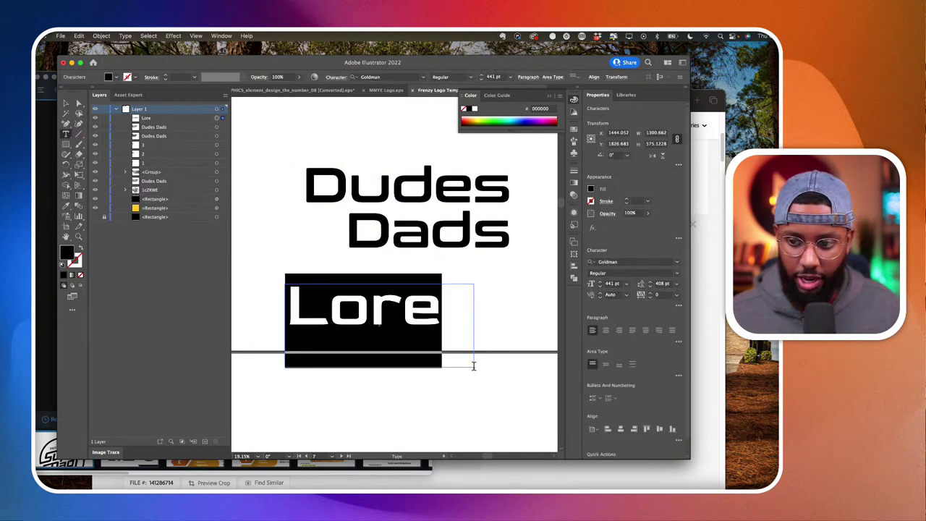
text(and)
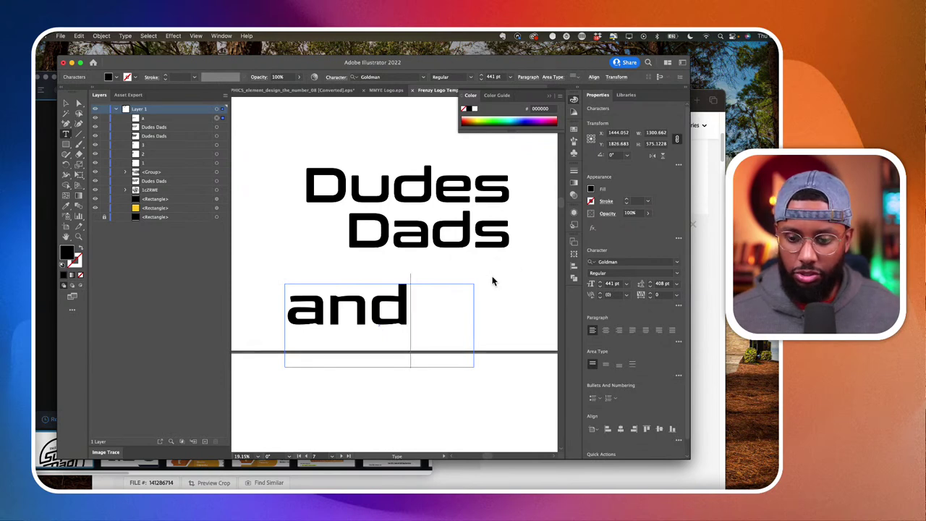
drag(427, 311, 235, 313)
text(AND)
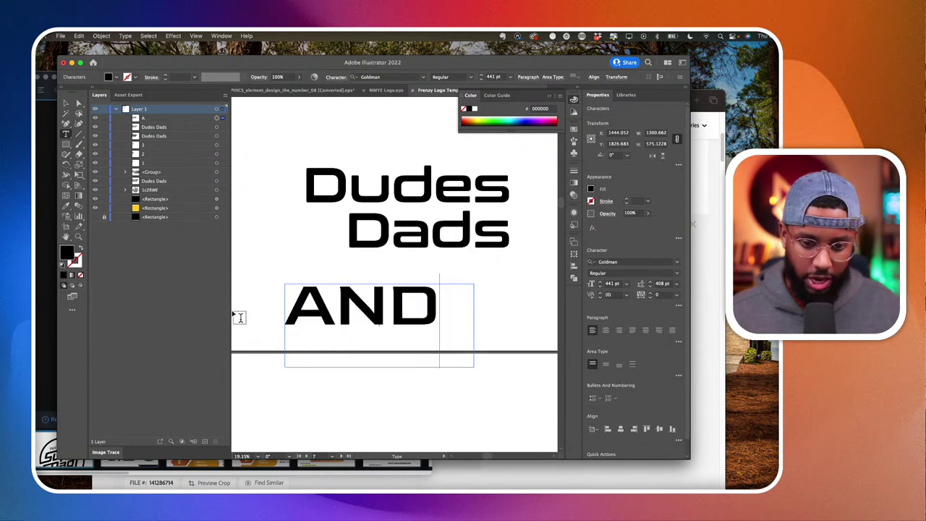
Reduce the AND text to 205 pt and move it directly in front of Dads.
drag(443, 303, 171, 297)
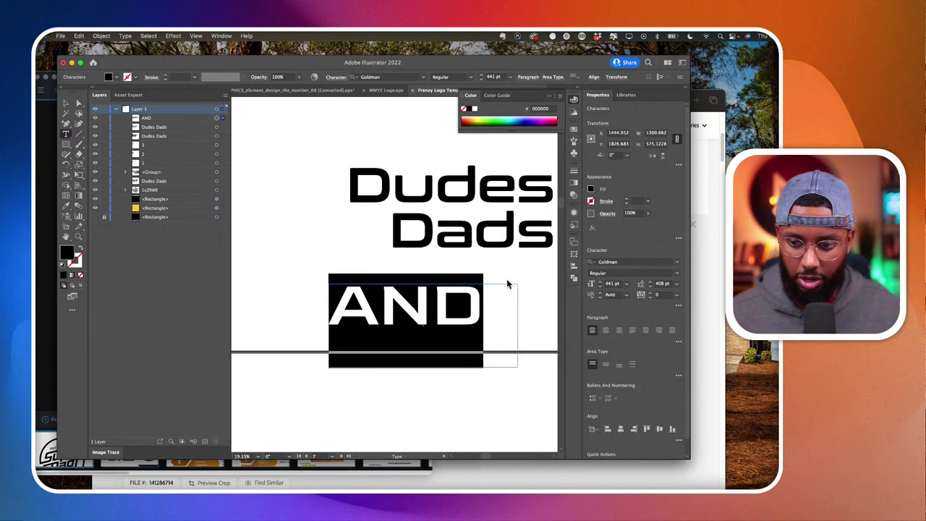
scroll(417, 278, right, 2)
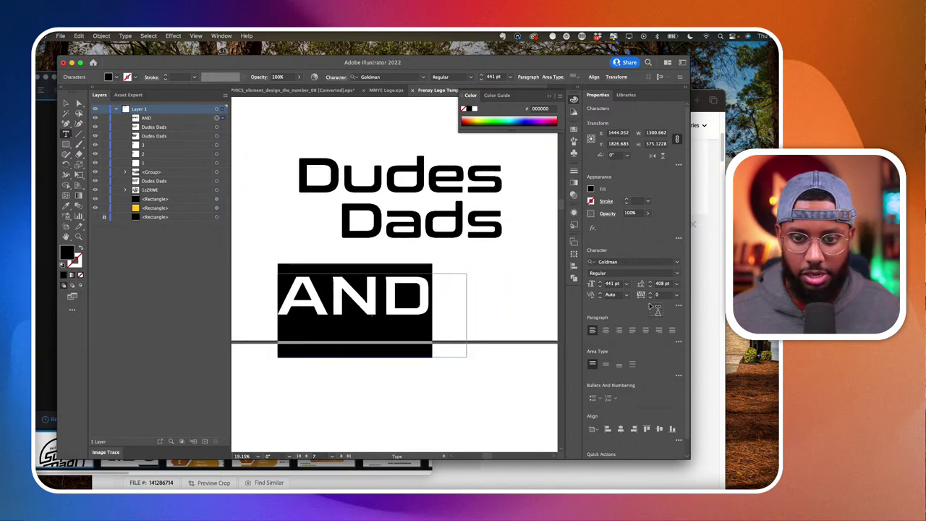
click(610, 284)
scroll(608, 287, down, 20)
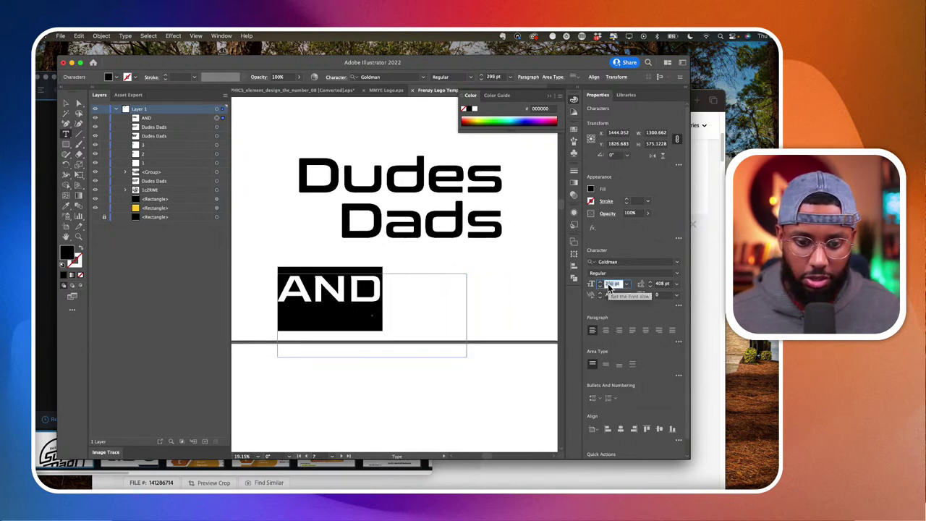
scroll(609, 284, down, 2)
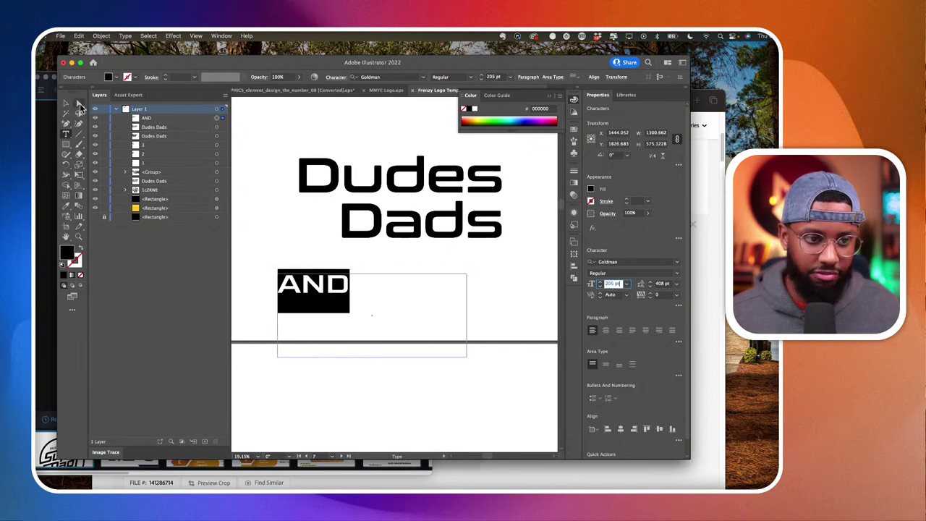
key(Escape)
drag(328, 291, 320, 230)
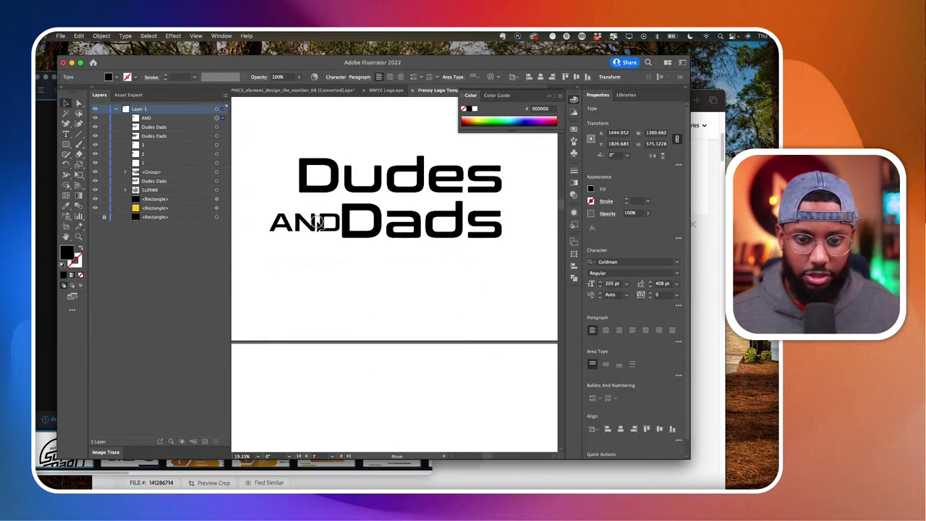
Narrow the AND text frame to about 528 pt, then copy it straight below and change the copy to "&".
drag(457, 254, 304, 296)
double_click(313, 296)
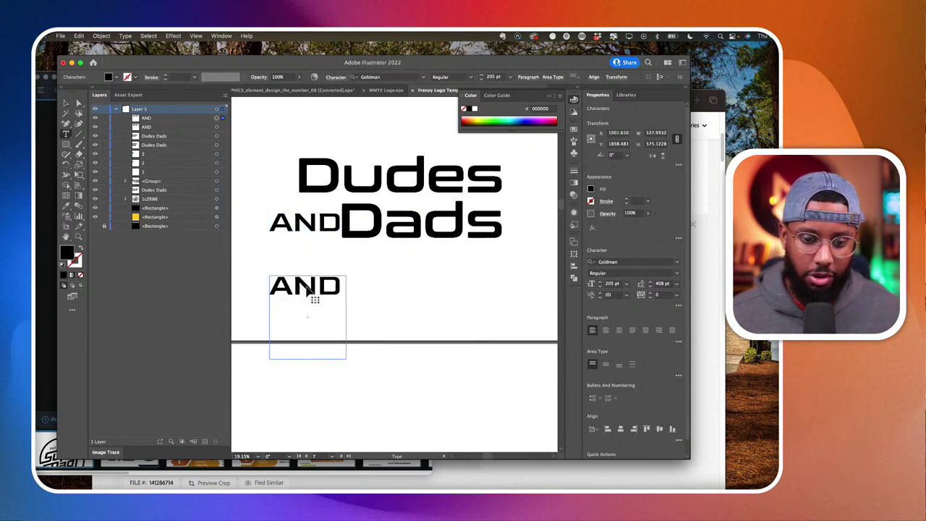
double_click(312, 293)
text(&)
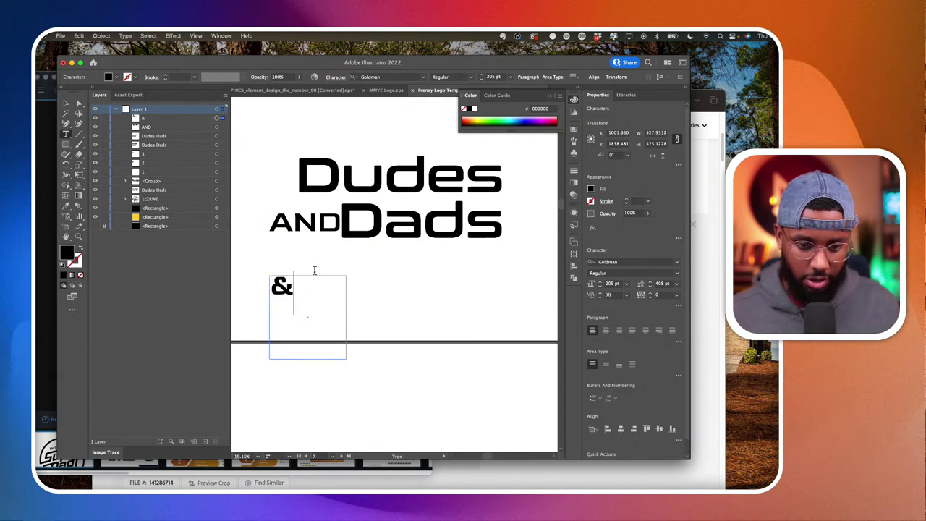
click(65, 103)
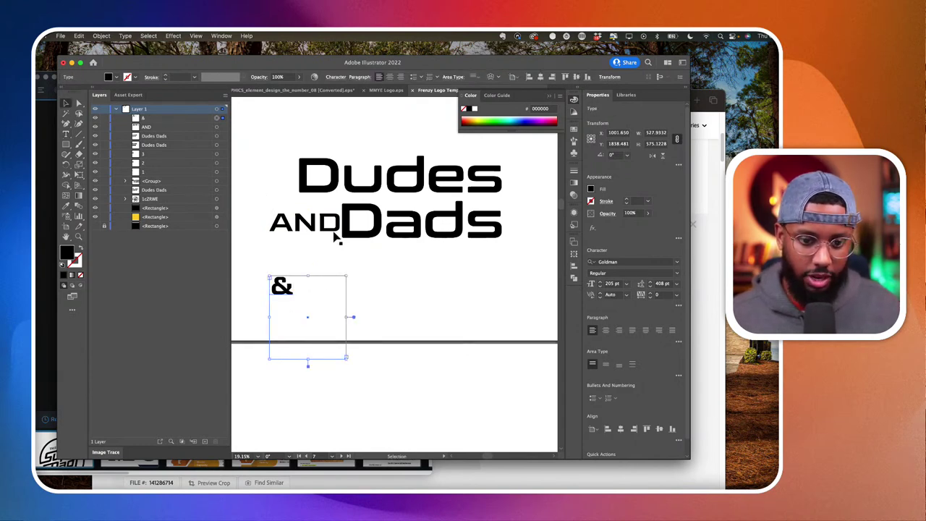
Clear the similar-fonts filter and browse the font list for an alternative typeface for the AND beside Dads.
click(335, 234)
click(678, 262)
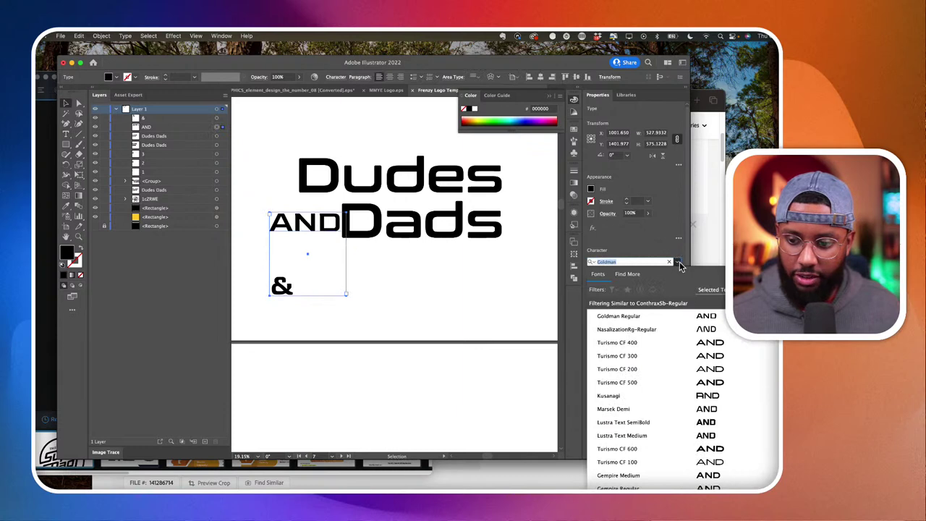
click(768, 303)
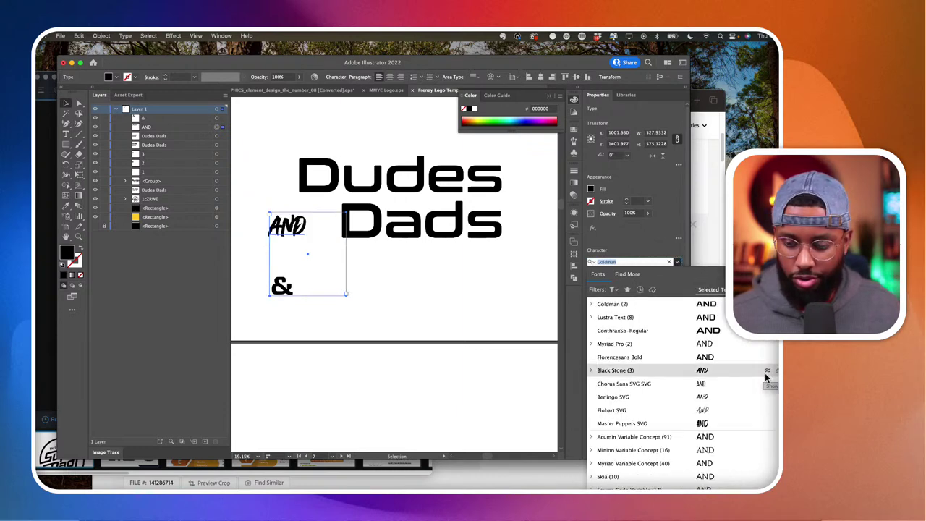
scroll(755, 407, down, 3)
scroll(754, 410, down, 5)
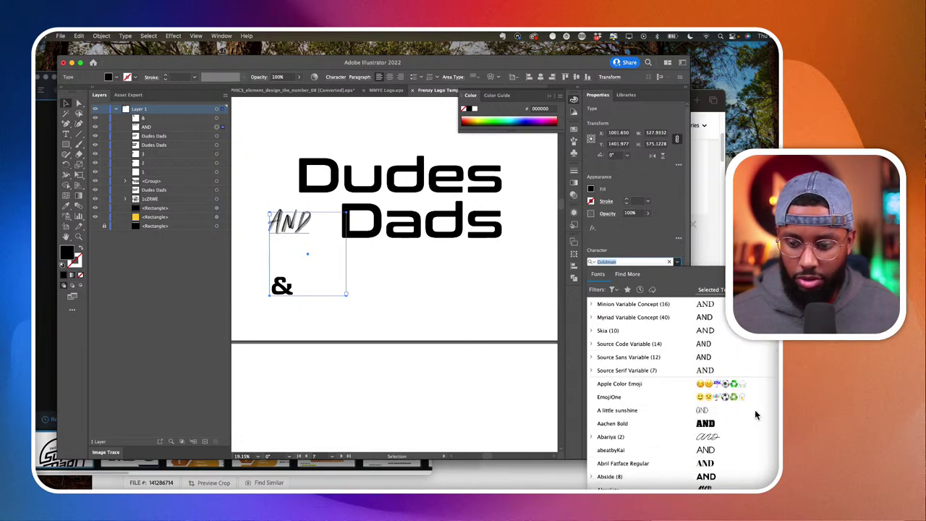
scroll(754, 409, down, 3)
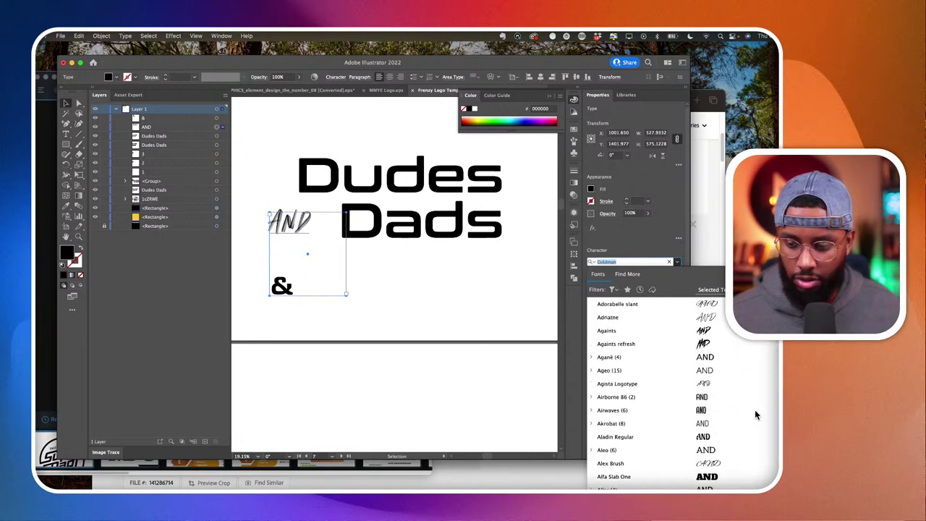
scroll(755, 409, down, 5)
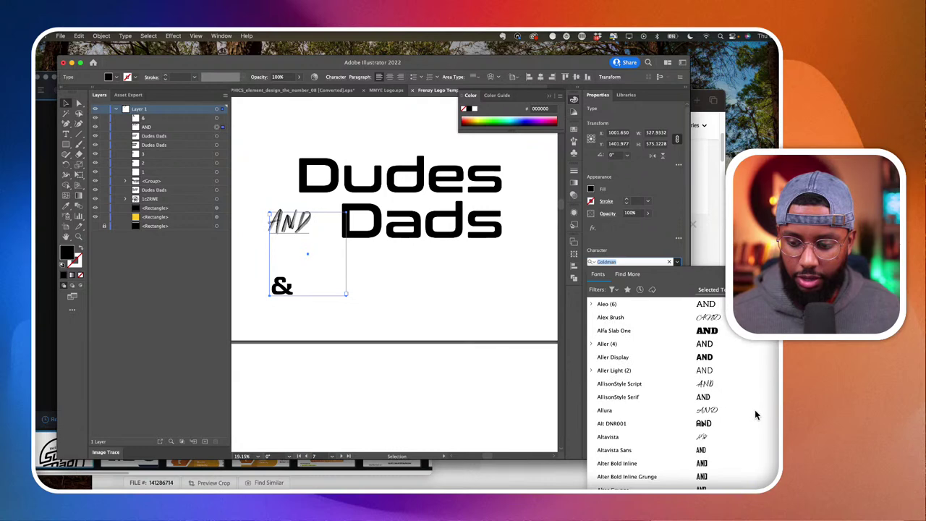
scroll(754, 409, down, 6)
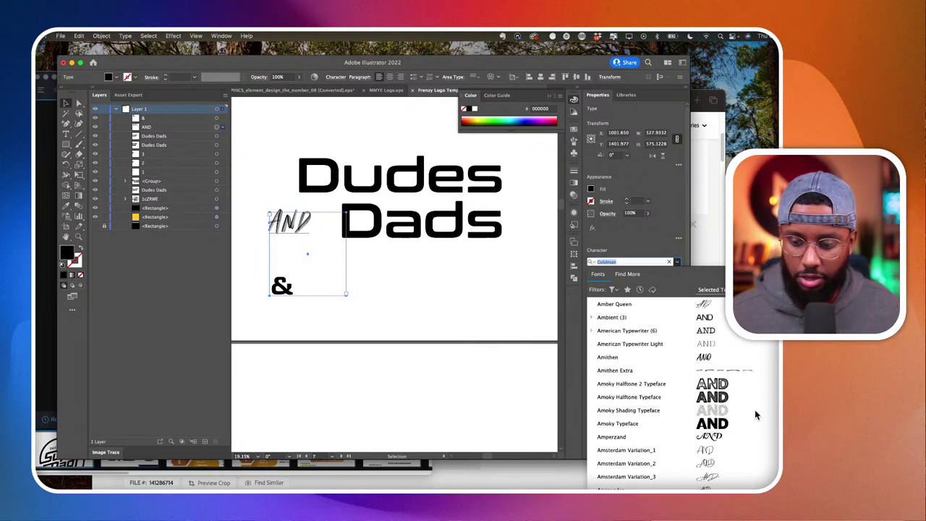
scroll(754, 409, down, 10)
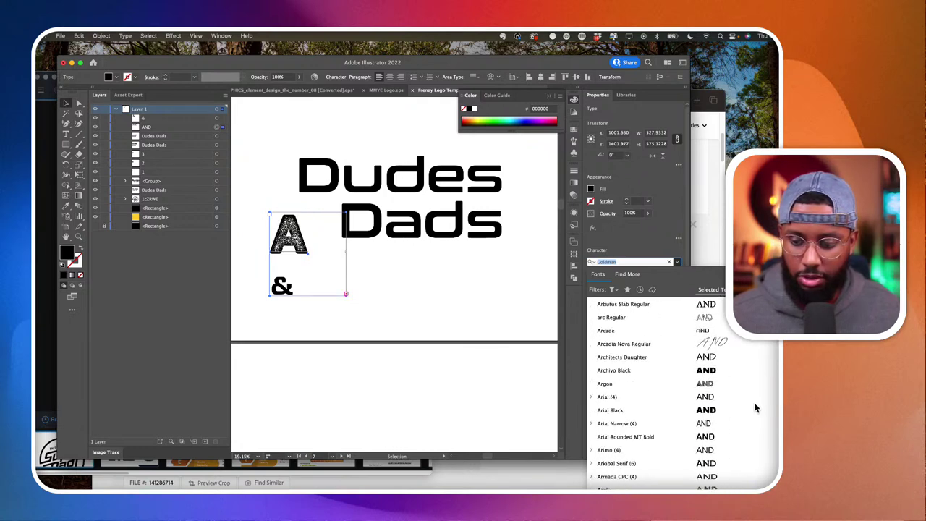
scroll(754, 410, down, 8)
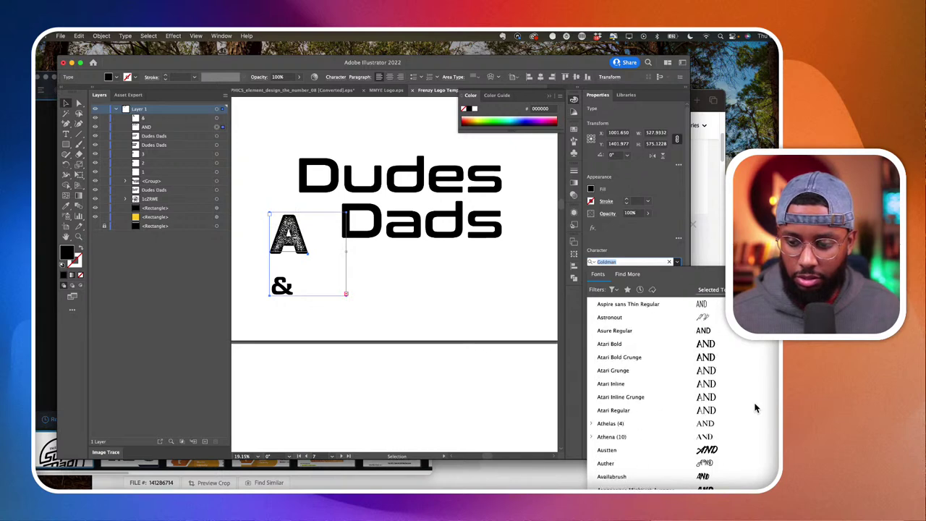
scroll(755, 409, down, 8)
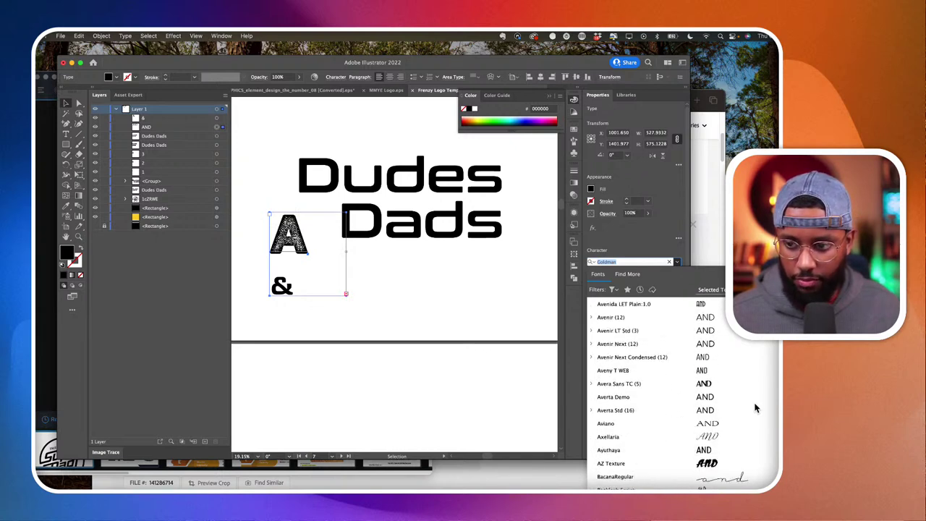
scroll(755, 410, down, 3)
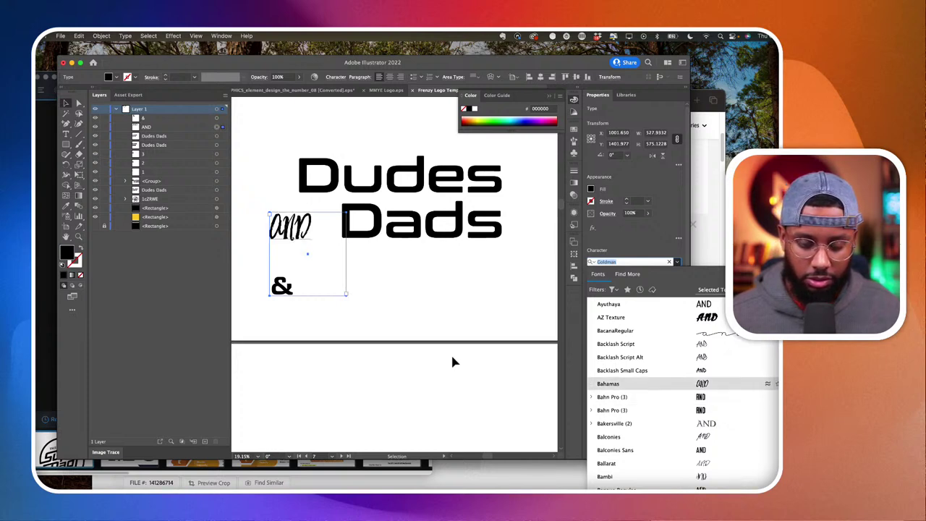
Replace the AND beside Dads with "&" and move it into the gap under the start of Dudes.
mouse_move(290, 240)
mouse_down()
mouse_move(339, 276)
mouse_move(297, 242)
mouse_up()
triple_click(308, 238)
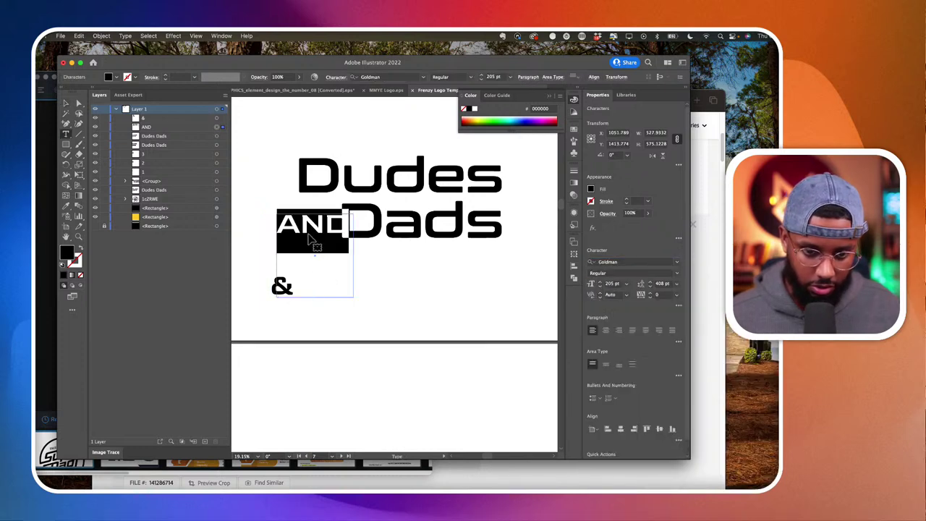
text(&)
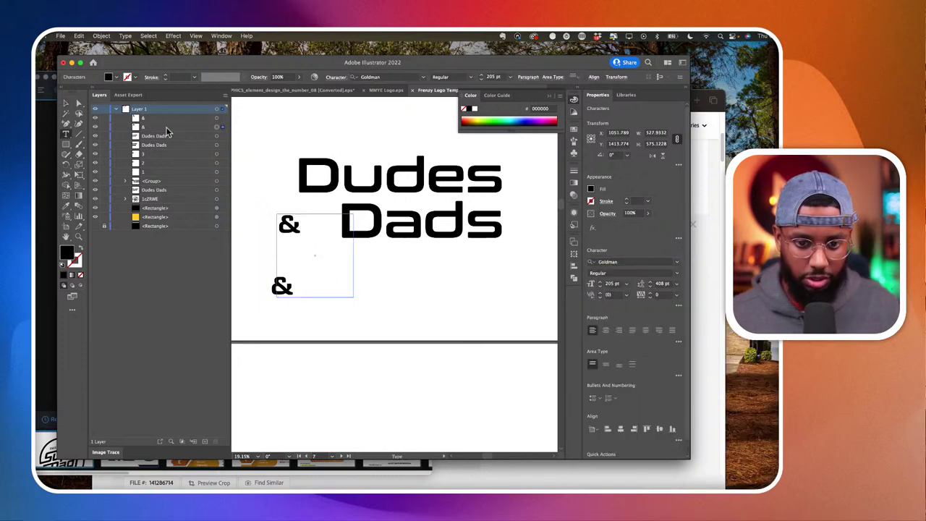
key(Escape)
drag(305, 228, 324, 221)
Set the ampersand beside Dads to ConthraxSb-Regular and reduce its text frame to about 351 by 228 pt, positioned just below Dads.
click(641, 262)
text(CONTH)
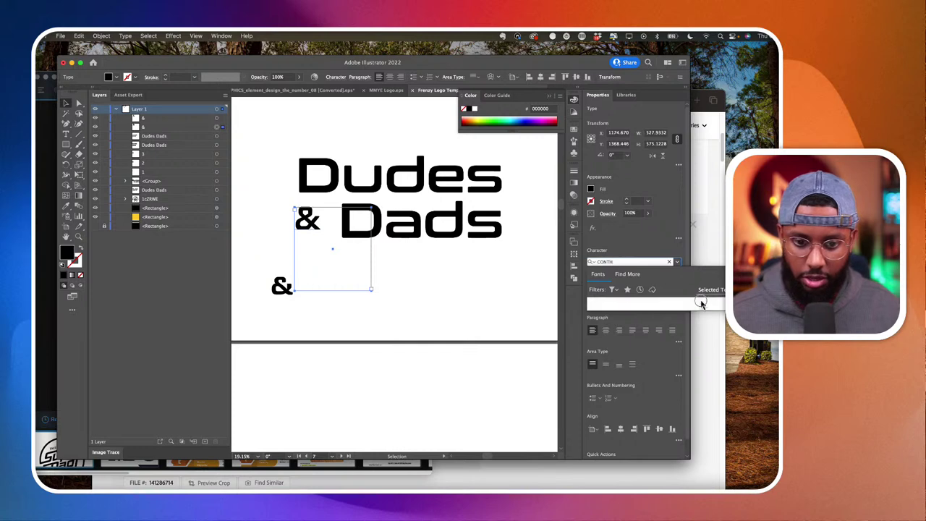
click(702, 304)
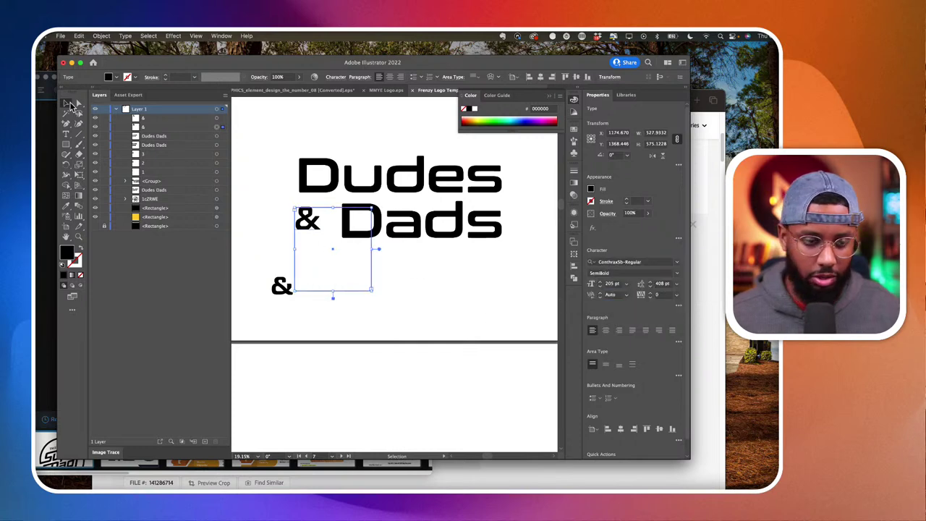
mouse_move(334, 291)
mouse_down()
mouse_move(333, 252)
mouse_move(364, 222)
mouse_move(277, 238)
mouse_move(301, 243)
mouse_move(339, 282)
mouse_up()
scroll(295, 228, up, 3)
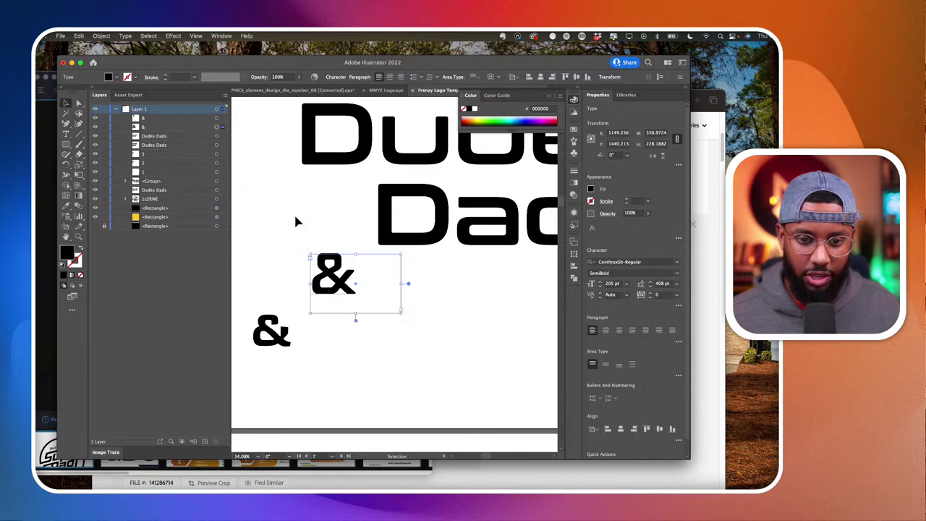
drag(66, 145, 87, 149)
scroll(282, 230, down, 3)
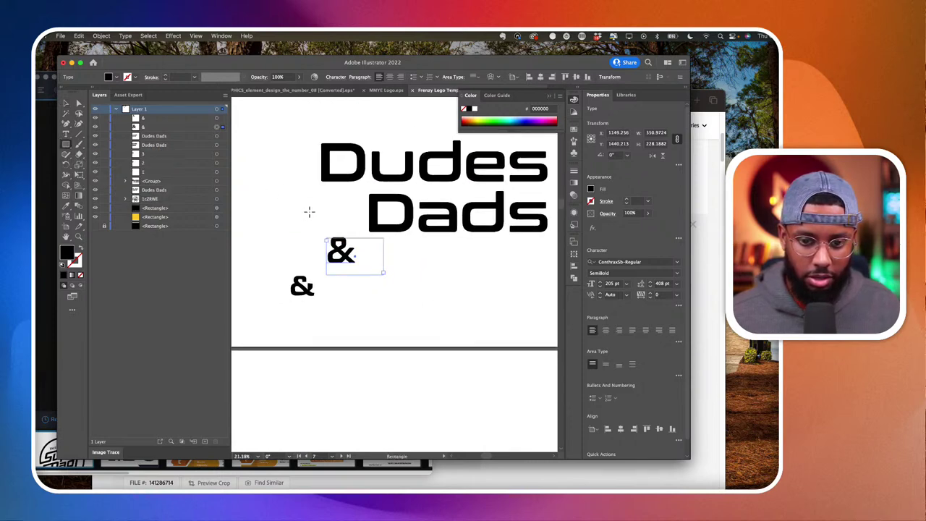
key(v)
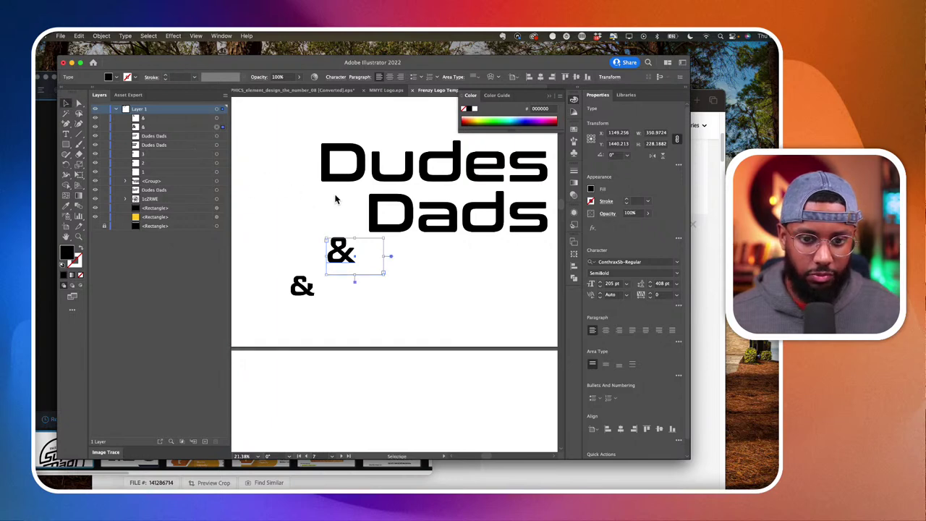
Duplicate the D of Dads straight to its left, into the gap beneath the D of Dudes.
alt+scroll(380, 215, up, 2)
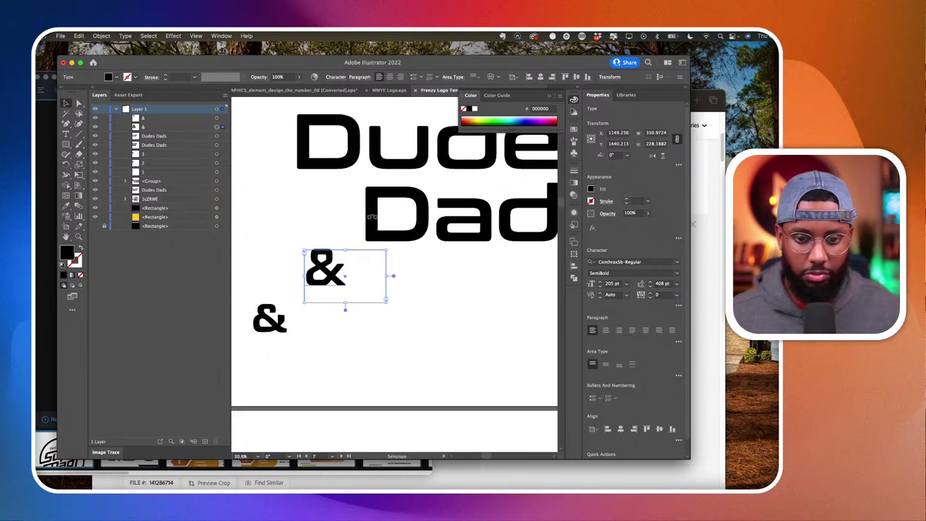
click(372, 217)
key(a)
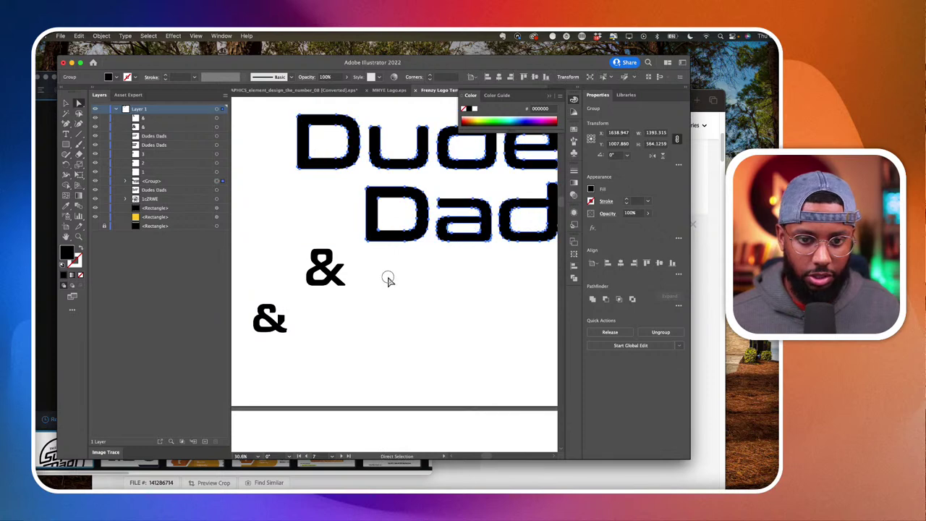
click(387, 280)
alt+scroll(346, 189, up, 3)
alt+drag(403, 226, 289, 224)
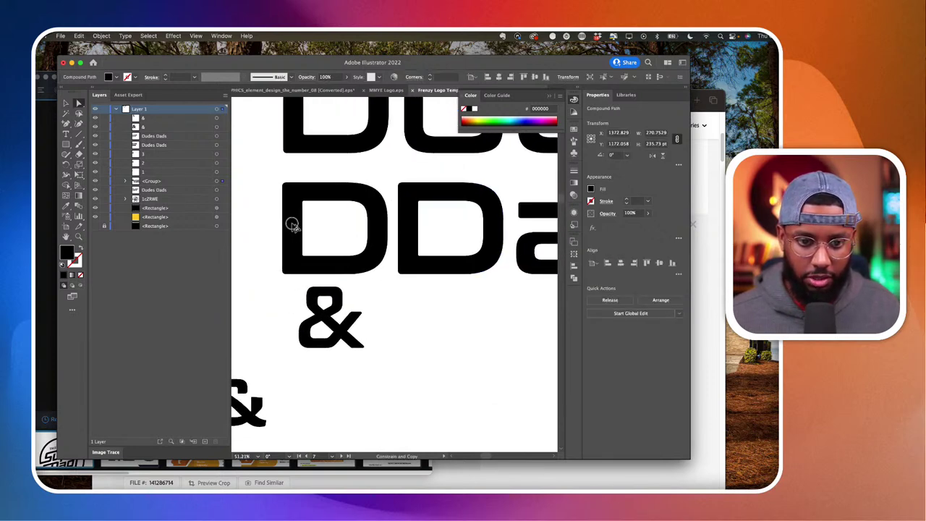
scroll(241, 246, left, 2)
scroll(242, 246, down, 1)
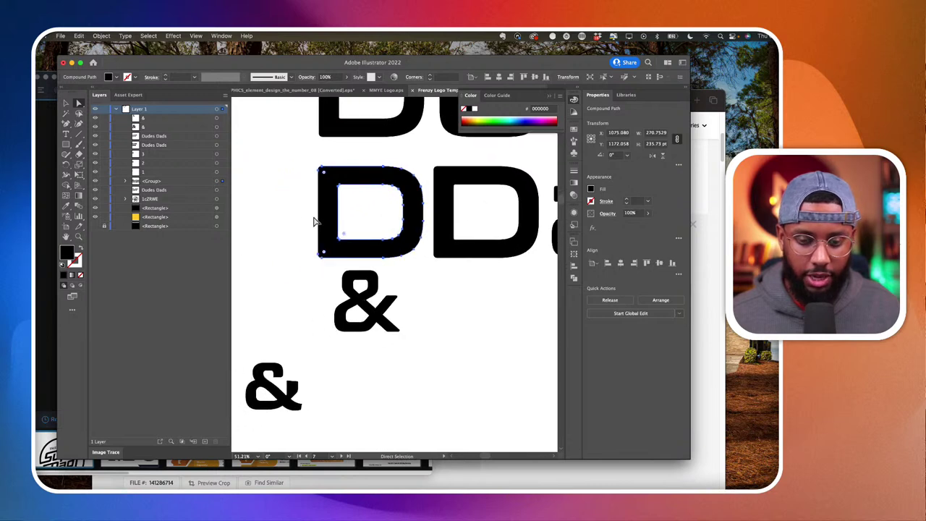
Mirror a copy of the duplicated D horizontally over itself so the two shapes overlap.
click(66, 165)
drag(345, 213, 397, 224)
click(78, 102)
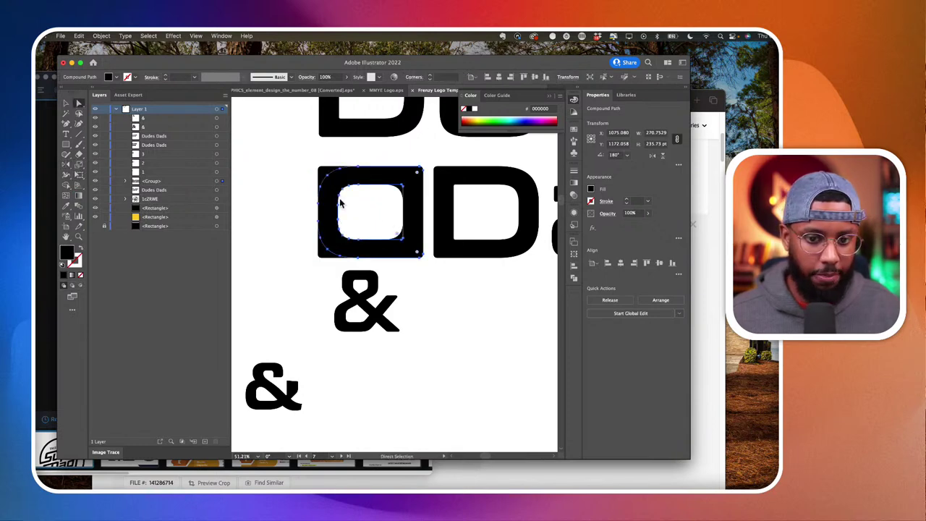
Merge the overlapping normal and mirrored Ds, including their counter, into one solid black block with Shape Builder.
click(323, 258)
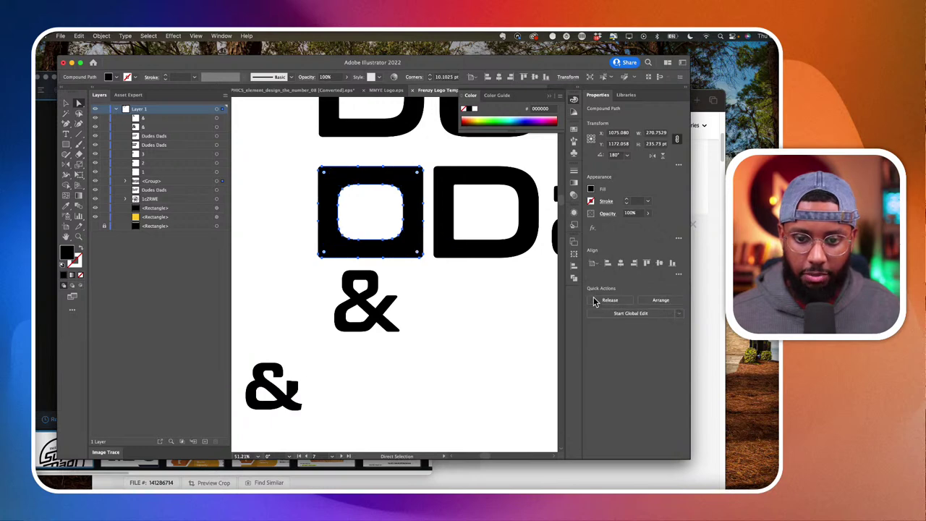
click(593, 299)
click(69, 186)
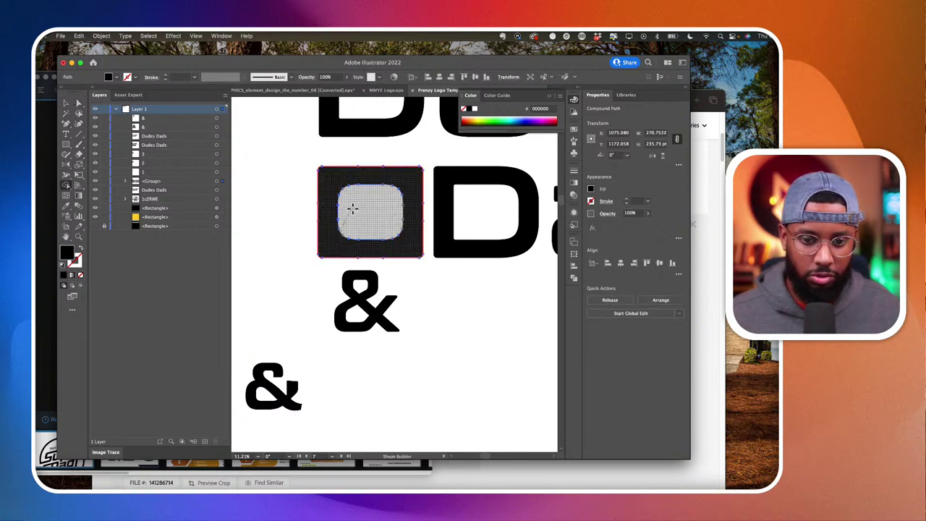
click(355, 204)
click(66, 103)
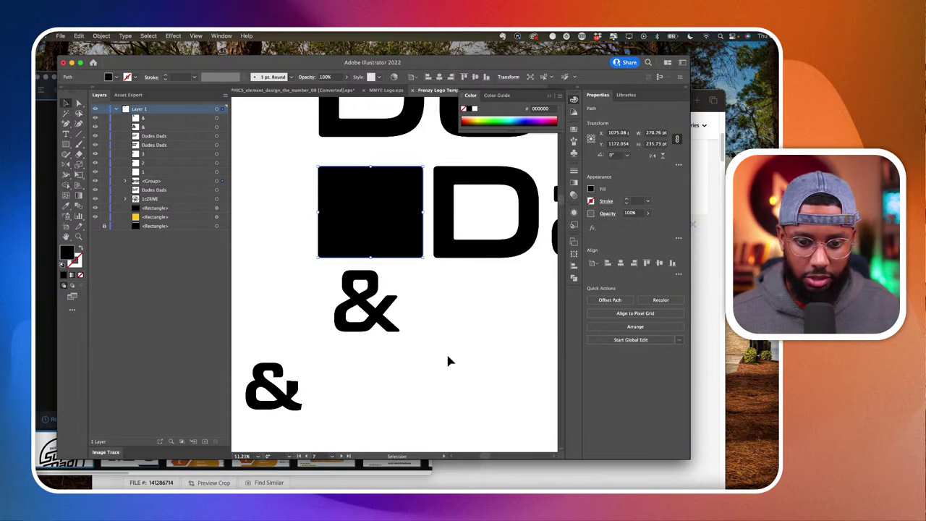
click(446, 353)
Move the larger ampersand into the black block, leaving a spare copy below the wordmark, and convert it to outlines.
scroll(446, 354, up, 2)
scroll(447, 353, right, 1)
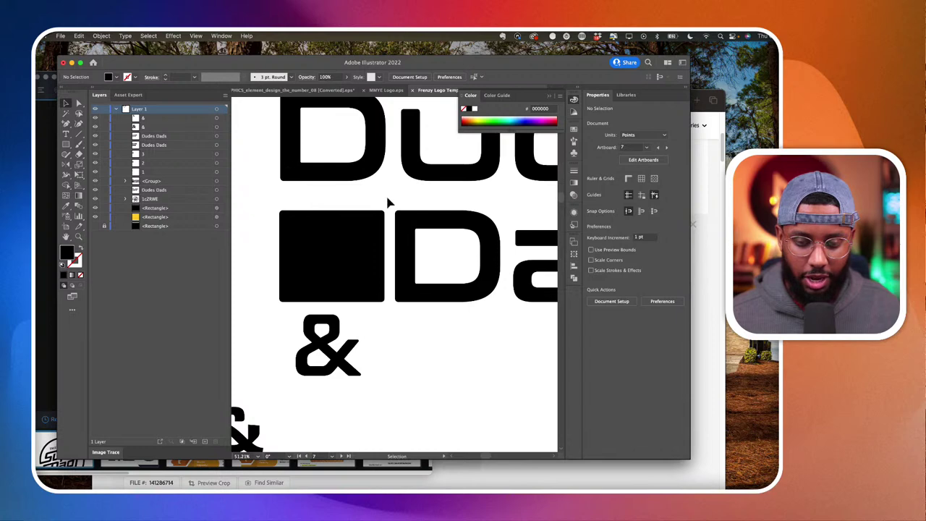
scroll(366, 179, right, 3)
scroll(366, 179, left, 2)
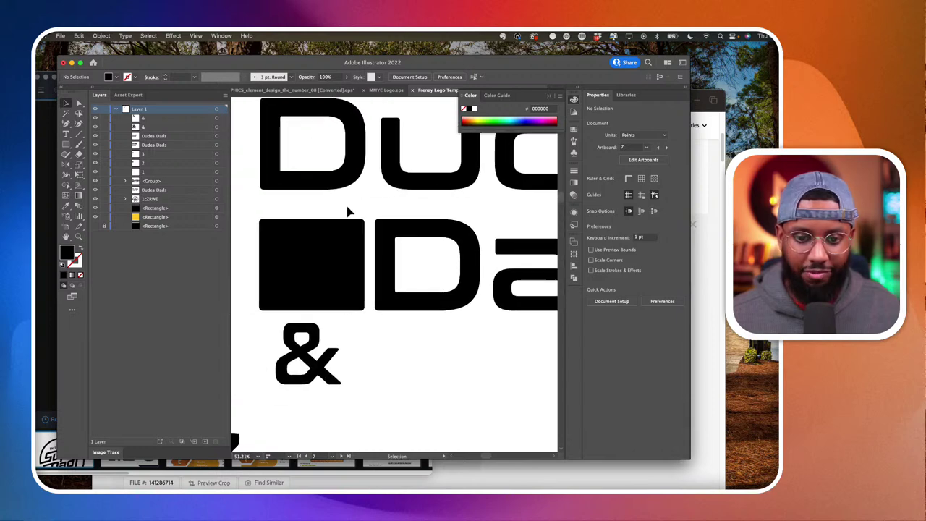
scroll(314, 304, right, 1)
scroll(311, 352, down, 1)
click(317, 350)
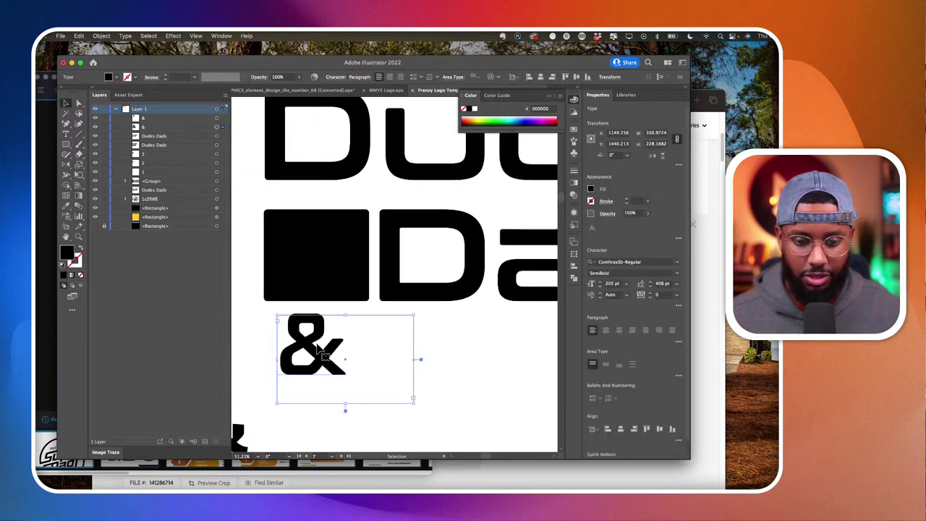
scroll(319, 349, down, 2)
scroll(322, 345, down, 1)
scroll(323, 345, left, 1)
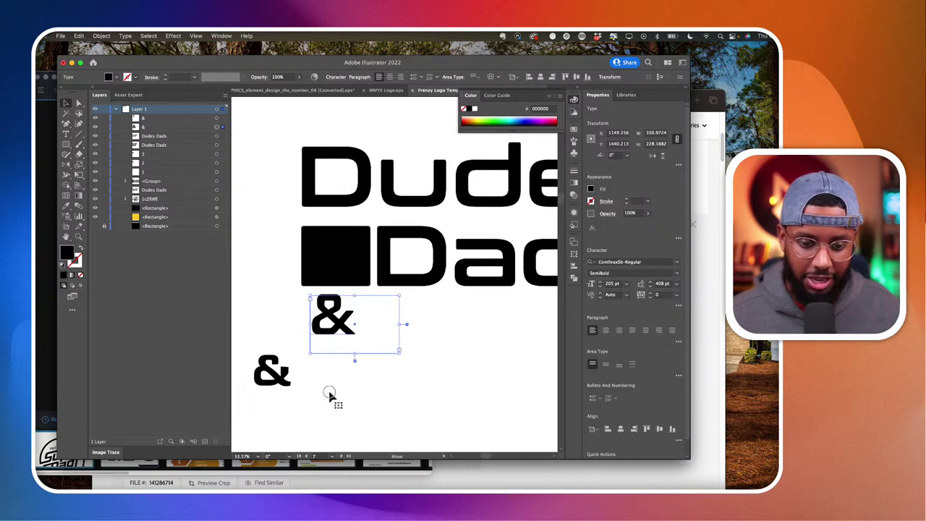
drag(327, 345, 335, 260)
key(super+shift+o)
Bring the outlined ampersand to the top of the layer stack and fill it white.
drag(150, 127, 144, 115)
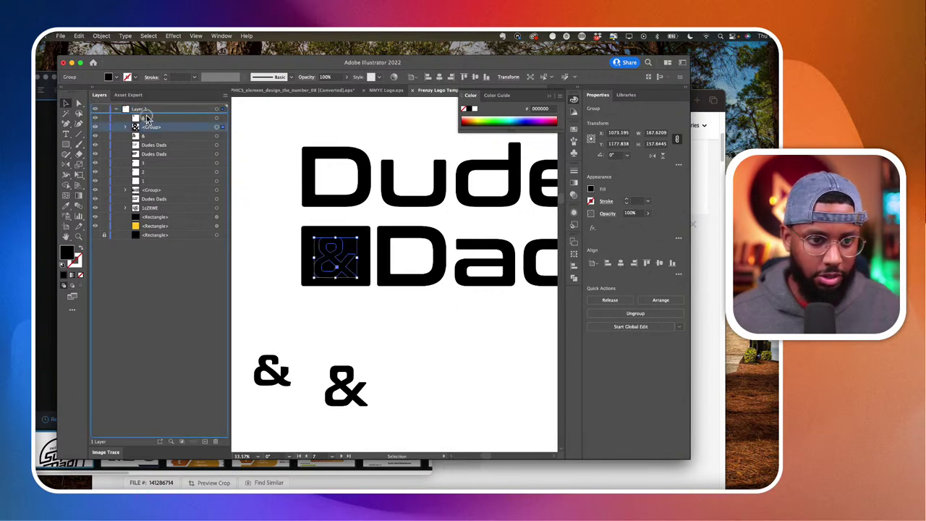
click(591, 190)
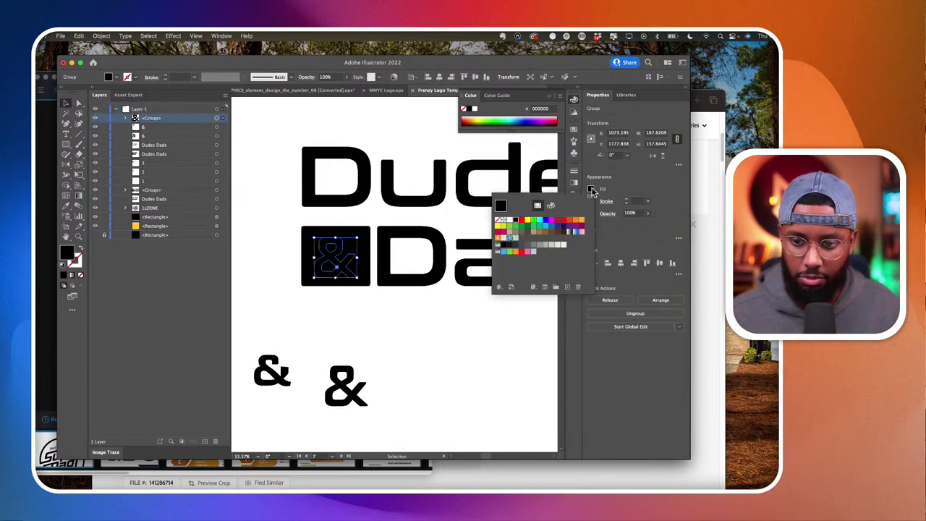
click(508, 221)
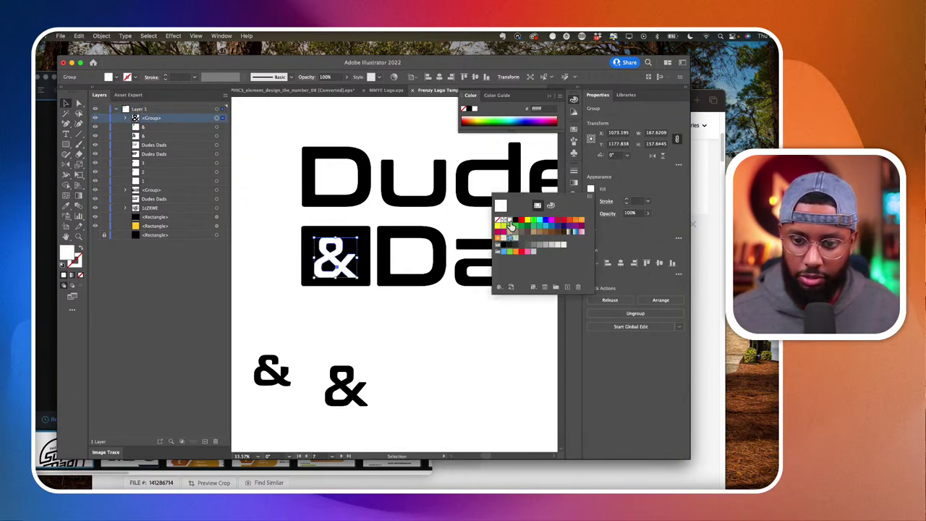
Shift the white ampersand slightly upward to centre it within the black block.
click(340, 268)
scroll(342, 272, up, 4)
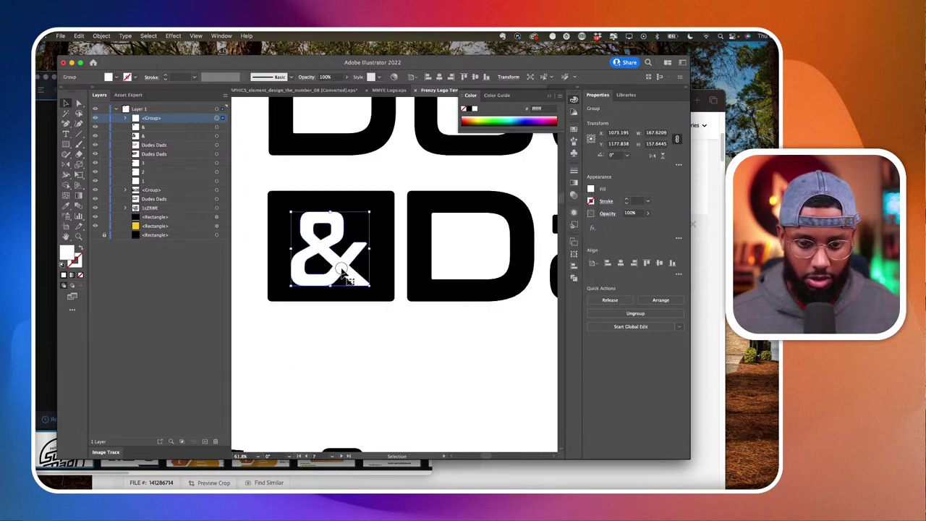
drag(342, 268, 341, 265)
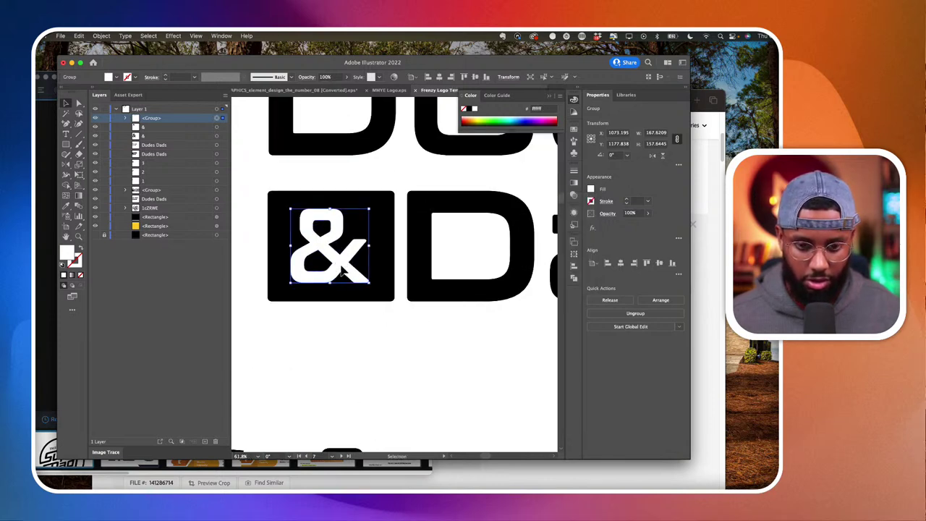
scroll(340, 268, down, 5)
click(423, 296)
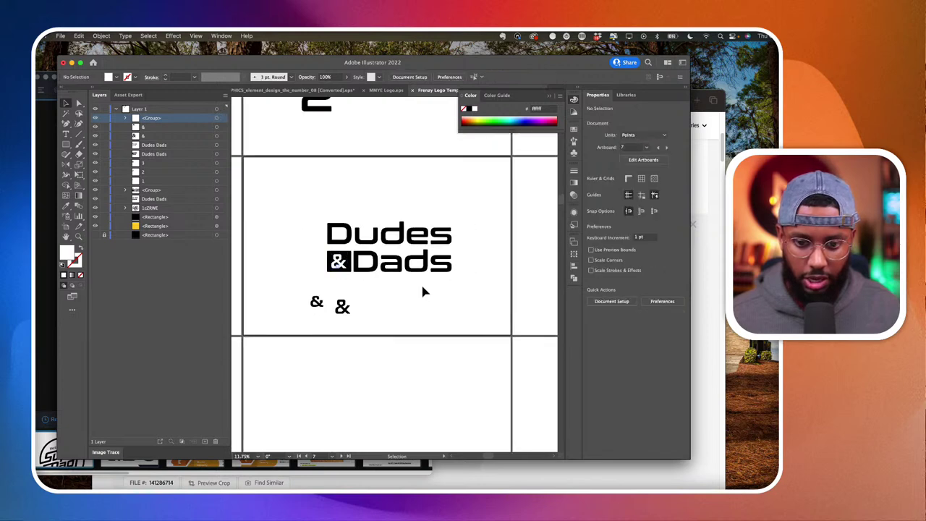
scroll(424, 290, up, 2)
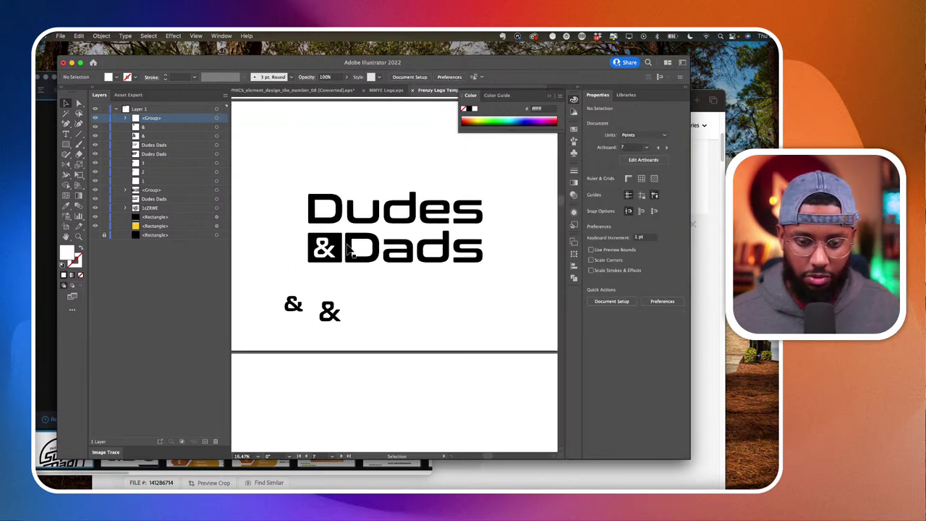
scroll(347, 243, up, 4)
click(318, 277)
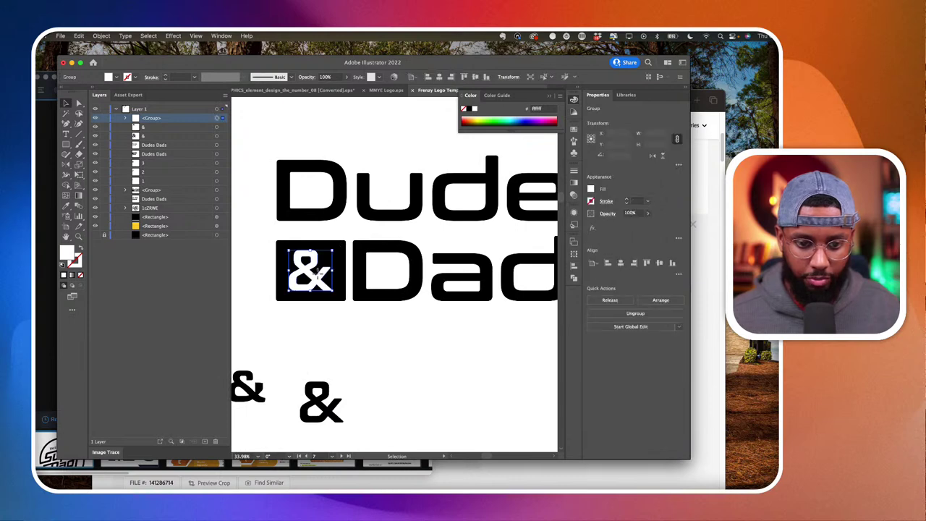
click(345, 312)
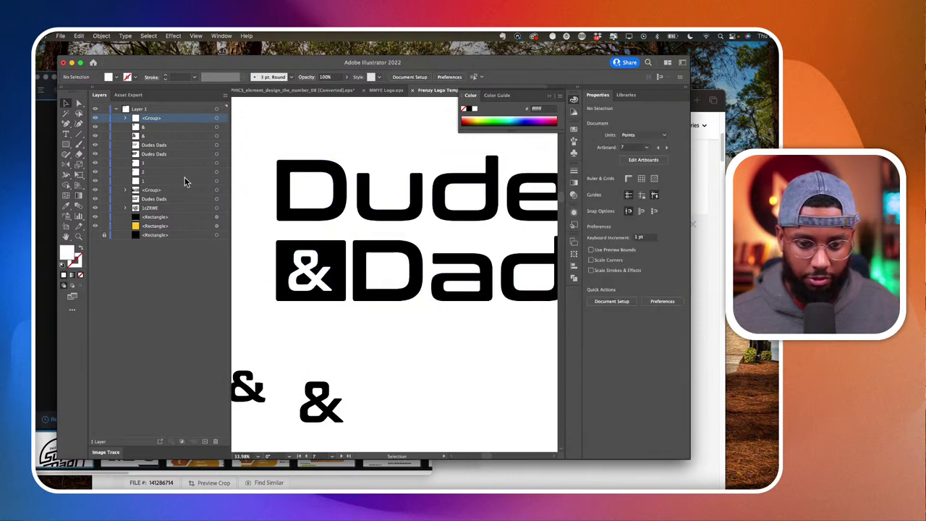
Show the rulers around the artwork.
click(78, 103)
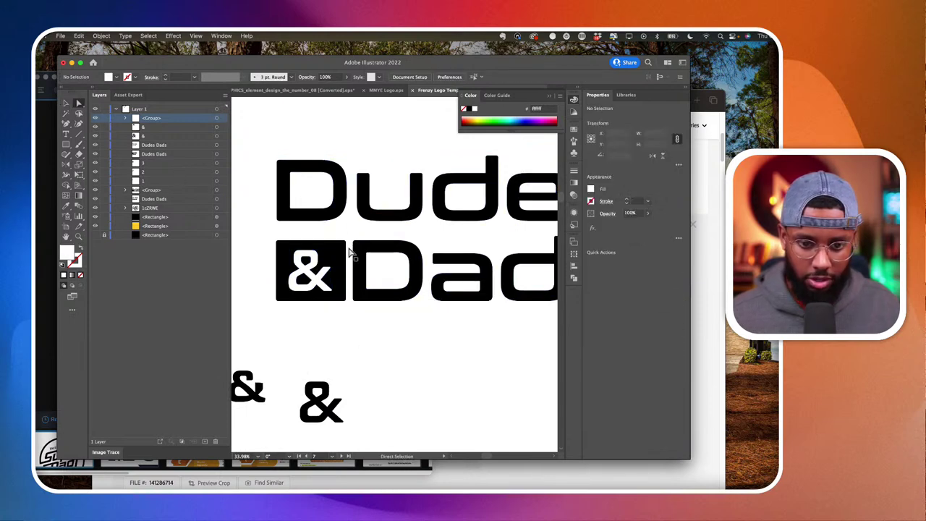
scroll(391, 267, right, 3)
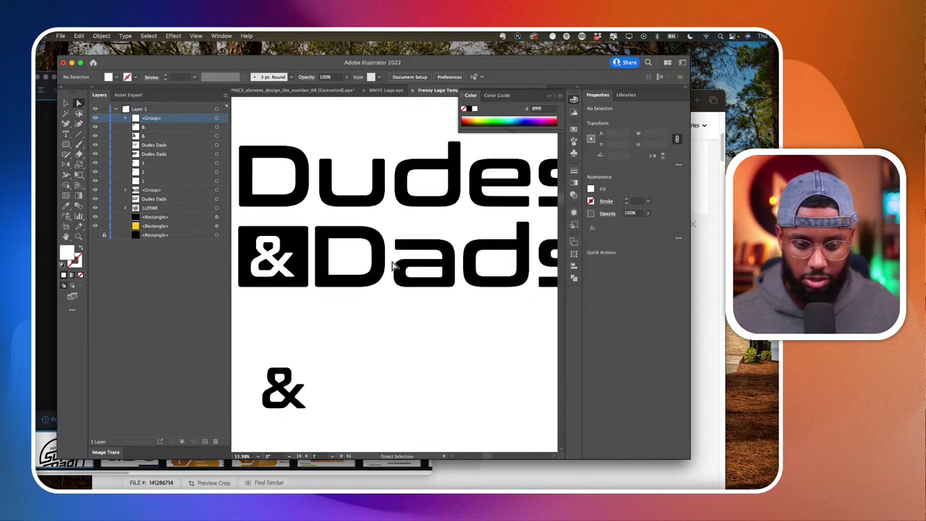
scroll(308, 253, up, 3)
scroll(310, 253, left, 1)
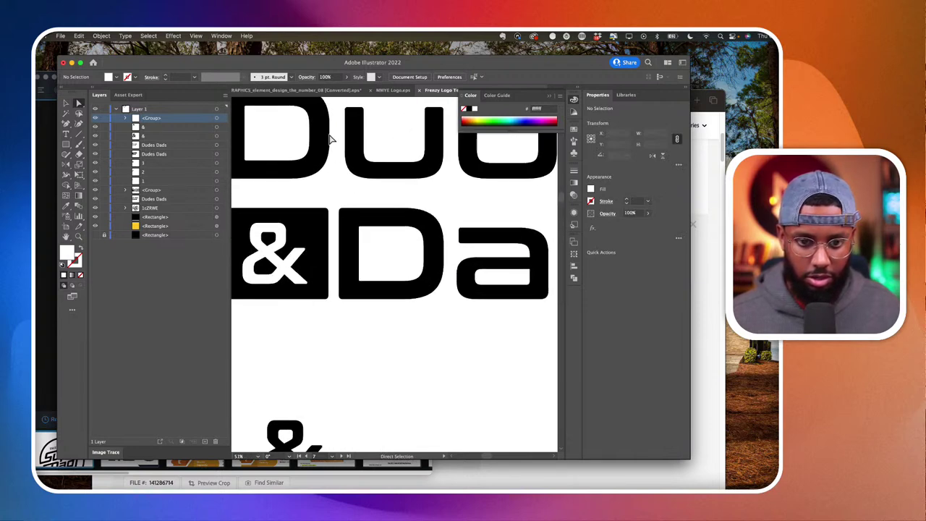
click(218, 36)
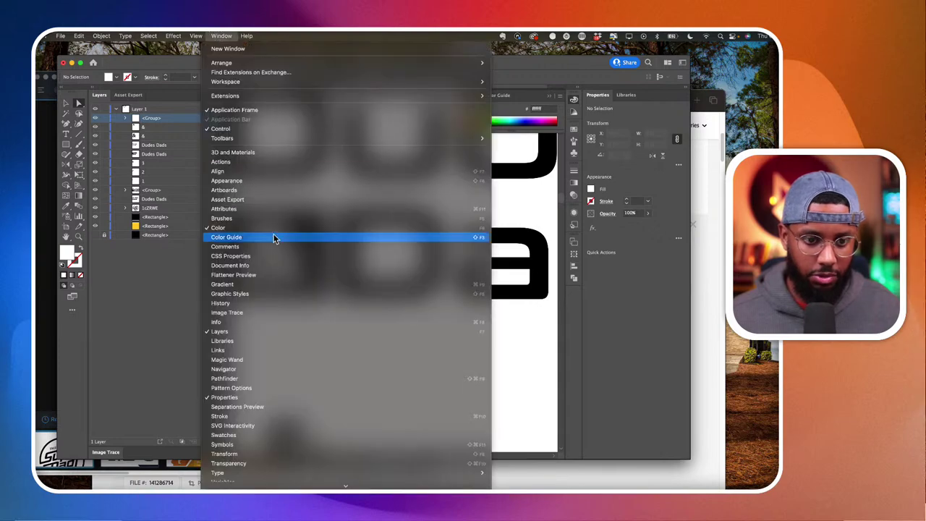
scroll(281, 426, down, 3)
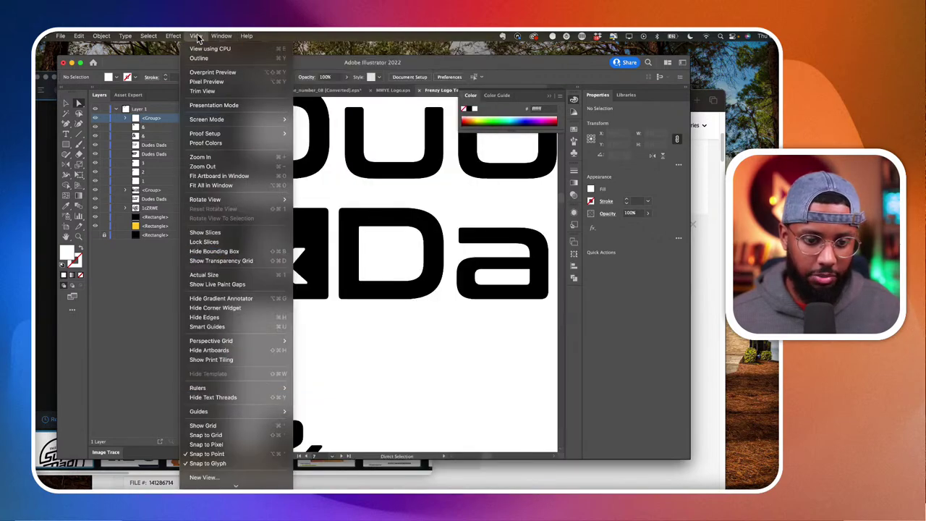
mouse_move(195, 38)
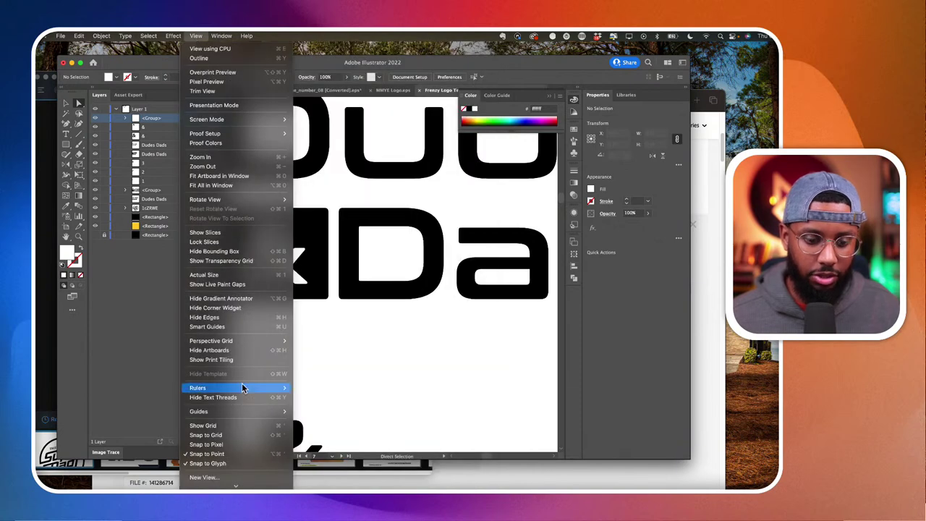
mouse_move(244, 388)
click(345, 389)
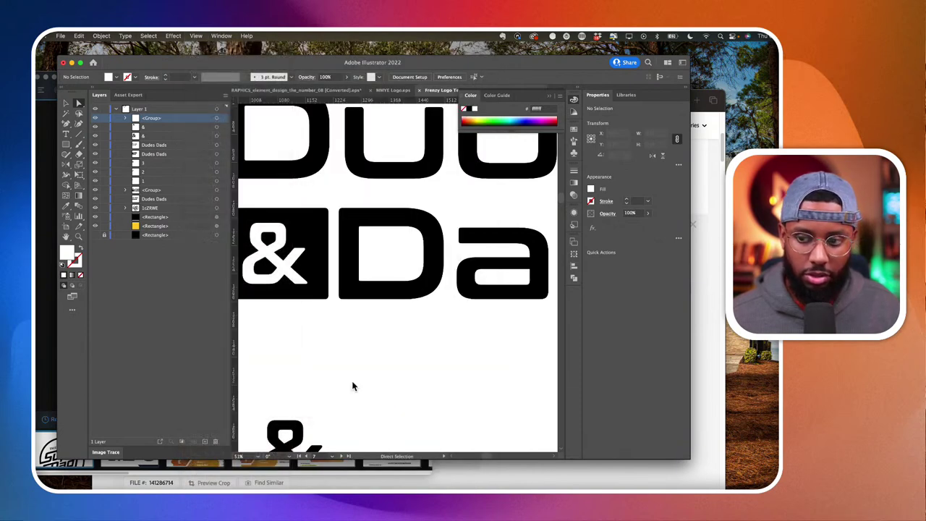
Place a vertical guide along the right edge of the black ampersand block.
scroll(289, 341, left, 3)
scroll(391, 326, down, 1)
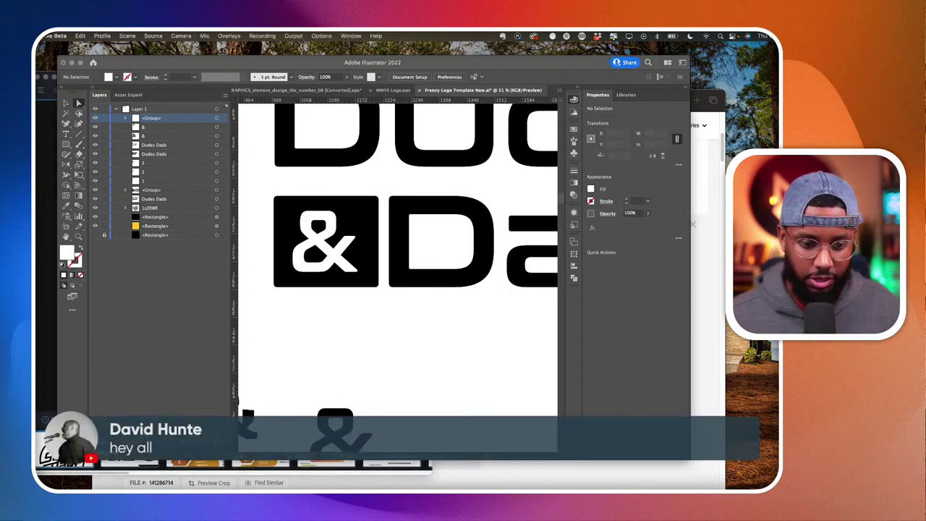
click(389, 332)
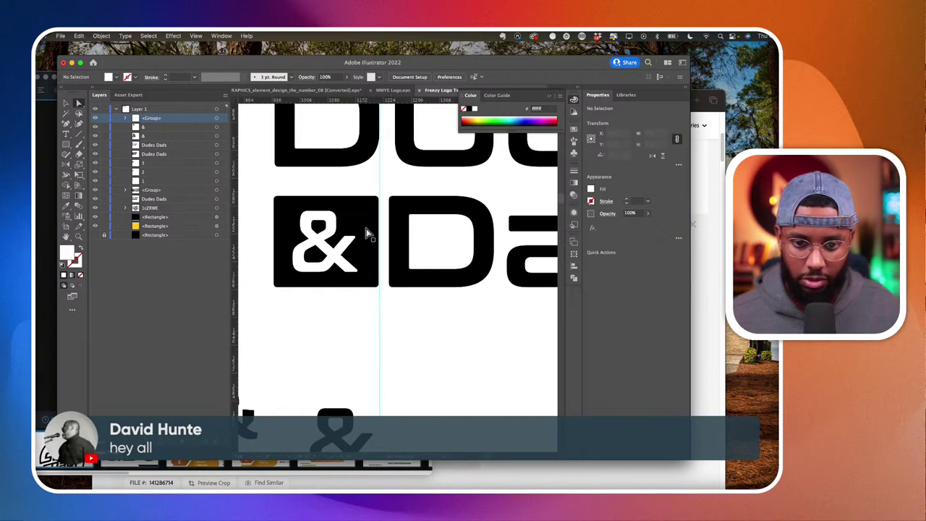
scroll(368, 275, up, 2)
drag(374, 363, 375, 367)
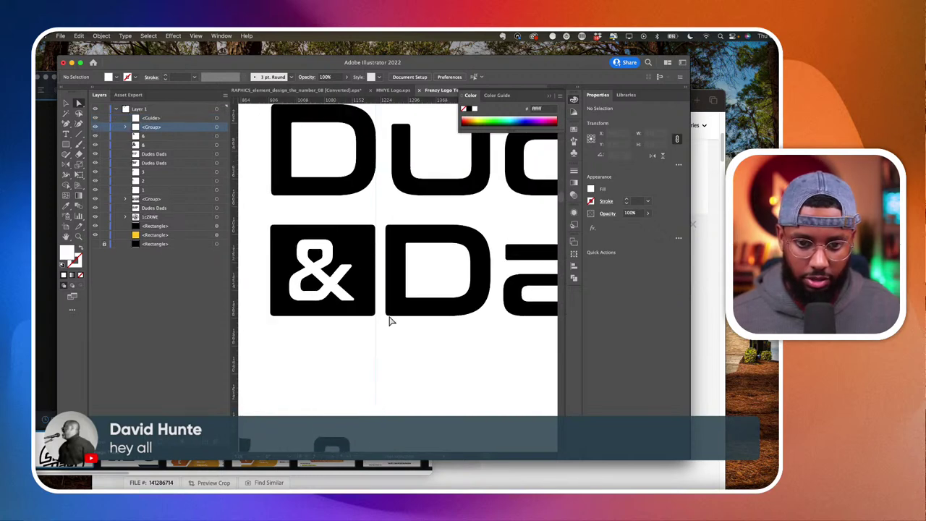
Move the u of Dudes about 11 pt left, tightening its gap to the D.
scroll(407, 192, right, 3)
click(373, 193)
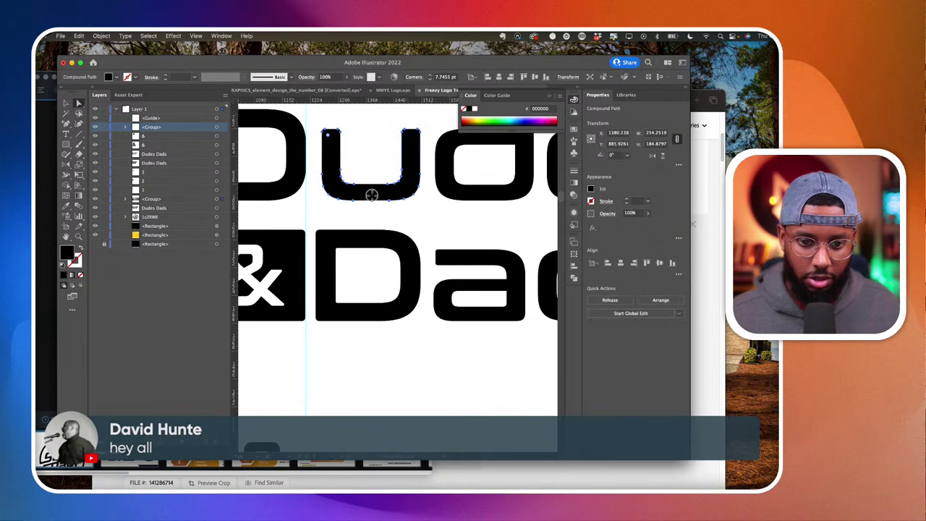
drag(372, 196, 368, 195)
scroll(369, 196, down, 3)
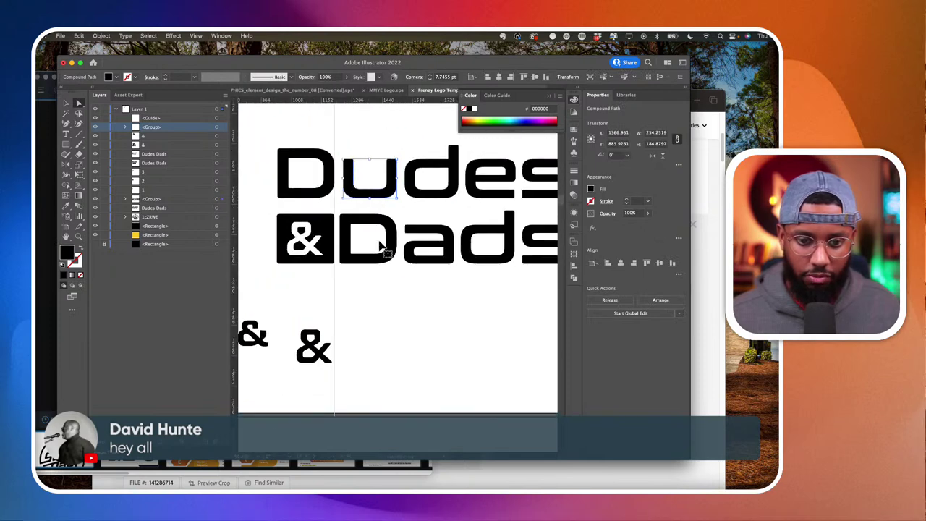
Examine the letter spacing in Dads, checking the d, a and D outlines one after another.
click(386, 307)
scroll(378, 293, right, 2)
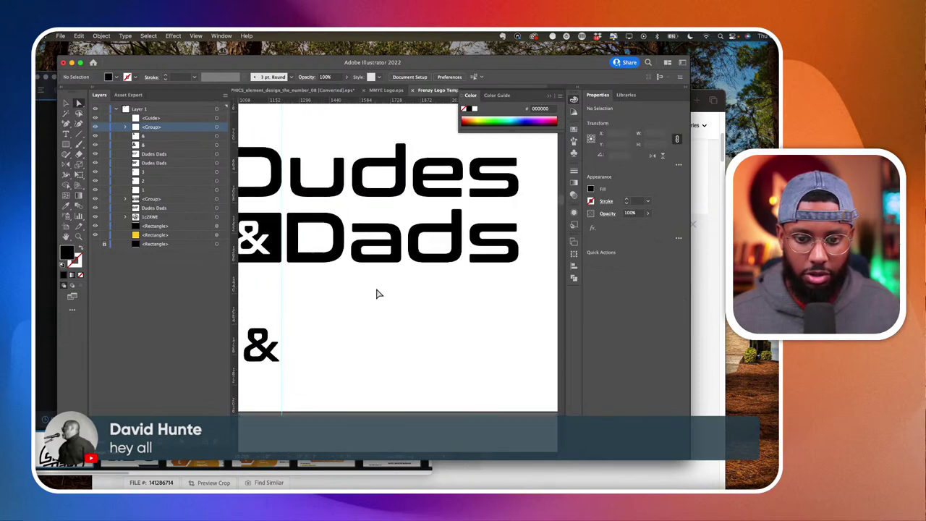
scroll(377, 292, left, 1)
scroll(419, 233, right, 1)
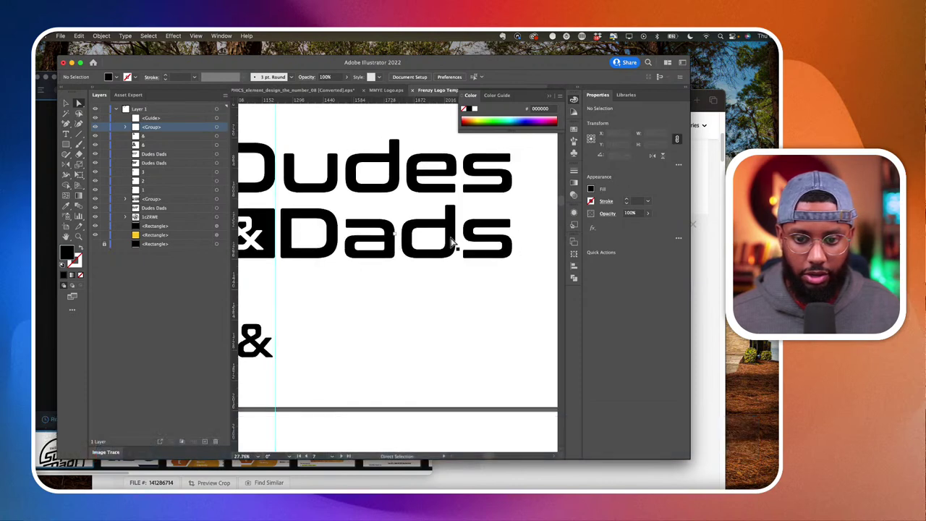
scroll(426, 243, up, 5)
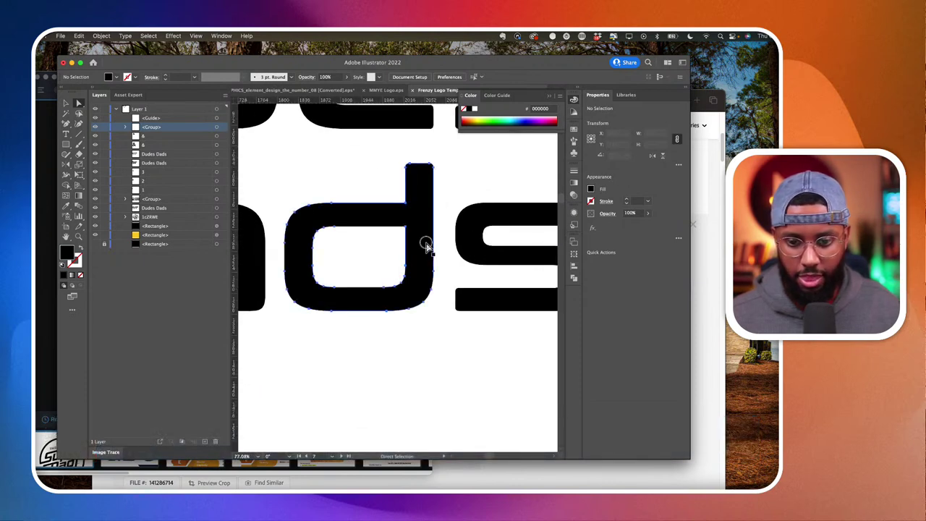
click(430, 243)
scroll(377, 257, left, 3)
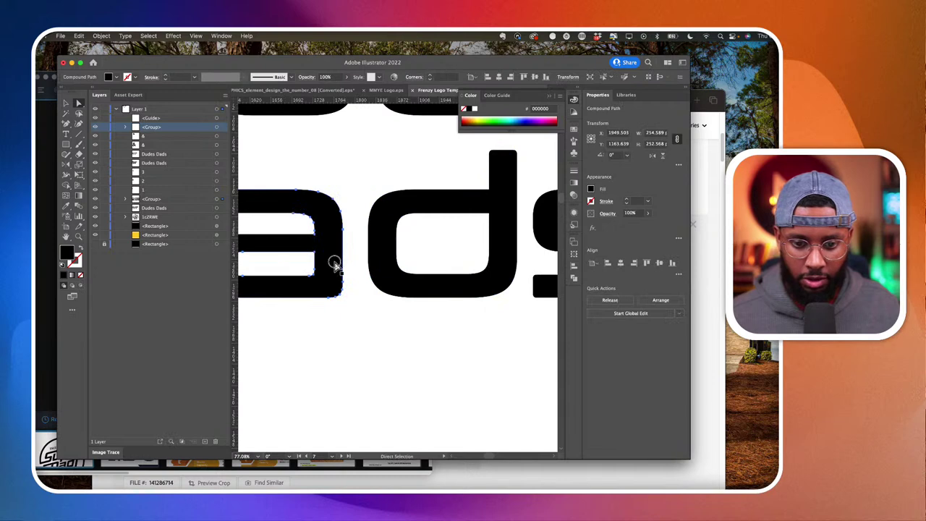
click(342, 263)
scroll(341, 265, left, 3)
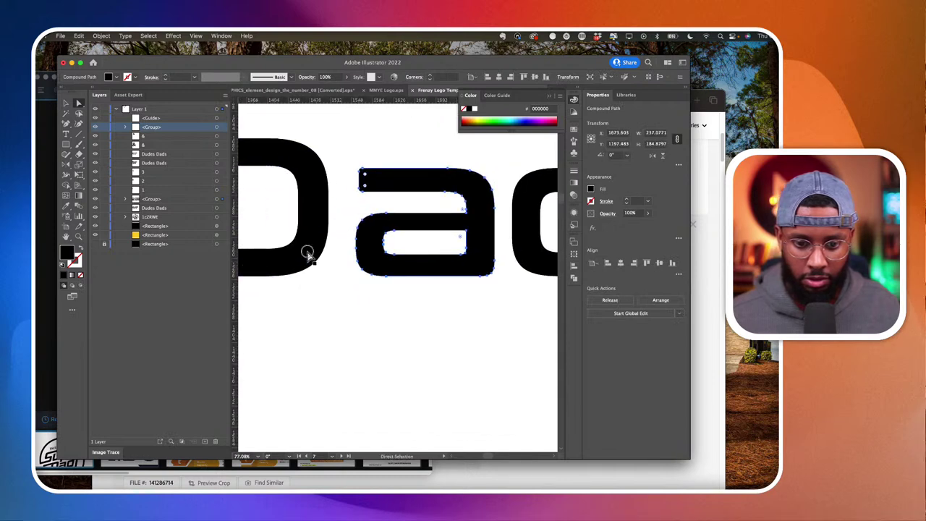
click(307, 253)
scroll(322, 255, down, 5)
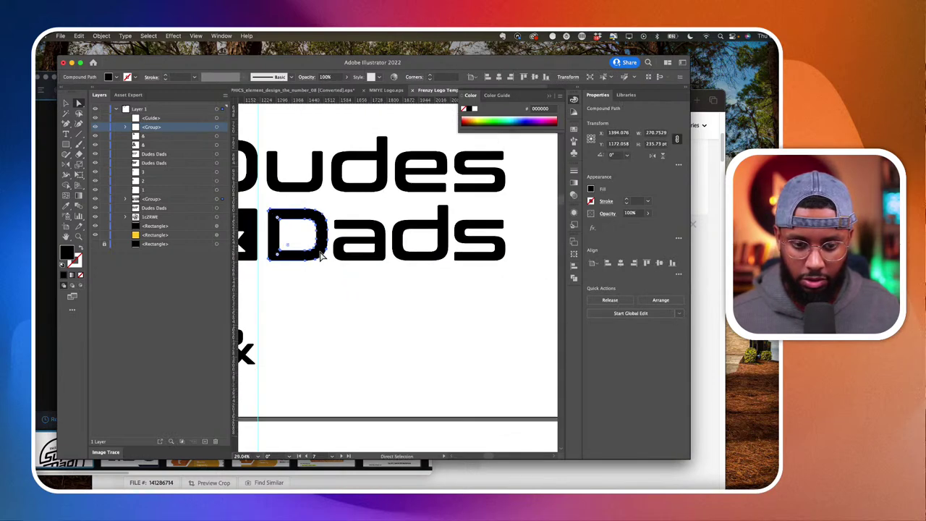
scroll(321, 260, down, 2)
click(320, 281)
Move the two spare black ampersands down onto the artboard below the logo.
scroll(320, 286, down, 3)
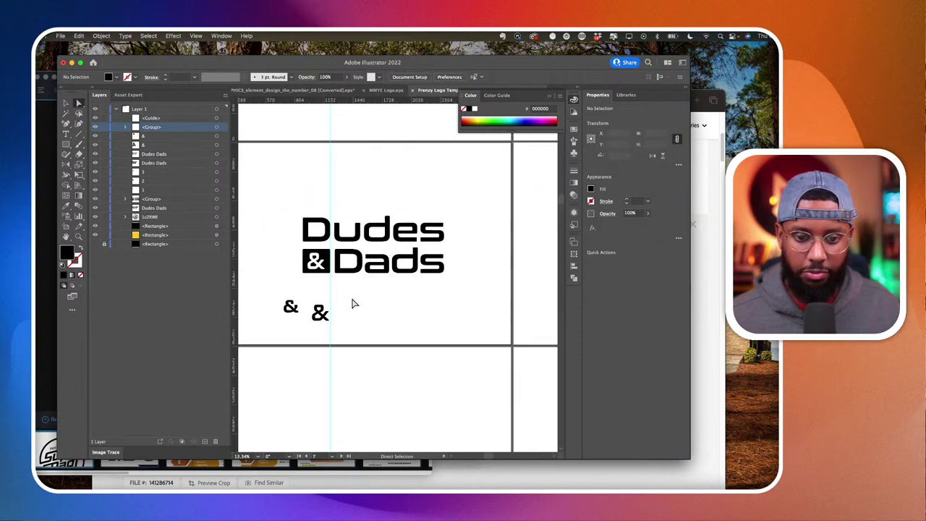
scroll(355, 304, down, 1)
scroll(376, 308, up, 2)
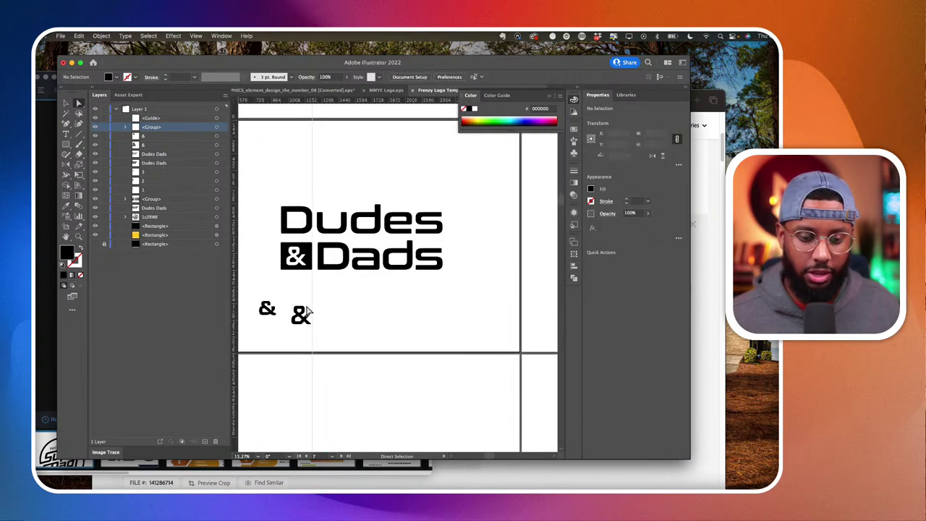
scroll(279, 261, down, 2)
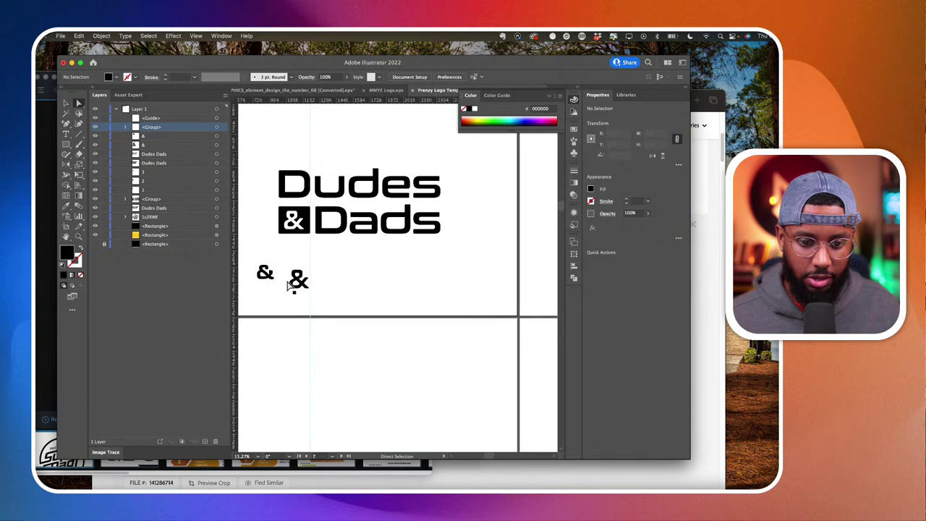
click(65, 103)
drag(297, 279, 277, 362)
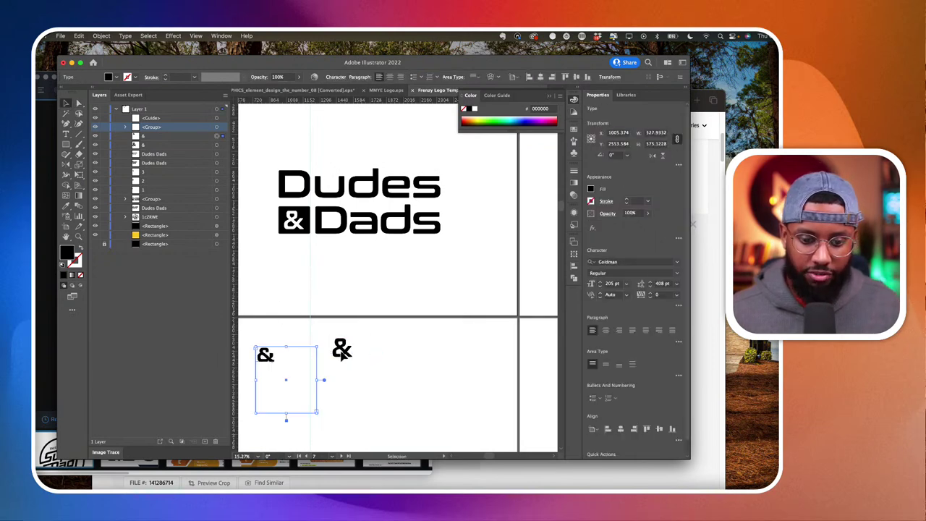
Duplicate the spare ConthraxSb ampersand beneath Dads, starting near the guide, and widen its text frame to about 1153 pt.
drag(342, 351, 342, 262)
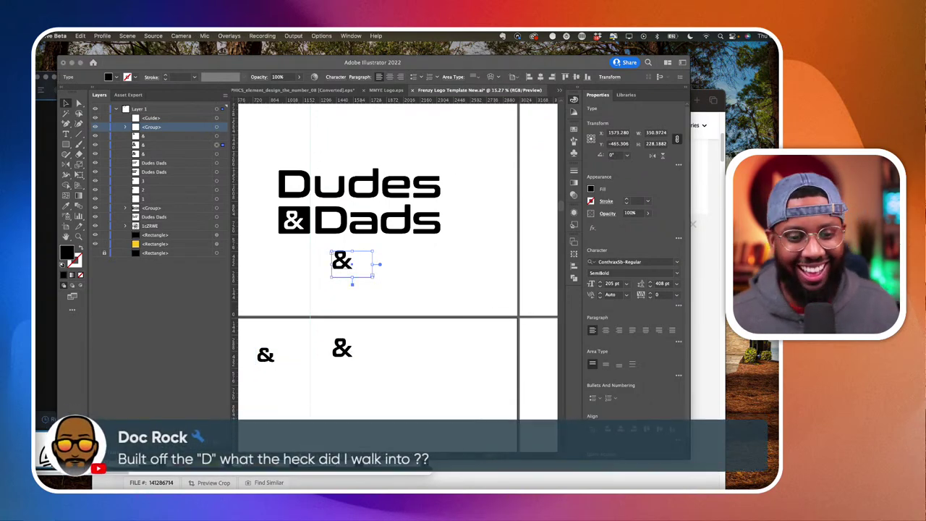
click(393, 322)
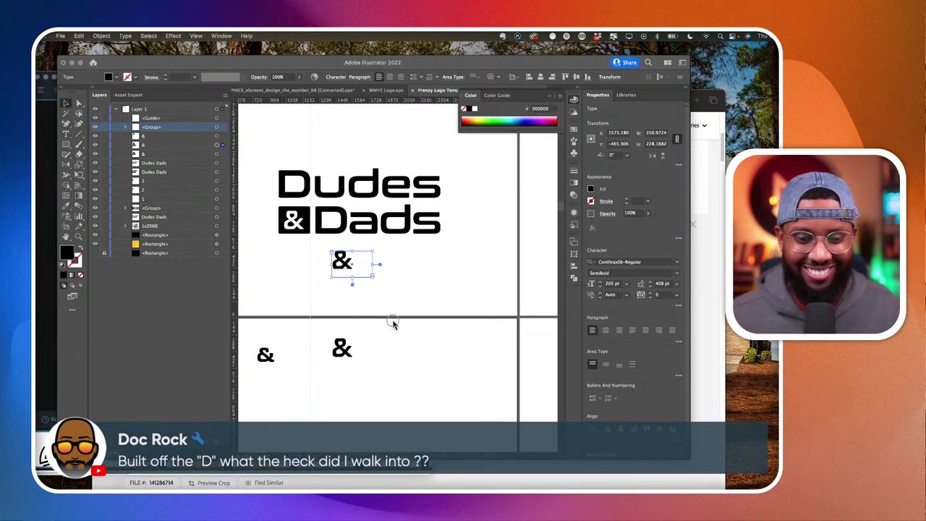
scroll(370, 262, up, 3)
drag(374, 267, 506, 267)
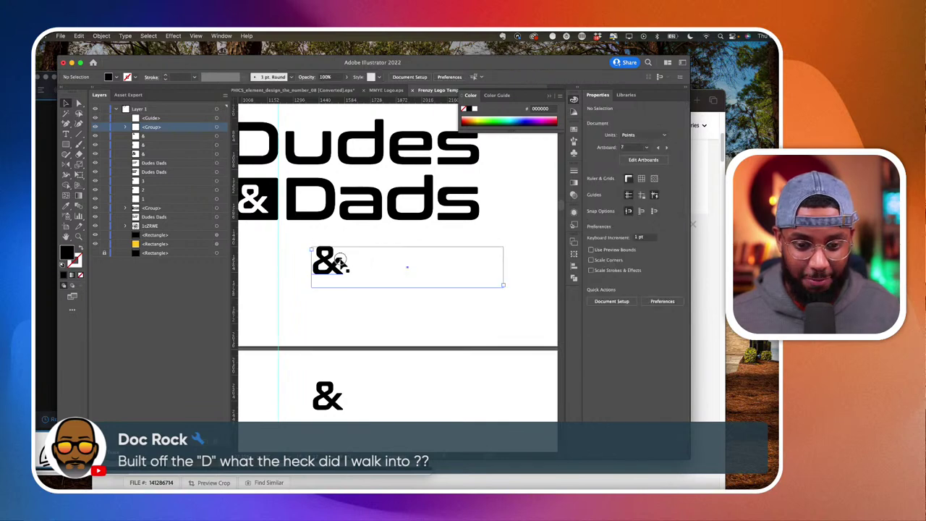
drag(342, 265, 311, 249)
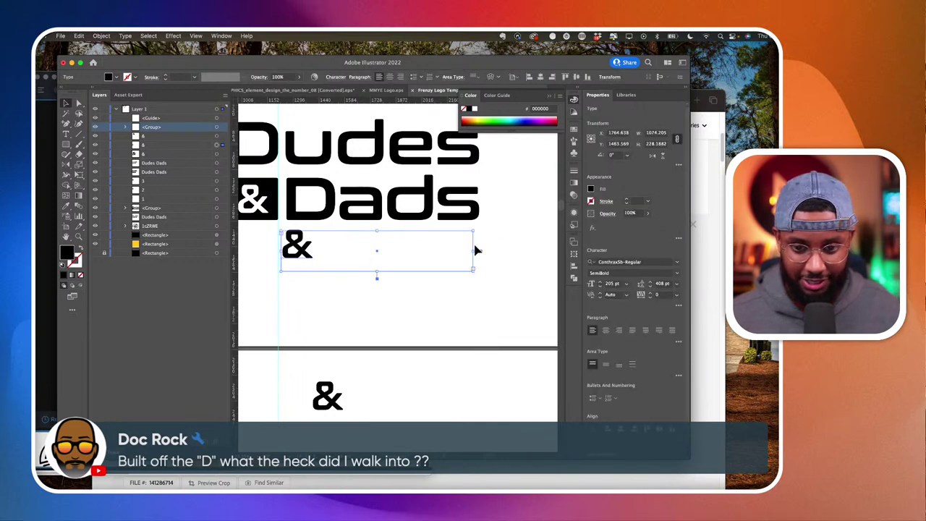
drag(473, 251, 488, 251)
Replace the duplicated ampersand's text beneath Dads with PODCAST.
double_click(403, 252)
key(super+a)
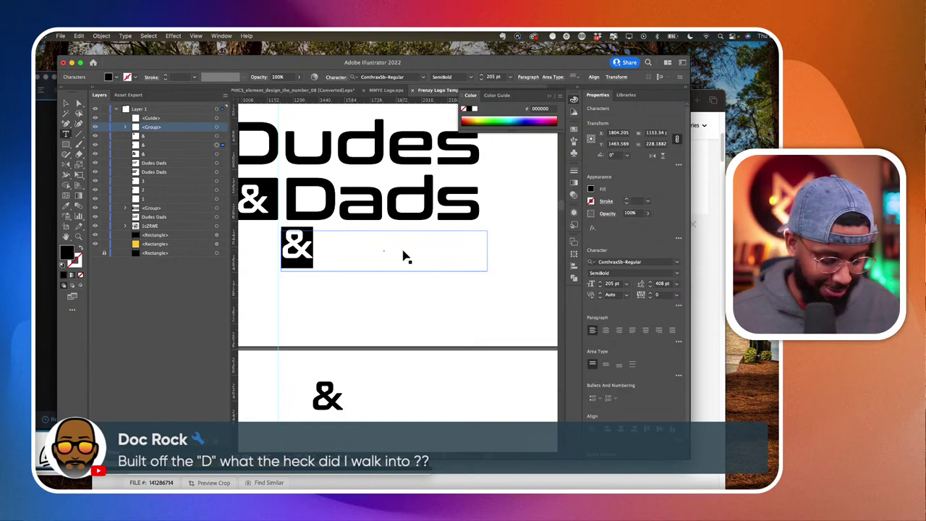
text(P)
key(BackSpace)
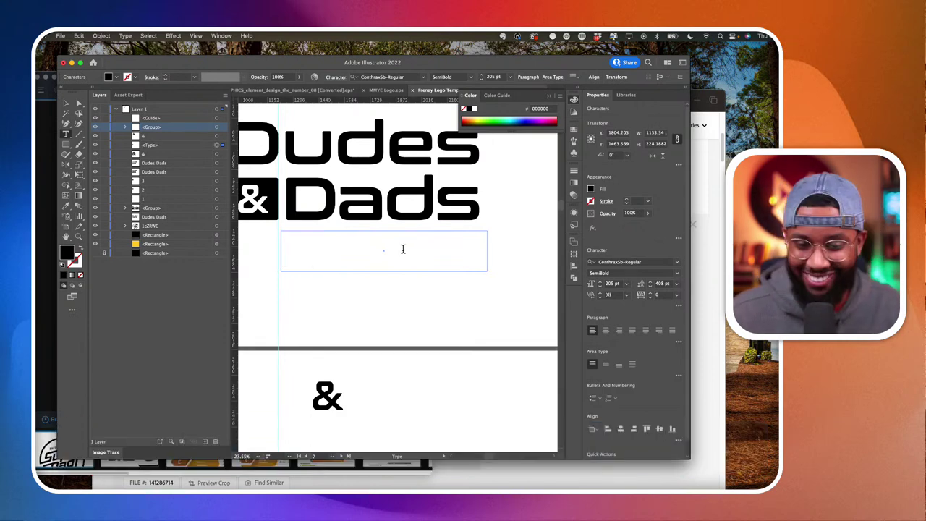
text(PODC)
key(BackSpace)
text(-)
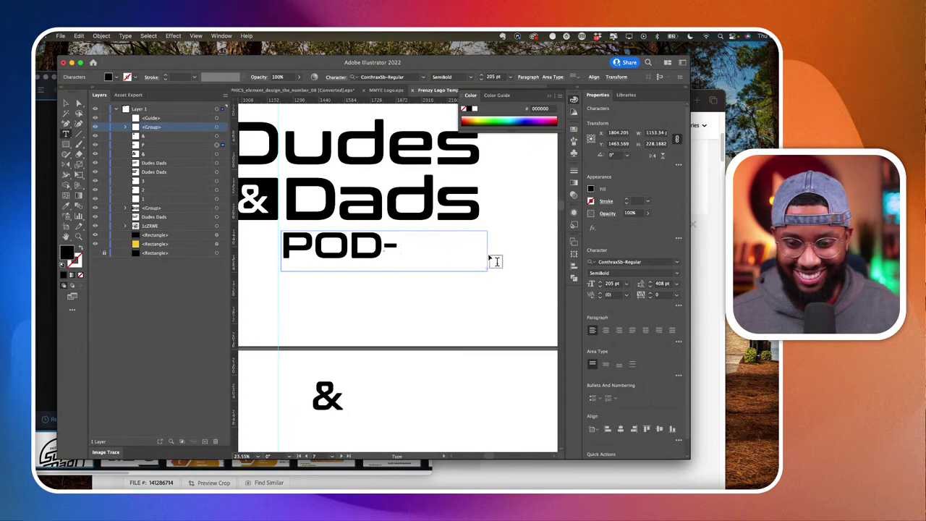
key(Escape)
scroll(362, 301, down, 1)
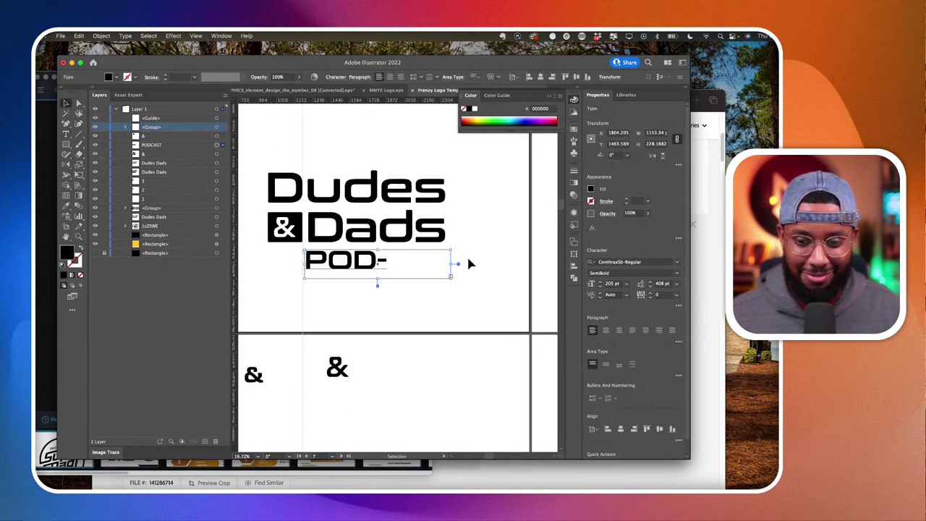
Fit PODCAST on one line, shift it left beneath Dads, and size its text frame to about 1342 pt wide.
drag(453, 264, 517, 266)
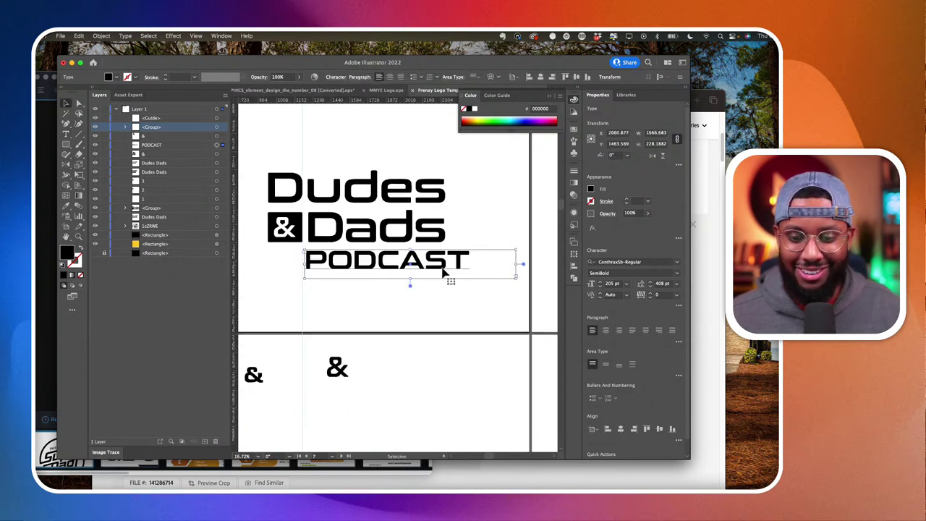
drag(427, 269, 407, 272)
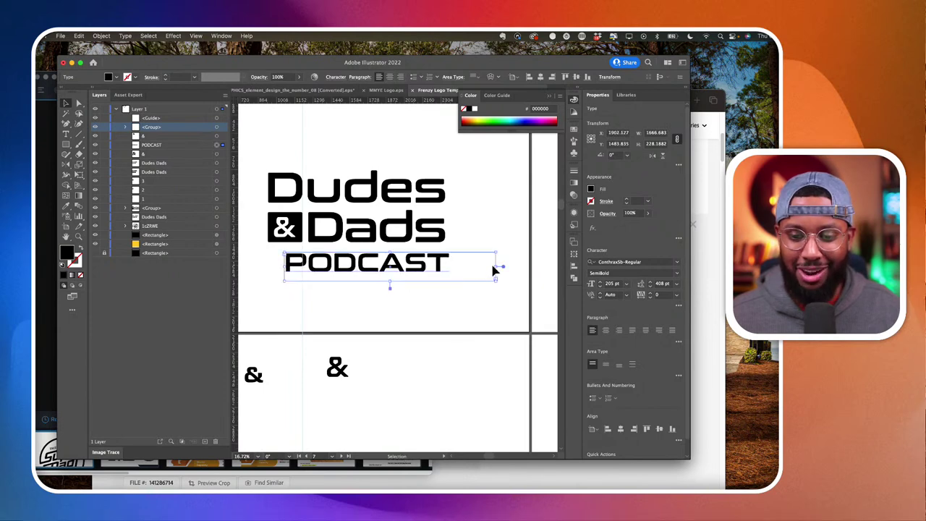
drag(493, 269, 456, 267)
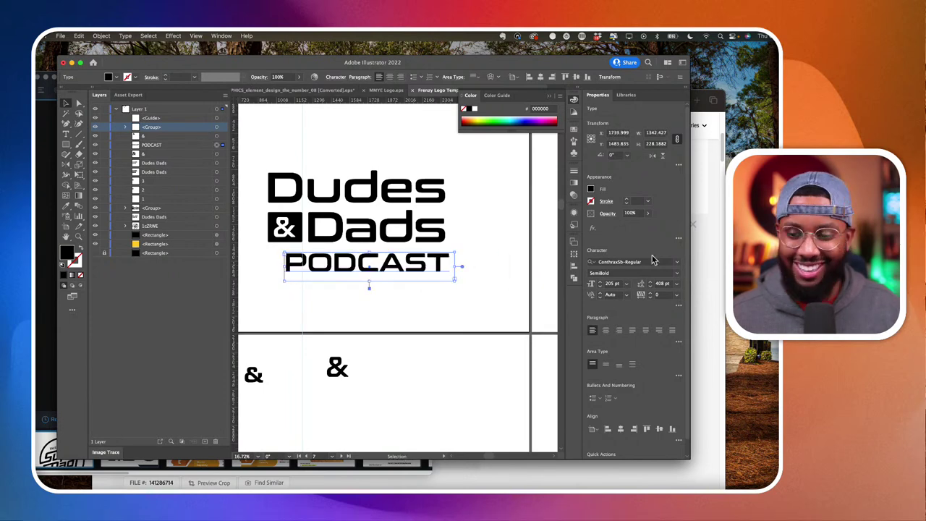
Preview alternative fonts on the selected PODCAST text, including a filter for fonts similar to Flohart SVG.
click(678, 267)
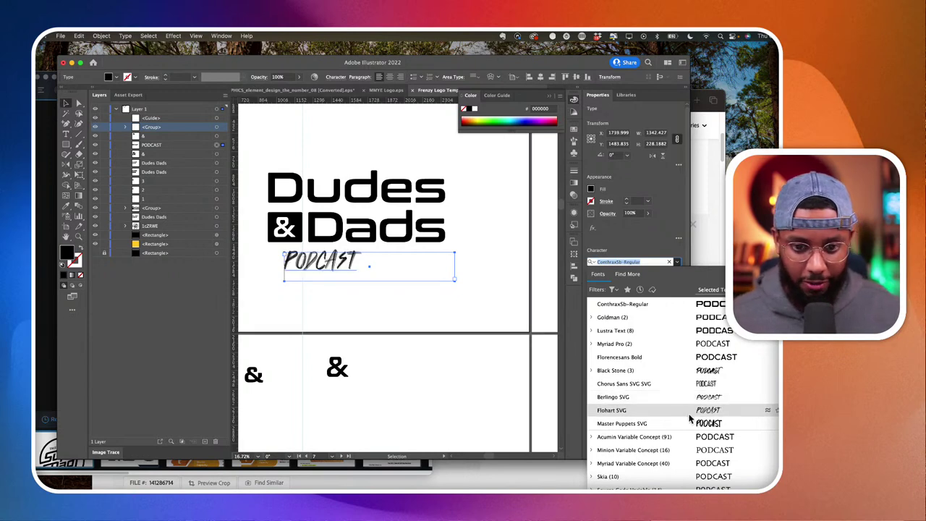
scroll(689, 418, down, 2)
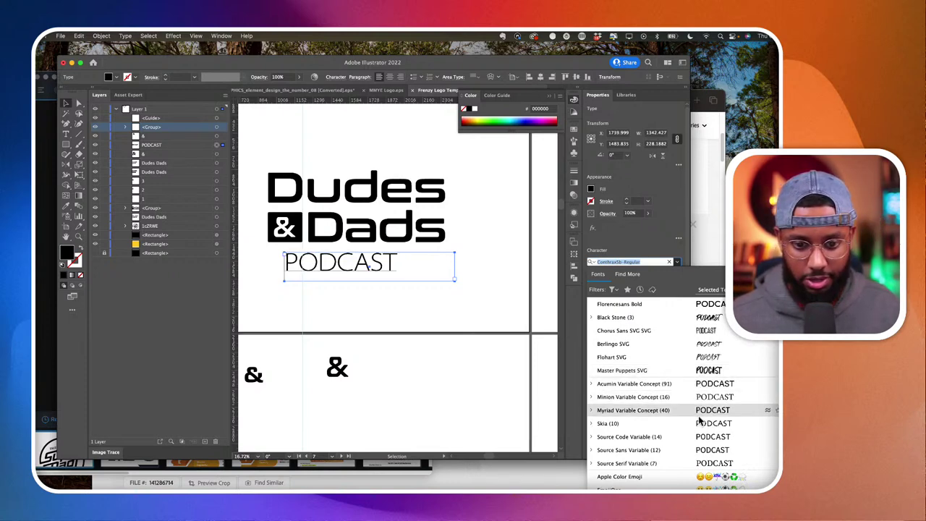
scroll(700, 434, down, 6)
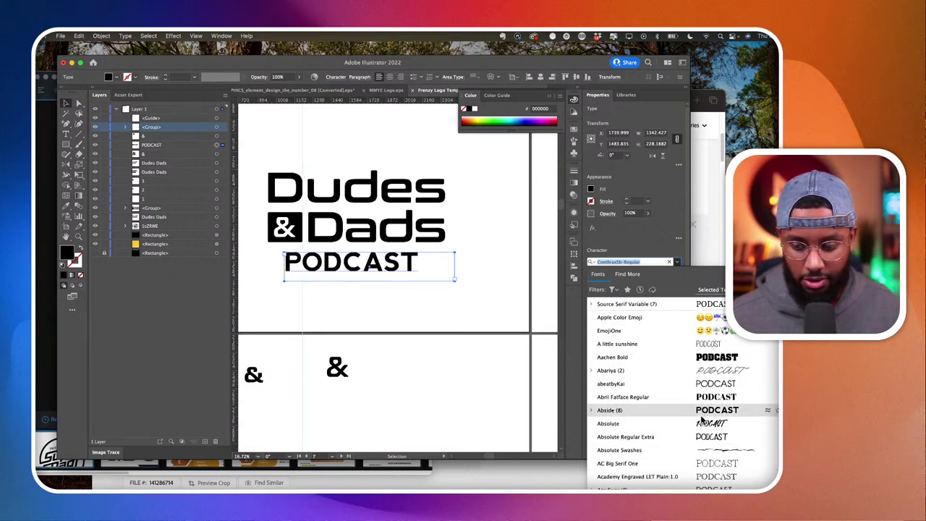
scroll(700, 423, down, 3)
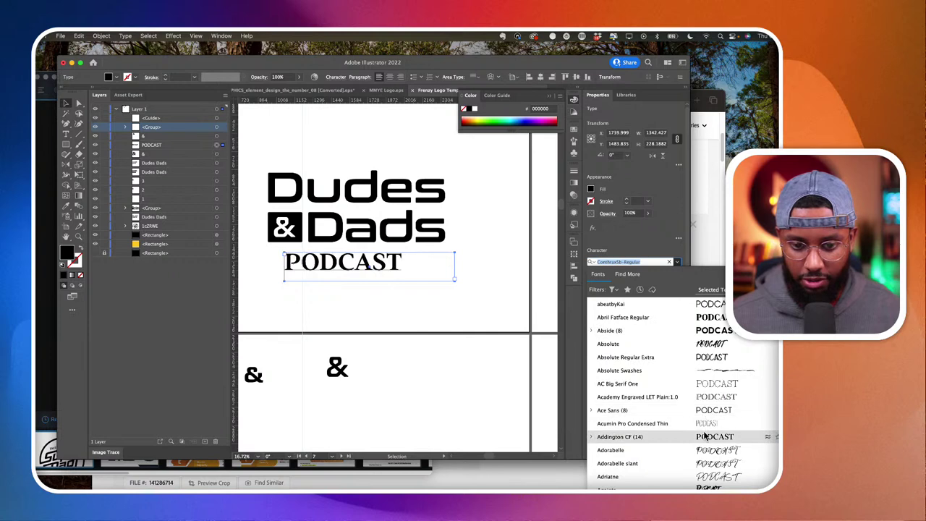
scroll(704, 455, up, 5)
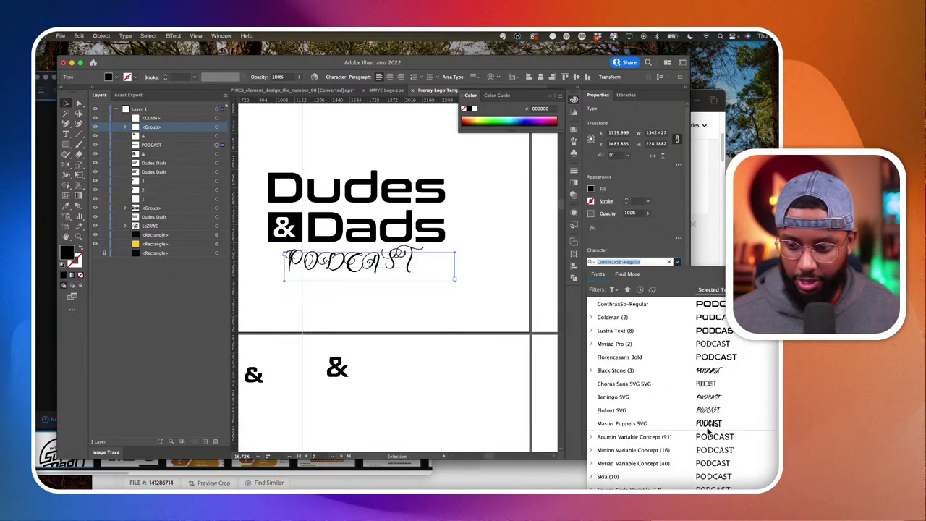
click(767, 410)
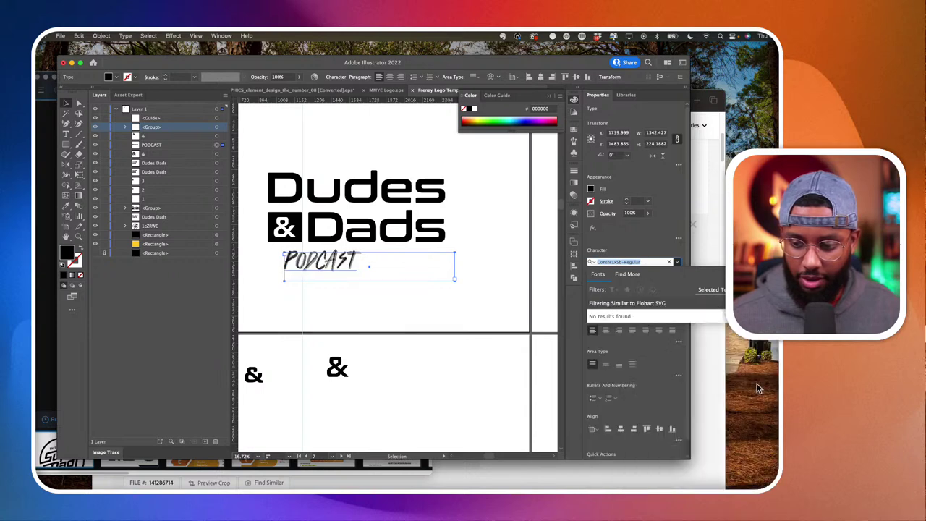
click(765, 303)
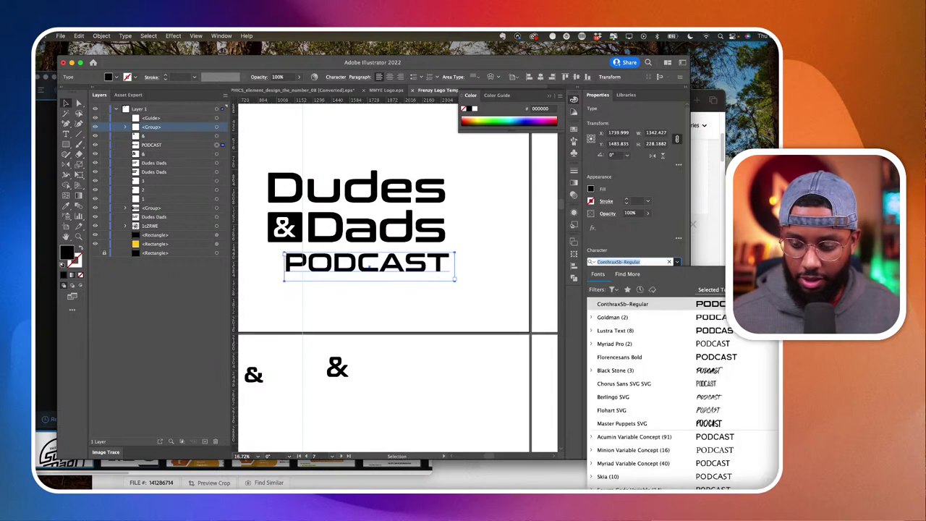
click(769, 397)
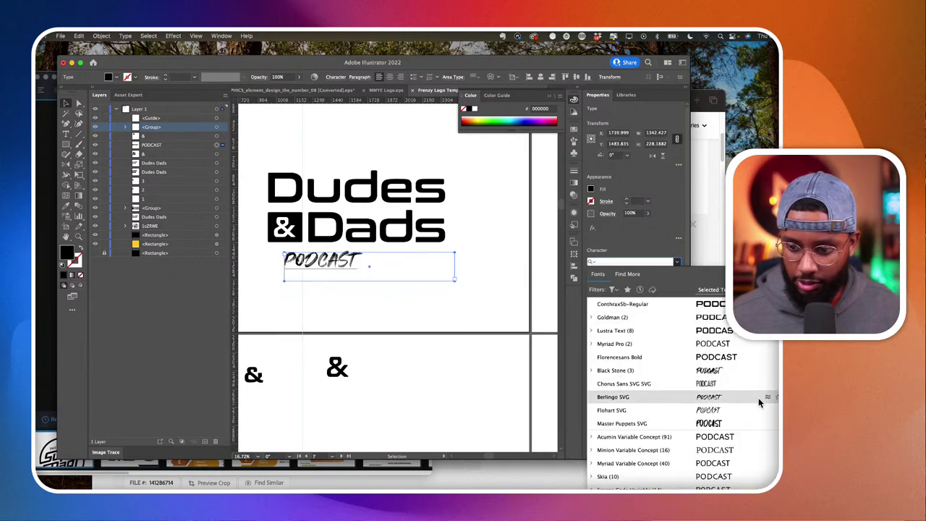
click(767, 411)
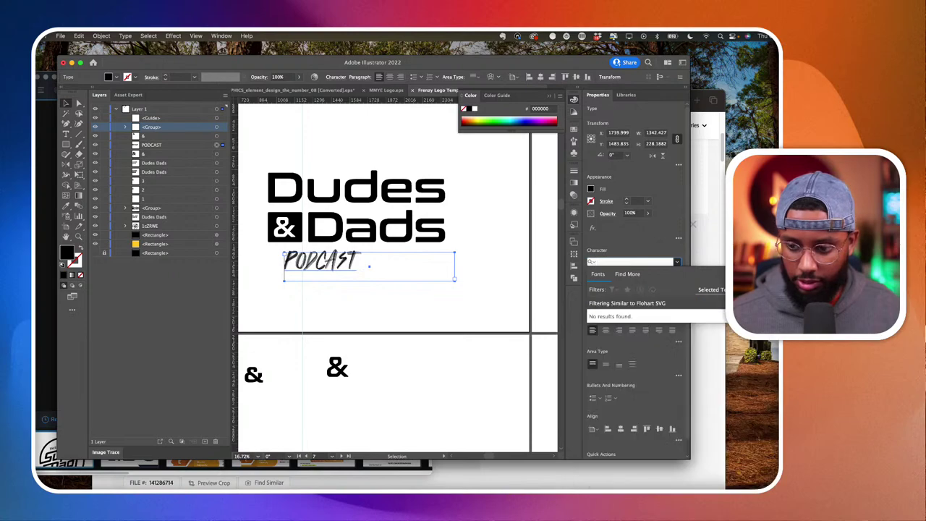
scroll(747, 356, up, 10)
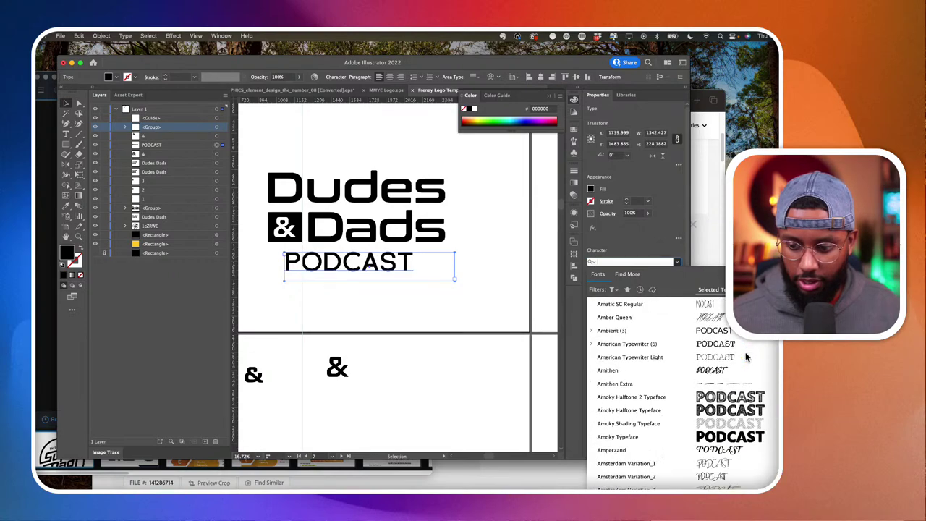
Browse the A and B sections of the full font list for a handwritten or brush face suiting PODCAST.
scroll(746, 357, down, 10)
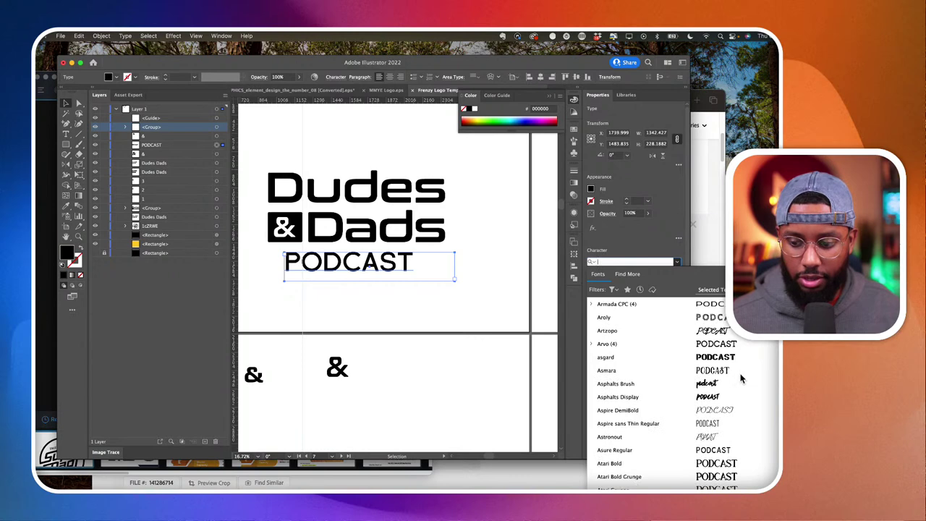
scroll(726, 443, down, 5)
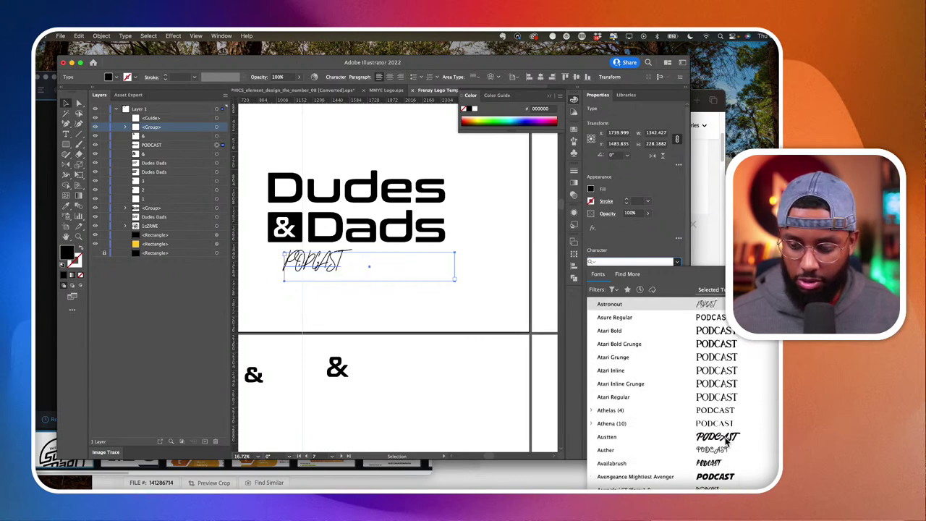
scroll(726, 443, down, 5)
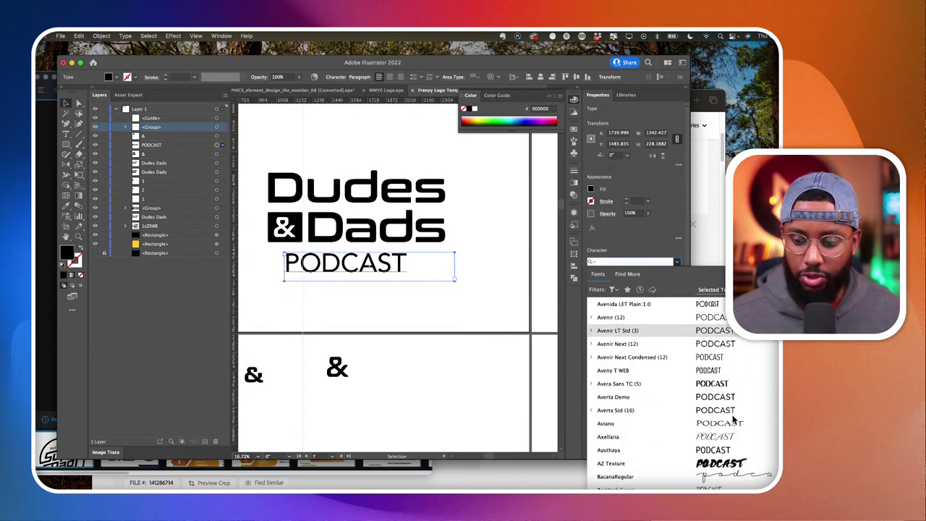
scroll(726, 434, down, 5)
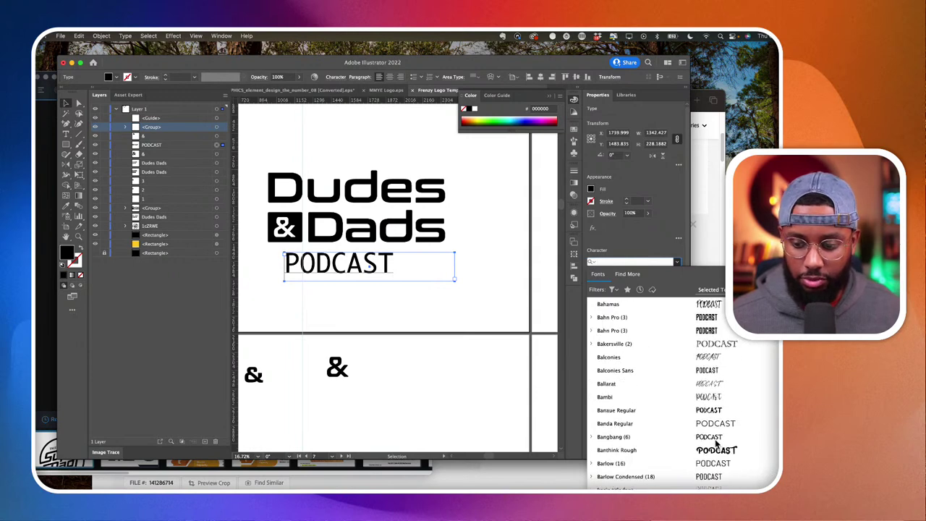
scroll(719, 427, down, 8)
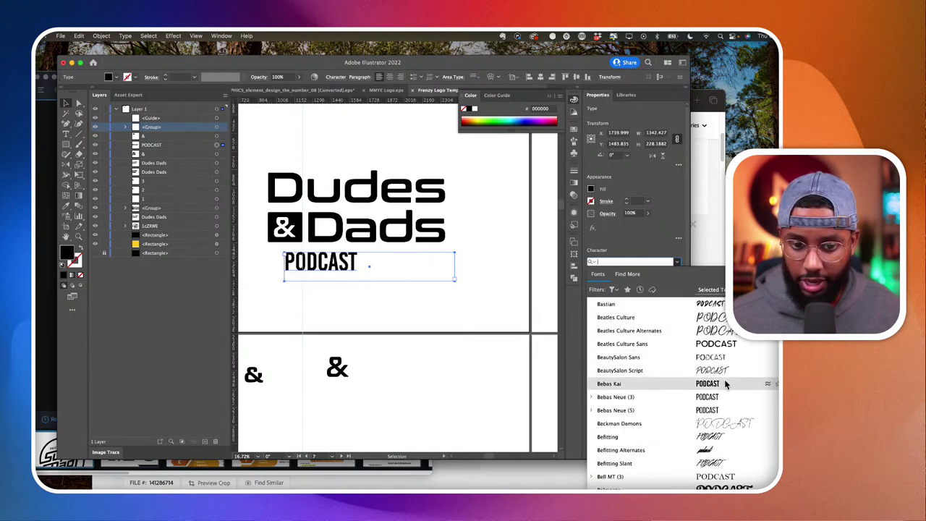
scroll(728, 390, down, 10)
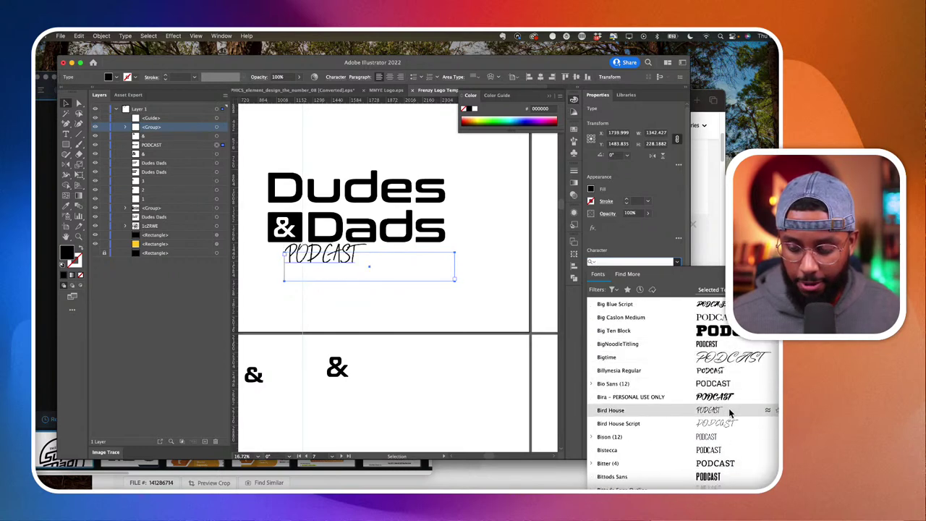
scroll(728, 405, down, 3)
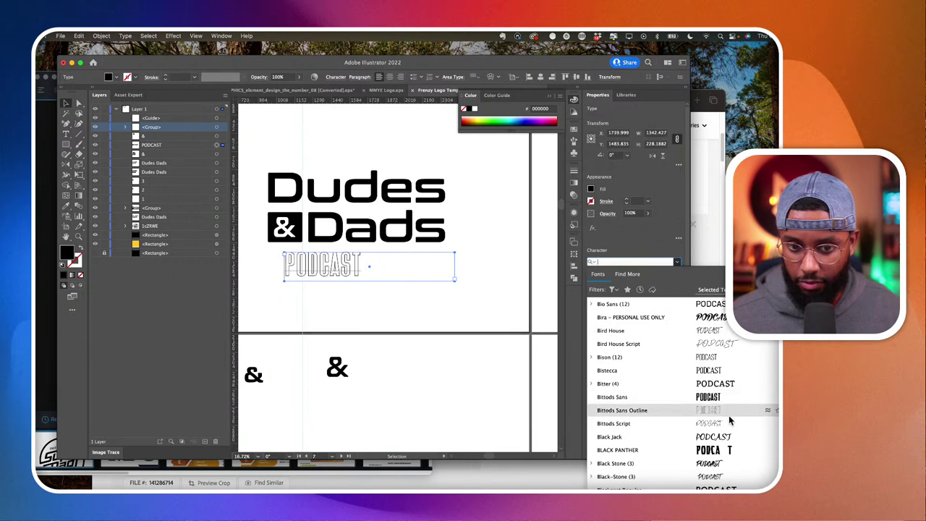
scroll(728, 426, down, 4)
scroll(729, 431, down, 15)
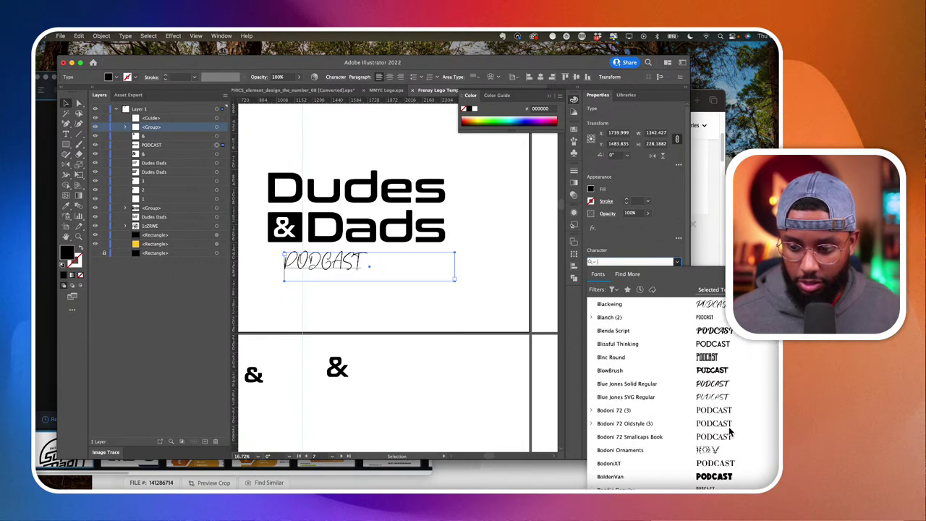
scroll(729, 432, down, 10)
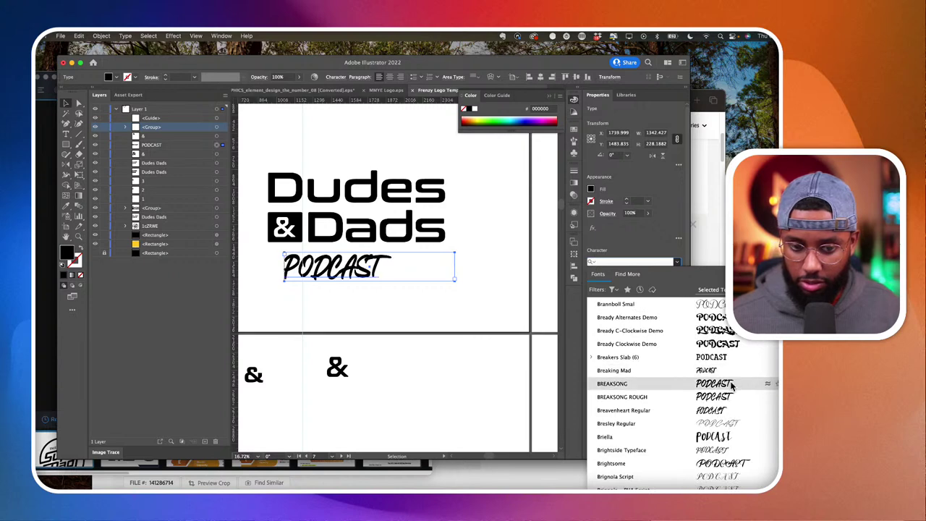
Compare fonts similar to BREAKSONG and to Caveat Bold as previews on PODCAST, then clear the similarity filter.
click(768, 385)
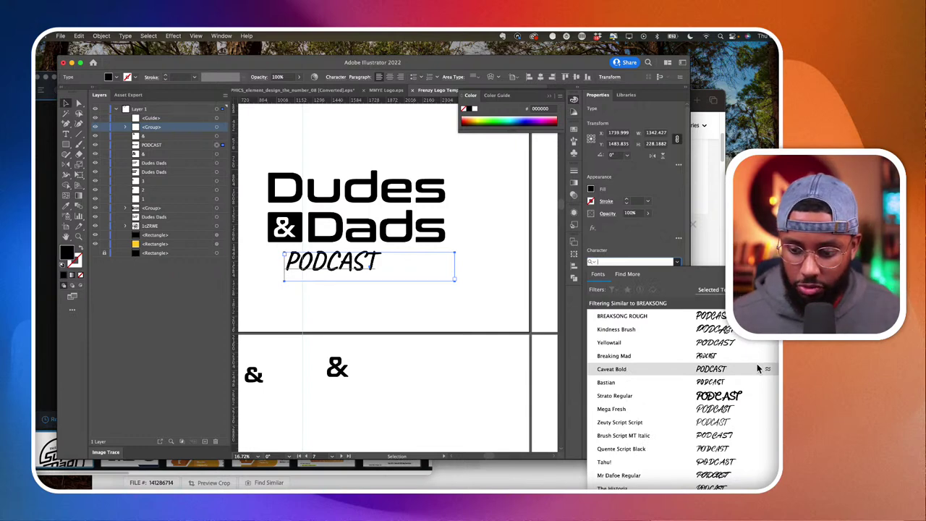
scroll(757, 369, down, 3)
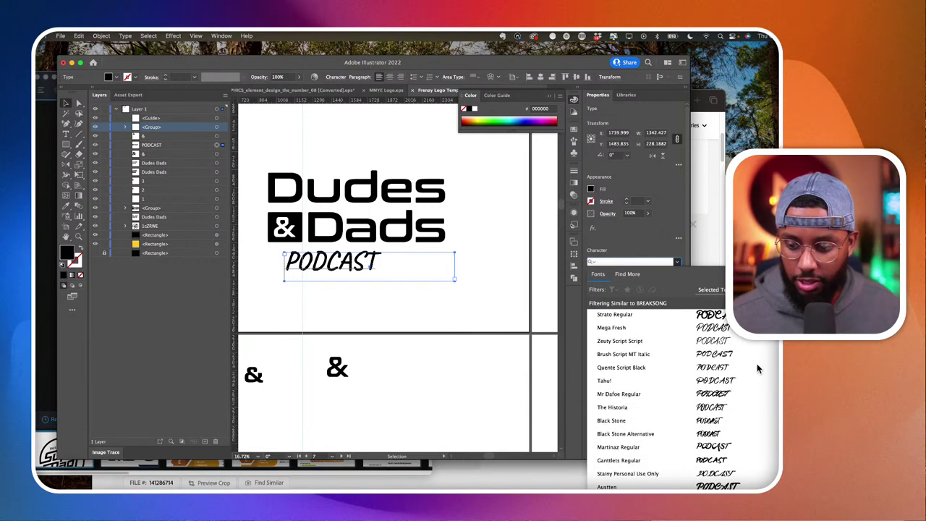
scroll(757, 369, up, 3)
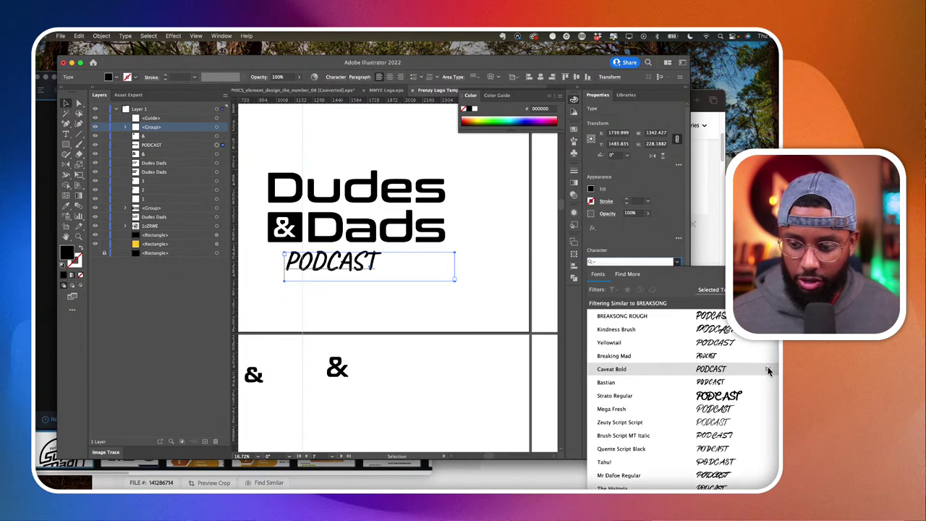
click(768, 371)
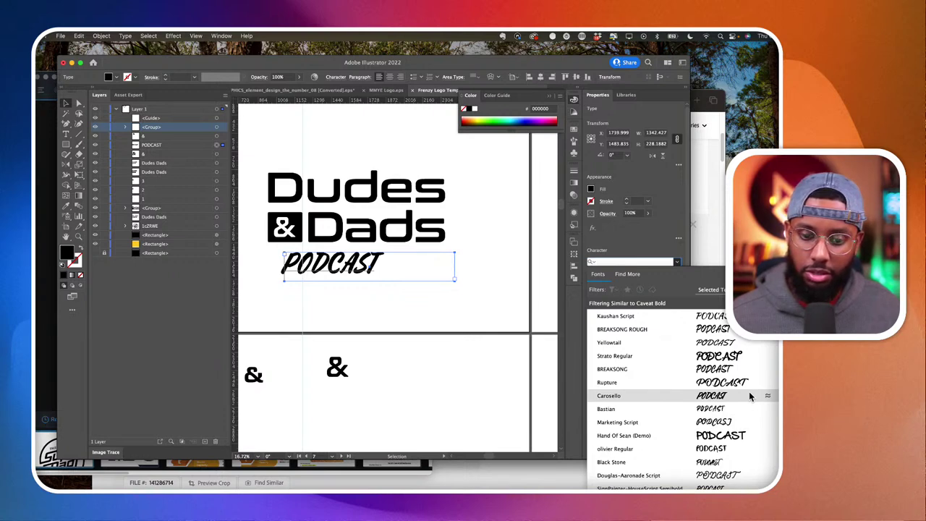
click(753, 303)
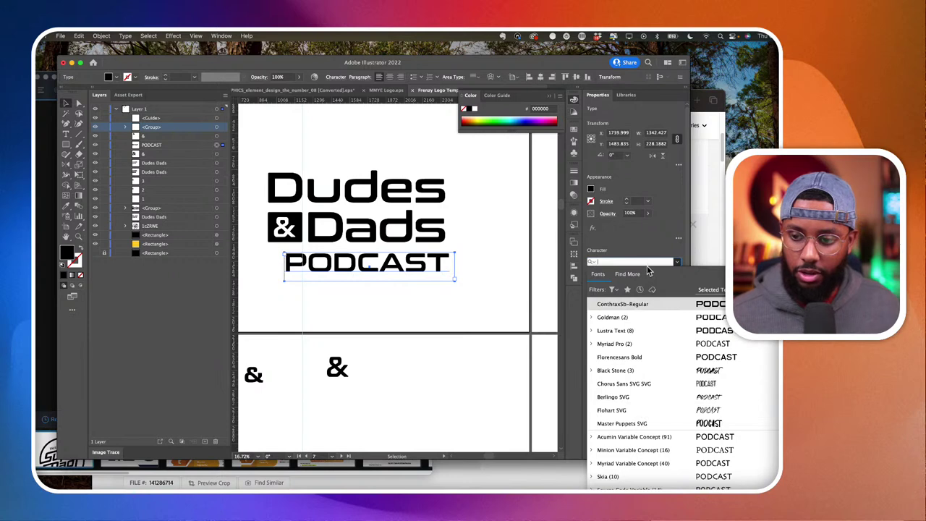
Search the fonts for "cave", set PODCAST in Caveat Bold, and narrow its text frame to about 773 pt.
text(cav)
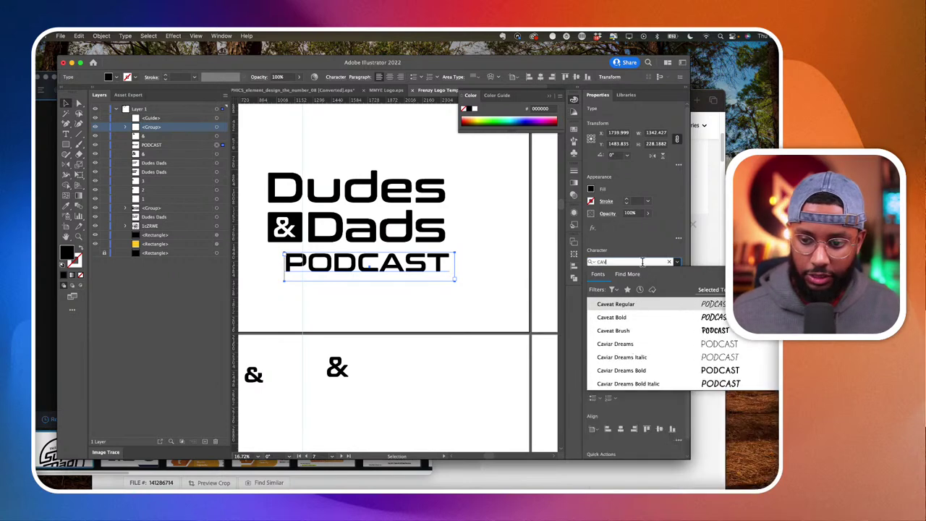
text(e)
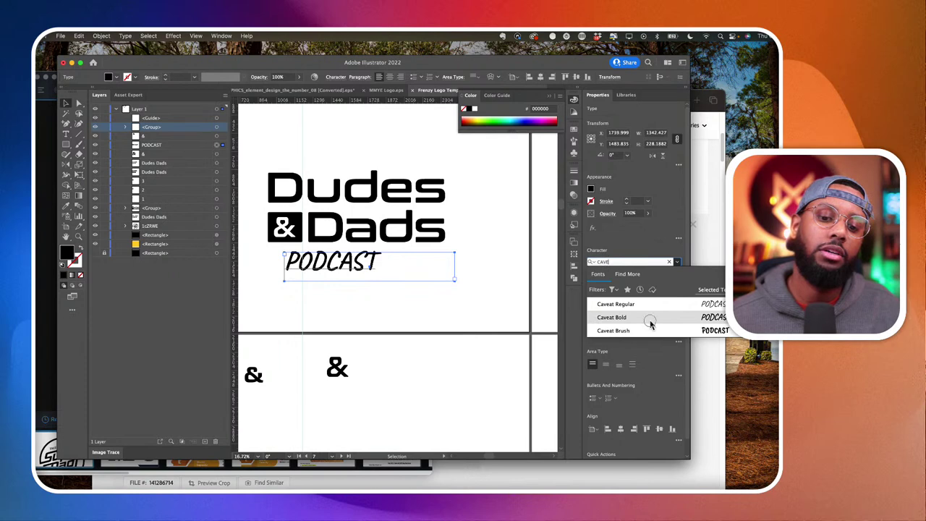
click(650, 319)
scroll(376, 329, down, 2)
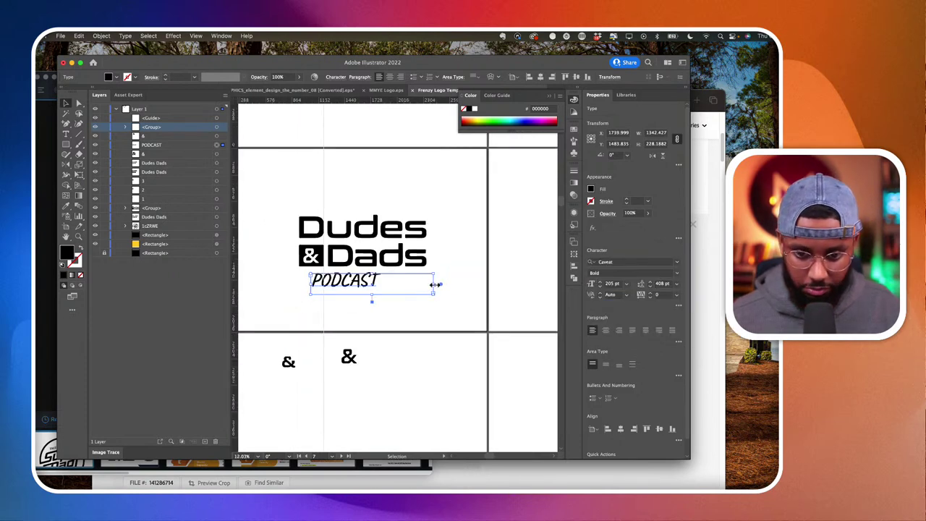
drag(435, 285, 383, 285)
scroll(382, 285, down, 2)
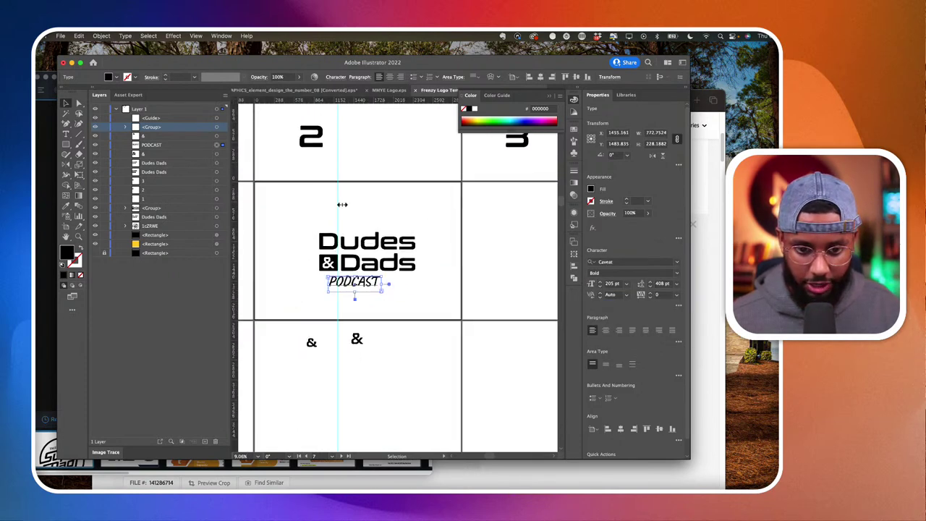
Duplicate the complete Dudes & Dads logo with its PODCAST line onto the empty artboard beside it.
drag(292, 210, 461, 322)
scroll(457, 324, right, 3)
scroll(459, 324, down, 2)
scroll(458, 323, right, 1)
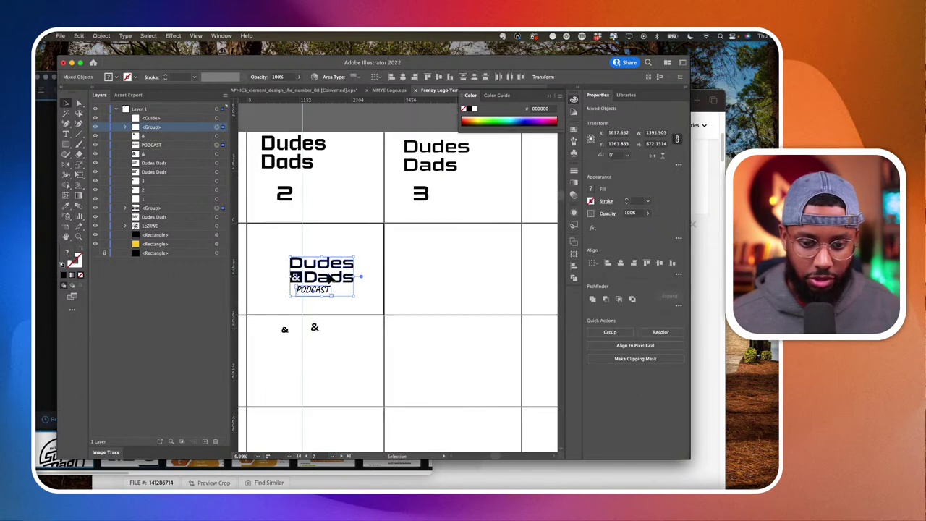
drag(331, 280, 450, 277)
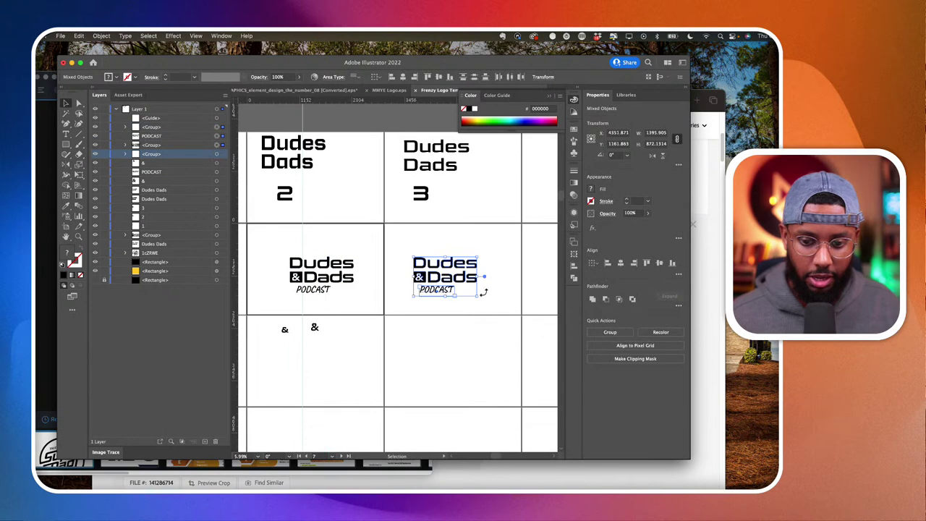
Move PODCAST in the duplicated logo slightly right so it sits centred beneath Dudes & Dads.
scroll(477, 273, up, 2)
click(416, 304)
mouse_move(405, 291)
mouse_down()
mouse_move(453, 297)
mouse_move(390, 293)
mouse_move(404, 291)
mouse_up()
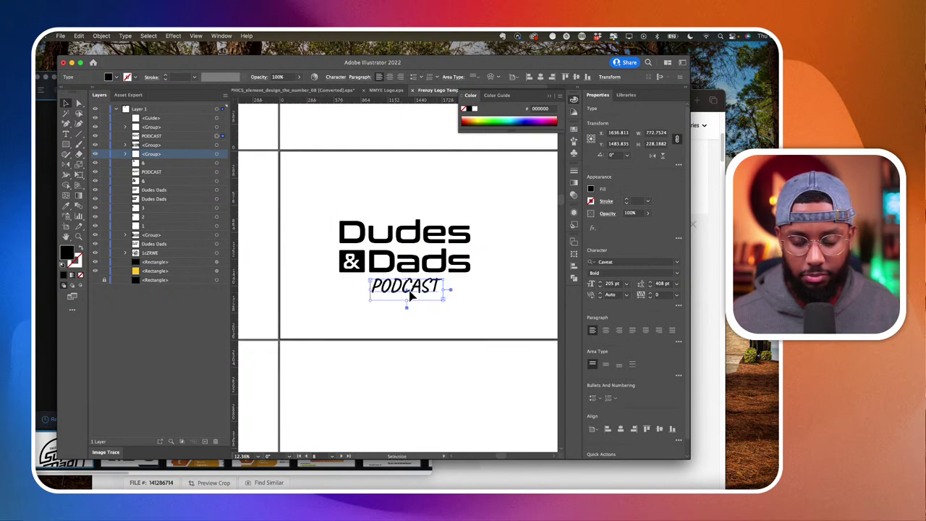
Try converting the duplicated logo's PODCAST text to outlines.
scroll(407, 295, down, 1)
drag(363, 221, 475, 316)
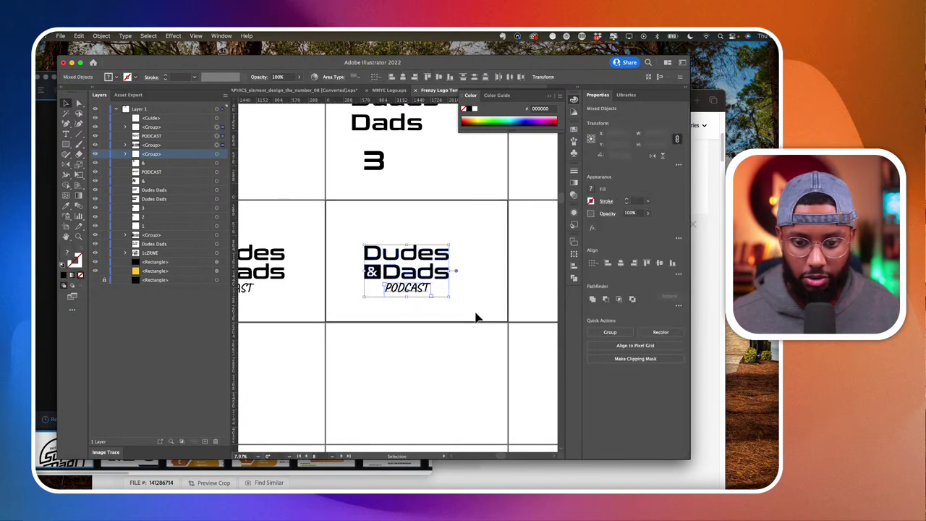
click(426, 307)
click(423, 293)
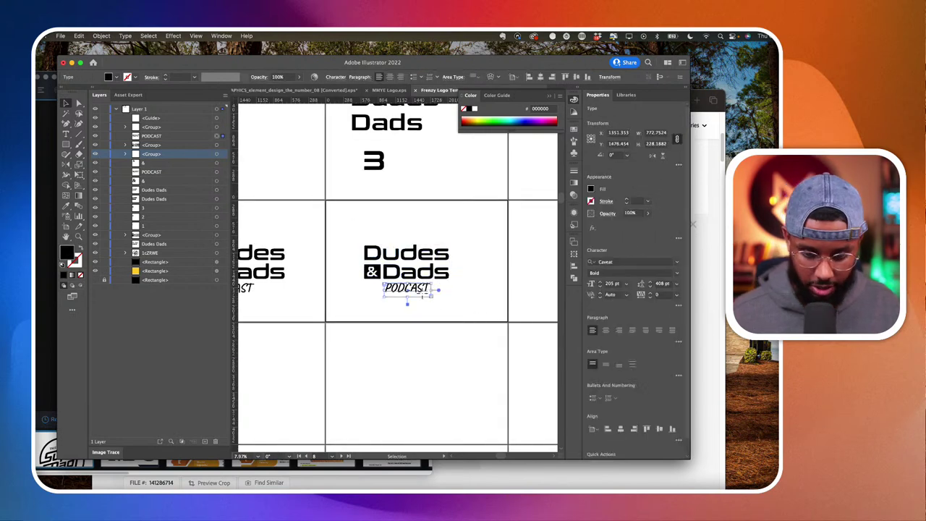
key(shift+super+o)
scroll(423, 303, up, 3)
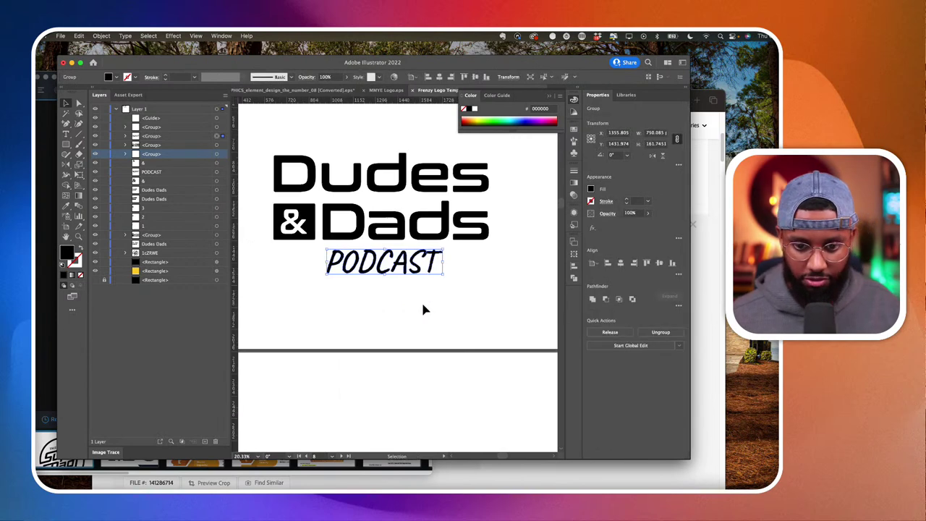
key(super+z)
Swap the P in the duplicated logo's PODCAST line for its second alternate glyph.
scroll(369, 277, up, 2)
double_click(336, 250)
drag(313, 251, 347, 251)
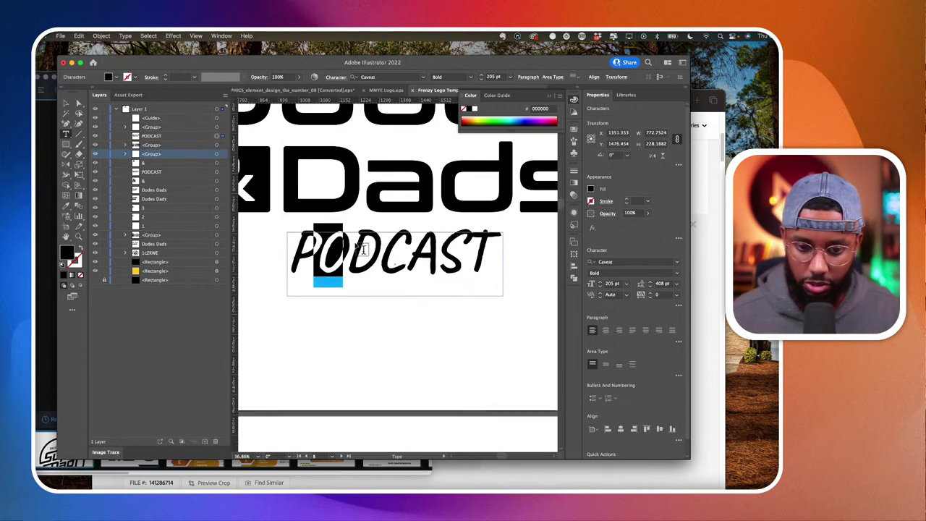
scroll(332, 257, up, 4)
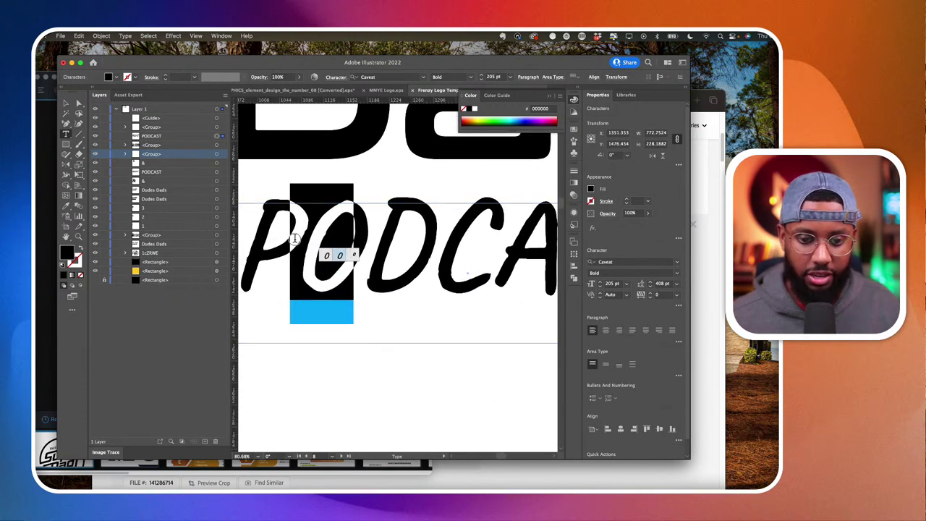
drag(296, 236, 276, 230)
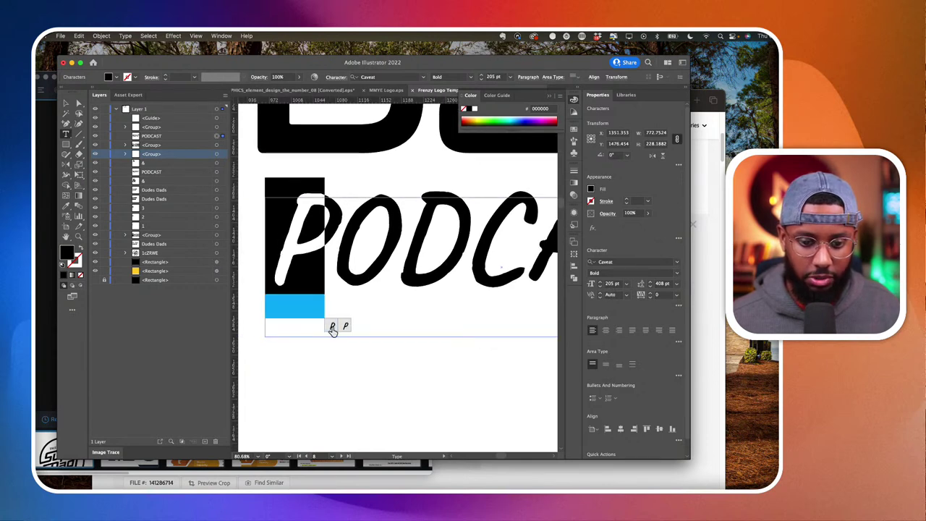
click(345, 325)
Swap the O and D in PODCAST for alternate handwritten glyphs.
scroll(376, 240, right, 2)
drag(345, 230, 402, 227)
click(367, 327)
scroll(372, 226, right, 2)
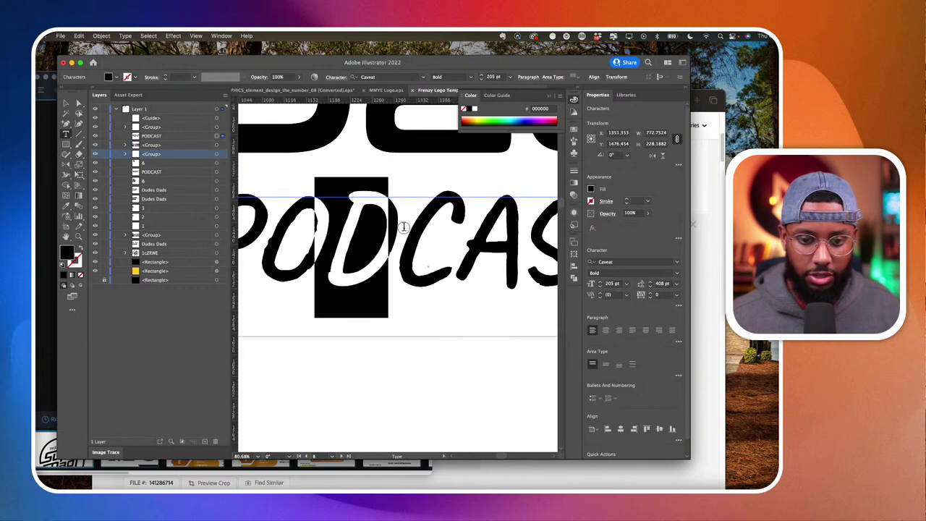
click(397, 325)
scroll(440, 248, right, 2)
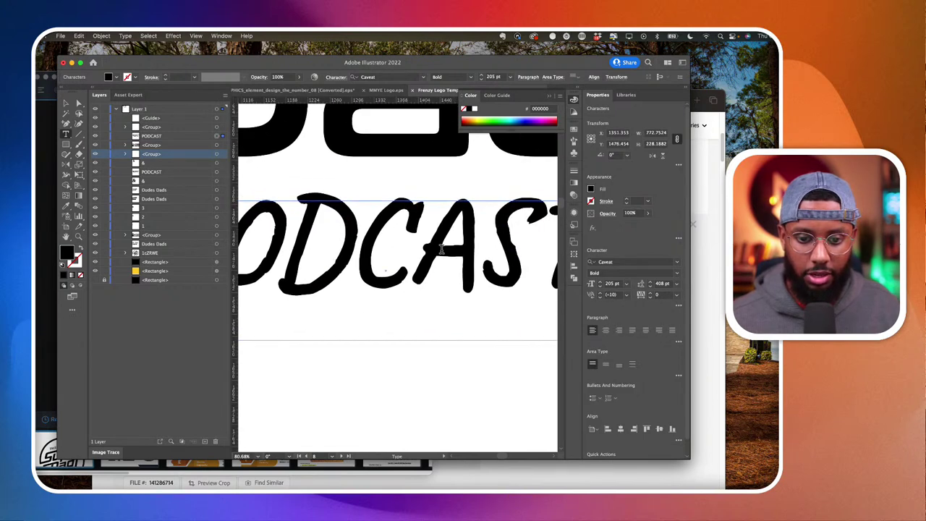
Swap the C in PODCAST for its second alternate glyph.
drag(348, 250, 406, 250)
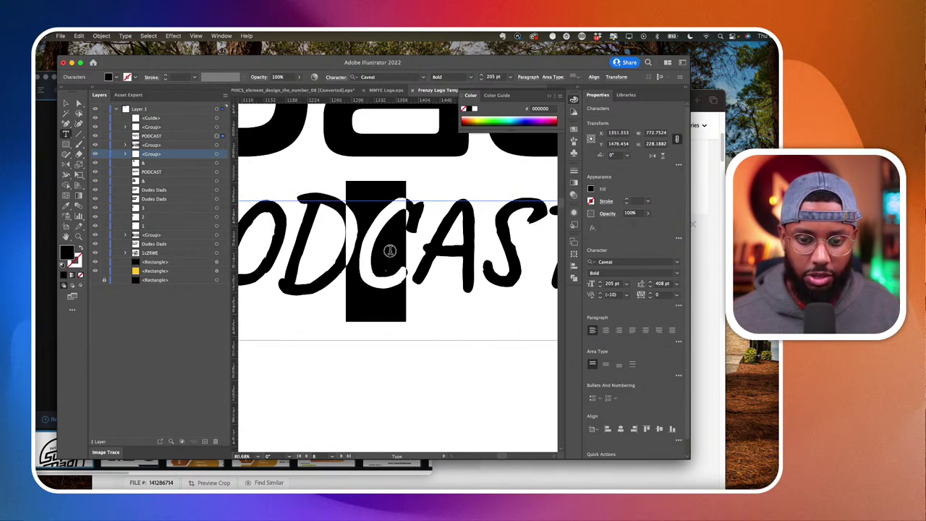
click(426, 329)
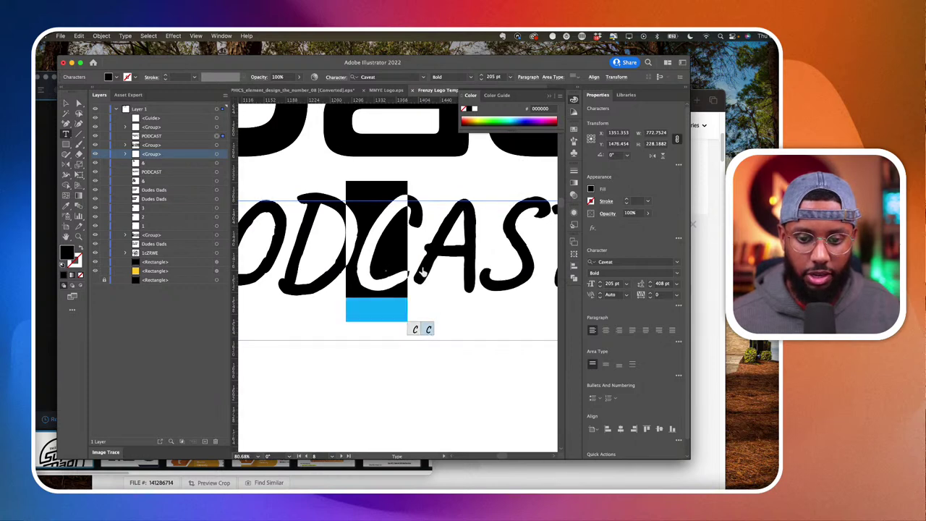
scroll(422, 266, down, 3)
scroll(421, 266, right, 1)
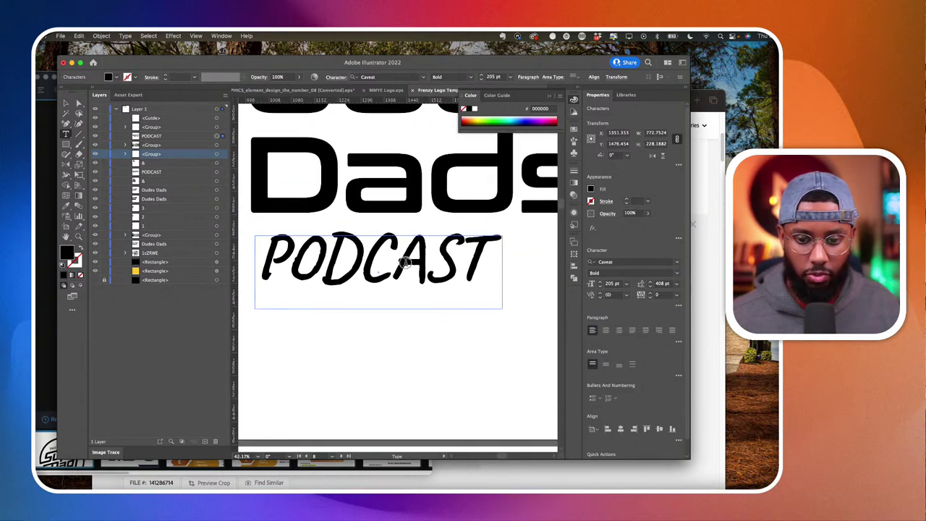
Choose an alternate glyph for the A in PODCAST and try one for the S.
drag(391, 260, 423, 260)
click(432, 306)
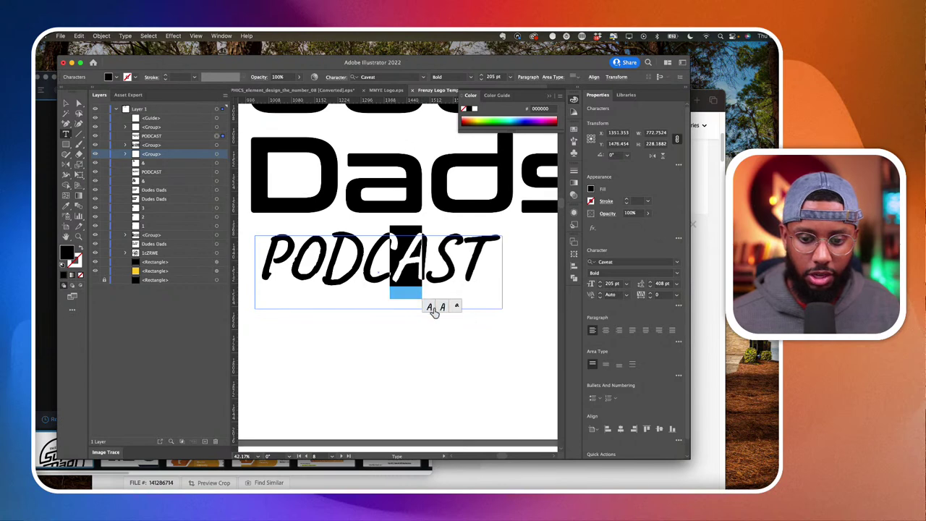
click(446, 268)
drag(423, 260, 454, 260)
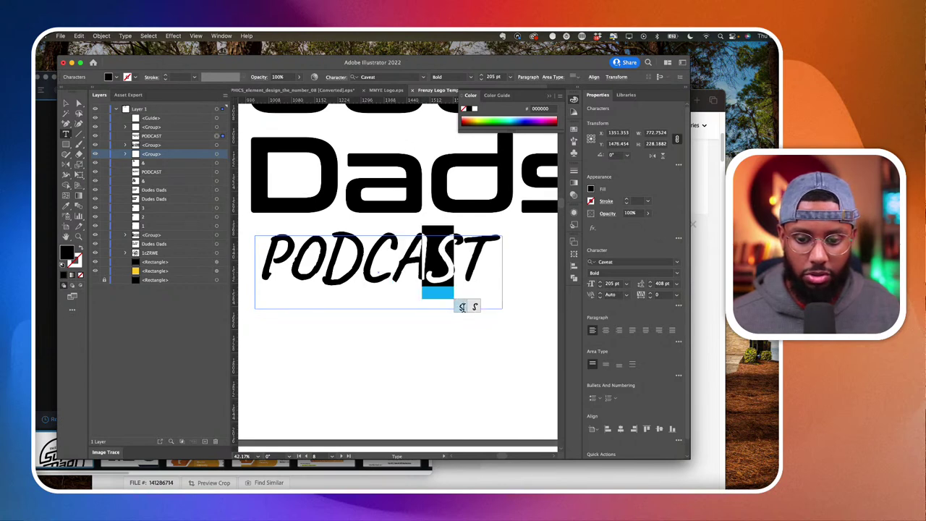
click(486, 266)
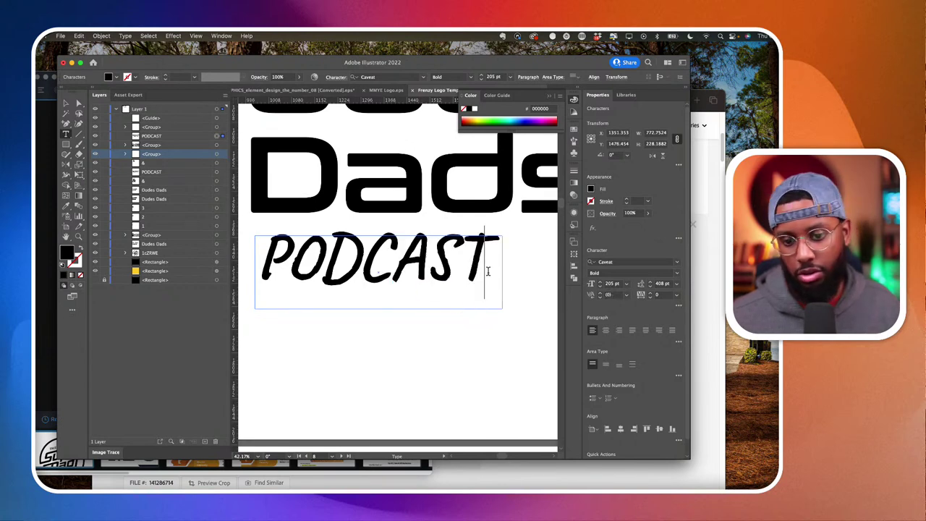
key(super+z)
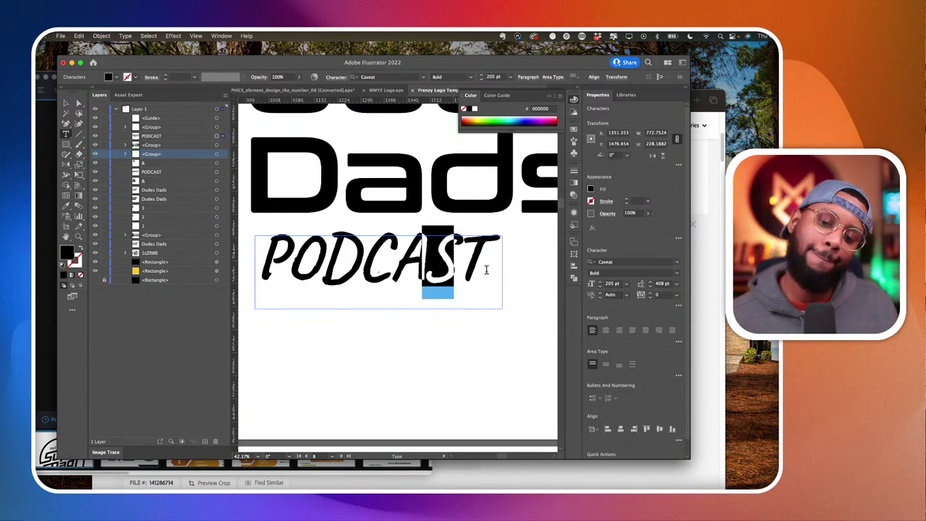
Swap the final T in PODCAST for its second alternate glyph.
click(486, 269)
drag(464, 260, 484, 259)
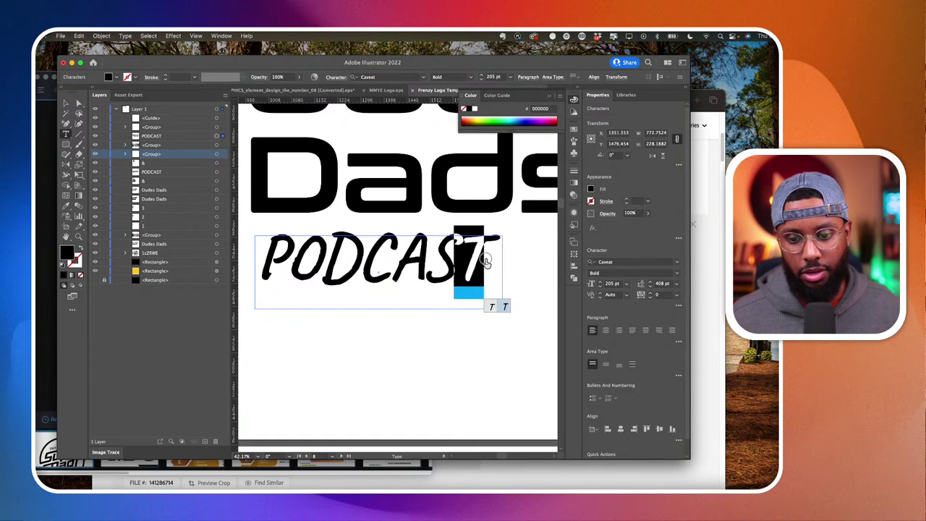
click(505, 306)
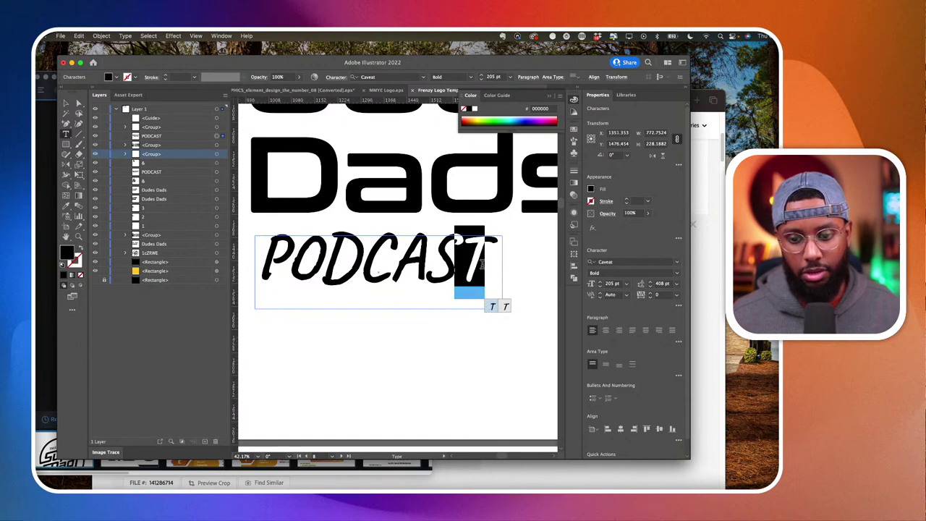
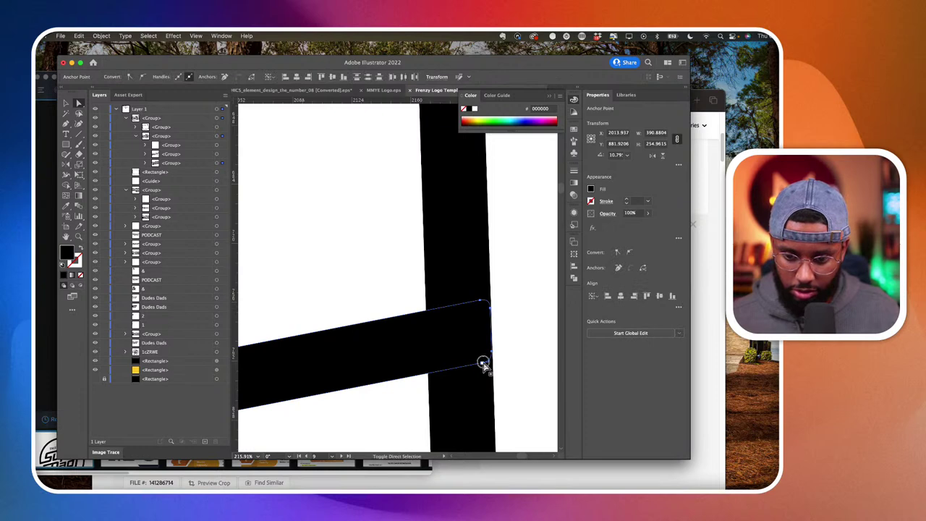
Nudge the end anchors of the extended s in Dads outward to meet the frame's outer edge, making the shape about 391.3 pt wide.
scroll(484, 364, up, 3)
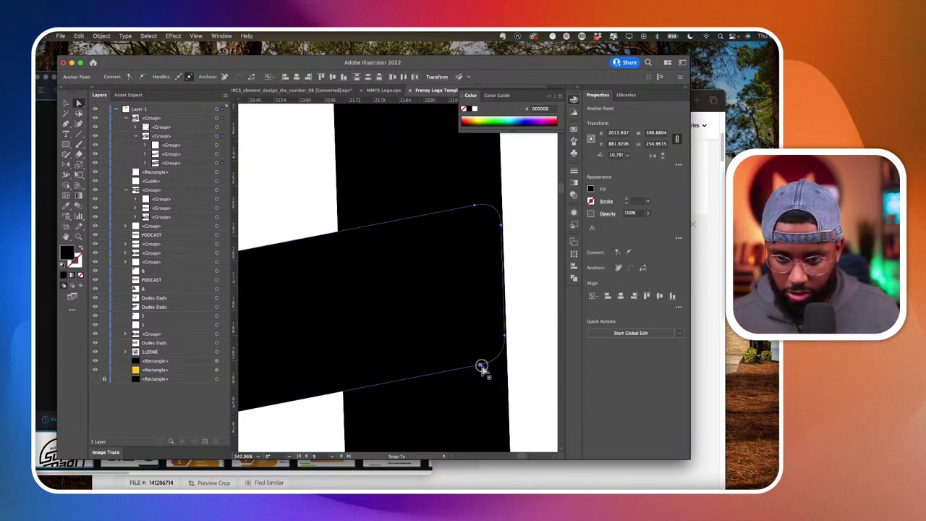
drag(481, 365, 482, 366)
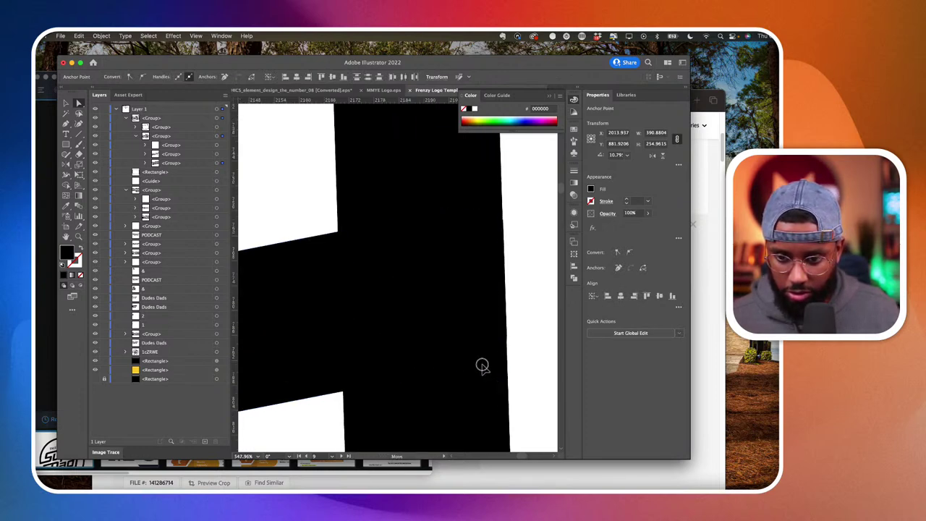
scroll(482, 365, down, 8)
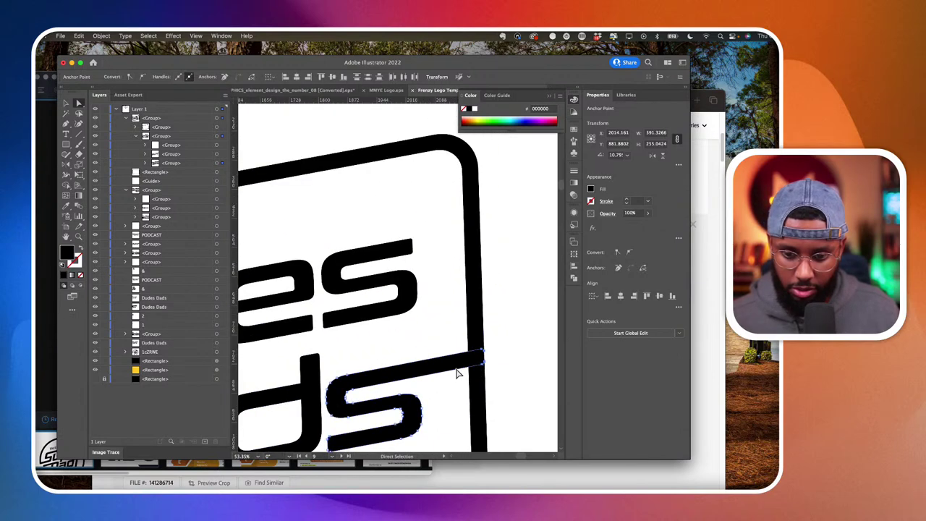
Duplicate the extended s of Dads about 38 pt higher and use Shape Builder to cut a gap in the frame above the original arm.
scroll(454, 363, up, 4)
drag(455, 364, 466, 331)
shift+click(495, 272)
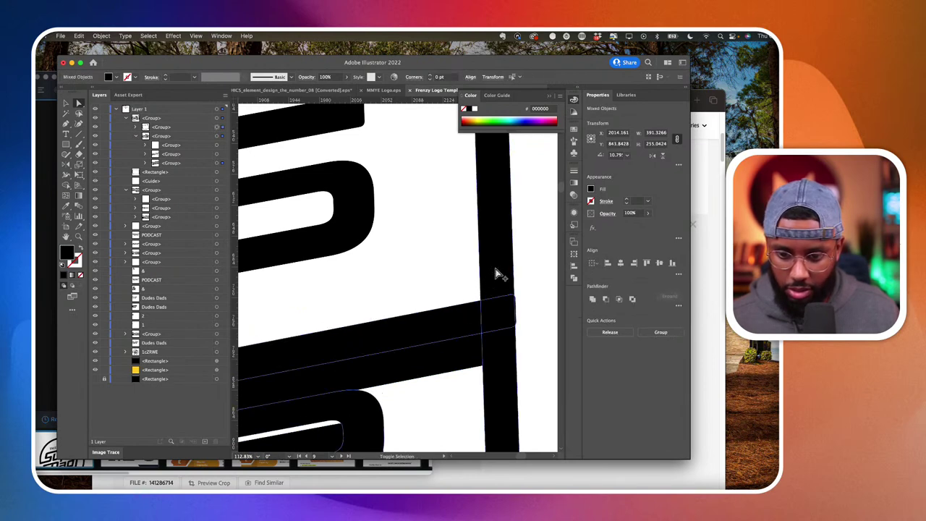
shift+click(464, 349)
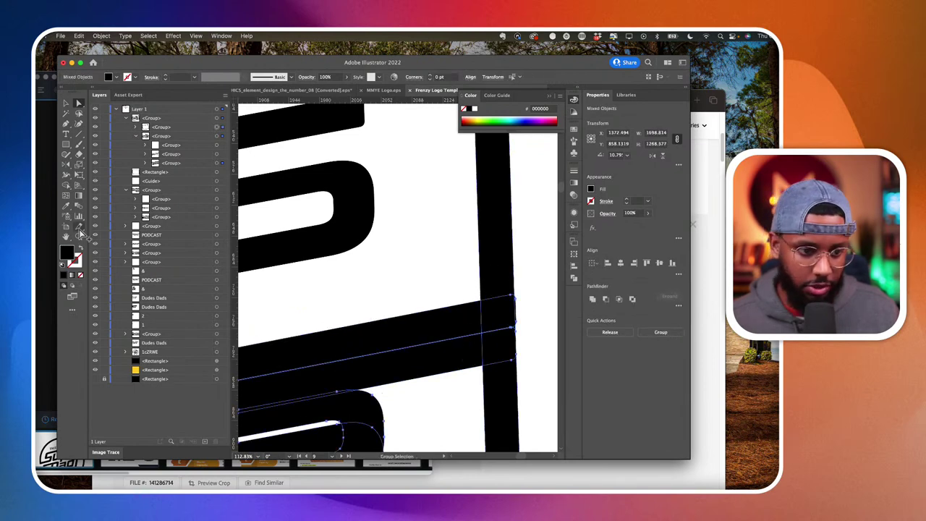
click(66, 185)
scroll(372, 310, down, 1)
scroll(372, 309, down, 4)
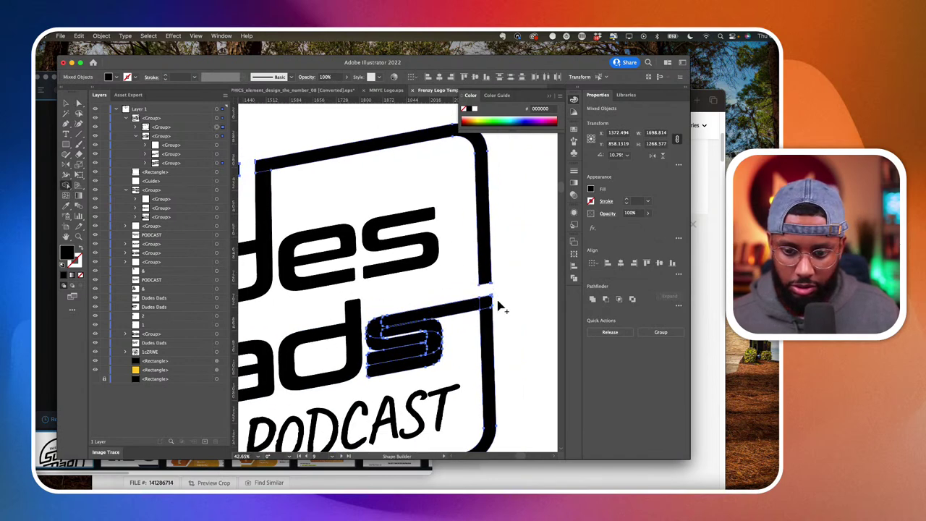
Delete the leftover duplicate of the s overlapping the original in Dads.
key(a)
click(79, 103)
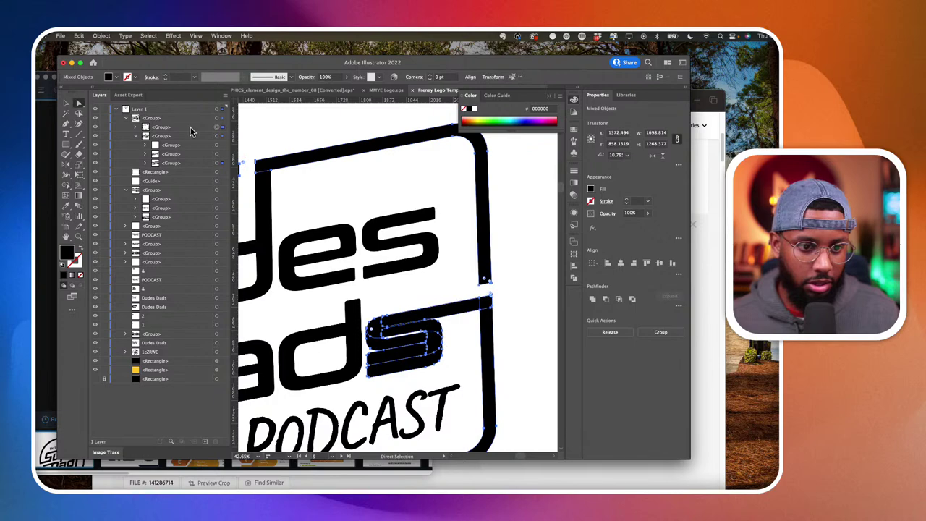
scroll(446, 338, up, 4)
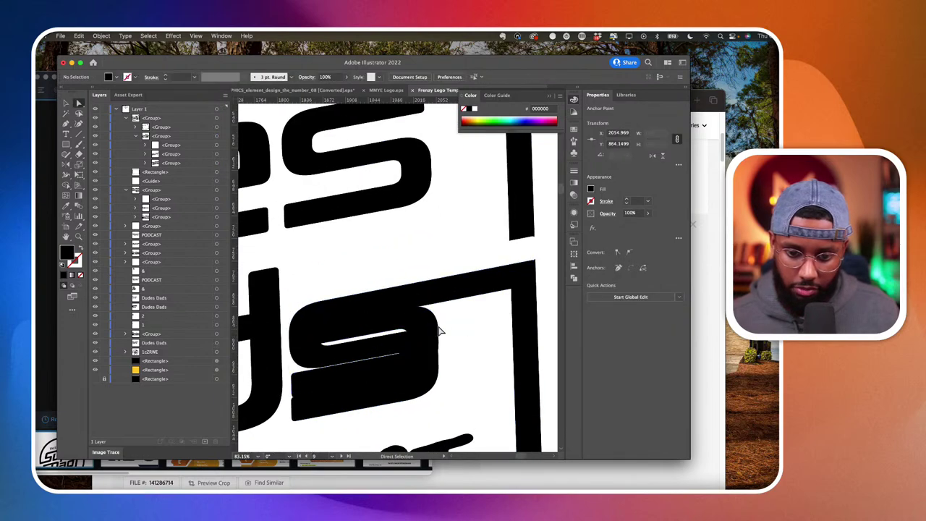
click(431, 331)
scroll(433, 329, down, 8)
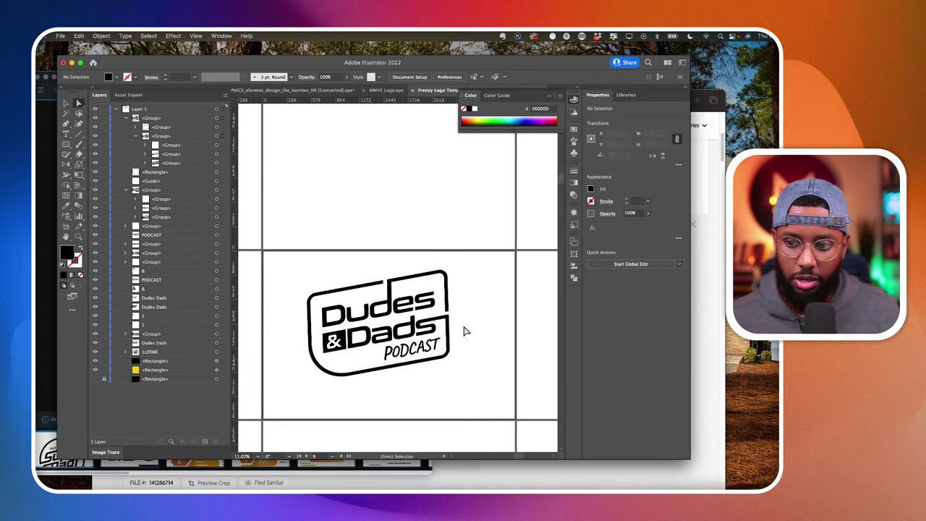
Trim the frame sliver outside the rounded end of the extended s with Shape Builder.
scroll(454, 328, up, 10)
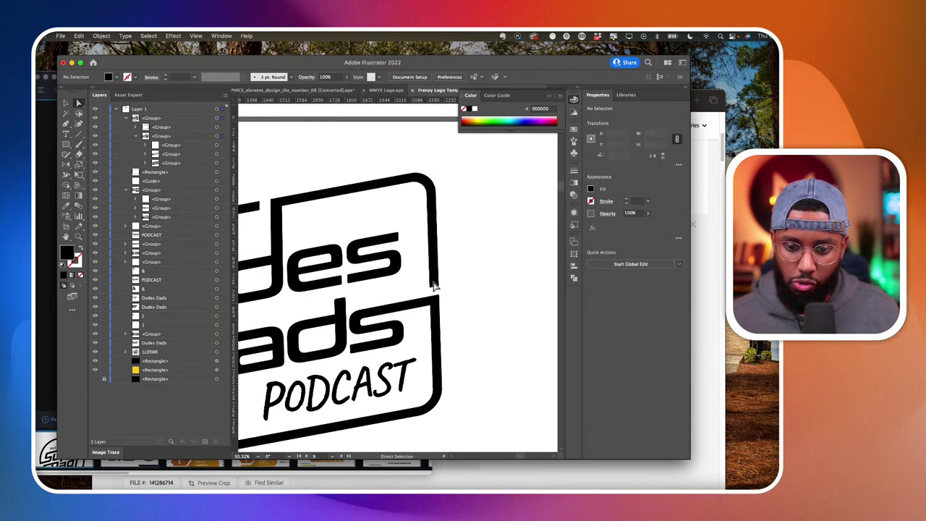
click(406, 324)
scroll(410, 323, up, 3)
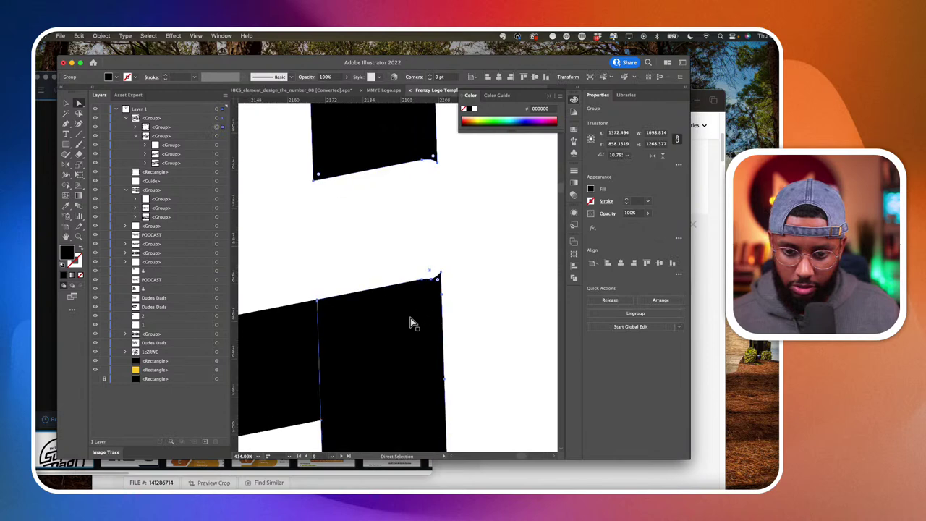
shift+click(277, 360)
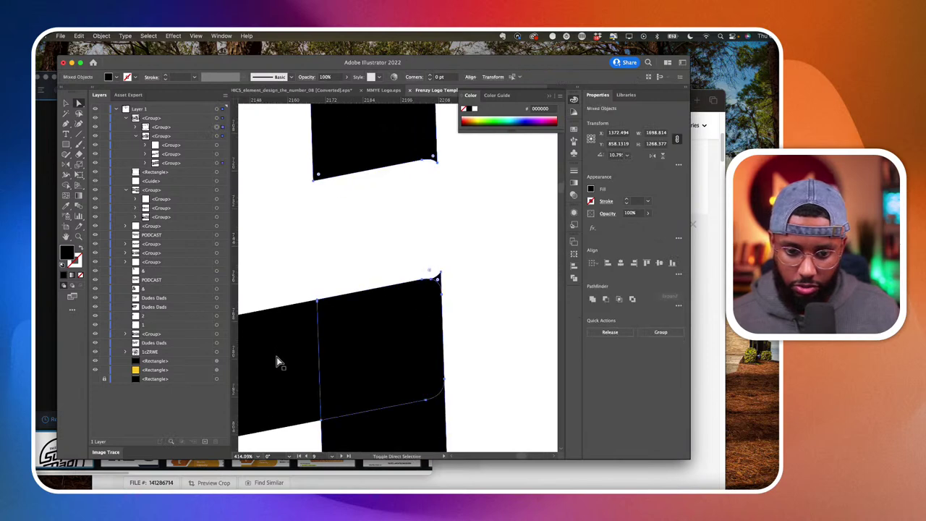
click(66, 185)
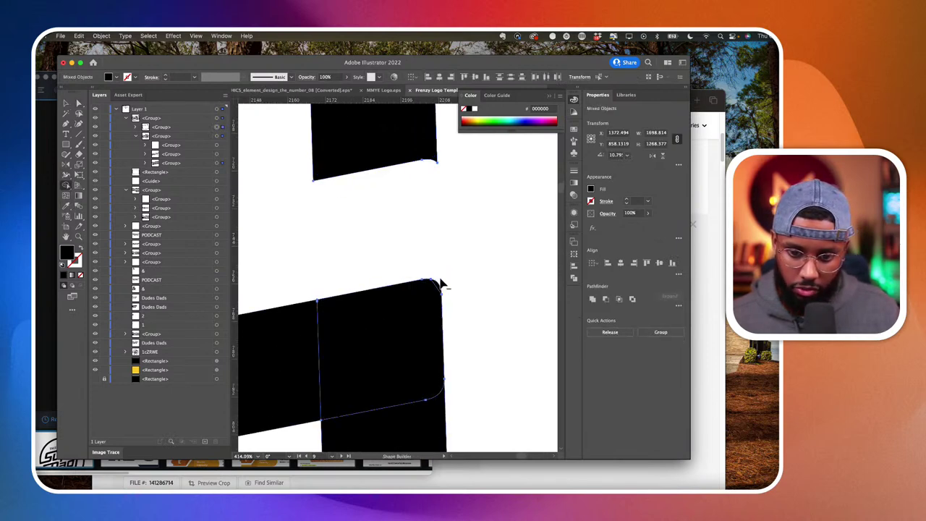
Try to trim the frame sliver beyond the rounded top corner of the extended d in Dudes with Shape Builder.
scroll(441, 284, down, 10)
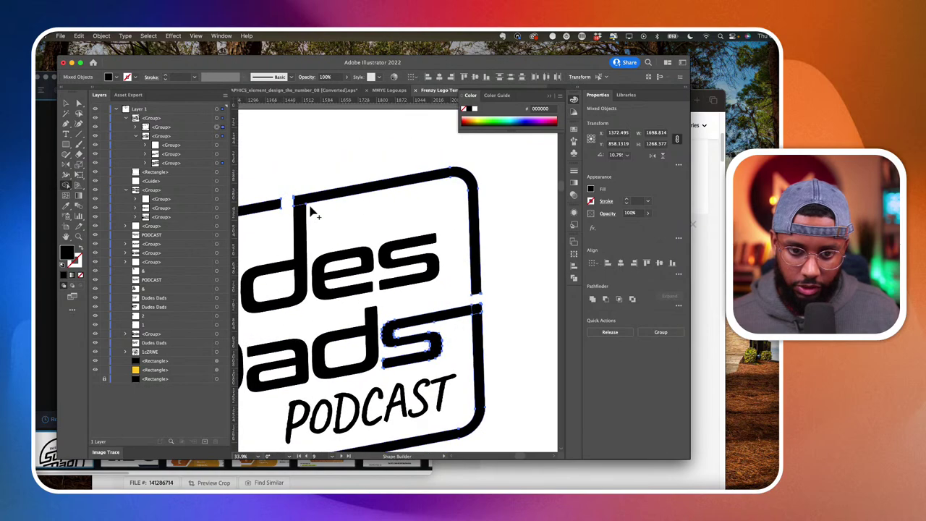
scroll(310, 207, up, 8)
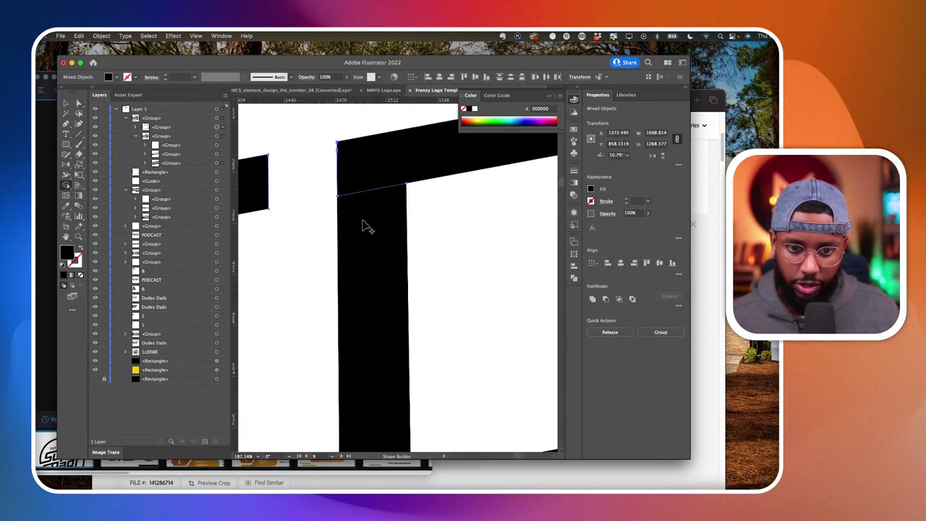
key(a)
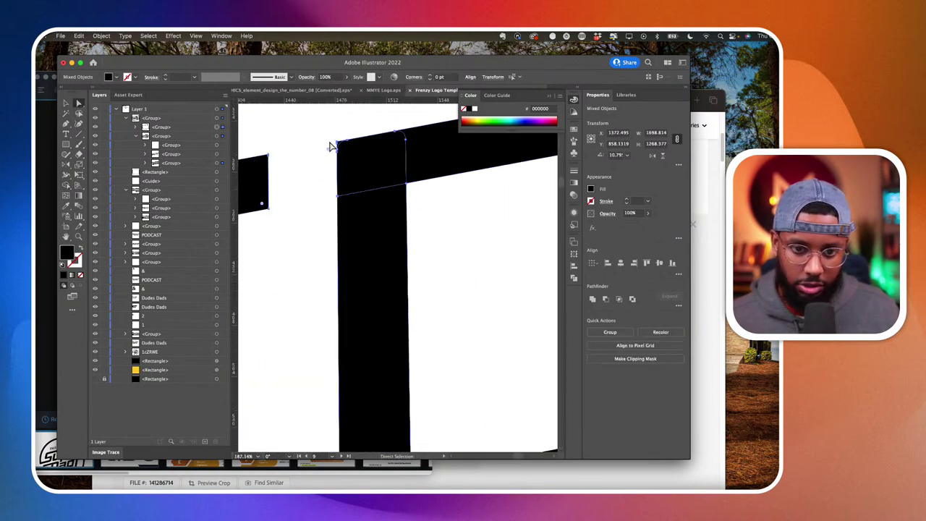
click(66, 186)
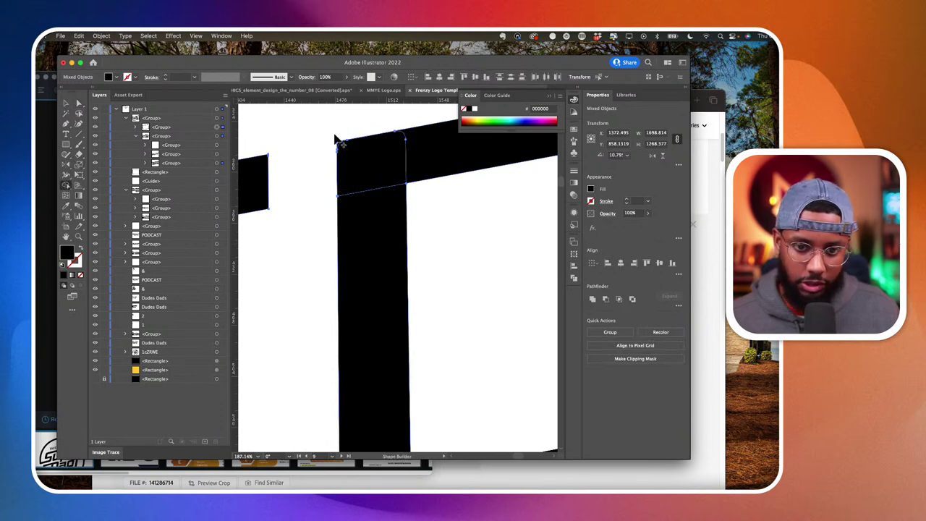
scroll(337, 143, up, 5)
scroll(354, 150, down, 5)
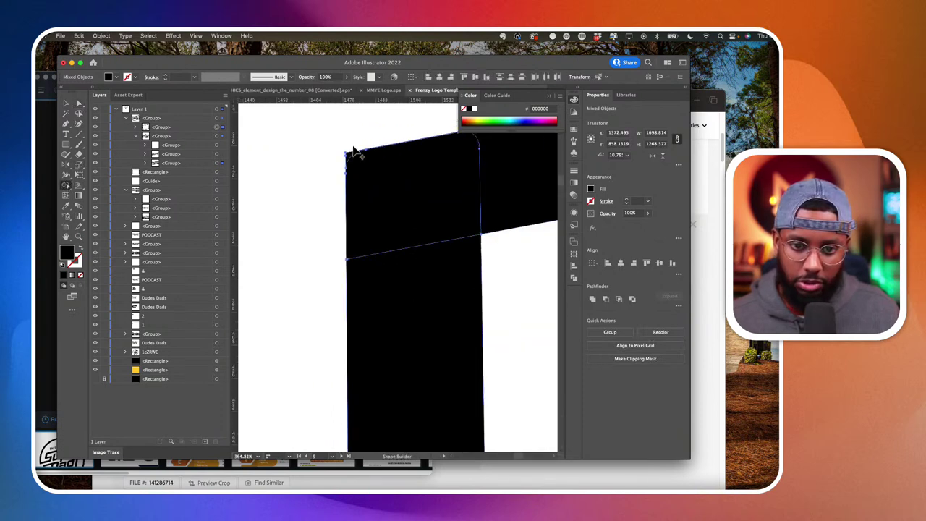
Move the anchor at the start of the extended d's rounded top corner up onto the frame's outer edge.
click(80, 105)
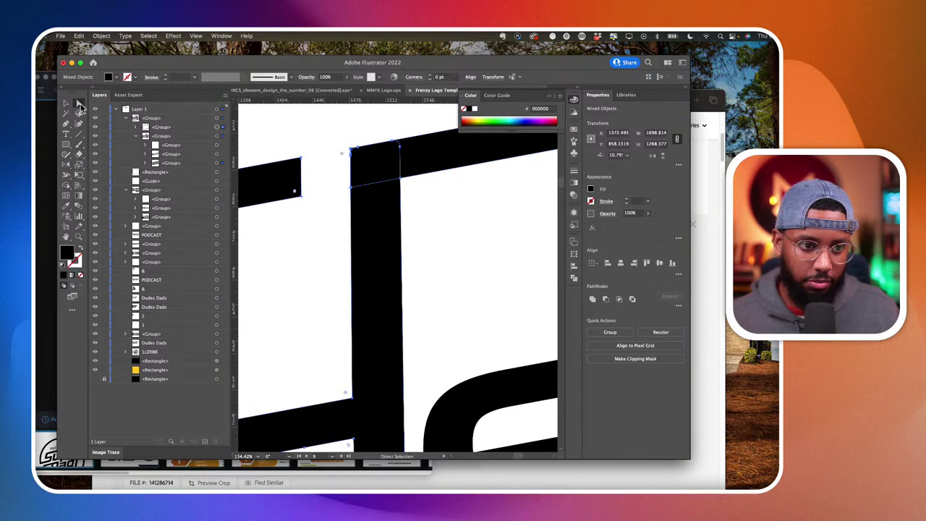
click(394, 232)
scroll(378, 155, up, 3)
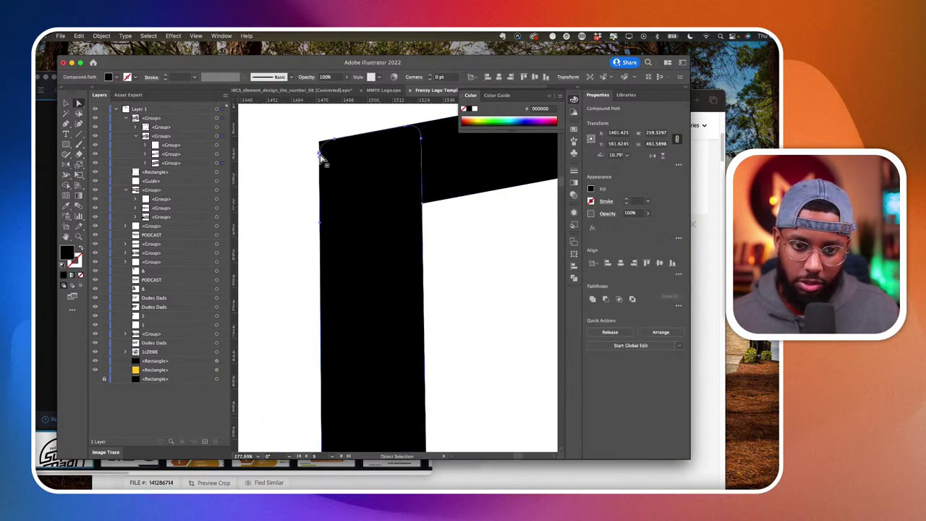
click(320, 151)
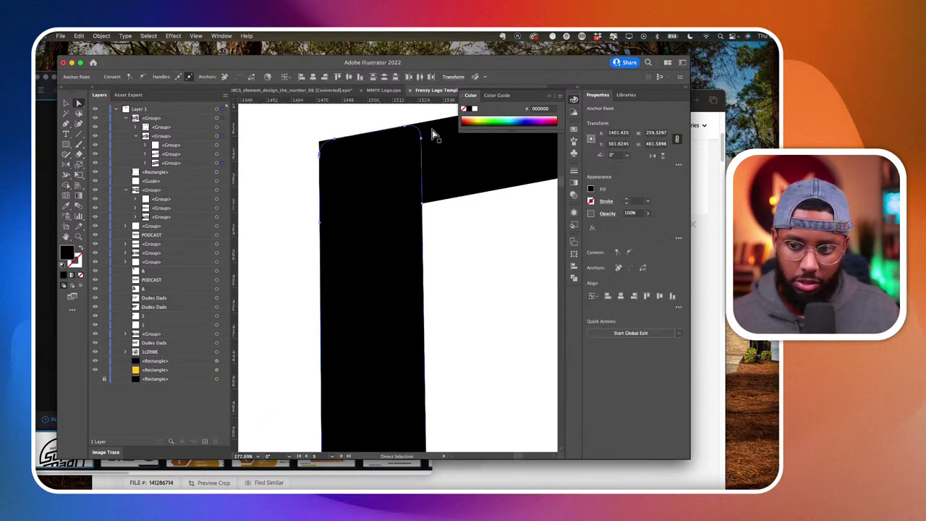
scroll(405, 134, up, 3)
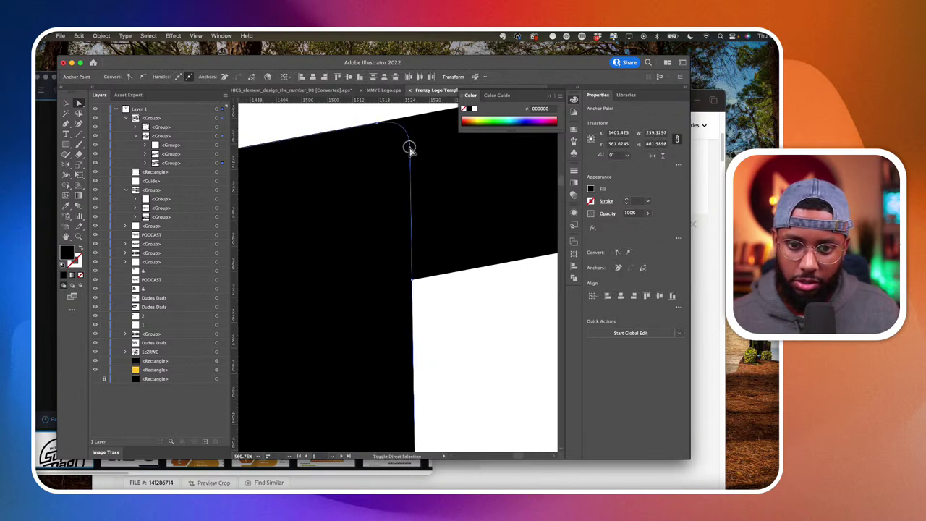
key(super+Tab)
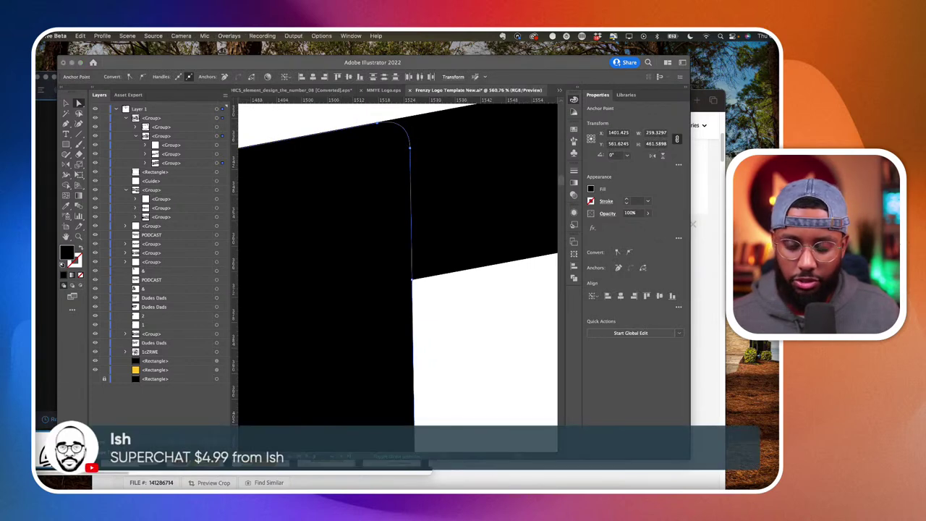
click(402, 350)
scroll(417, 198, up, 2)
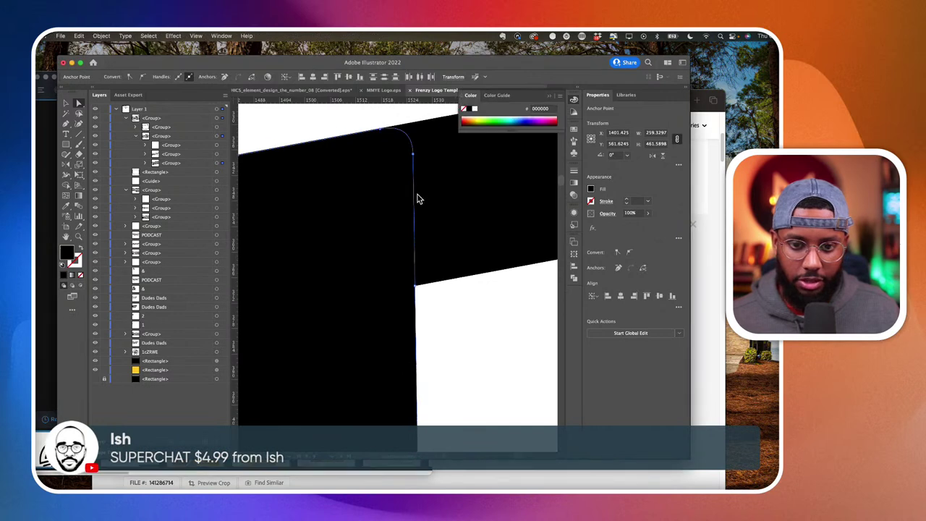
scroll(423, 165, up, 2)
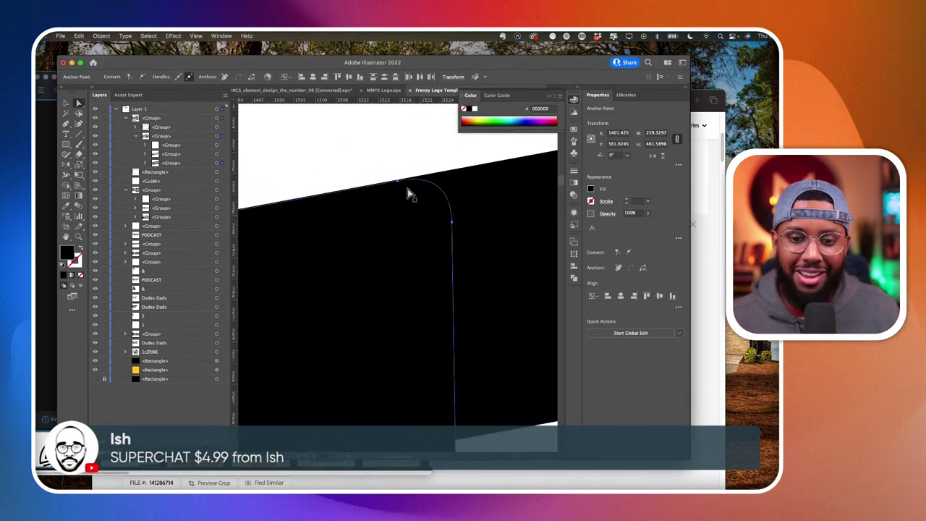
scroll(408, 194, up, 5)
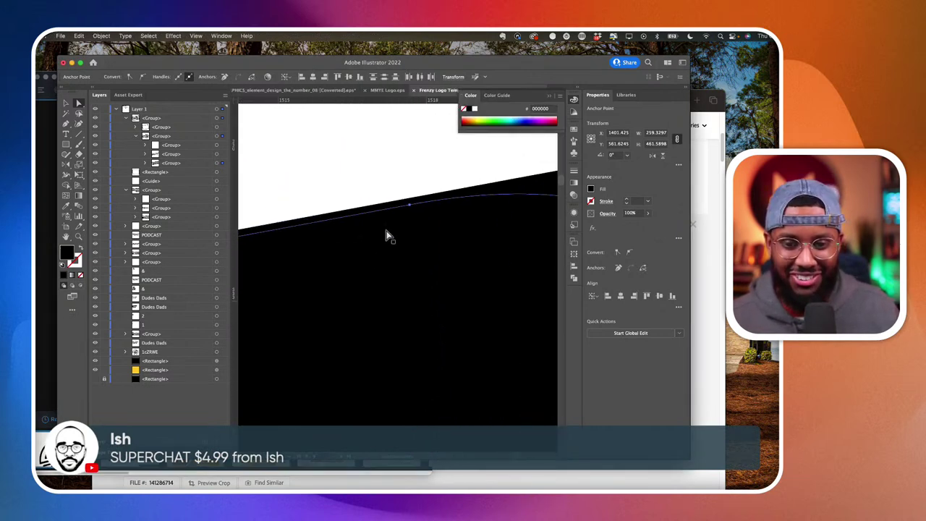
drag(410, 207, 410, 204)
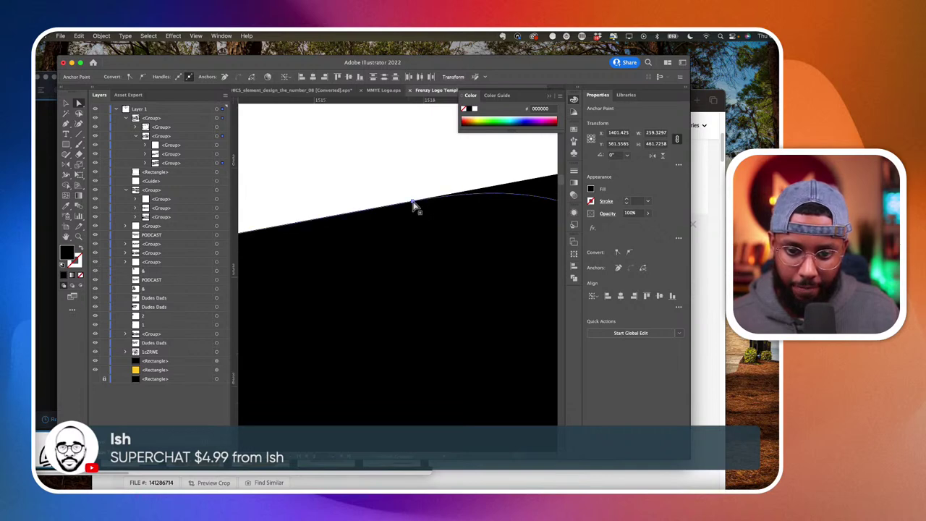
scroll(414, 209, up, 2)
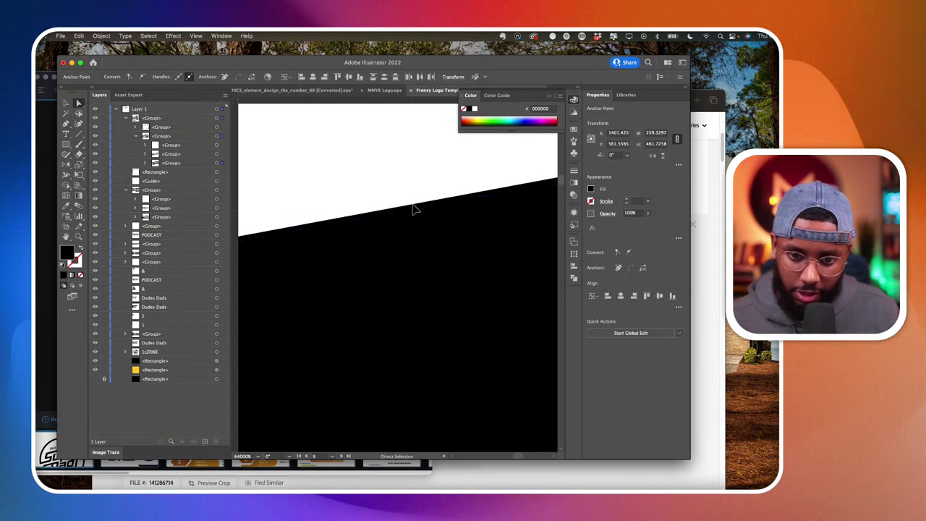
scroll(411, 265, down, 10)
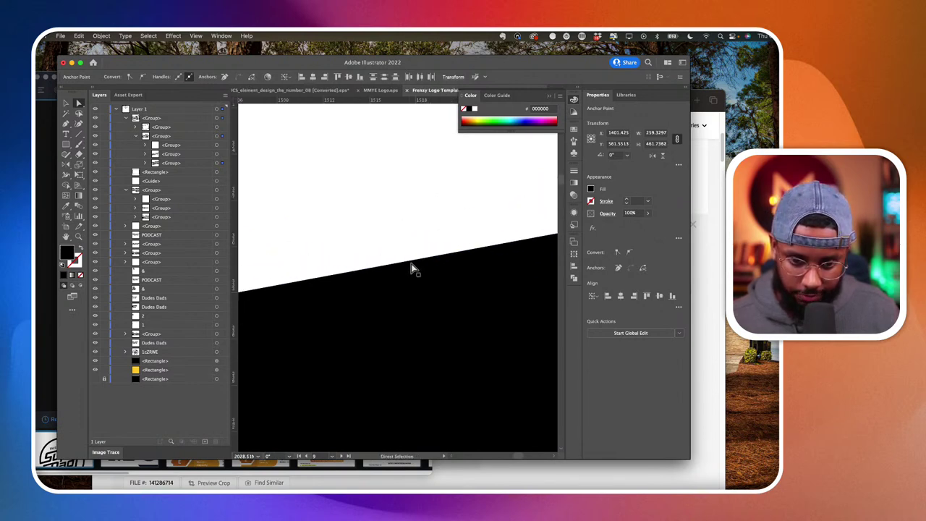
scroll(411, 265, down, 10)
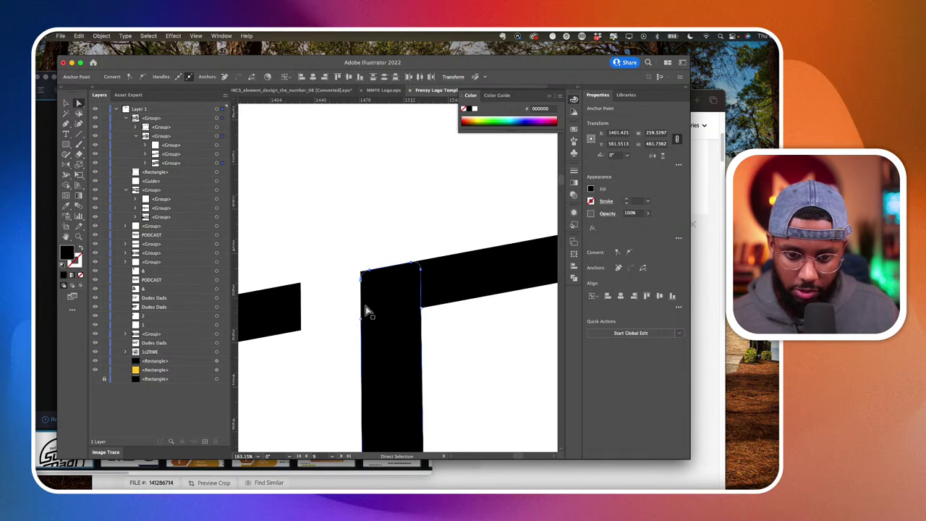
Trim the frame sliver outside the extended d's rounded outer corner beside the gap with Shape Builder.
scroll(359, 213, up, 10)
click(352, 196)
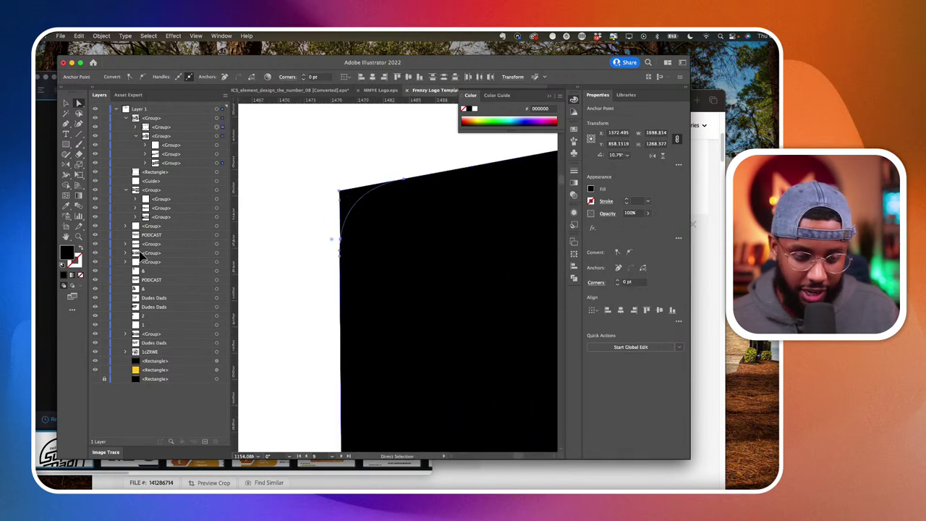
click(66, 186)
alt+click(352, 196)
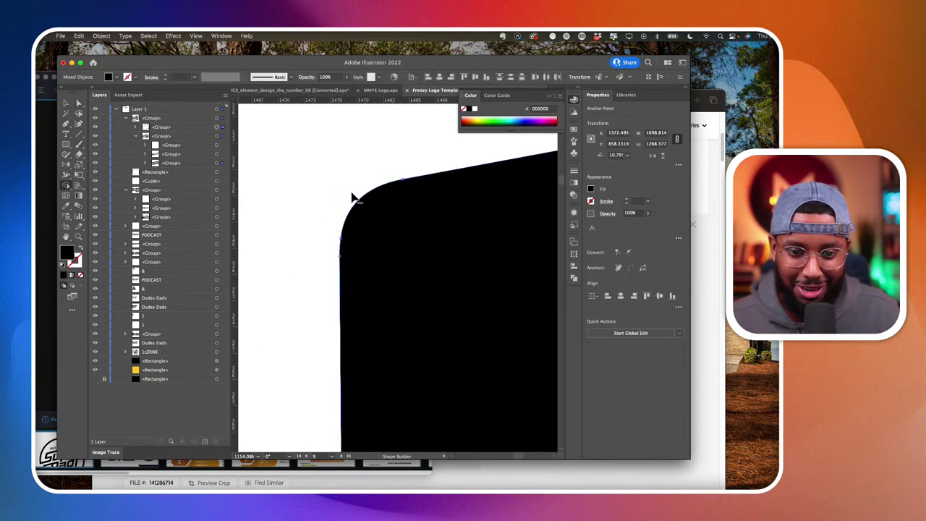
scroll(352, 196, down, 10)
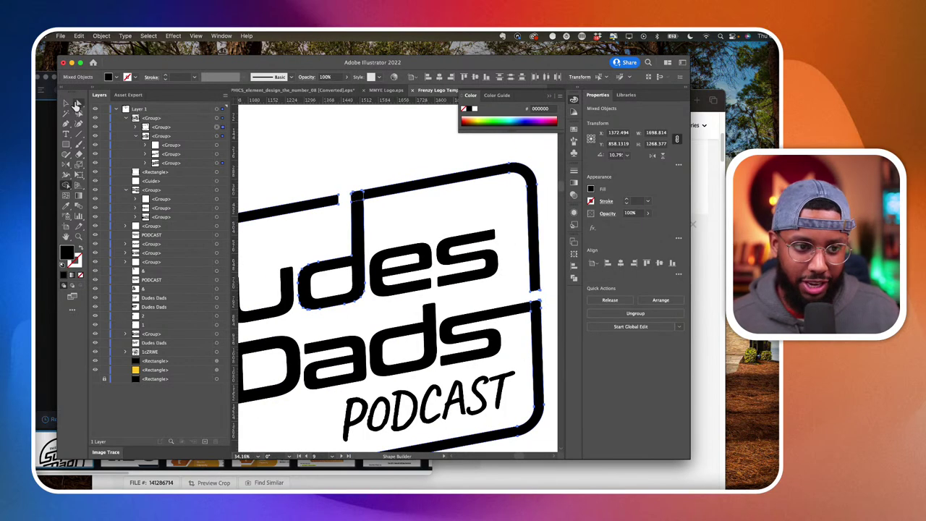
Delete the extra anchor point near the upper corner of the frame's cut end, across the gap from the extended d.
click(78, 104)
click(349, 144)
scroll(343, 206, up, 5)
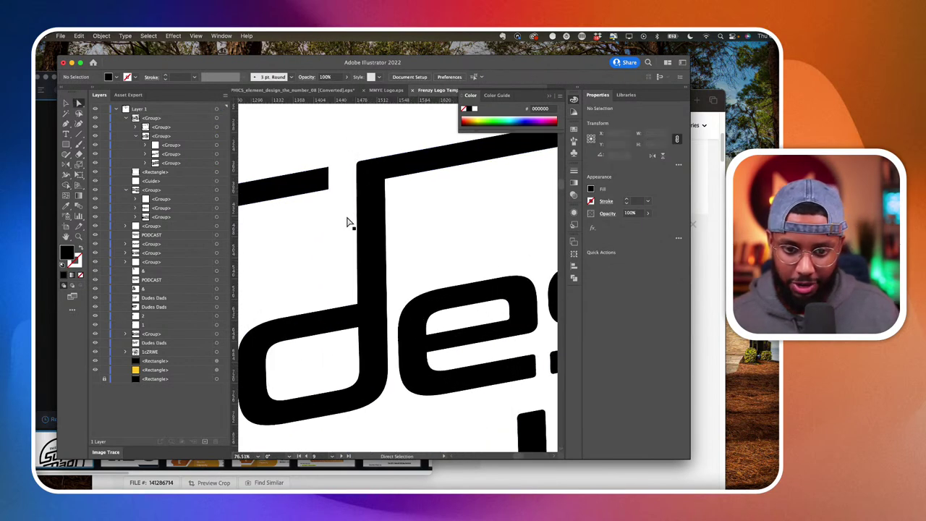
click(318, 206)
scroll(327, 195, up, 3)
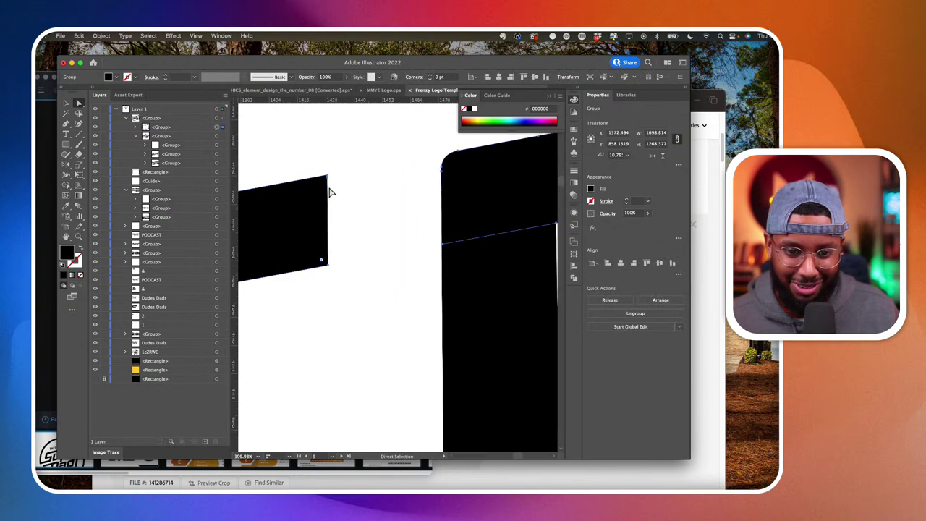
drag(66, 124, 145, 160)
click(328, 179)
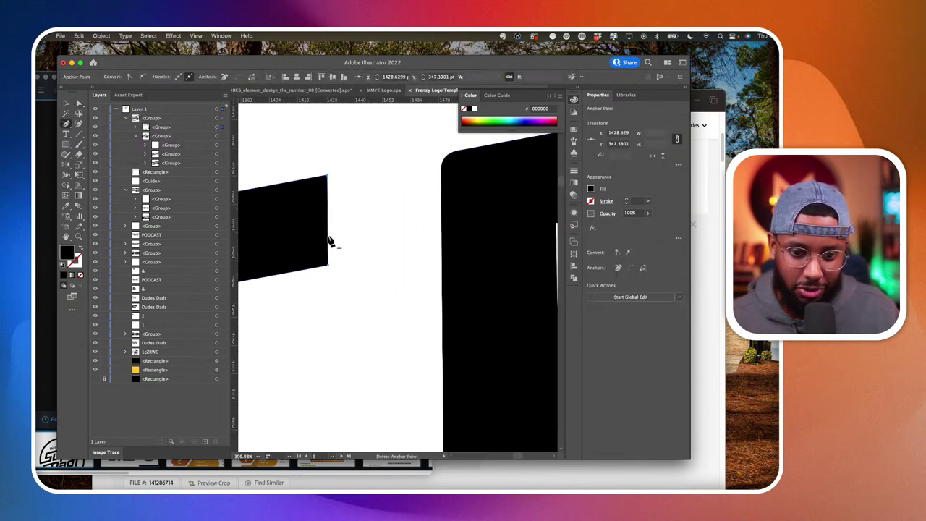
Round both corners of the frame's cut end beside the extended d to about 3.5 pt.
scroll(338, 196, up, 5)
key(a)
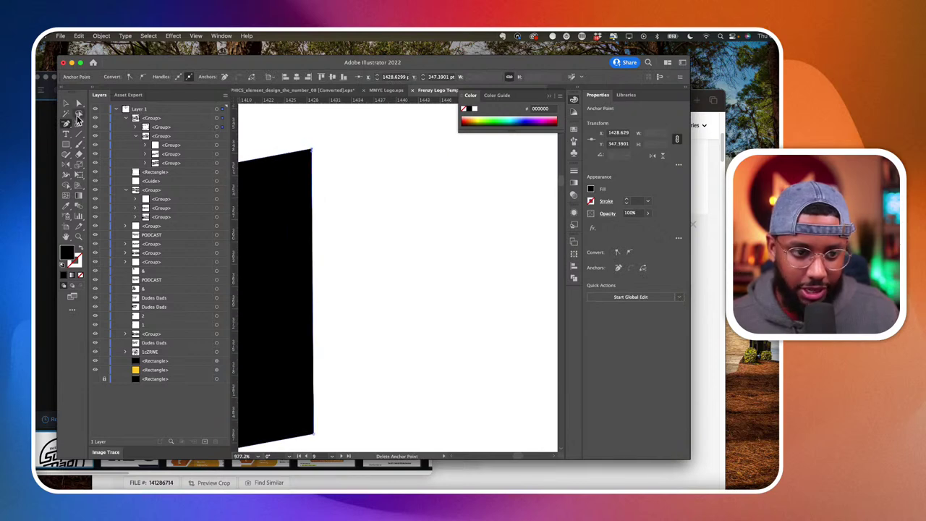
click(296, 200)
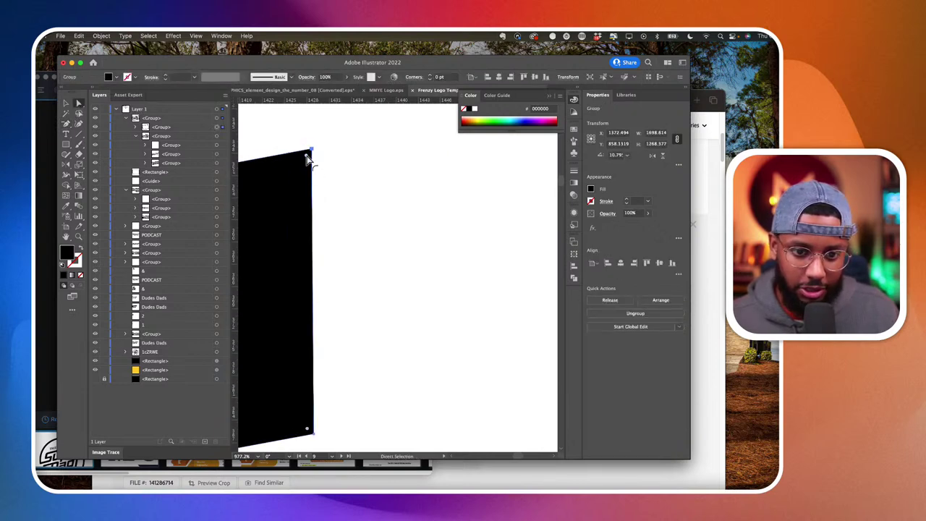
scroll(344, 248, down, 1)
drag(352, 356, 322, 363)
scroll(323, 366, down, 10)
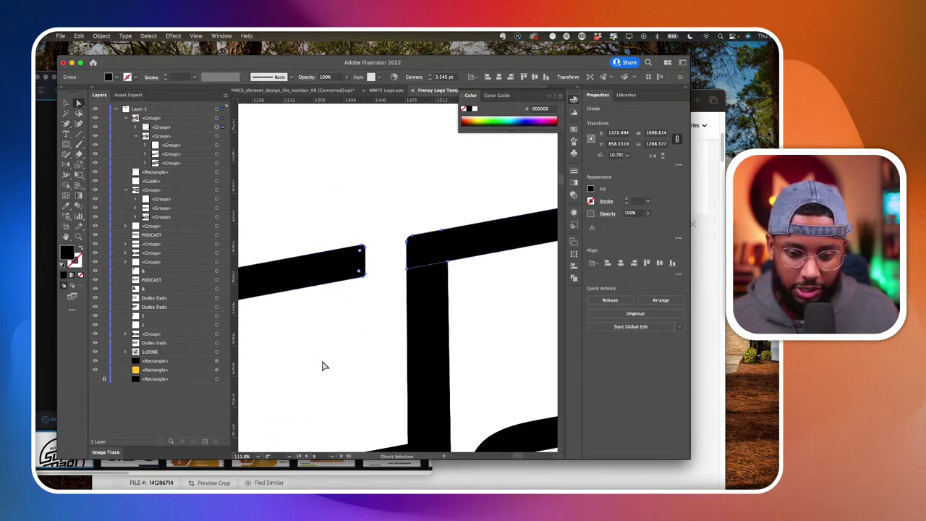
scroll(323, 365, down, 2)
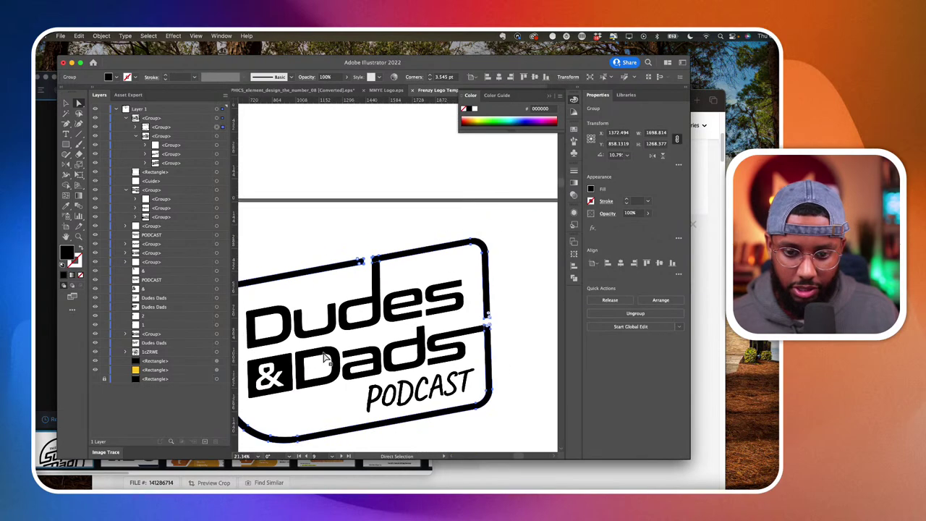
click(538, 233)
scroll(447, 281, down, 1)
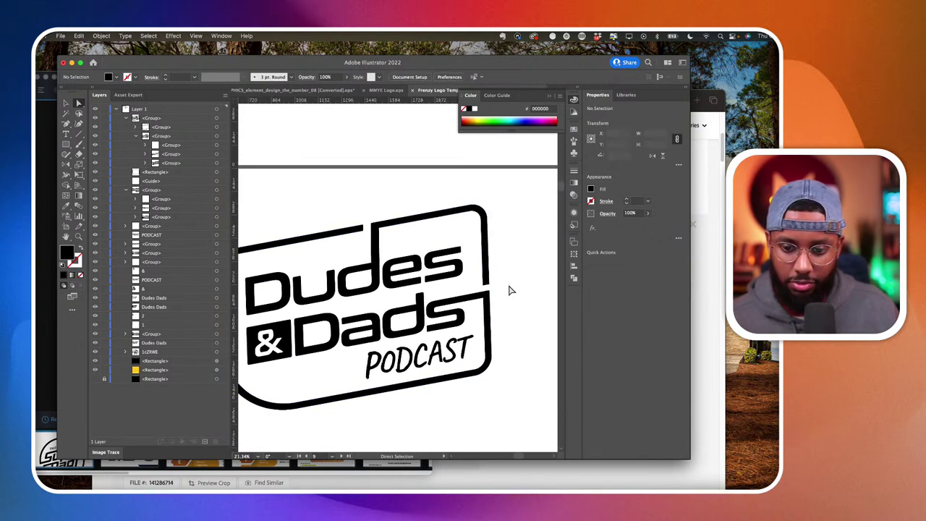
Raise the outer anchor of the frame end above the extended s and convert it to a corner to straighten the edge.
scroll(498, 294, up, 5)
click(453, 289)
scroll(452, 291, up, 5)
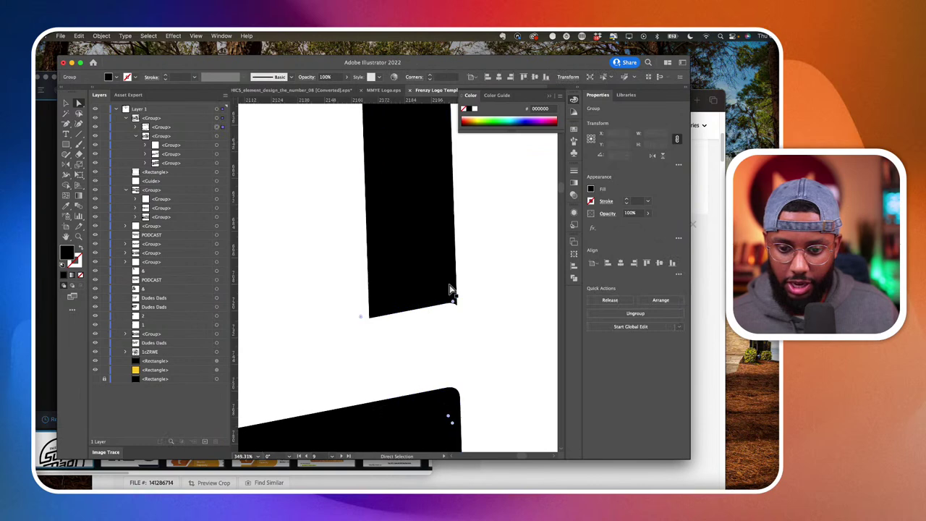
click(467, 329)
scroll(466, 332, up, 2)
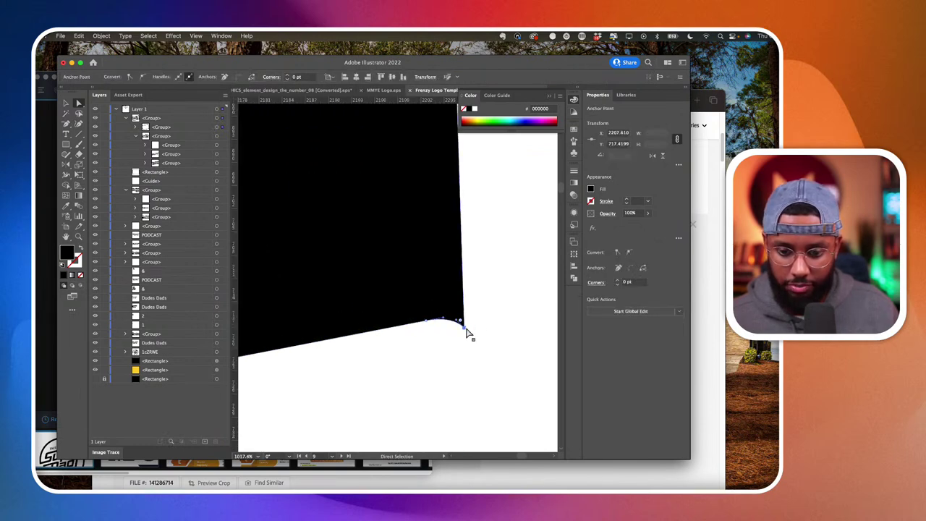
drag(467, 333, 461, 312)
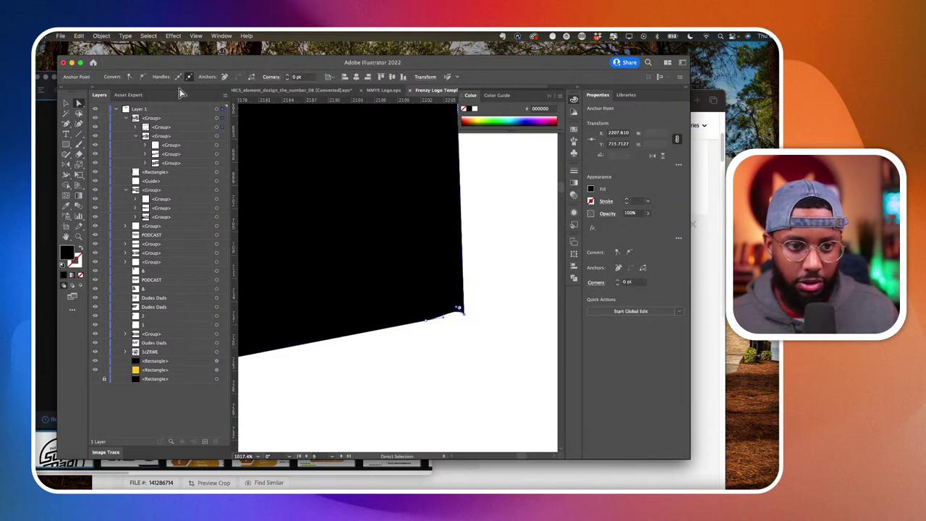
click(142, 77)
click(130, 77)
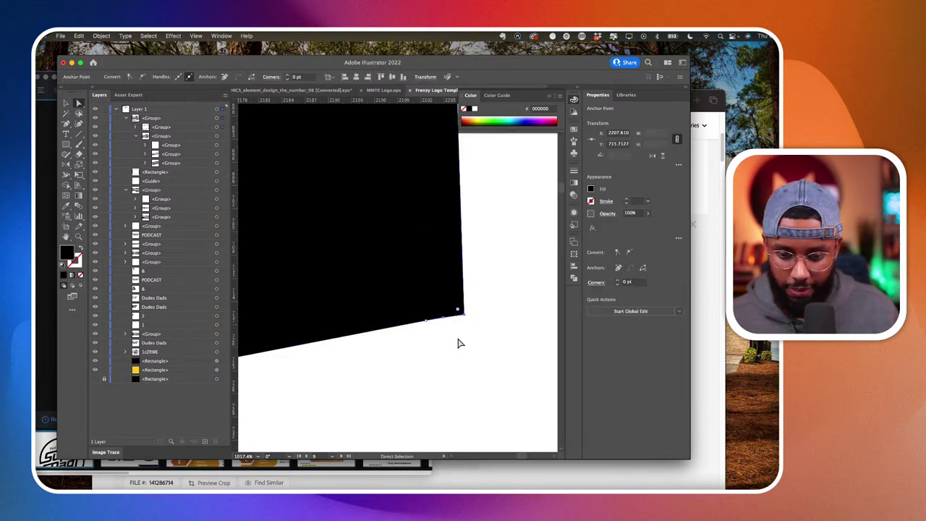
Align the outer corner anchor with the slanted cut above the extended s and delete the extra anchors along that edge.
scroll(457, 342, up, 3)
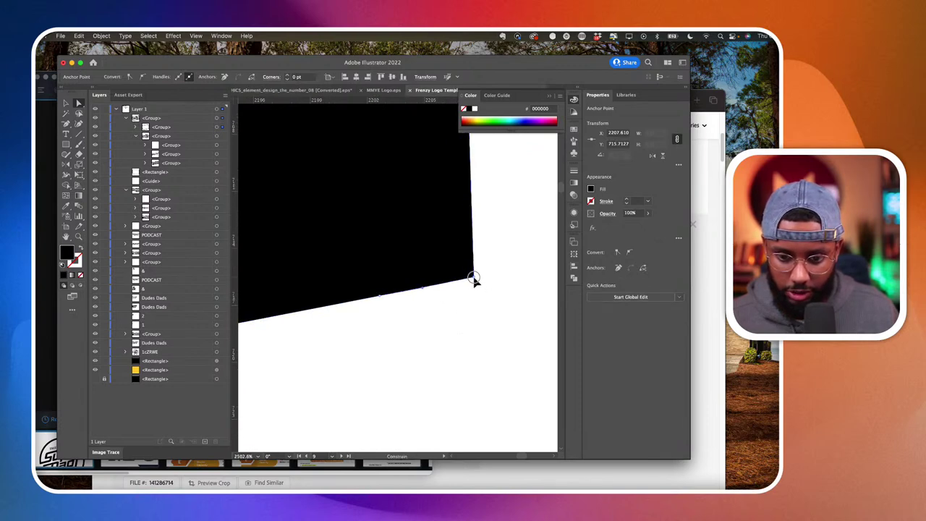
click(71, 125)
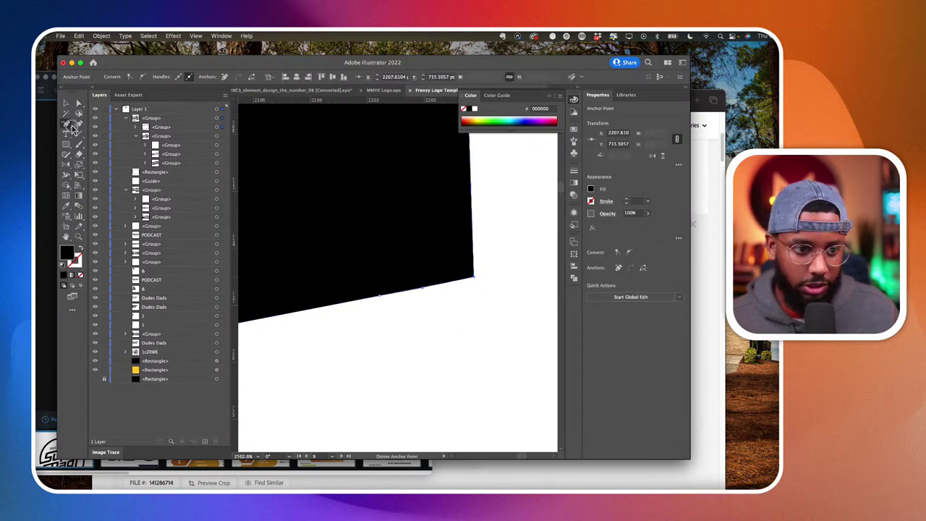
click(380, 296)
scroll(420, 316, down, 3)
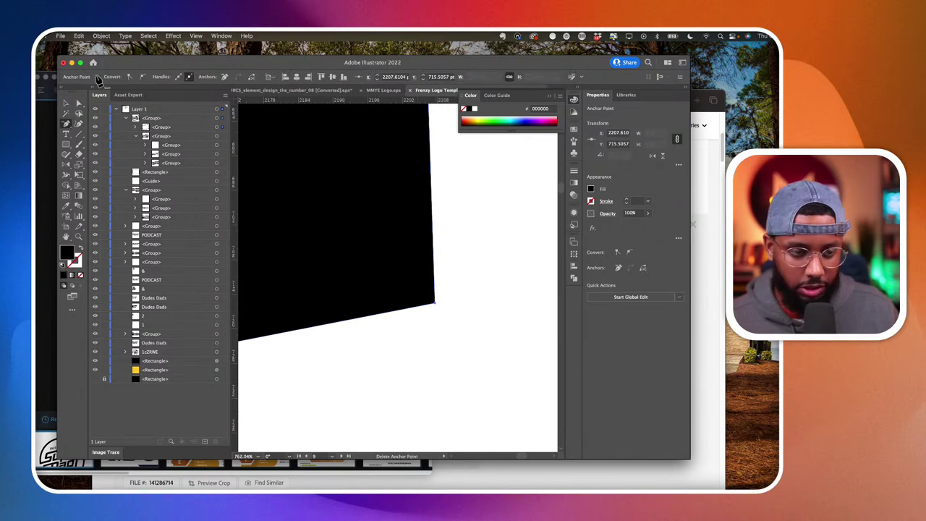
Round both corners of the frame end above the extended s to about 3.97 pt.
click(78, 102)
scroll(444, 297, down, 2)
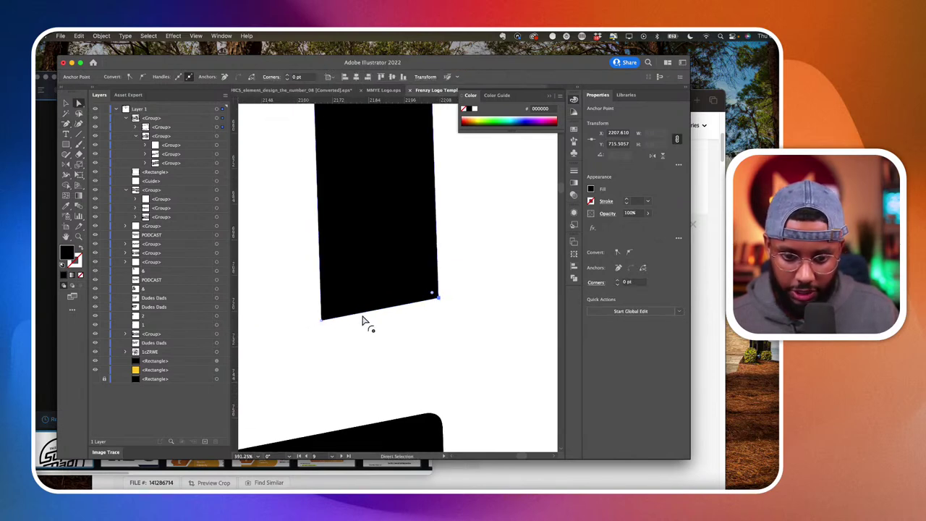
shift+click(434, 295)
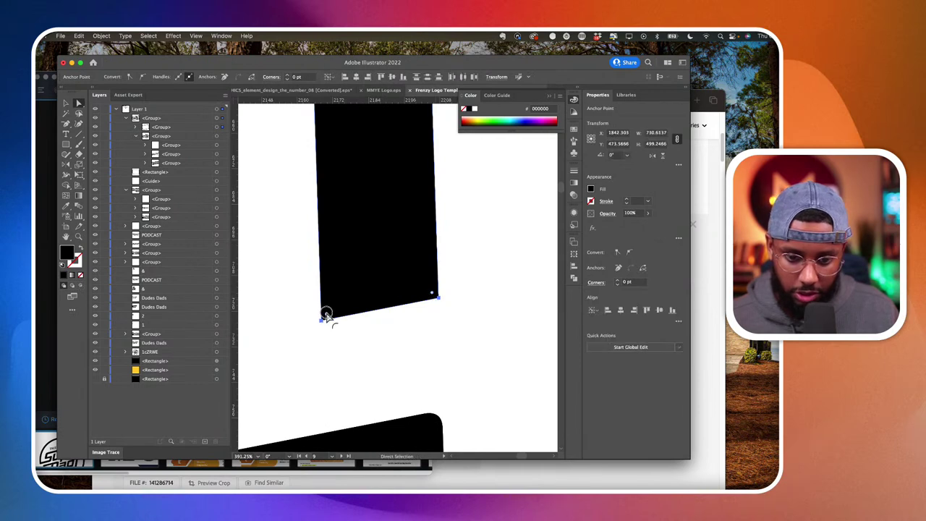
mouse_move(326, 316)
mouse_down()
mouse_move(330, 295)
mouse_move(326, 304)
mouse_up()
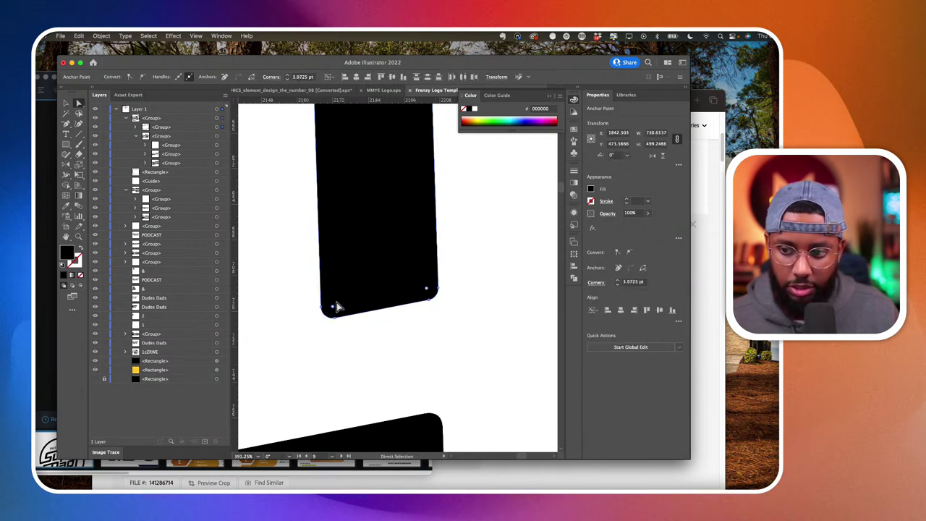
scroll(498, 317, down, 10)
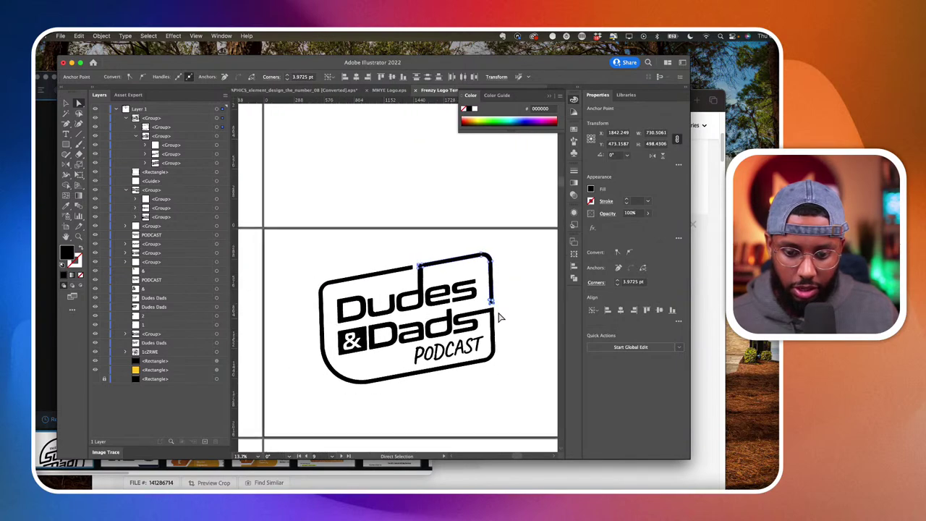
click(506, 325)
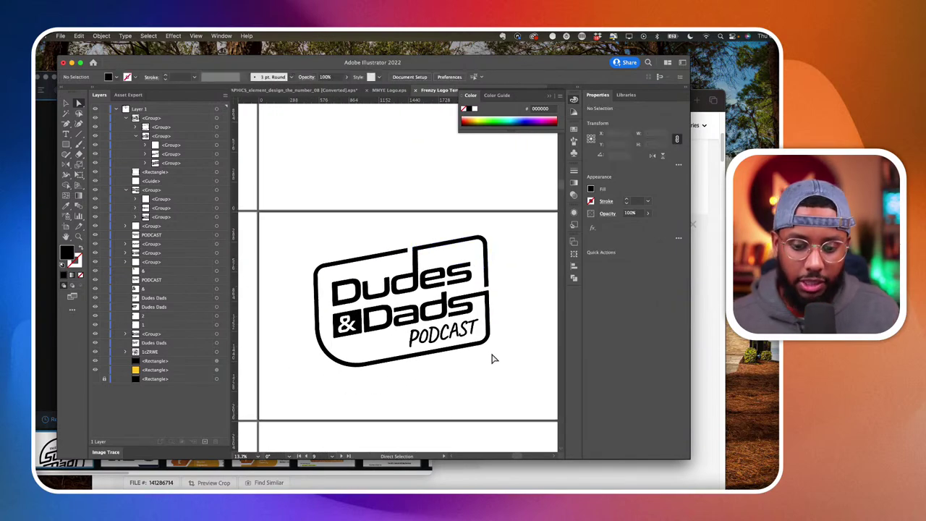
Move the Super Dad reference emblem onto the artboard directly below the slanted badge for comparison.
scroll(492, 359, up, 2)
scroll(492, 358, down, 5)
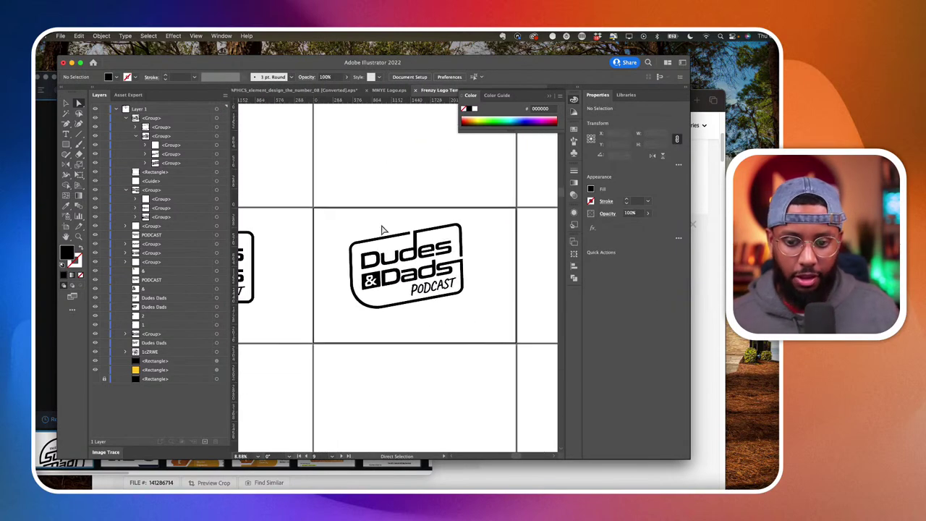
scroll(374, 236, down, 4)
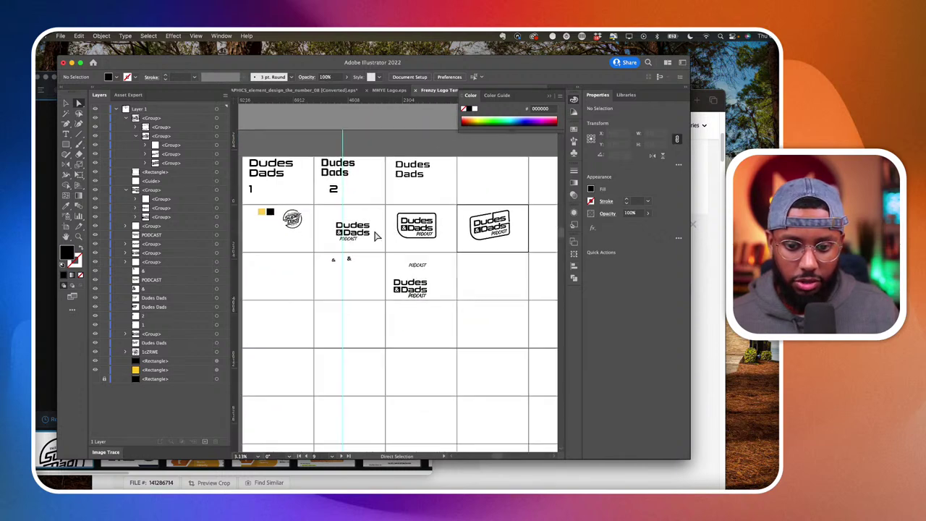
click(281, 209)
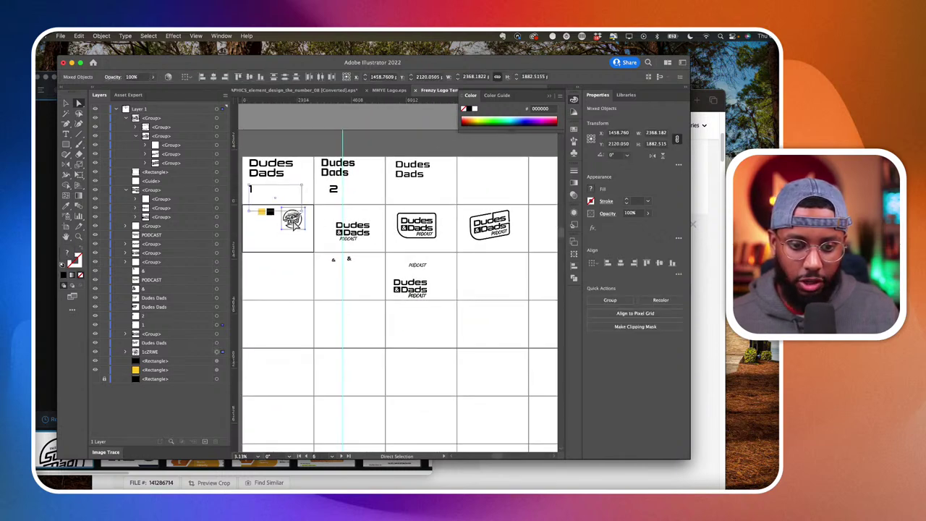
click(291, 244)
drag(292, 221, 496, 257)
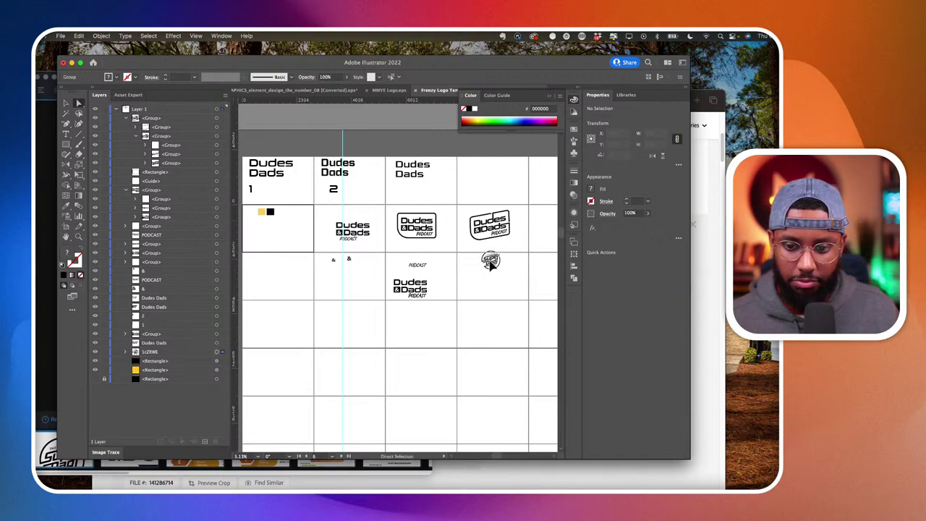
scroll(496, 259, up, 4)
scroll(497, 264, up, 2)
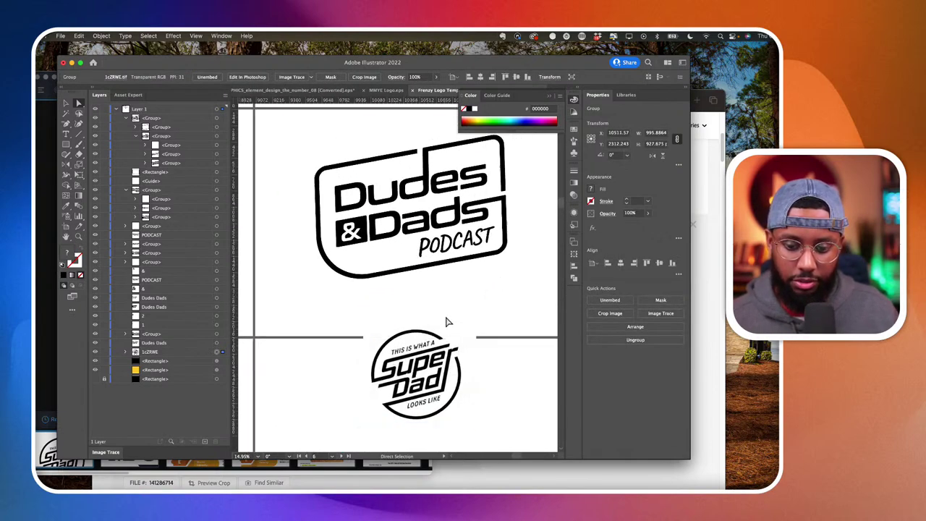
scroll(449, 320, down, 2)
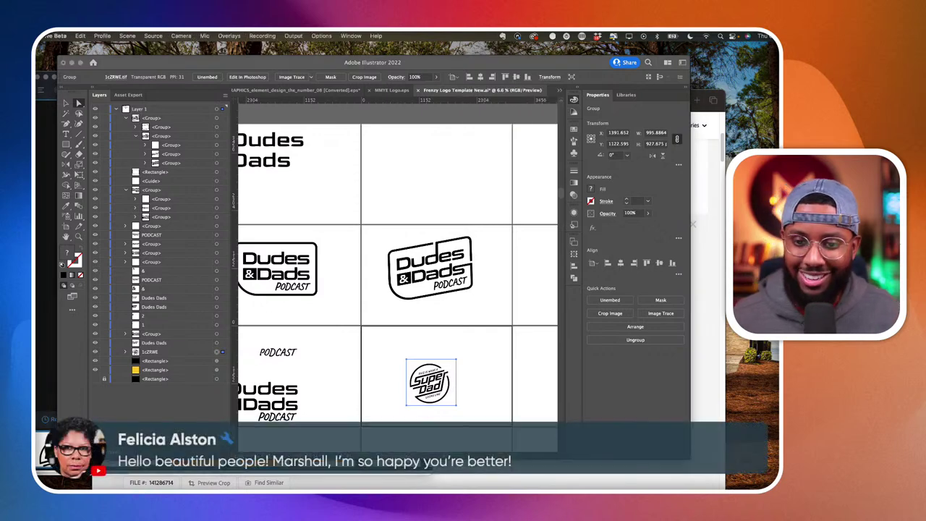
scroll(488, 303, up, 1)
click(488, 303)
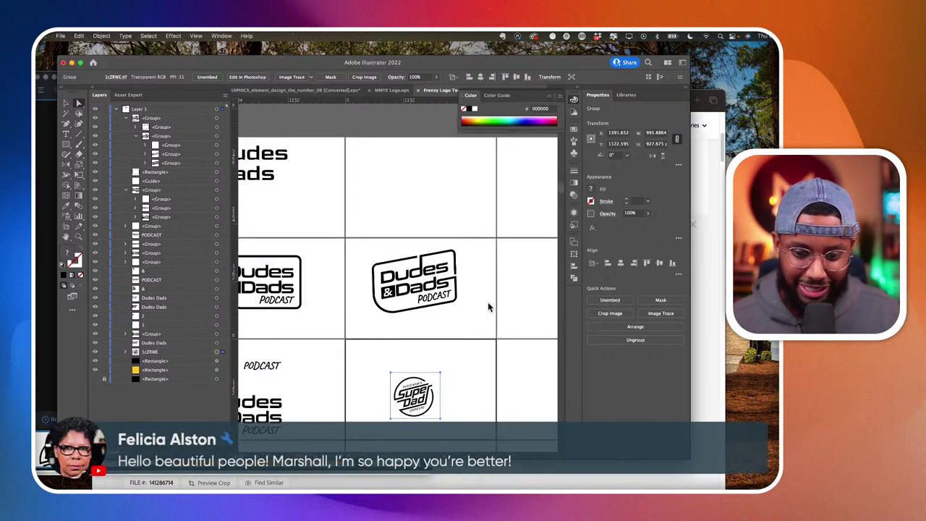
Scale the badge's handwritten PODCAST lettering down to about 631 pt wide and shift it slightly away from the frame's right side.
scroll(443, 309, up, 3)
click(405, 289)
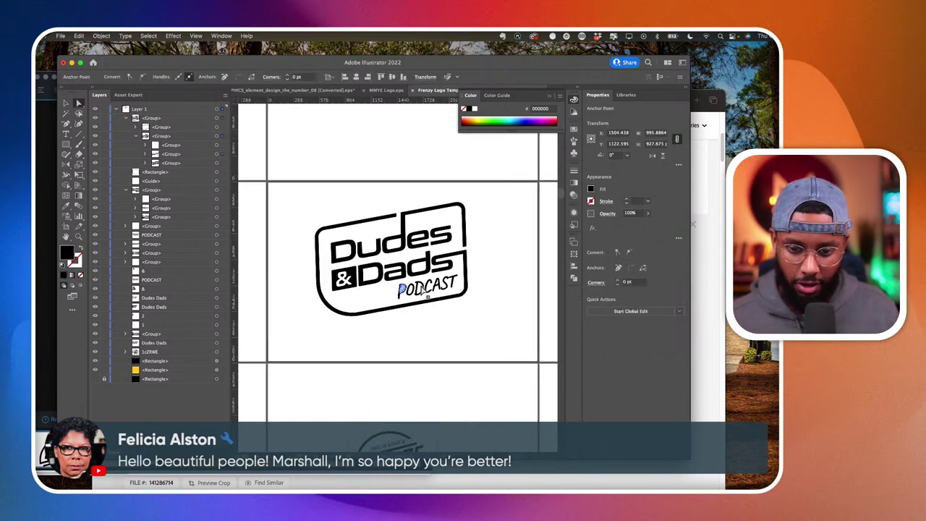
click(217, 153)
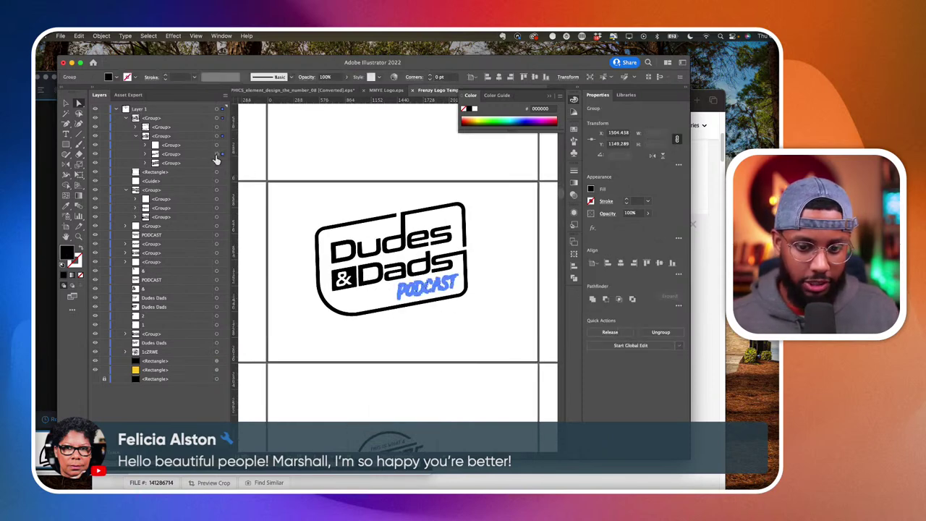
scroll(509, 312, up, 2)
scroll(314, 224, left, 3)
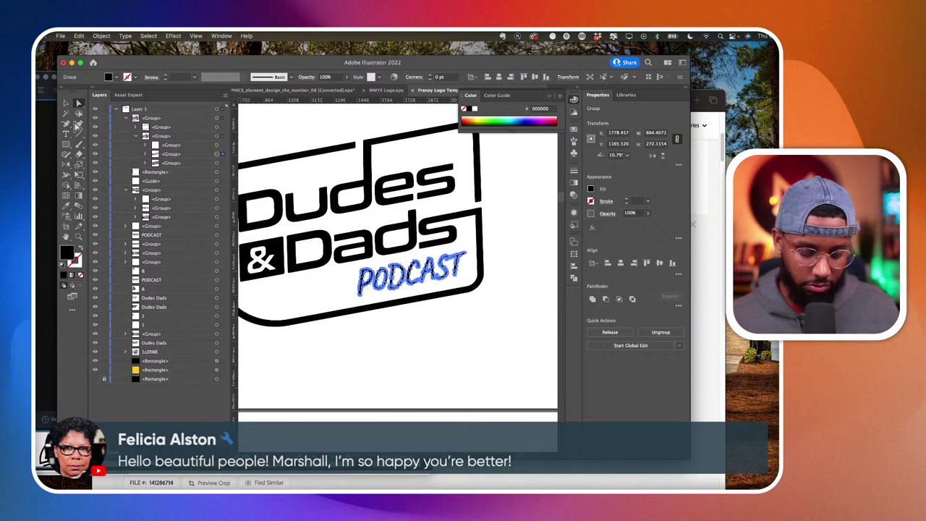
click(64, 106)
scroll(471, 267, up, 2)
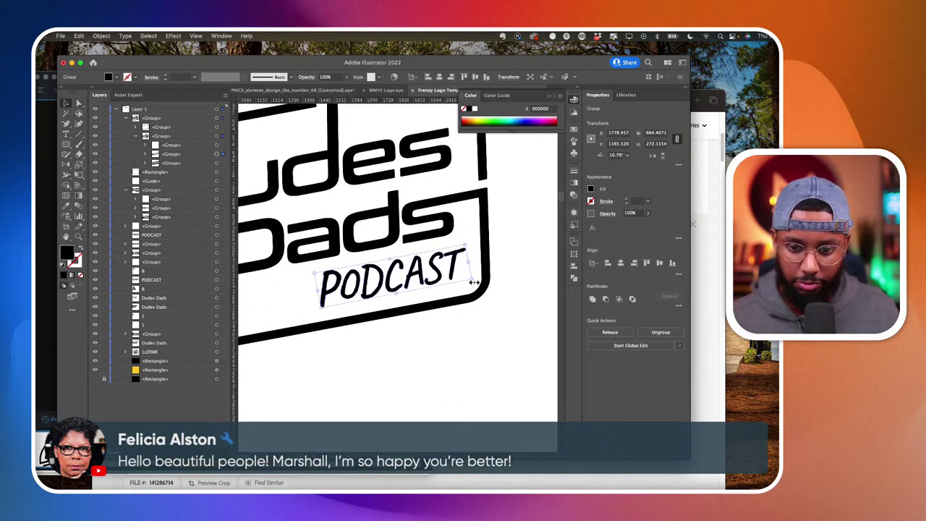
scroll(465, 281, left, 2)
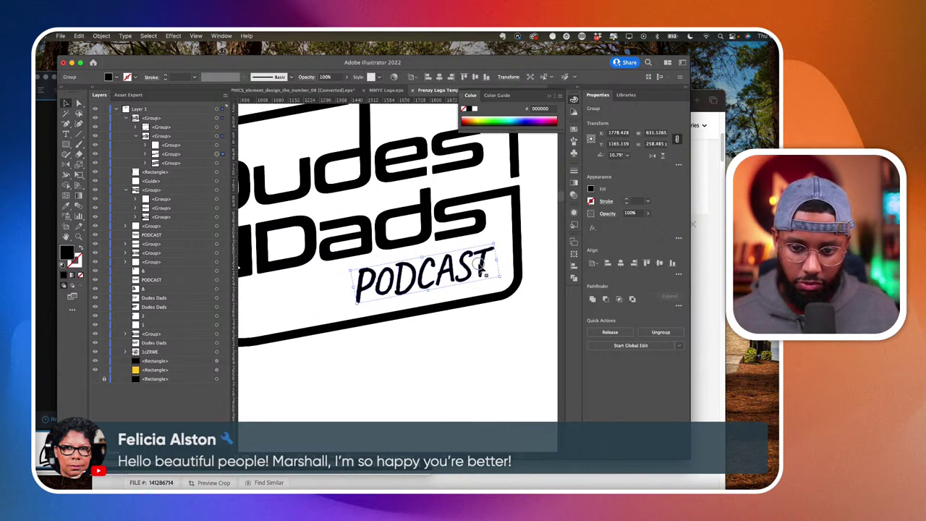
drag(478, 266, 470, 266)
scroll(470, 266, down, 5)
click(491, 293)
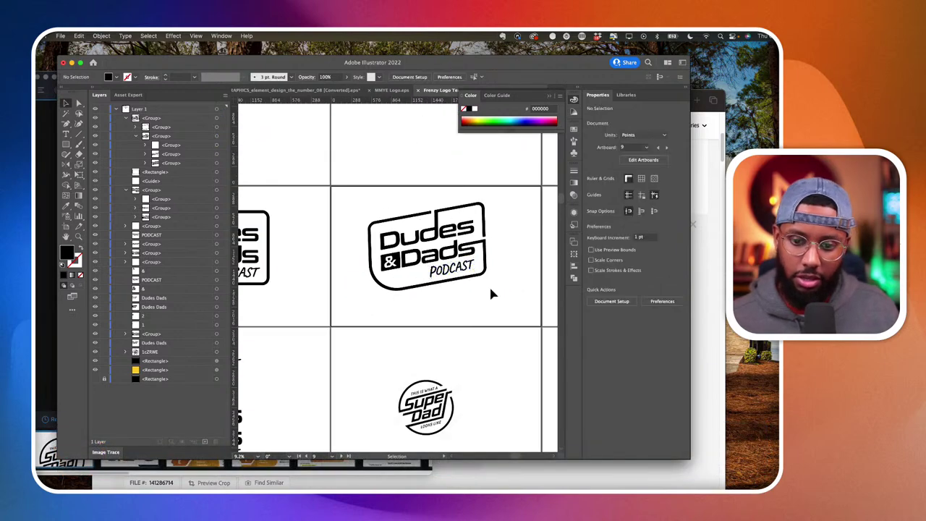
Duplicate the slanted badge onto the empty artboard to its right and position the copy near that artboard's centre.
scroll(456, 280, down, 2)
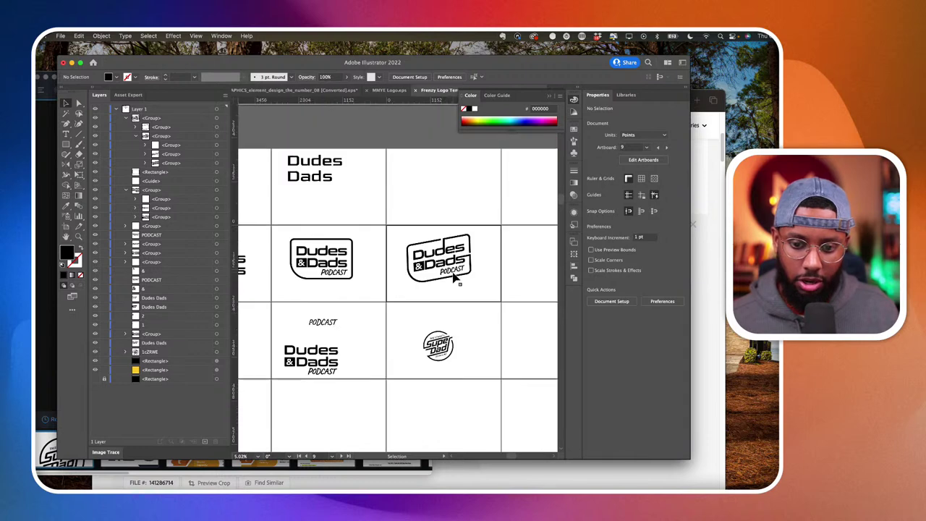
click(426, 249)
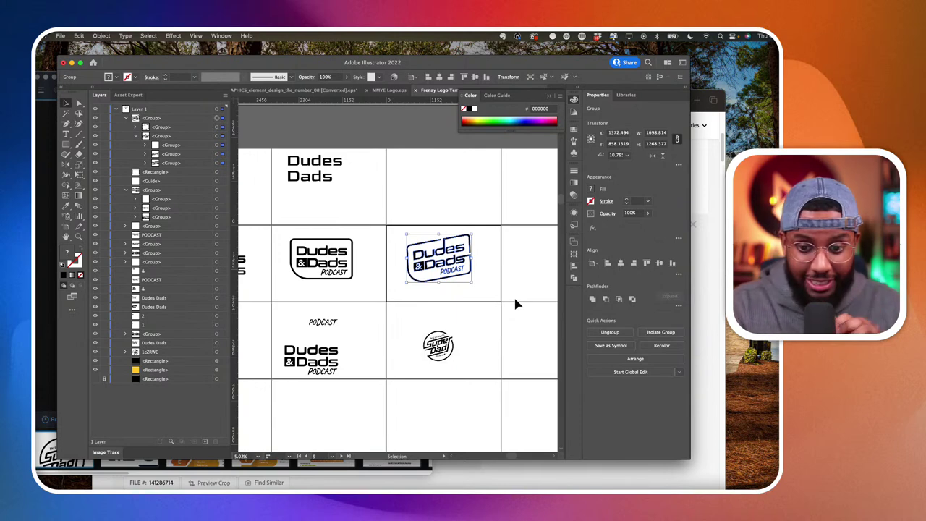
scroll(452, 252, right, 1)
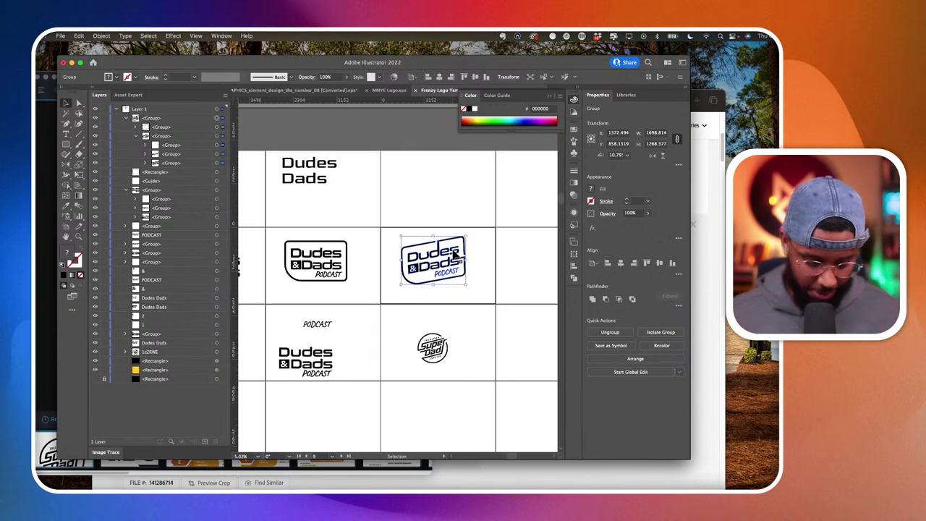
scroll(415, 269, right, 2)
drag(415, 269, 505, 277)
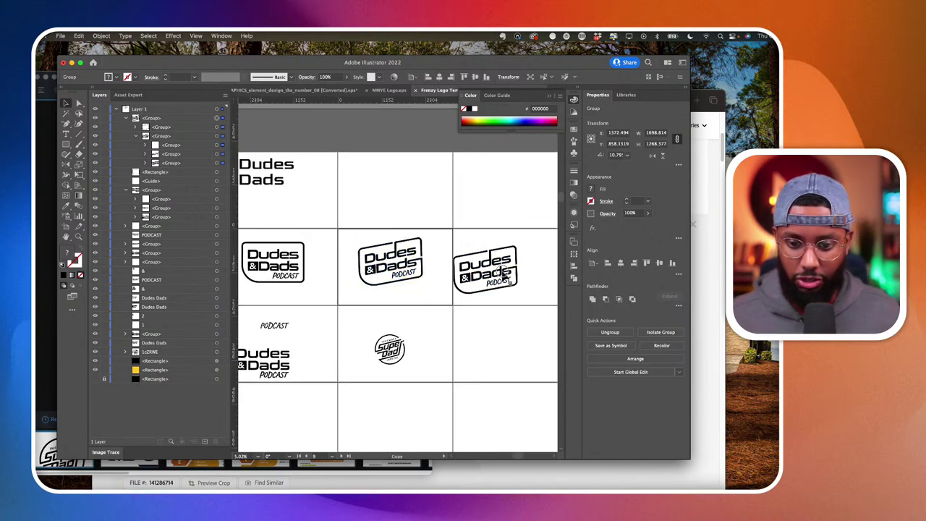
scroll(473, 289, right, 5)
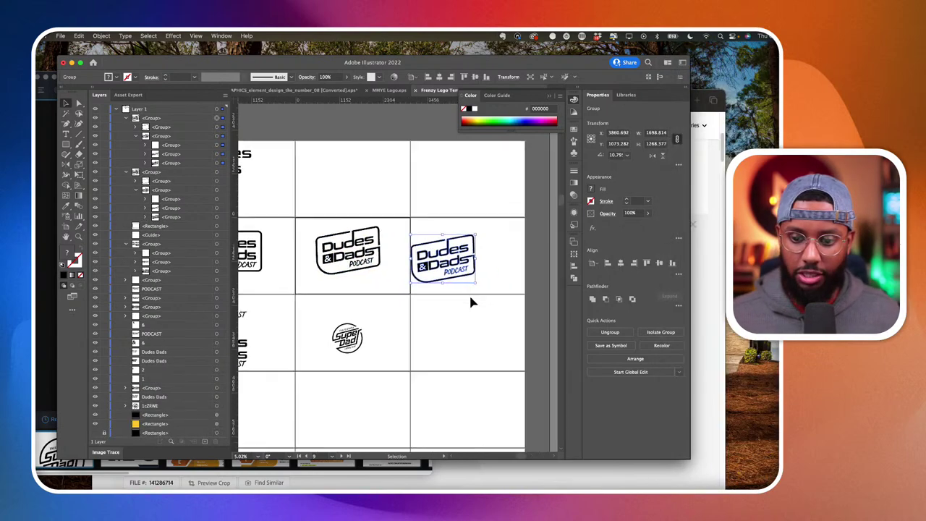
scroll(400, 257, up, 5)
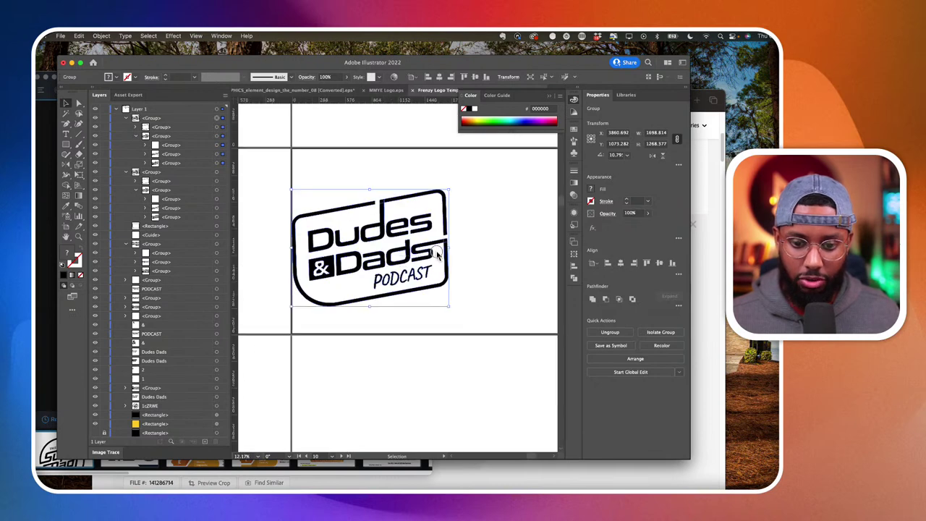
click(436, 255)
scroll(393, 258, down, 3)
drag(316, 209, 429, 251)
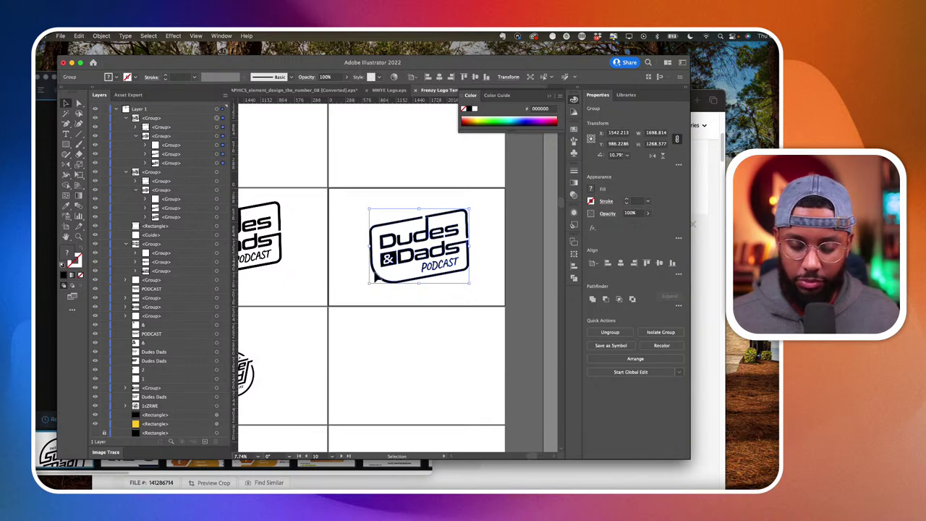
Merge the extended d and s with their adjoining frame segments in the badge copy using Shape Builder, and deselect the artwork.
key(shift+m)
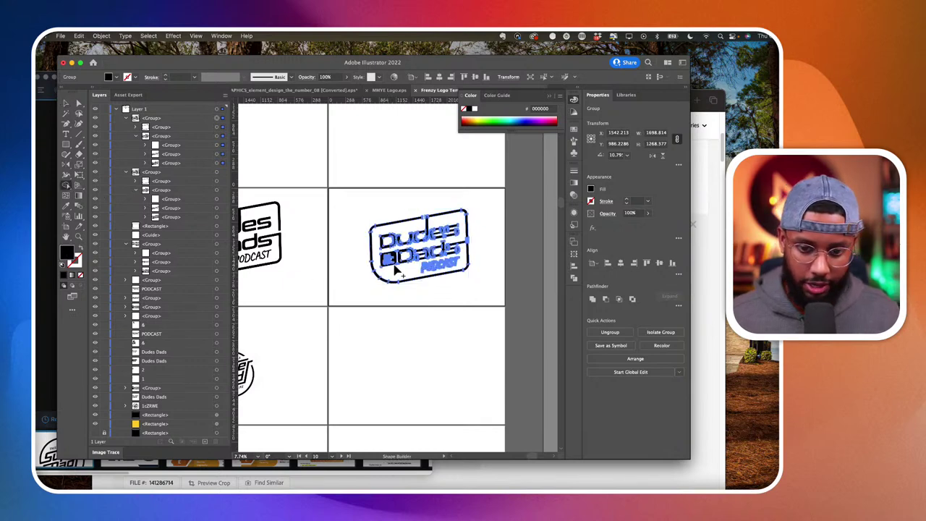
scroll(394, 270, up, 10)
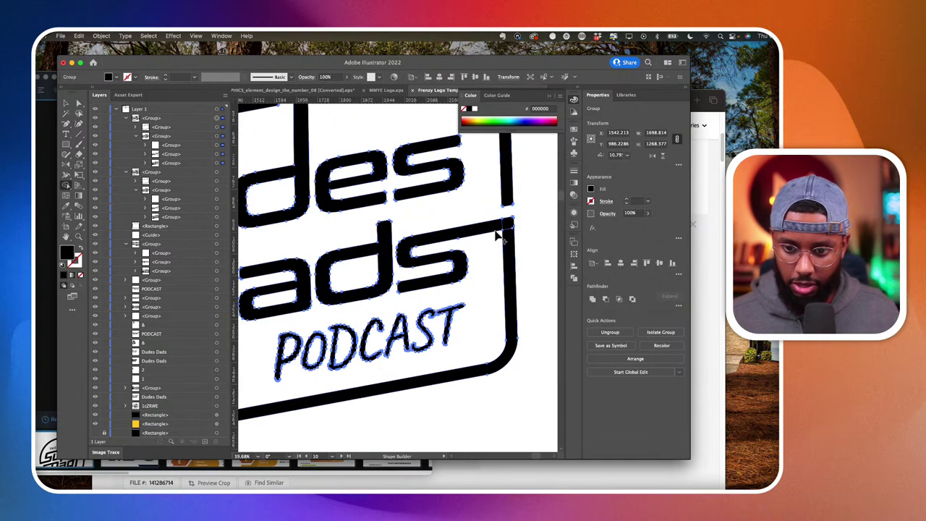
scroll(509, 253, up, 3)
scroll(509, 254, left, 2)
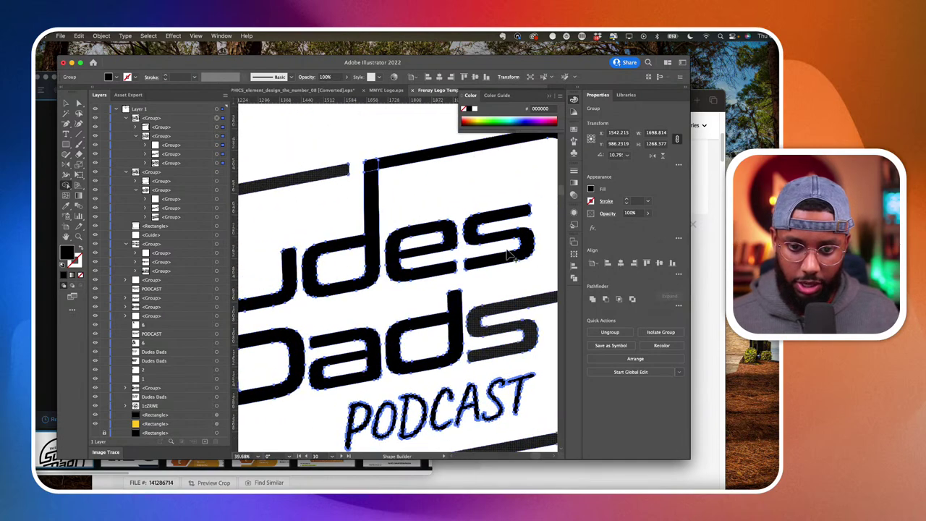
scroll(370, 181, down, 5)
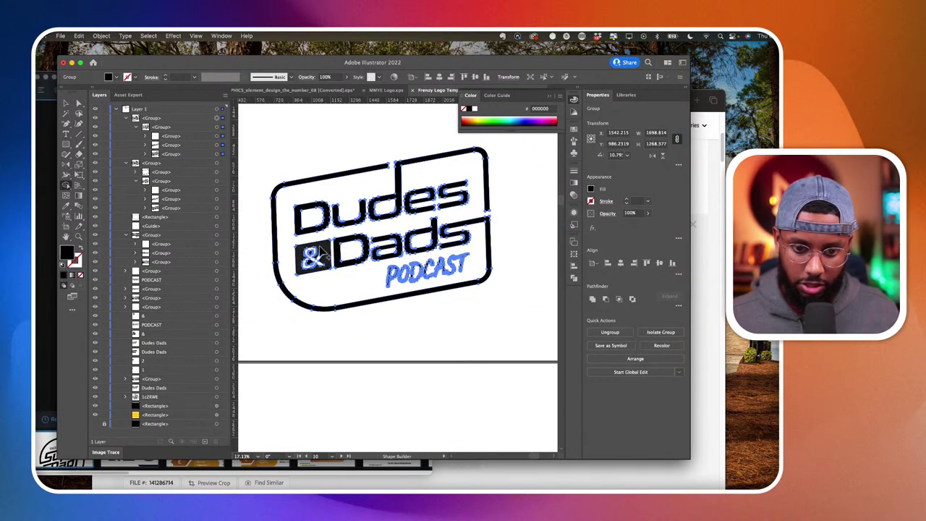
scroll(310, 282, up, 3)
key(v)
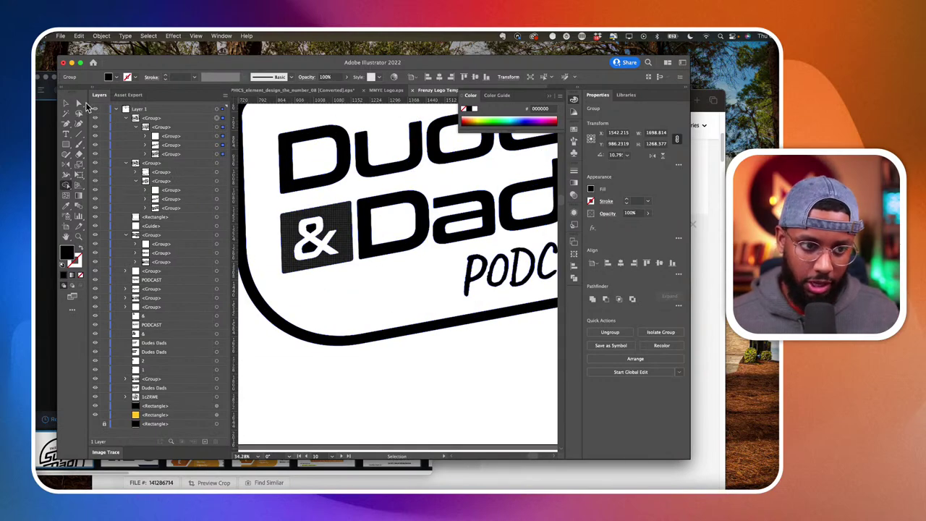
click(79, 103)
click(343, 379)
scroll(344, 380, down, 3)
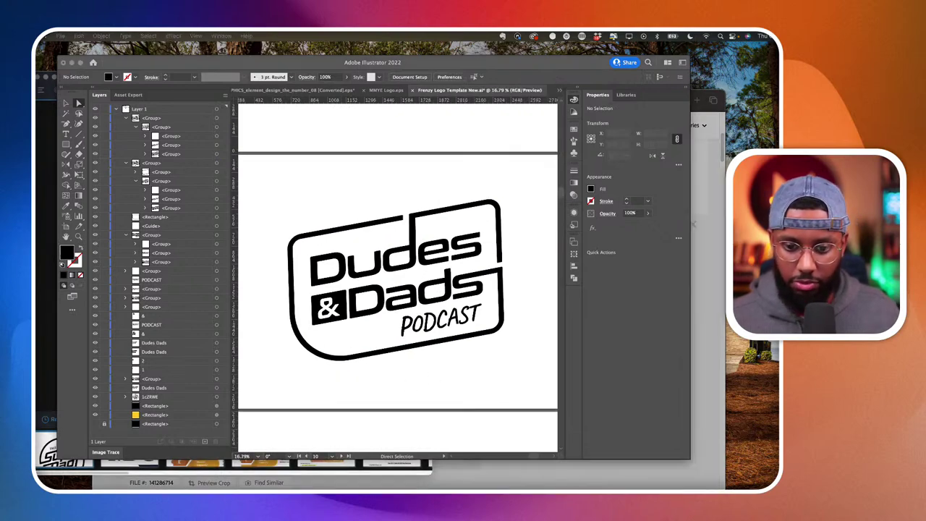
Switch to the browser, open coolors.co, accept all cookies and dismiss the What's new overlay.
click(449, 100)
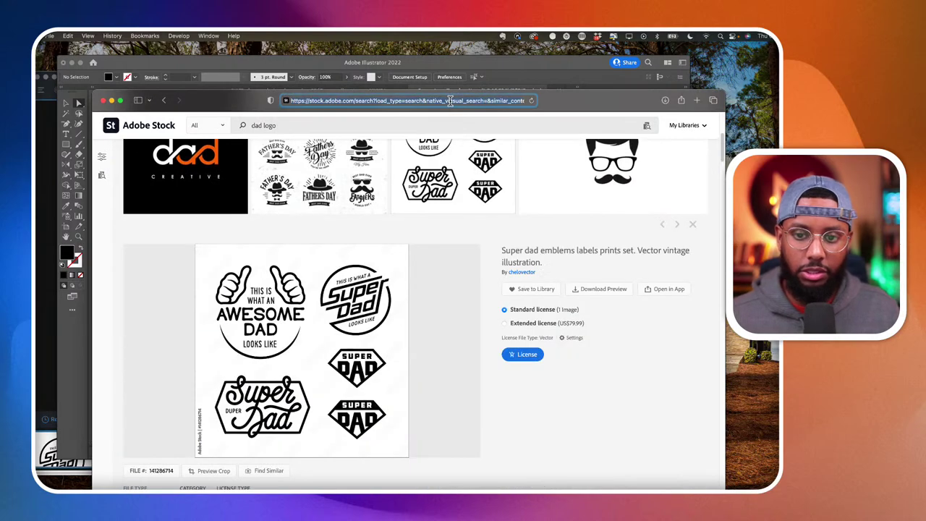
text(coolors.co)
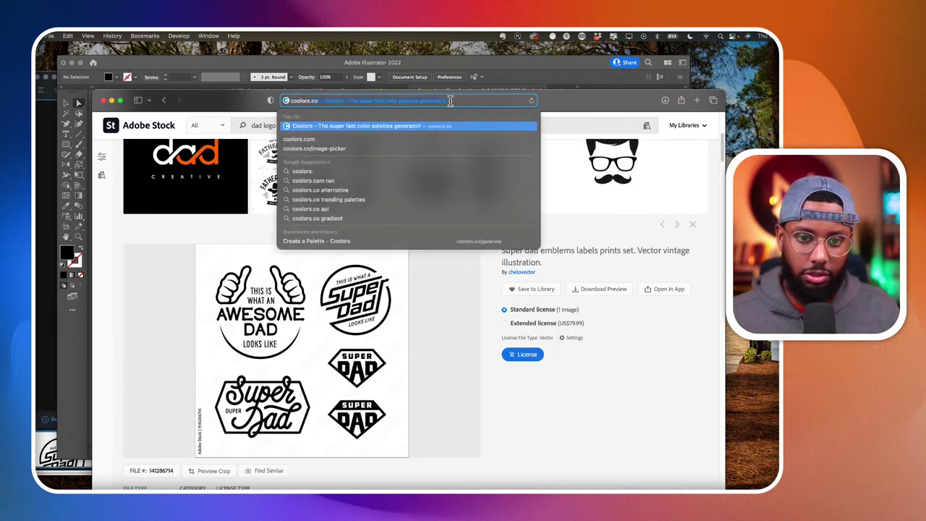
key(Return)
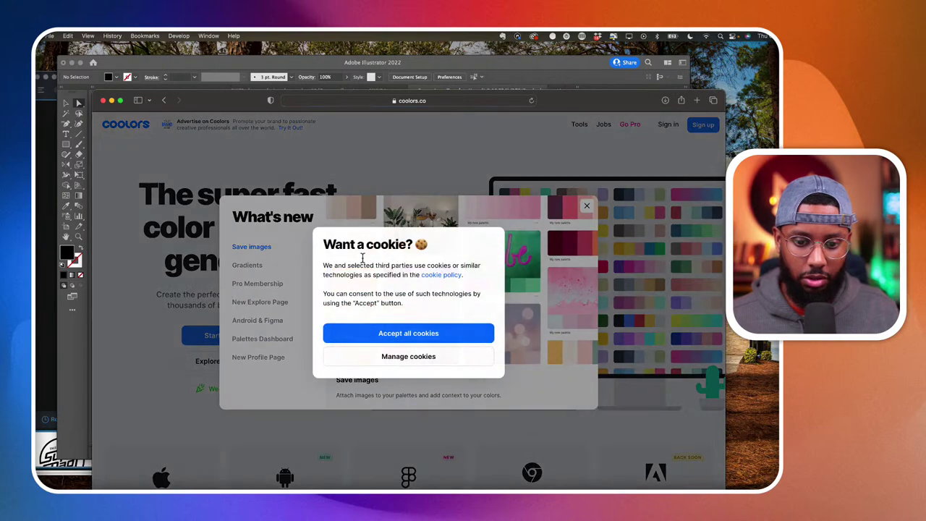
click(408, 333)
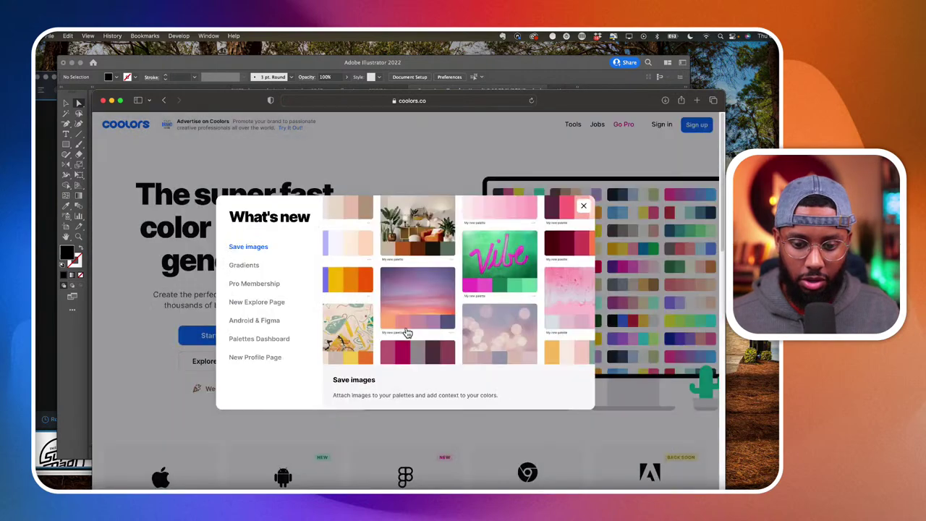
click(583, 210)
Start the Coolors palette generator and dismiss its tutorial.
click(289, 335)
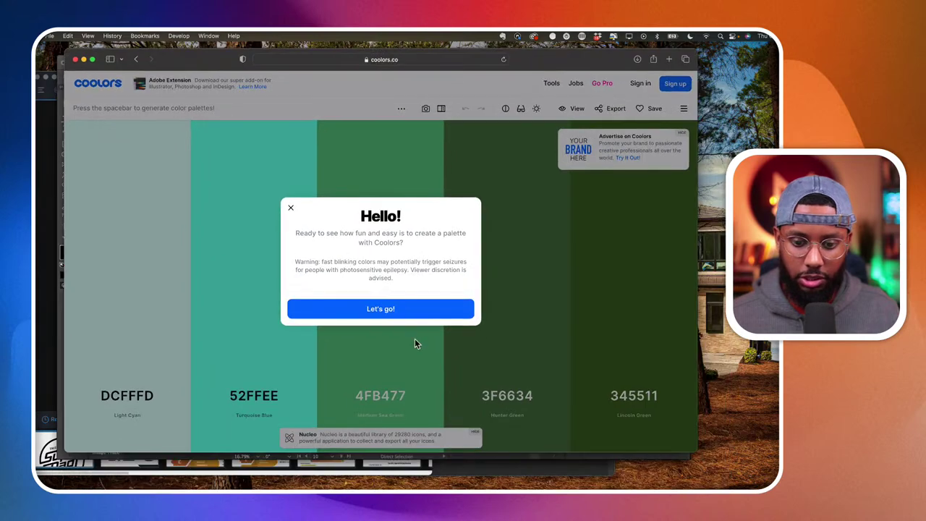
click(414, 313)
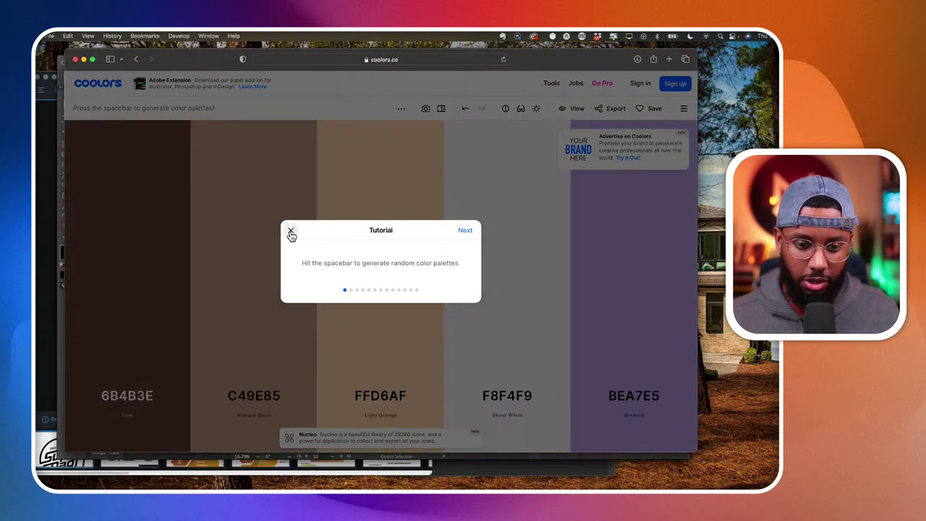
click(291, 230)
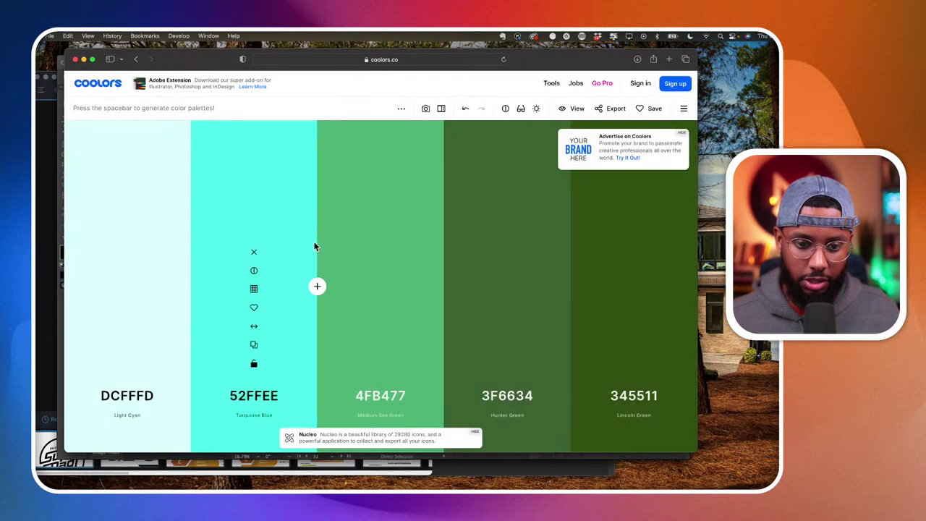
Generate new palettes and capture a 345 x 156 screenshot across the adjoining 011627 navy and FF0022 red swatches.
key(space)
key(space)
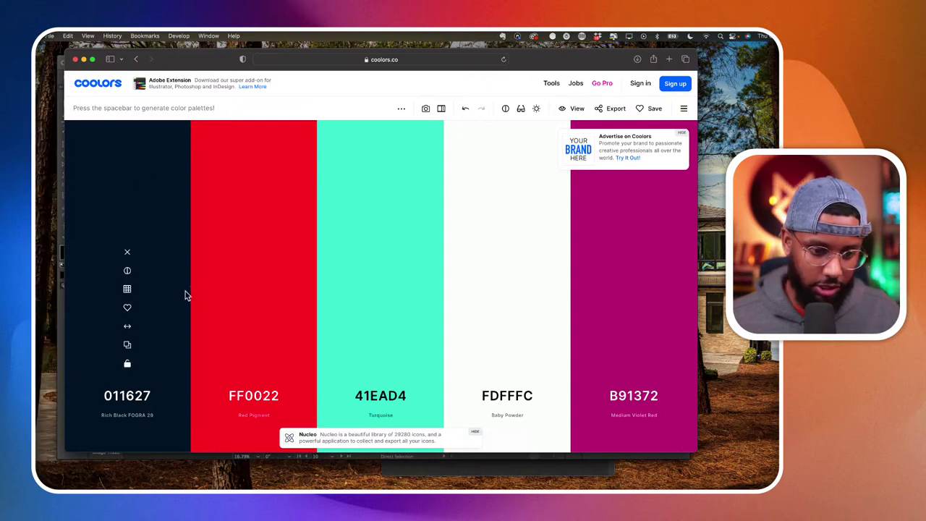
key(super+Tab)
key(super+shift+4)
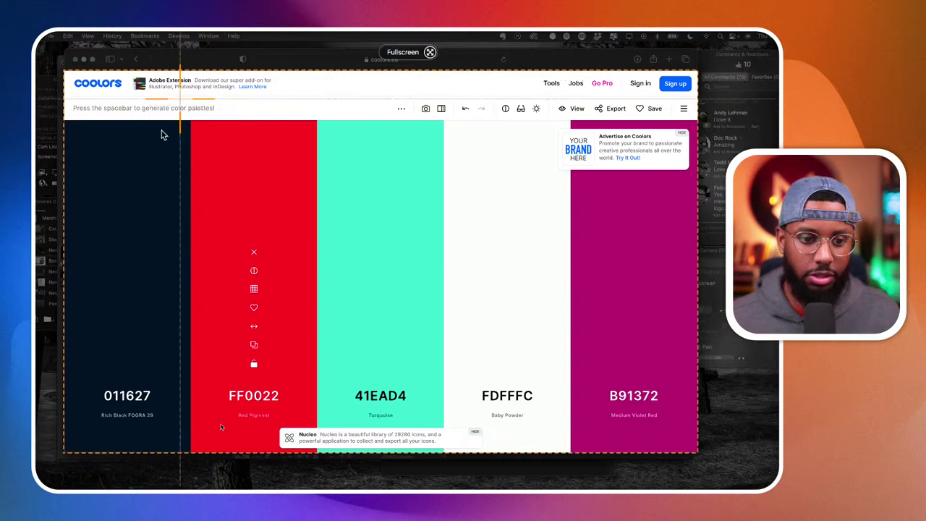
drag(115, 171, 263, 238)
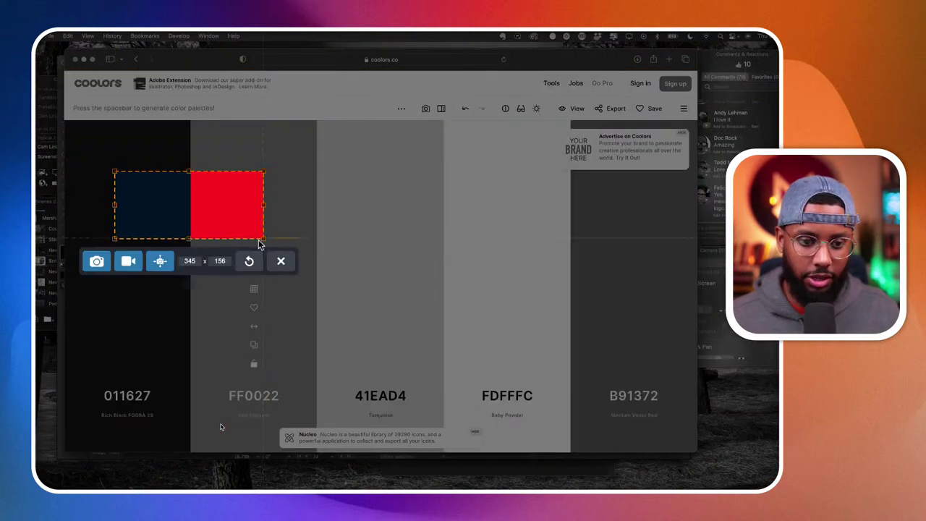
click(100, 272)
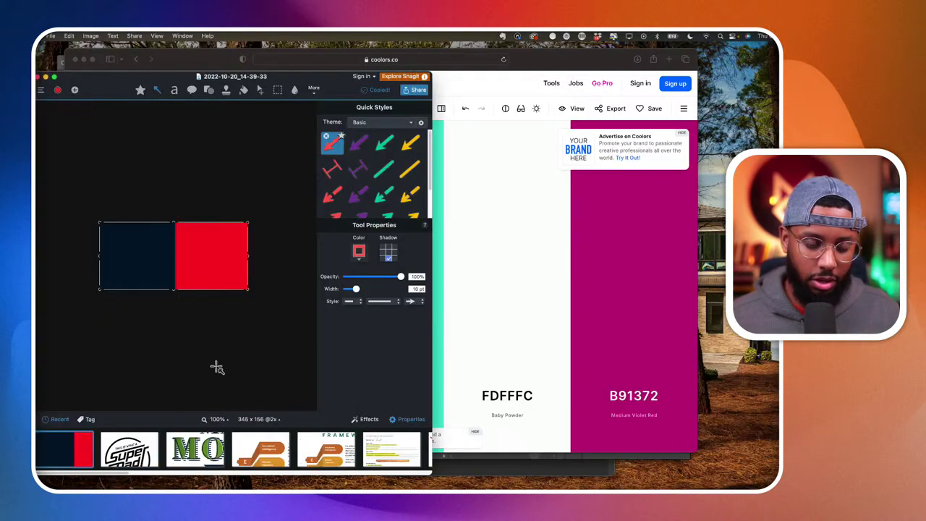
Return to the Coolors generator and browse through further random palettes for suitable badge colors.
click(510, 256)
key(space)
key(space)
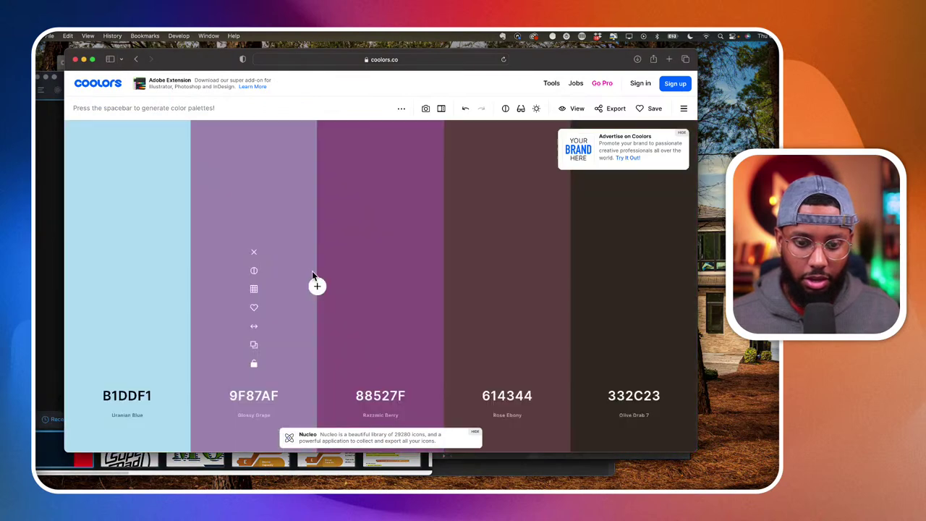
key(space)
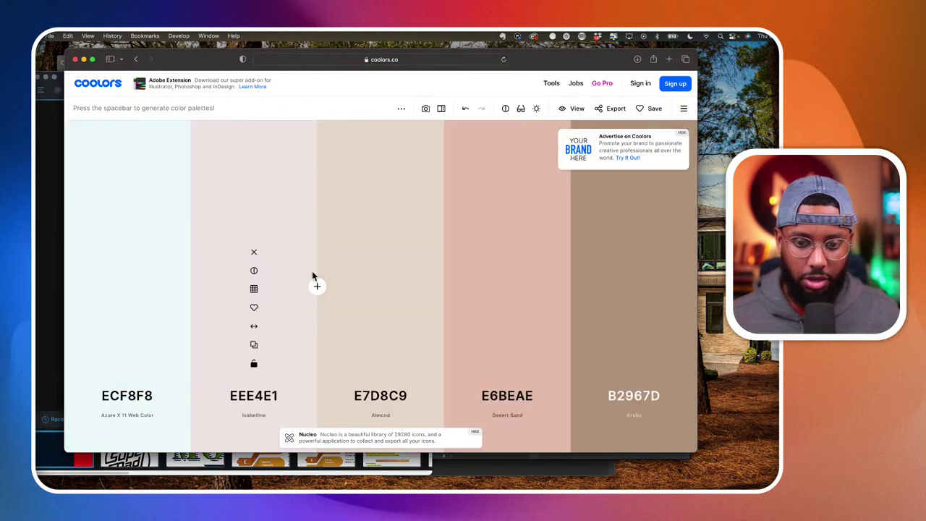
key(space)
key(space)
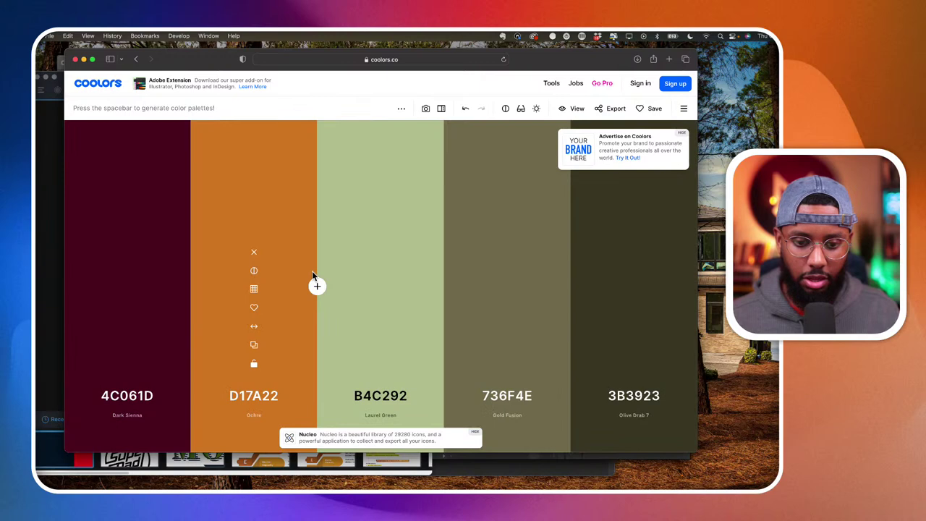
key(space)
key(space)
key(space)
key(space)
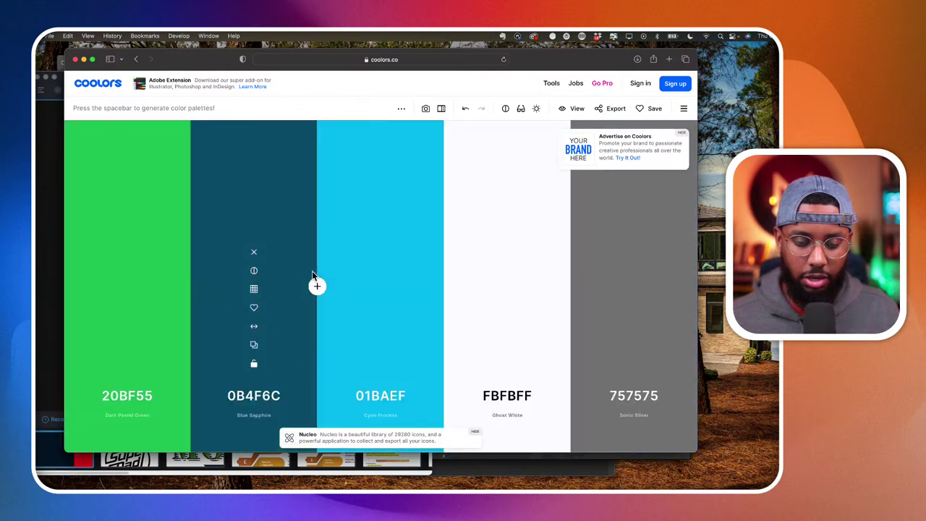
key(space)
key(space)
key(space)
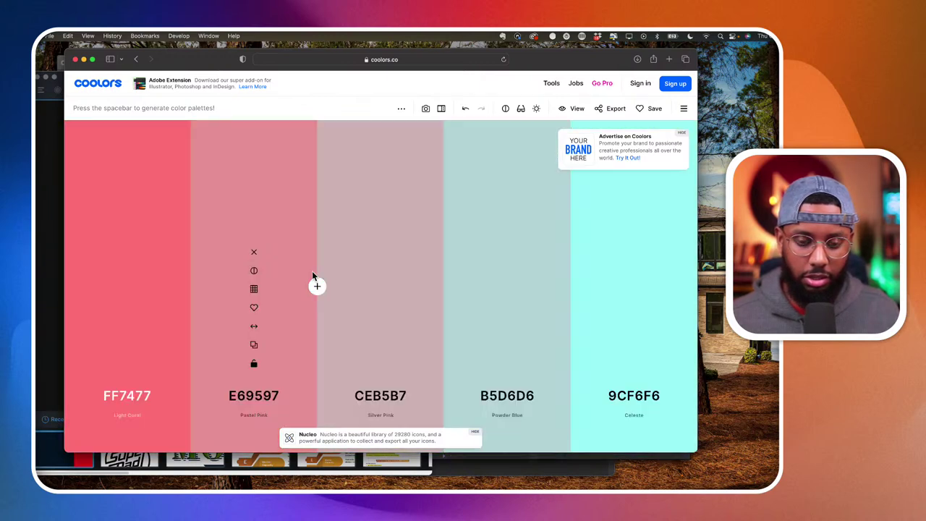
key(space)
key(space)
key(space)
key(space)
key(space)
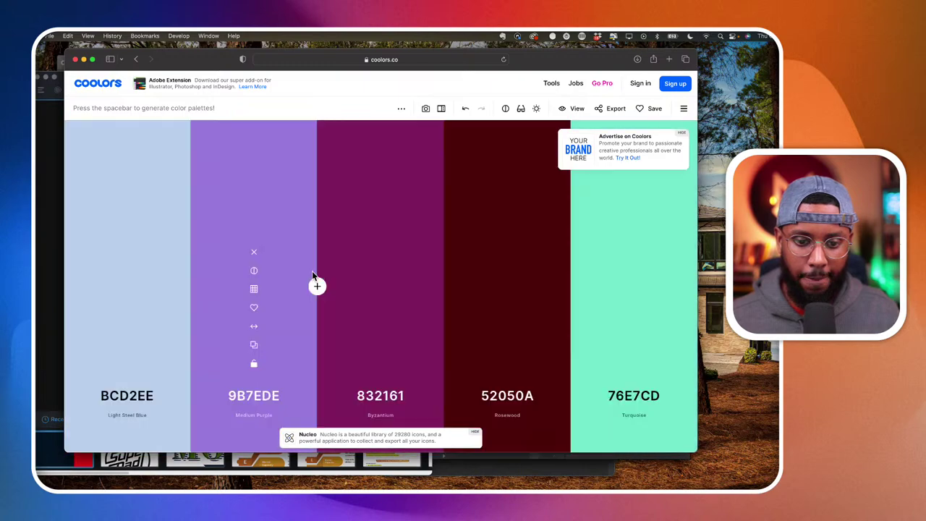
key(space)
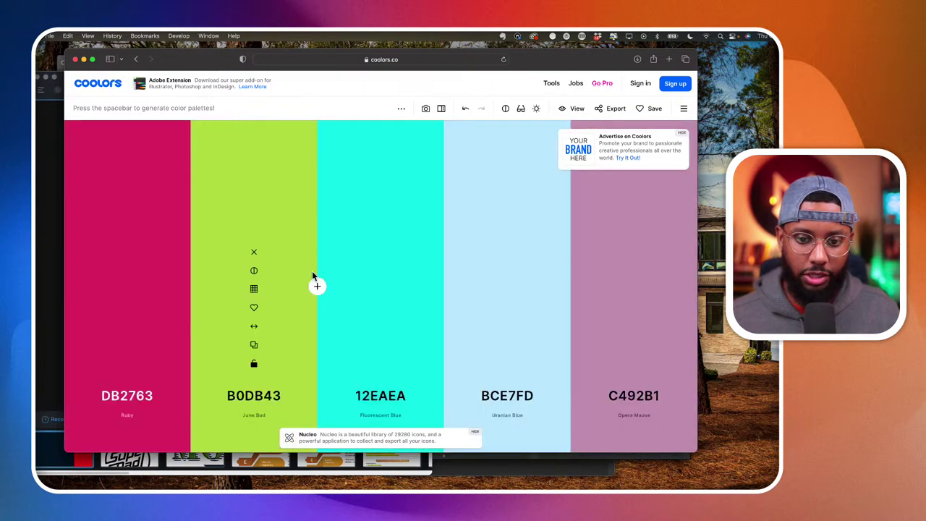
key(space)
key(space)
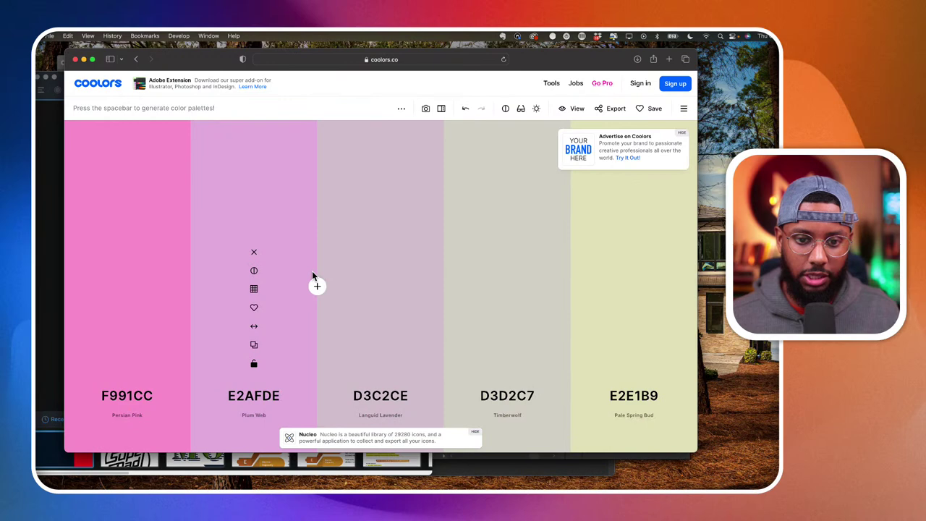
key(space)
key(space)
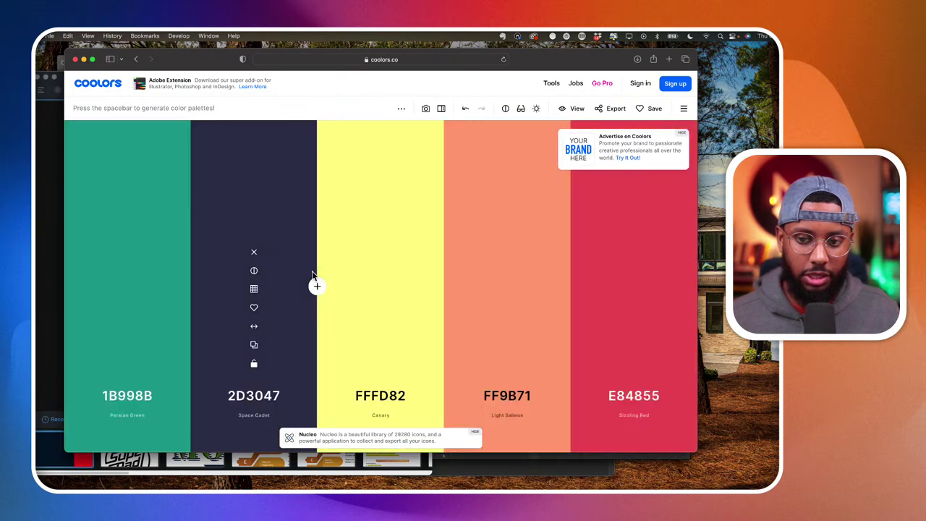
key(space)
key(space)
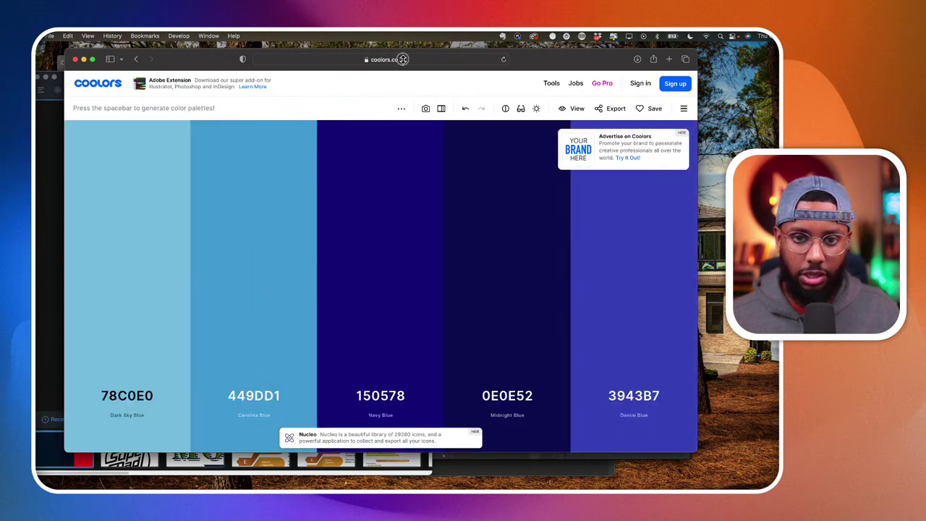
Start entering a new web search in the browser in place of the Coolors address.
click(403, 60)
text(log)
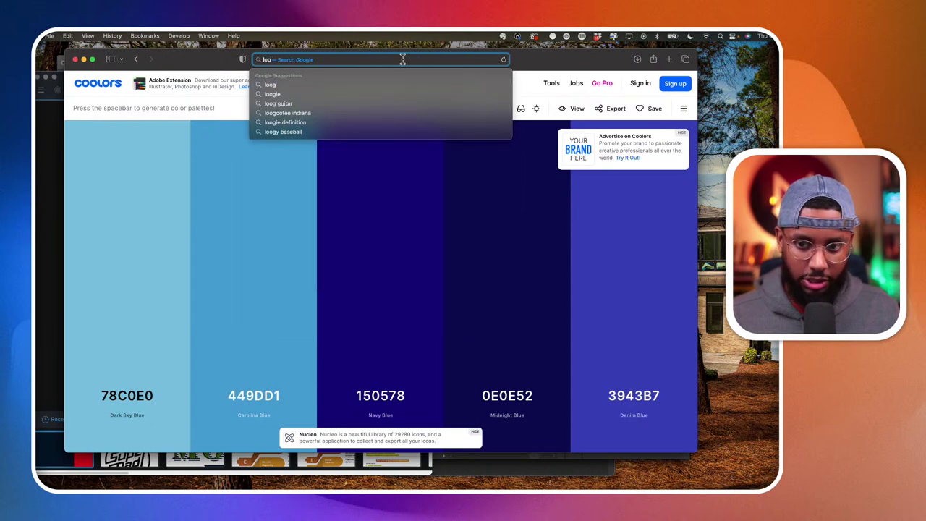
Search the web for "logo color schemes with orange".
text(o color)
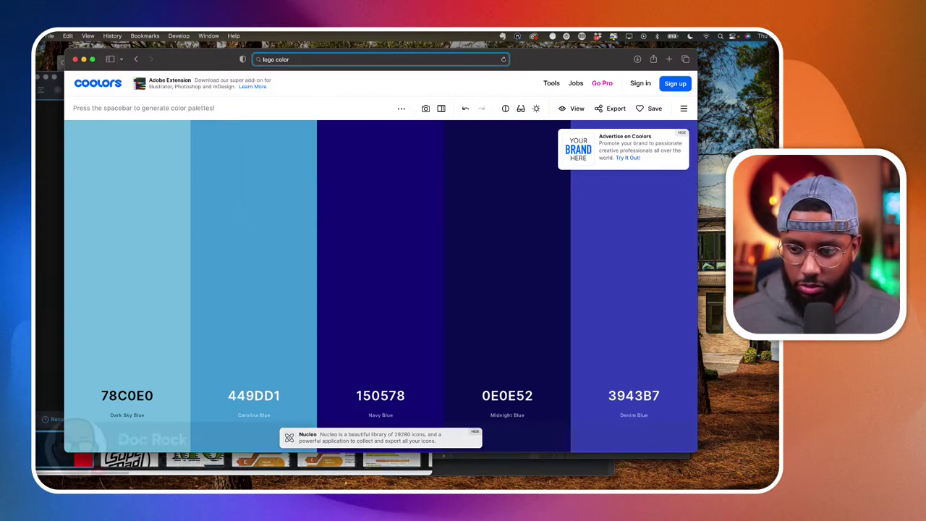
click(507, 289)
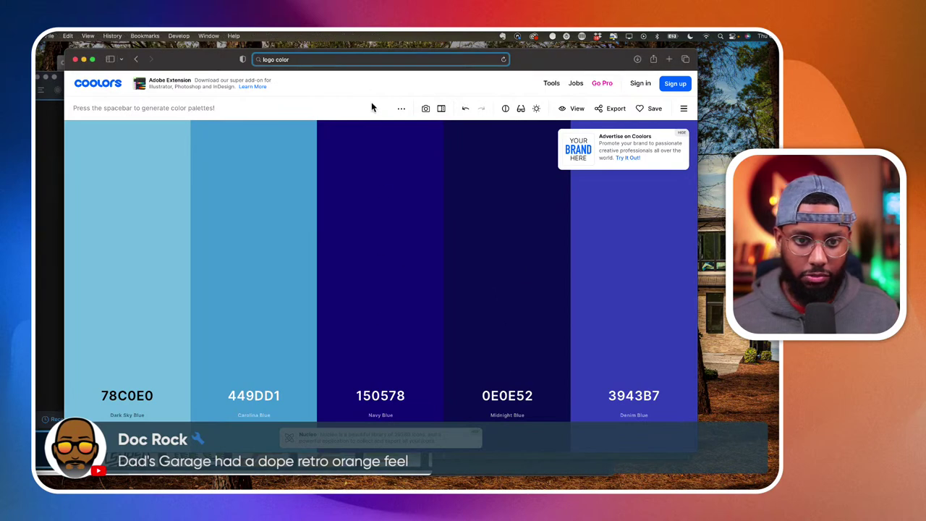
text(schemeswith)
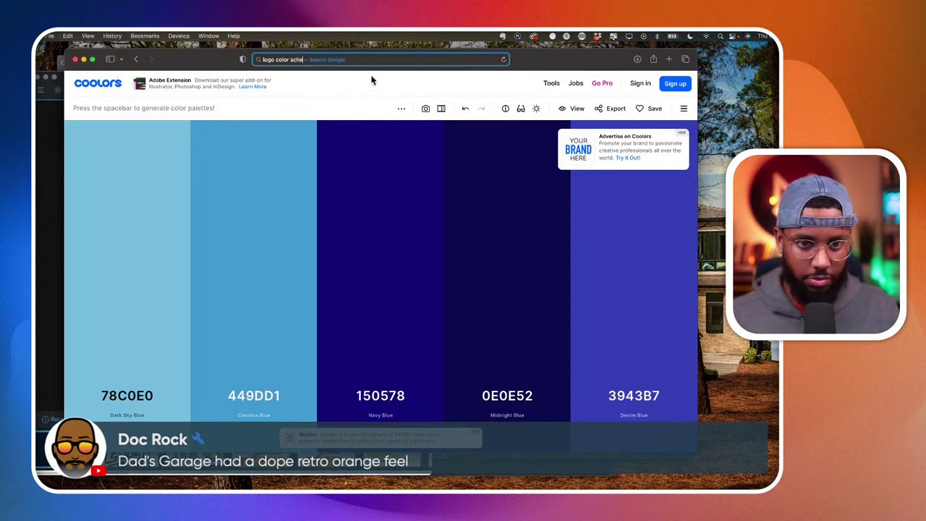
key(BackSpace)
key(BackSpace)
key(BackSpace)
key(BackSpace)
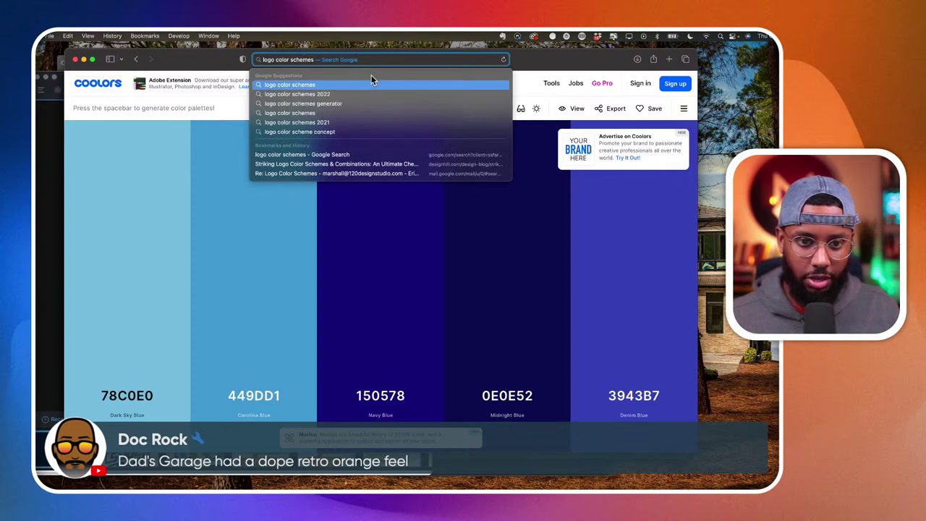
text(with orange)
key(Return)
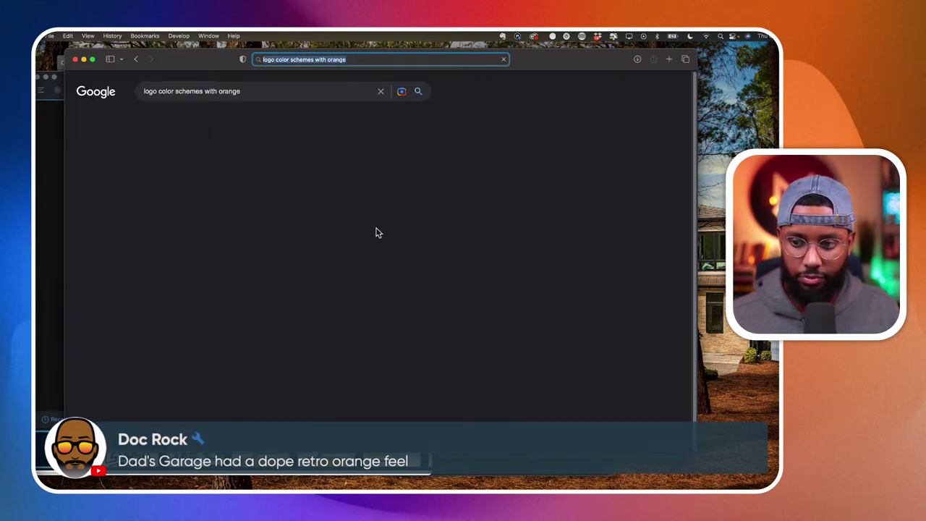
Show the image results for the search and open the Tom's Place photo store color combination.
click(722, 216)
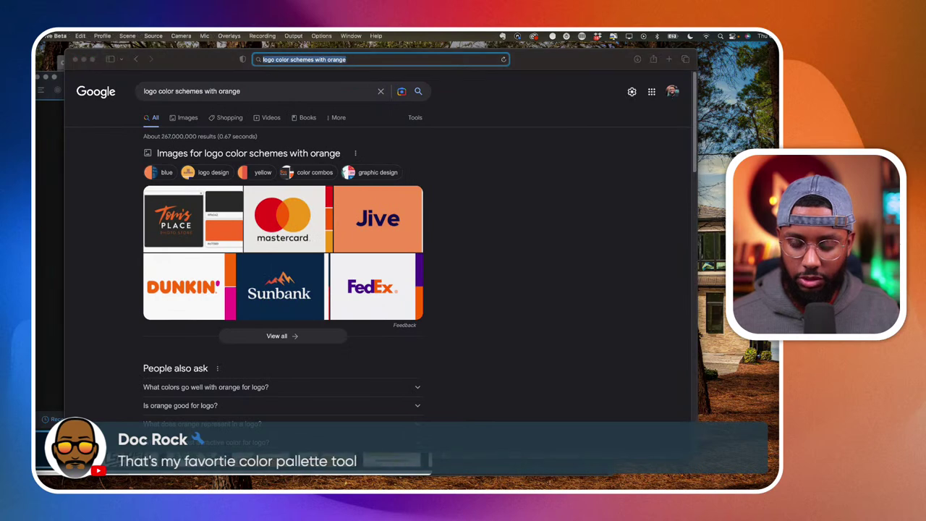
click(564, 247)
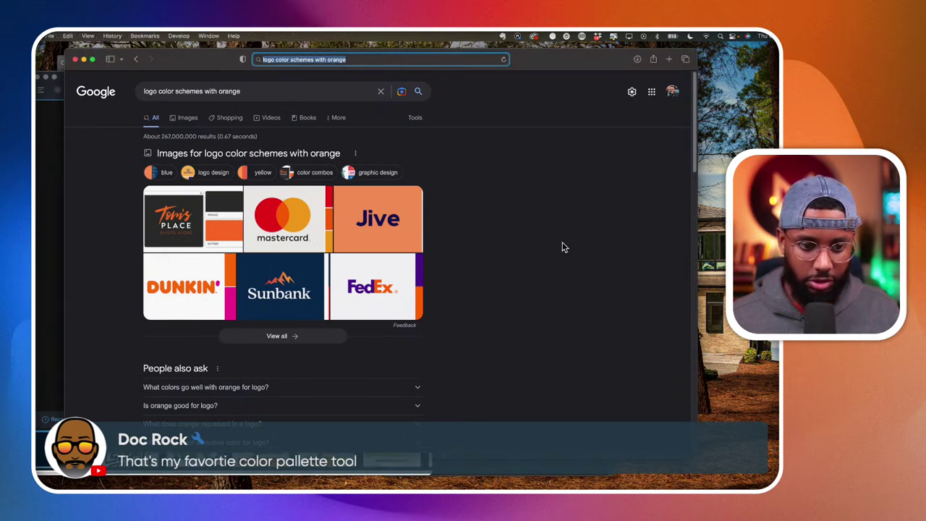
click(187, 119)
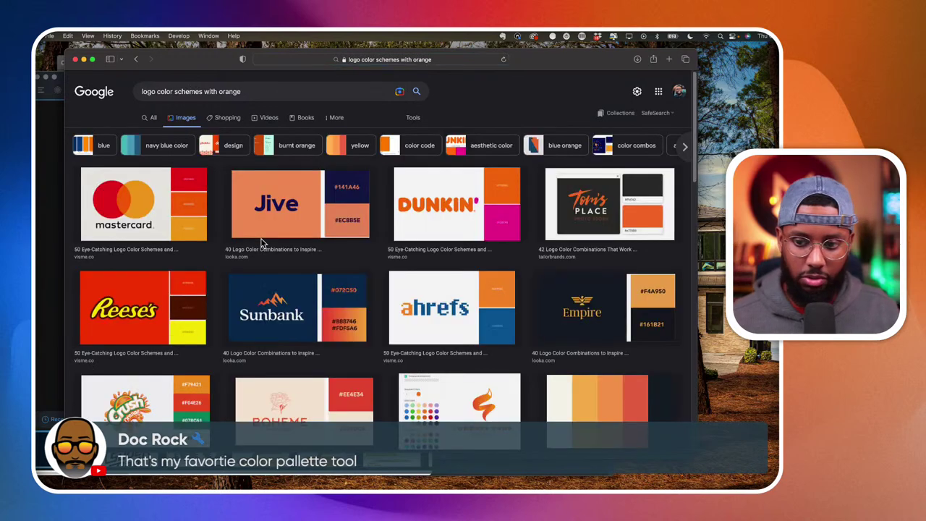
click(581, 194)
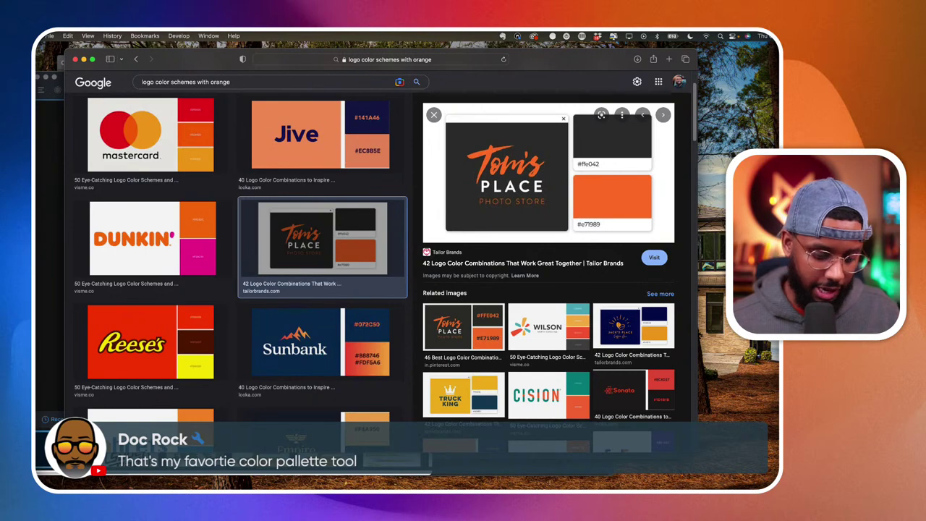
Capture a 541 x 300 screenshot of the Tom's Place logo with its dark grey and orange swatches.
key(super+Tab)
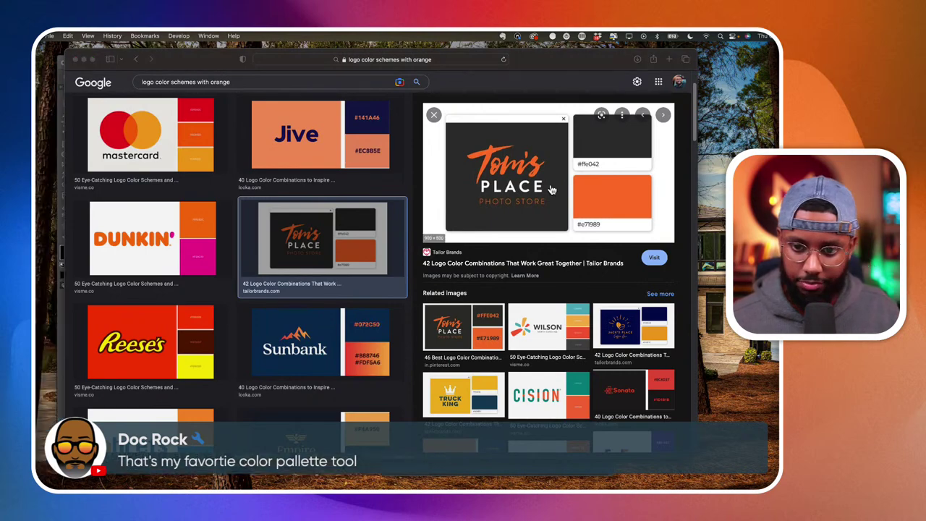
key(super+shift+4)
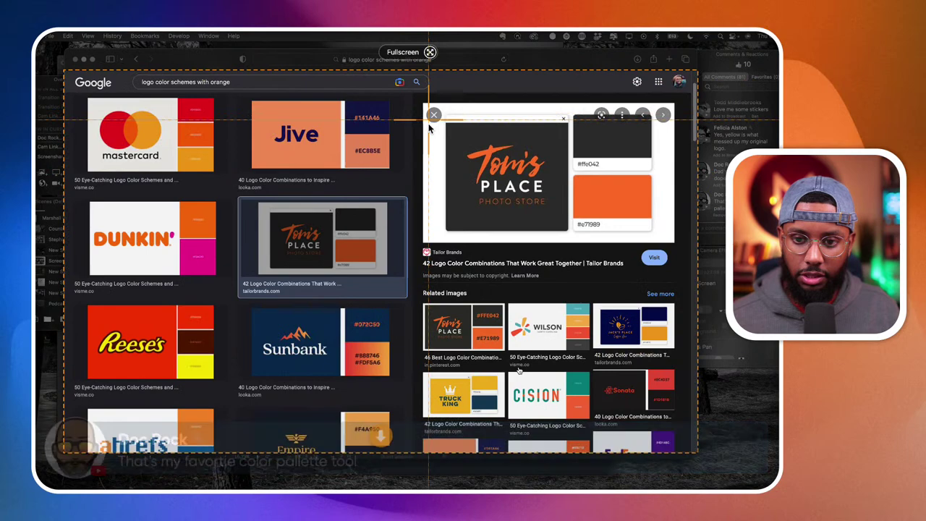
drag(429, 114, 661, 239)
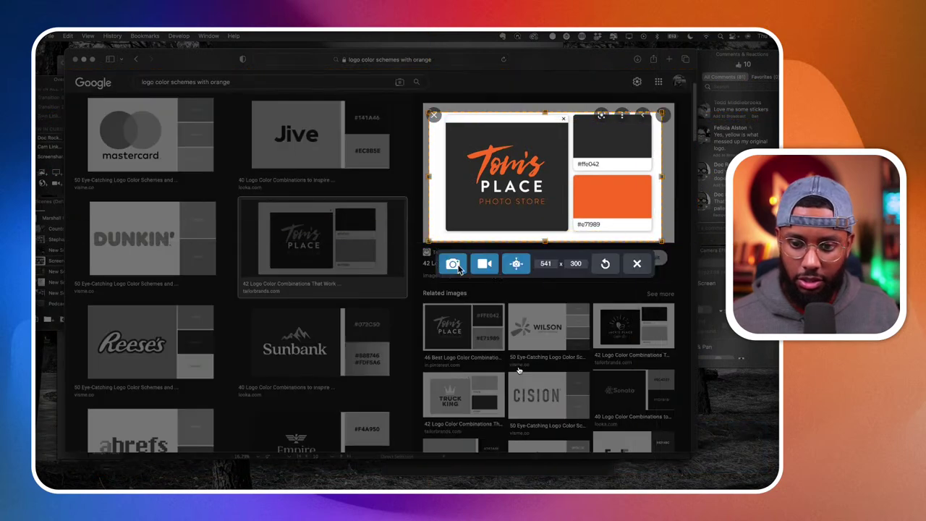
click(447, 266)
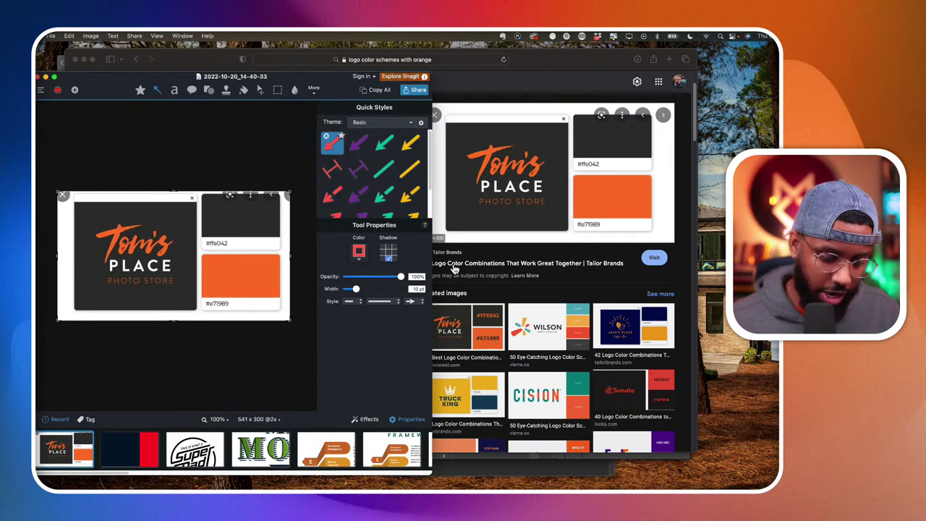
Switch to Illustrator, paste the captured palette image, enlarge it to about 2053 x 1138 pt and place it just below the Dudes & Dads logo.
key(super+Tab)
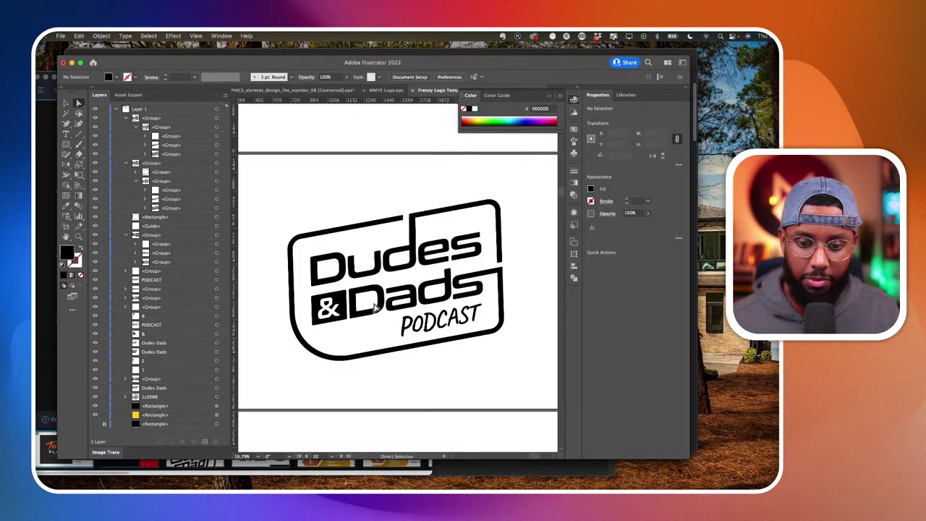
scroll(375, 308, down, 5)
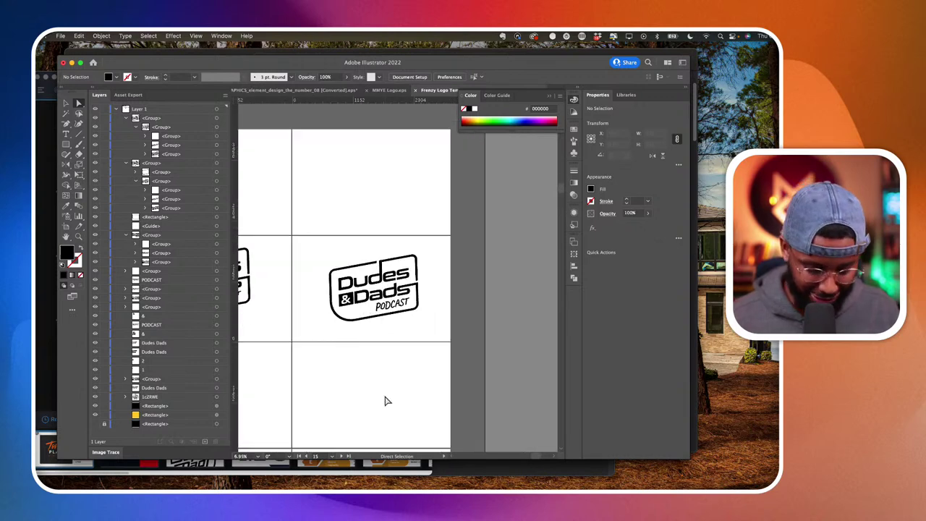
scroll(385, 401, up, 1)
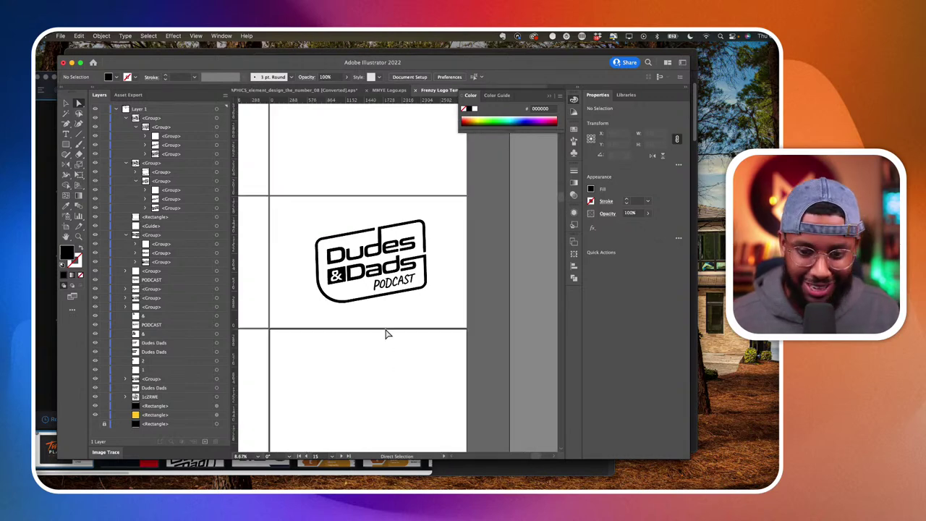
key(super+v)
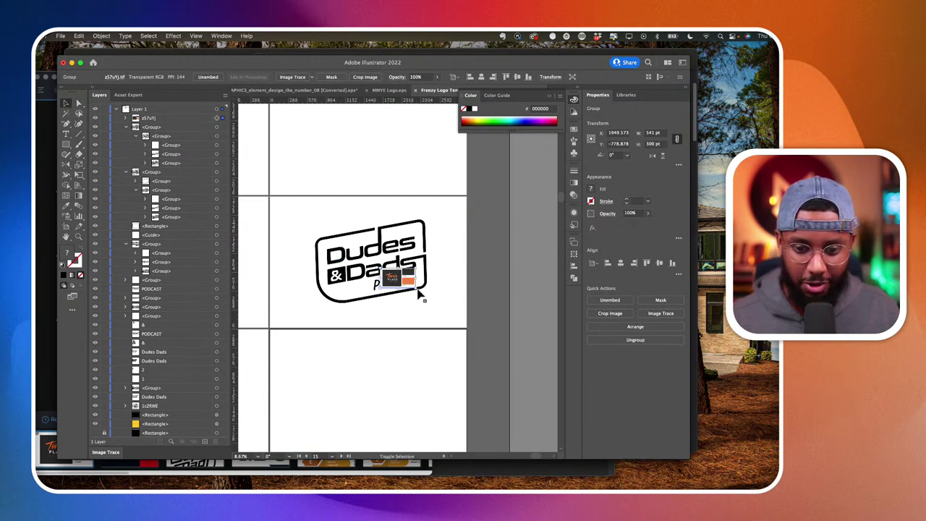
drag(418, 293, 418, 355)
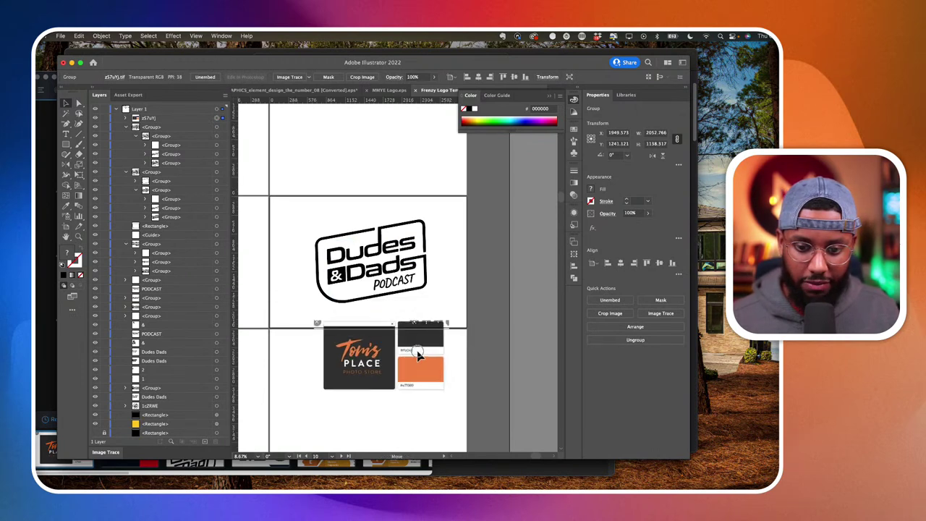
click(420, 296)
scroll(421, 296, down, 2)
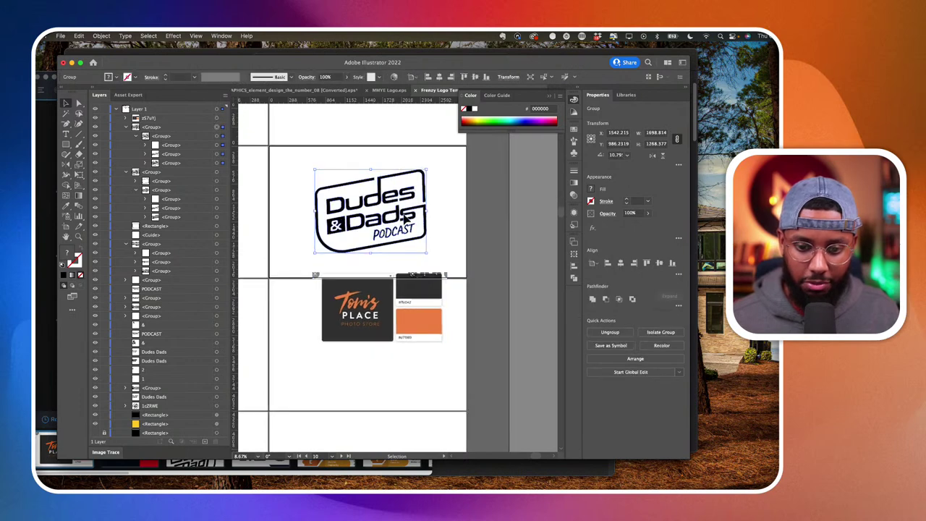
drag(404, 298, 378, 288)
scroll(376, 204, up, 2)
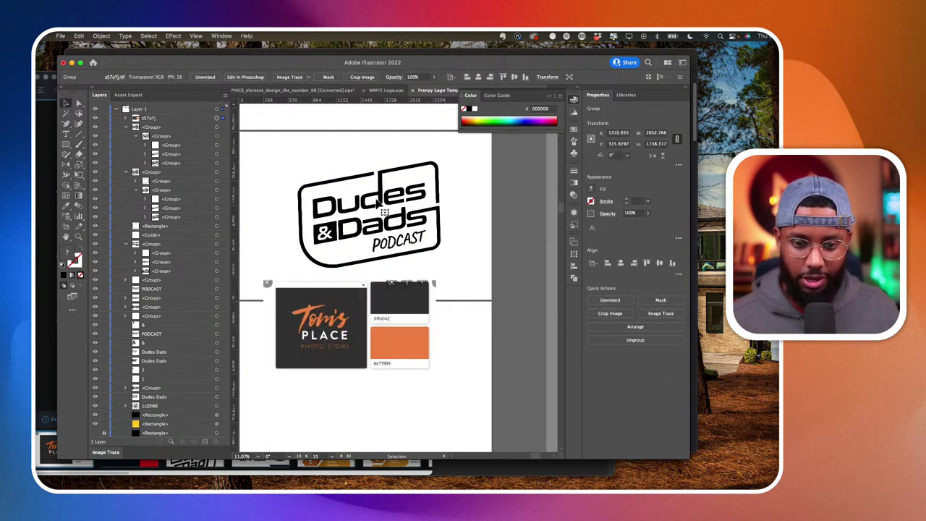
scroll(377, 204, up, 2)
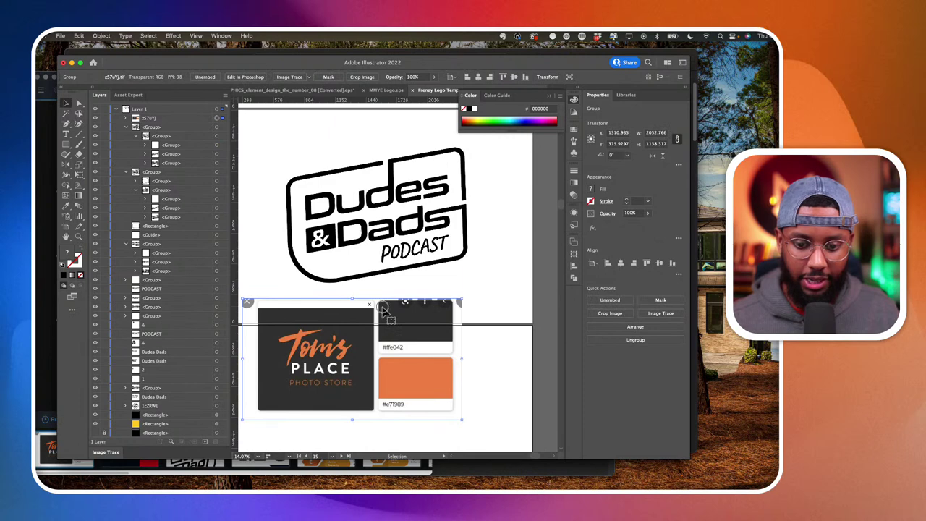
drag(383, 307, 385, 305)
Move the palette image further down, clear of the Dudes & Dads logo's artboard.
click(402, 278)
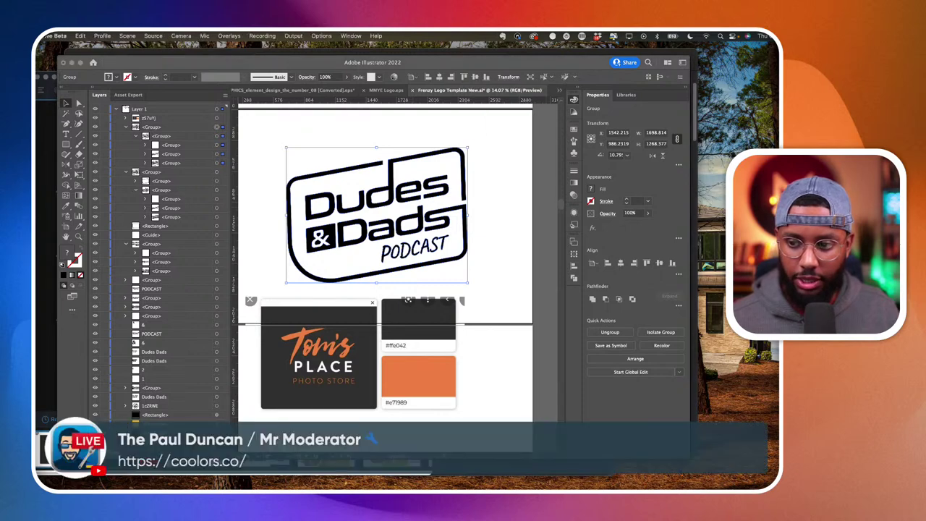
click(497, 311)
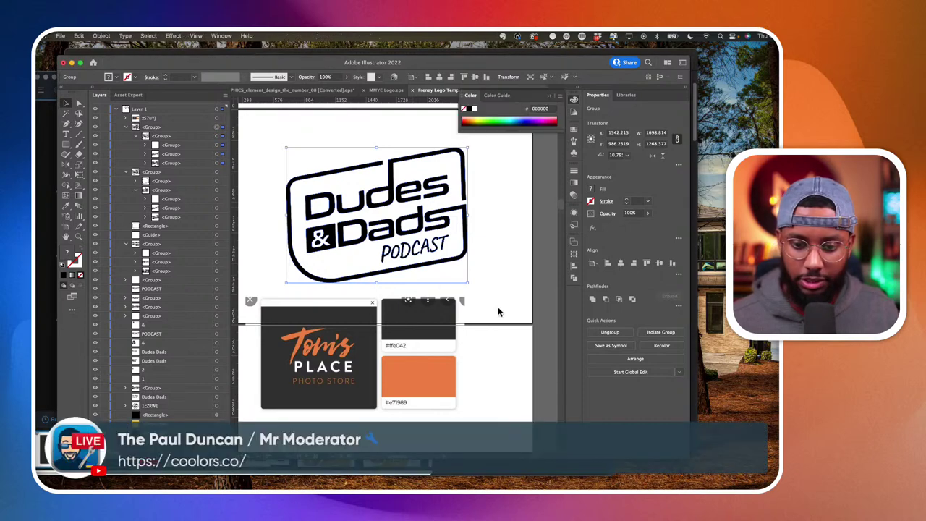
click(78, 103)
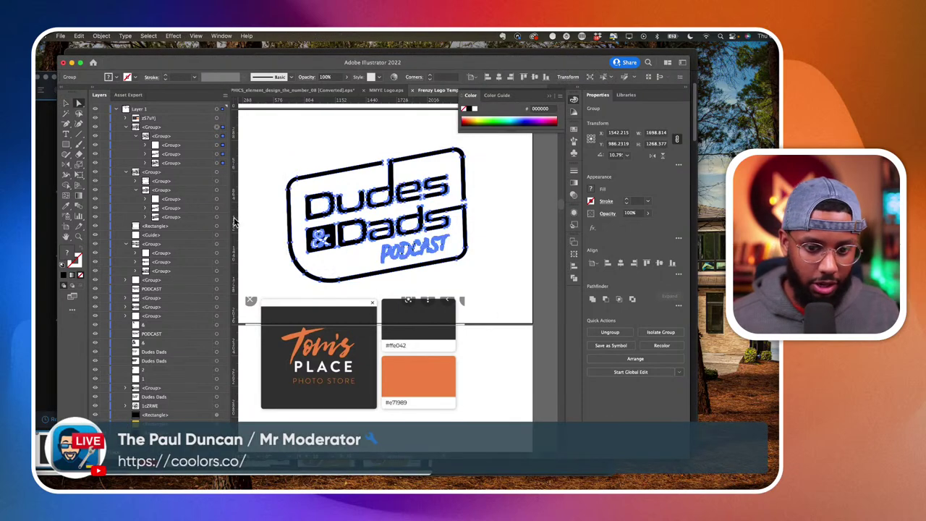
click(479, 271)
scroll(393, 267, up, 3)
scroll(394, 282, down, 4)
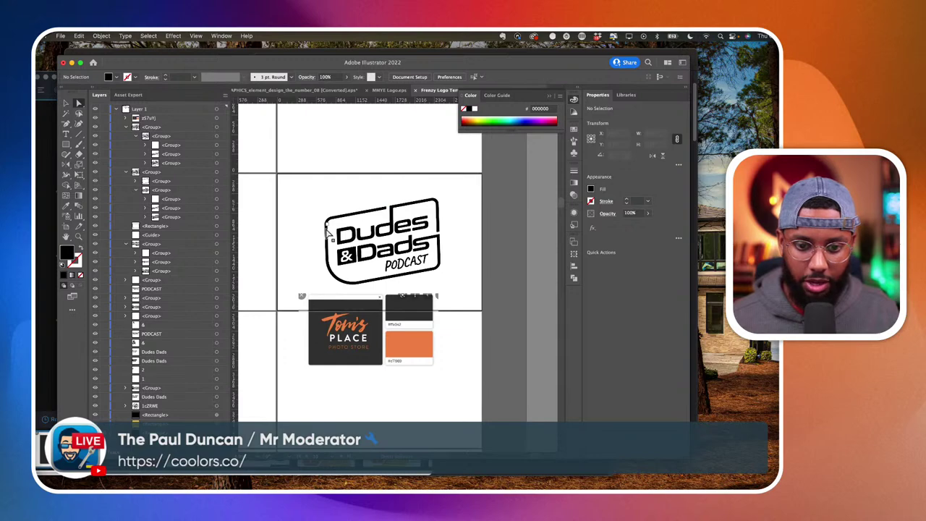
scroll(419, 280, up, 3)
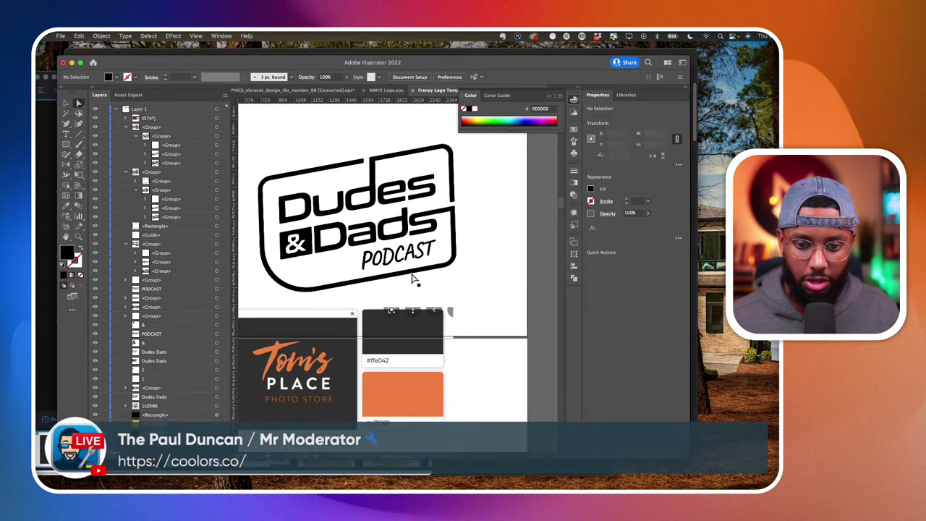
scroll(406, 281, down, 4)
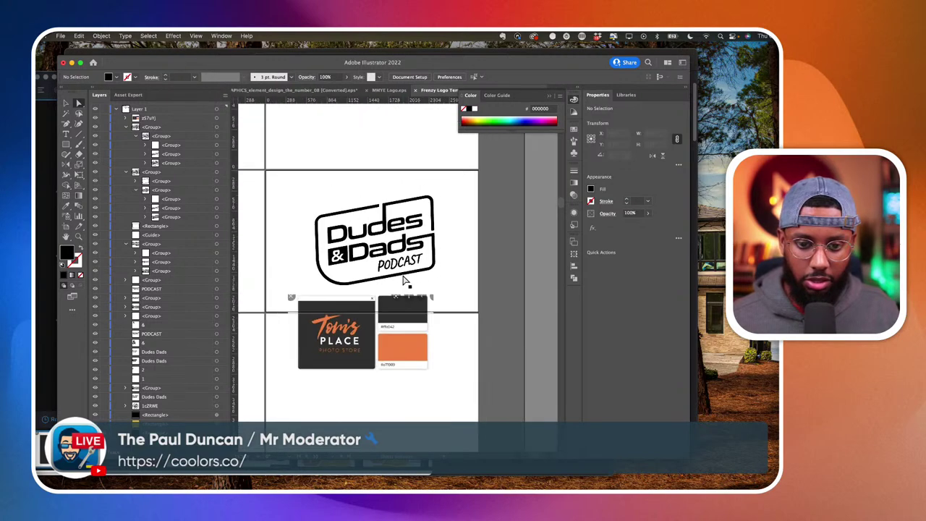
drag(389, 306, 382, 390)
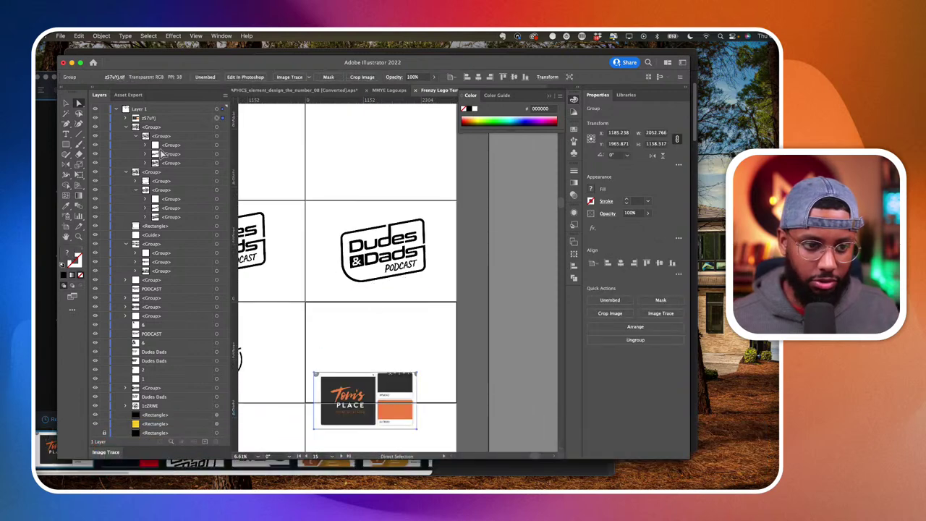
Cover the empty artboard above the logo with a rectangle about 3024 x 2025 pt and fill it with the palette image's dark grey, 2e2e2e.
click(66, 144)
scroll(363, 168, up, 2)
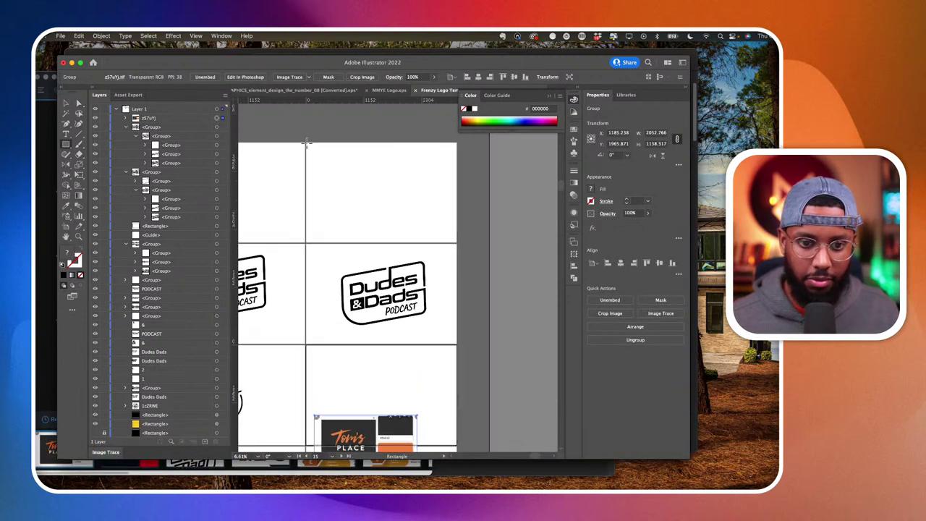
mouse_move(306, 142)
mouse_down()
mouse_move(444, 248)
mouse_move(464, 246)
mouse_move(457, 243)
mouse_up()
scroll(457, 243, down, 2)
key(i)
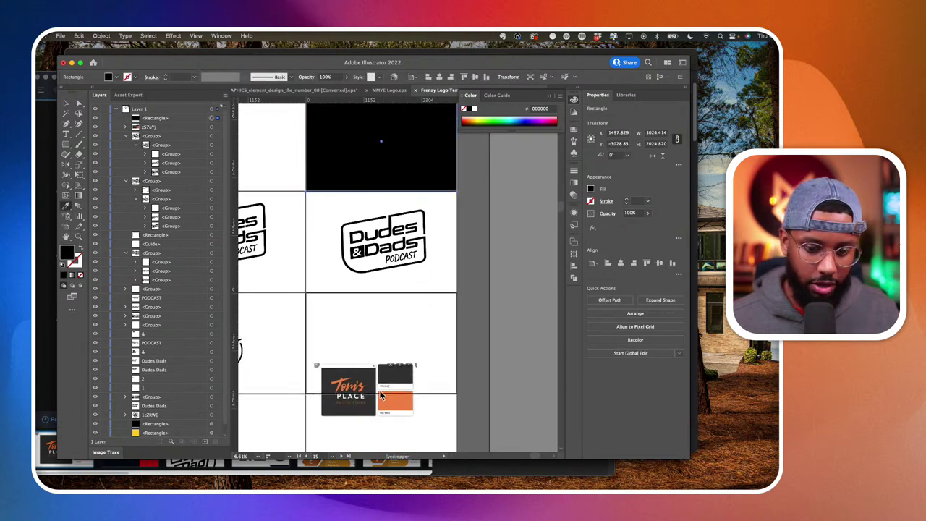
click(377, 376)
scroll(361, 355, up, 2)
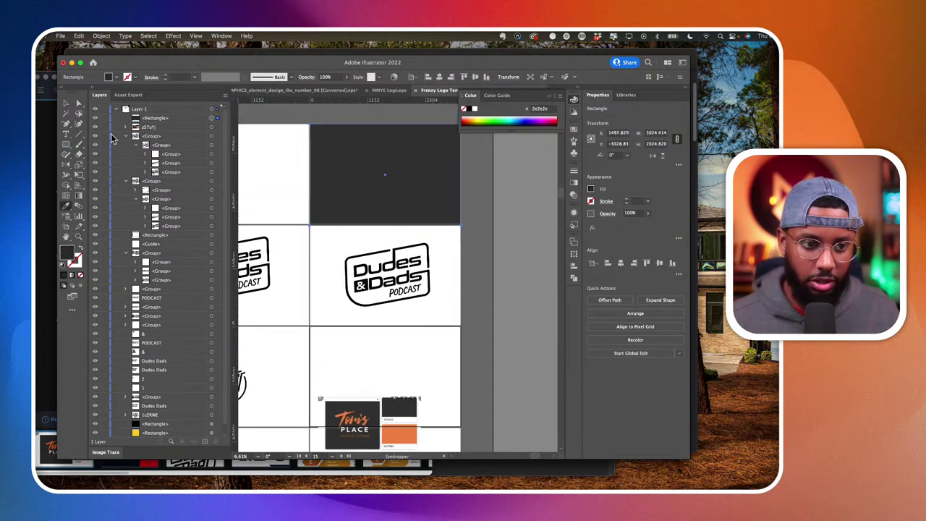
Move the dark grey rectangle below the logo artwork in the layer order and lock it.
drag(135, 120, 138, 418)
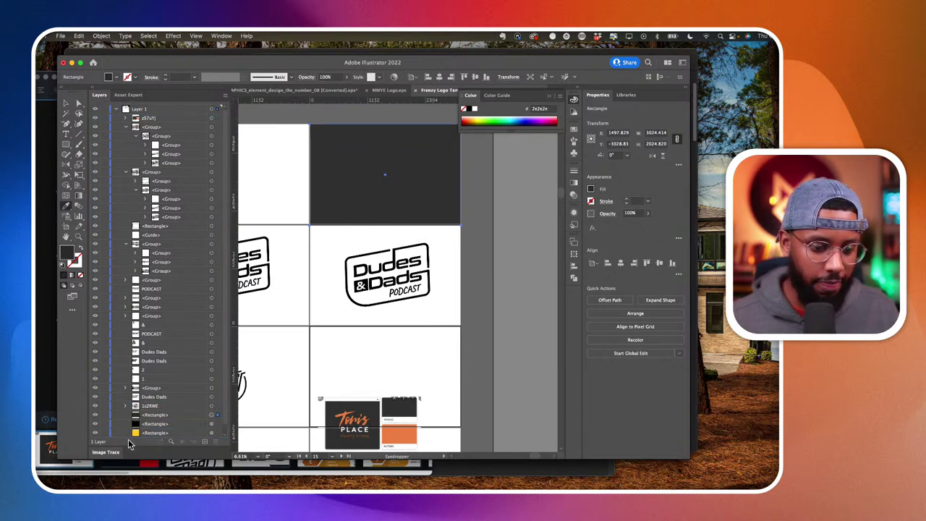
click(105, 415)
Duplicate the Dudes & Dads logo straight up onto the dark grey rectangle and paste a second copy of it in front.
key(v)
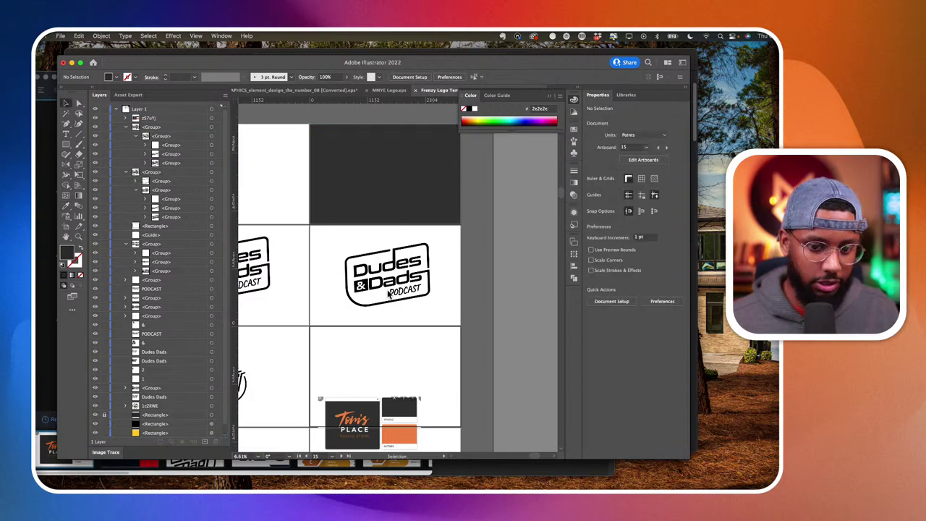
drag(345, 244, 400, 170)
scroll(400, 169, up, 4)
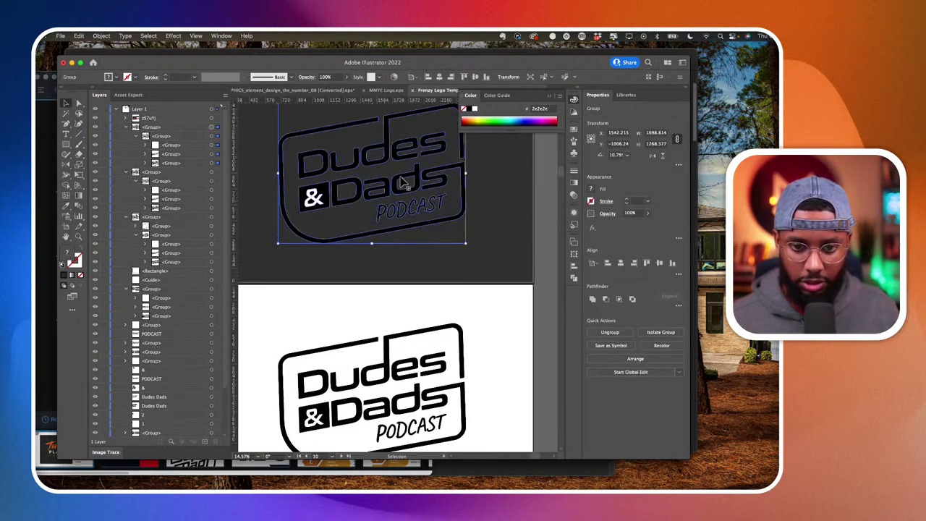
key(super+c)
key(super+f)
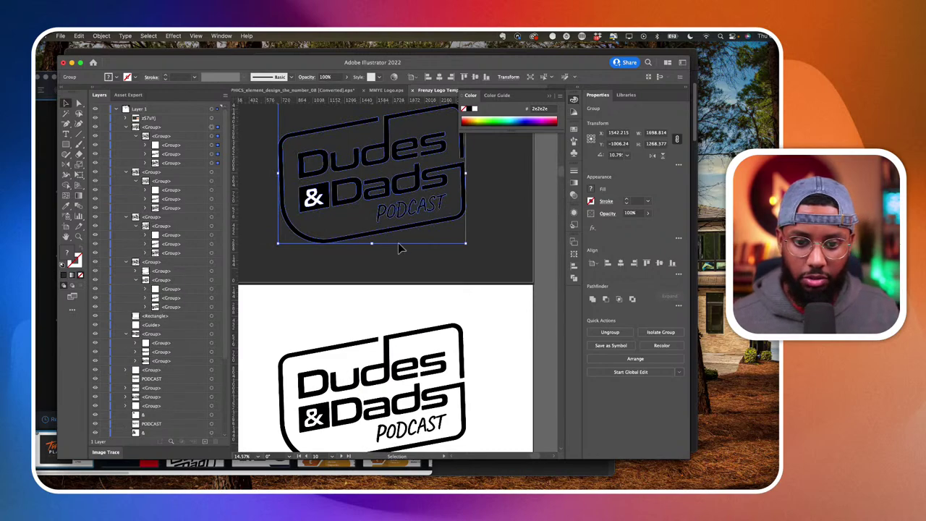
Select the rear copy of the Dudes & Dads logo on the dark grey rectangle and give it a 93 pt stroke.
scroll(398, 243, down, 2)
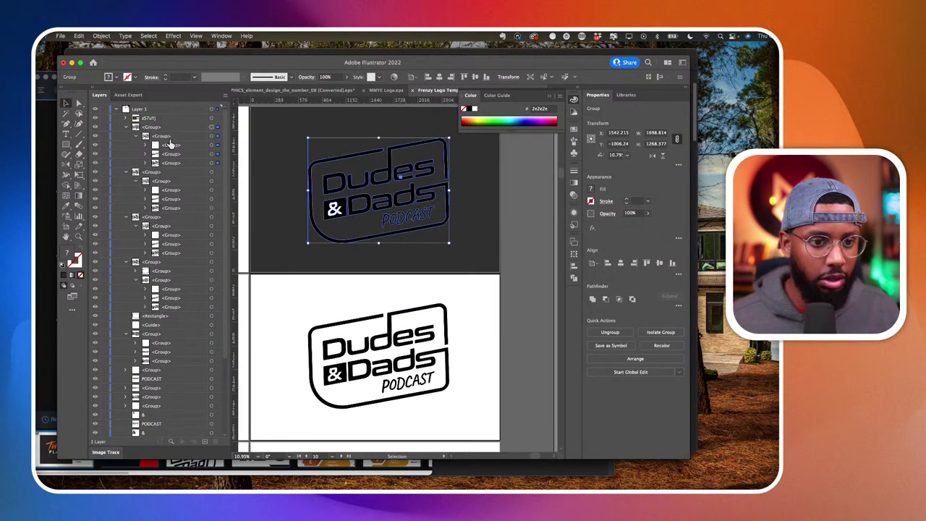
click(127, 128)
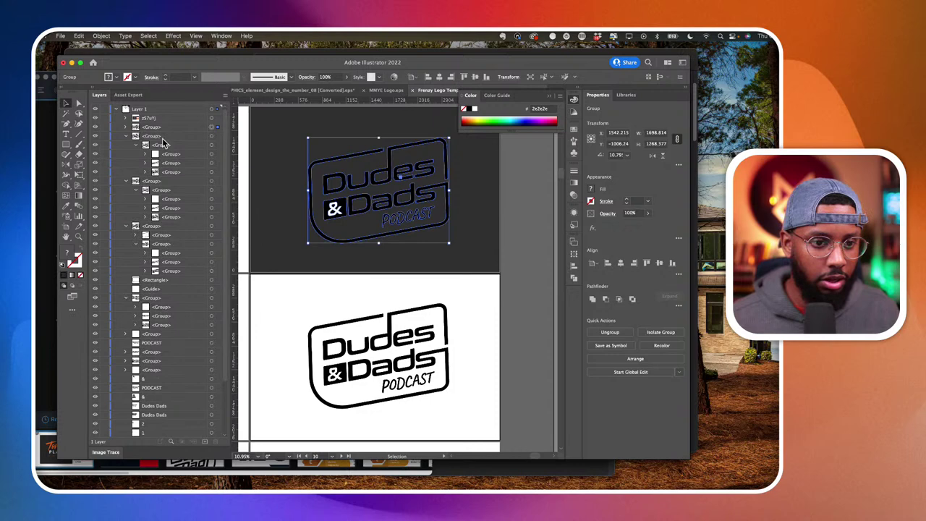
click(217, 138)
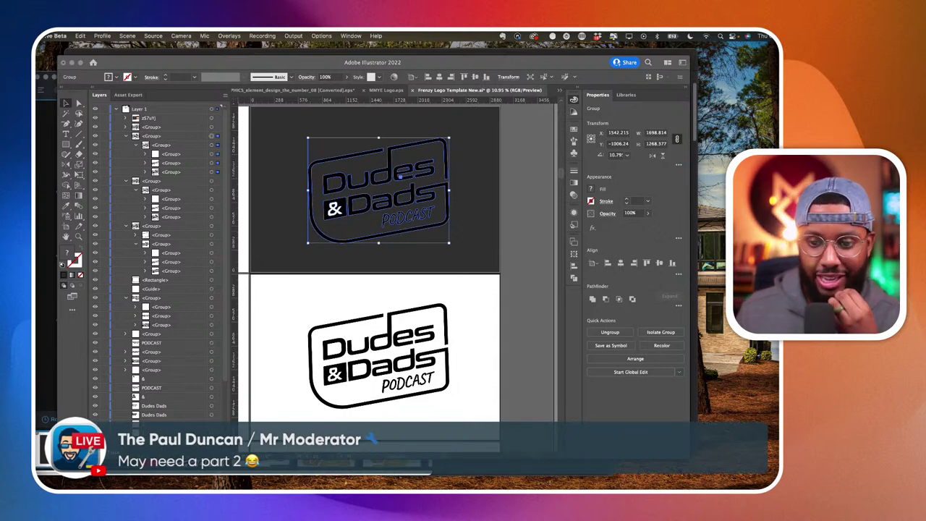
click(448, 243)
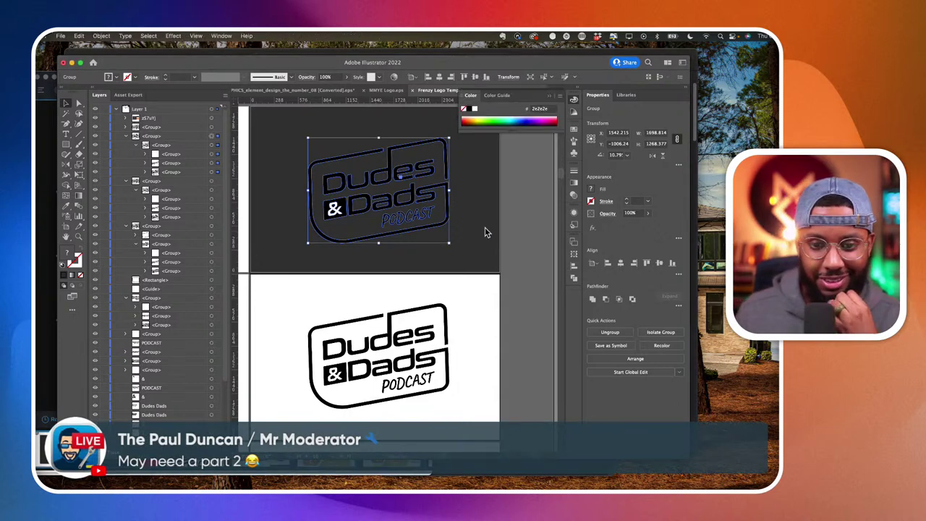
click(626, 201)
click(627, 201)
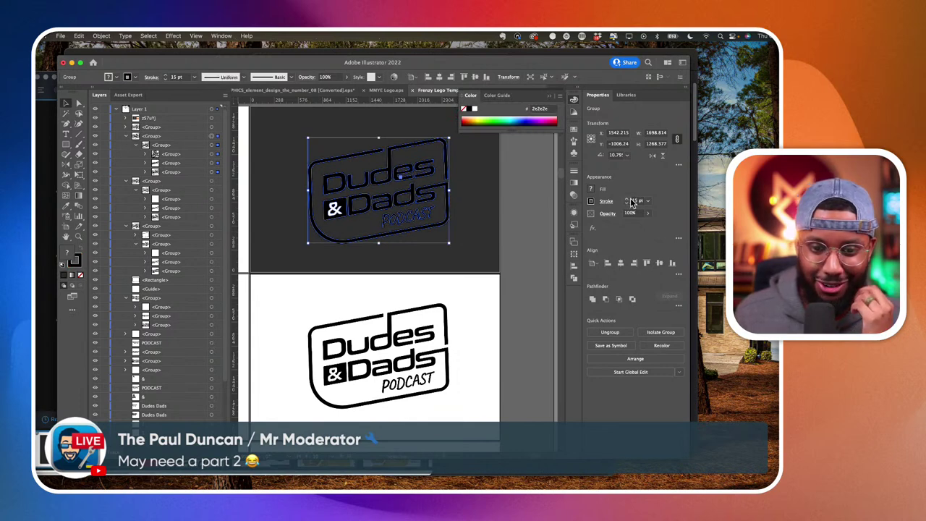
click(628, 200)
click(628, 200)
click(628, 200)
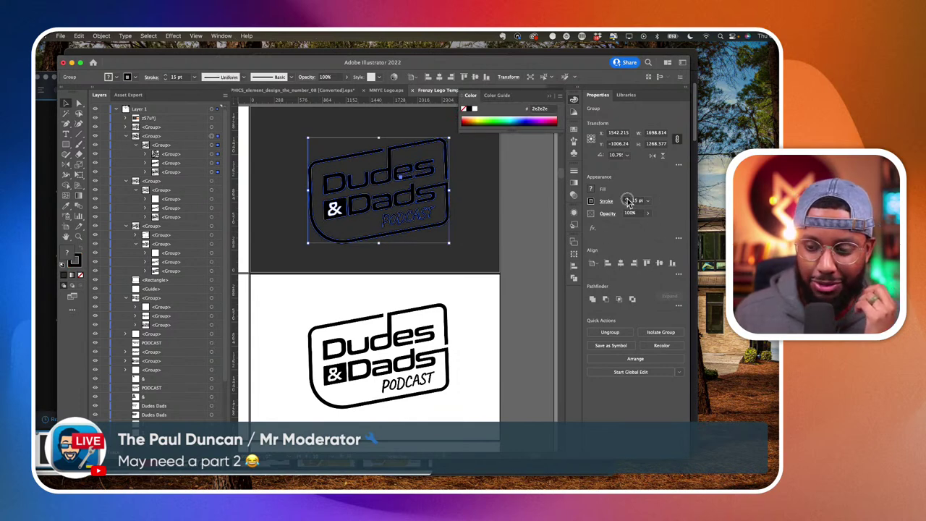
click(628, 200)
click(628, 200)
click(628, 199)
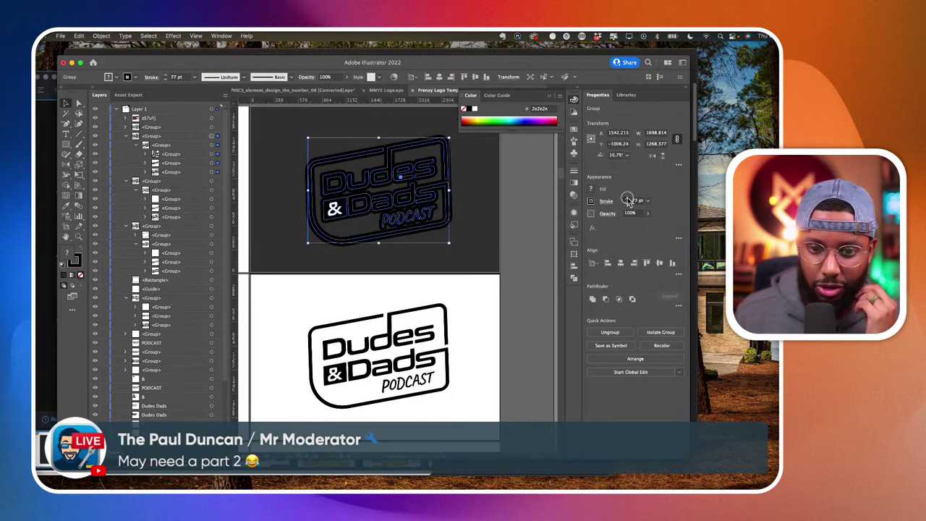
click(627, 200)
click(628, 200)
click(628, 200)
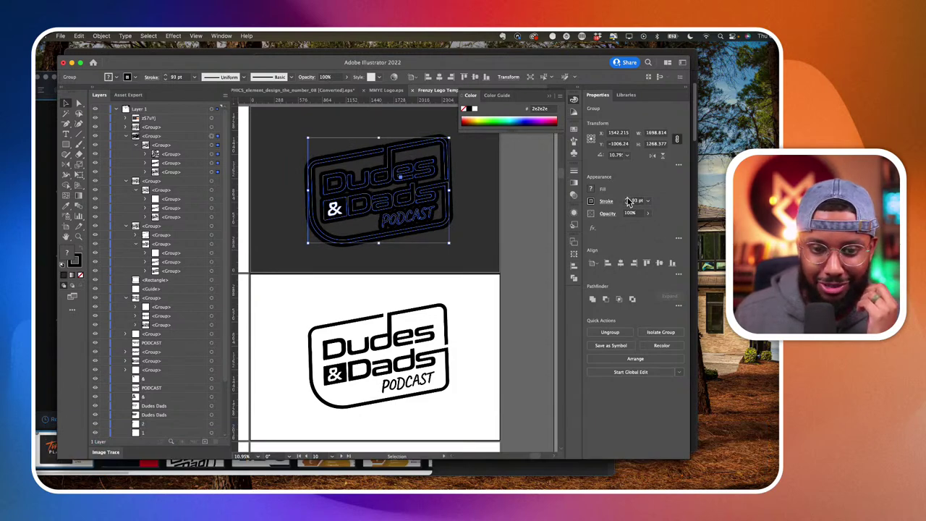
Set the rear logo copy's stroke to 94 pt and color it white.
scroll(469, 222, up, 2)
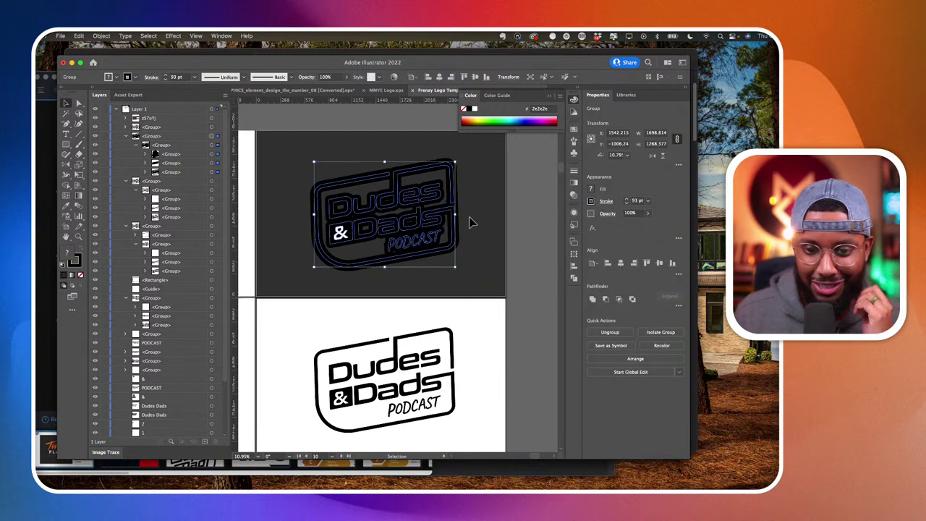
click(627, 200)
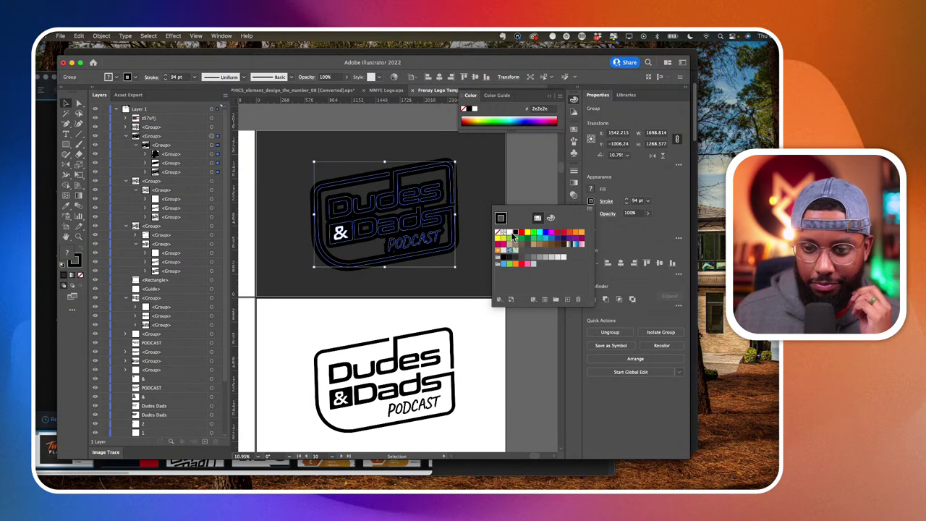
click(509, 233)
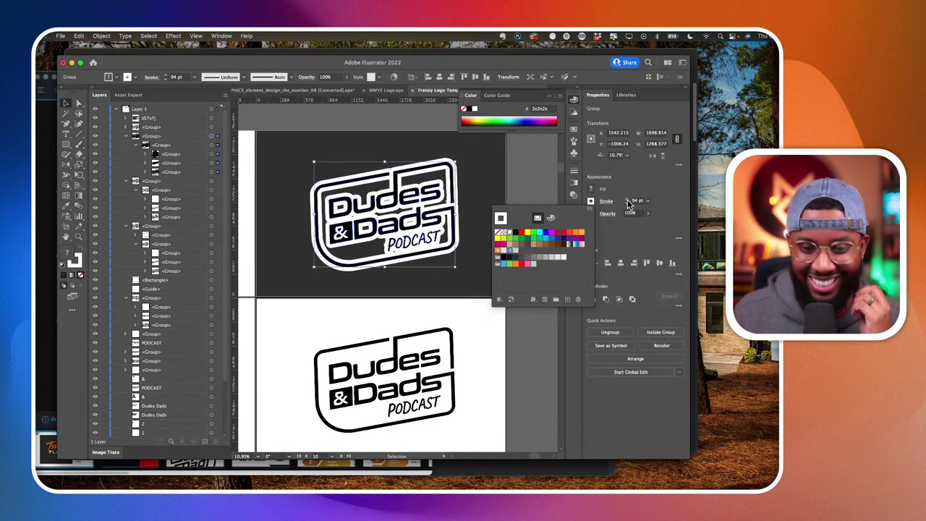
click(454, 217)
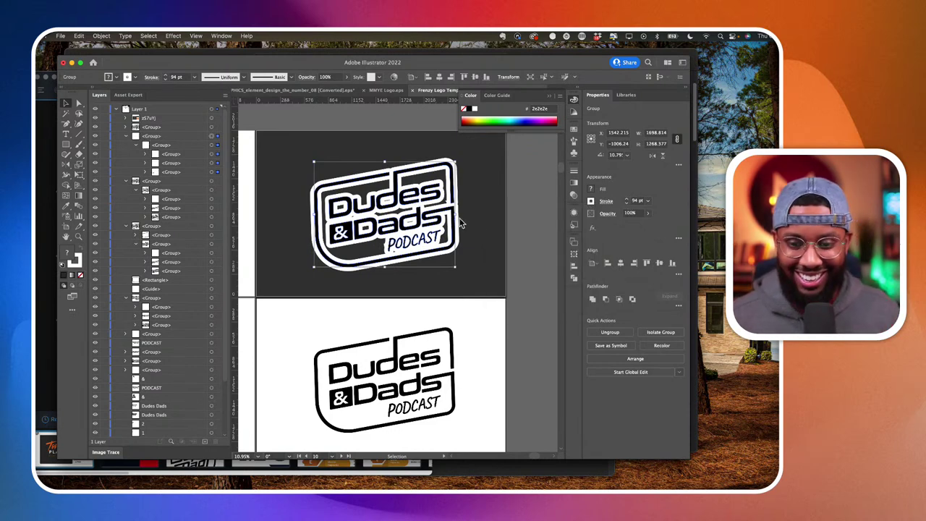
Expand the fill and stroke of the white-outlined rear logo copy.
click(100, 36)
click(120, 143)
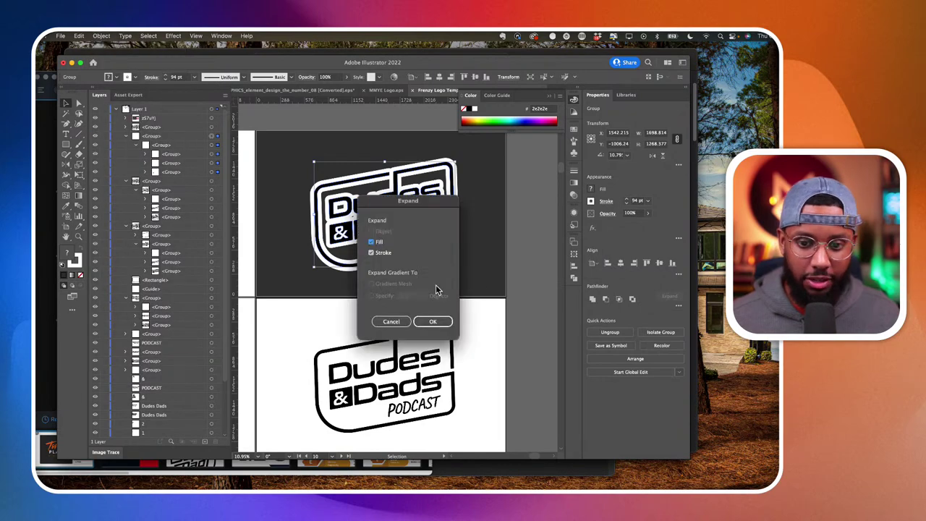
click(449, 323)
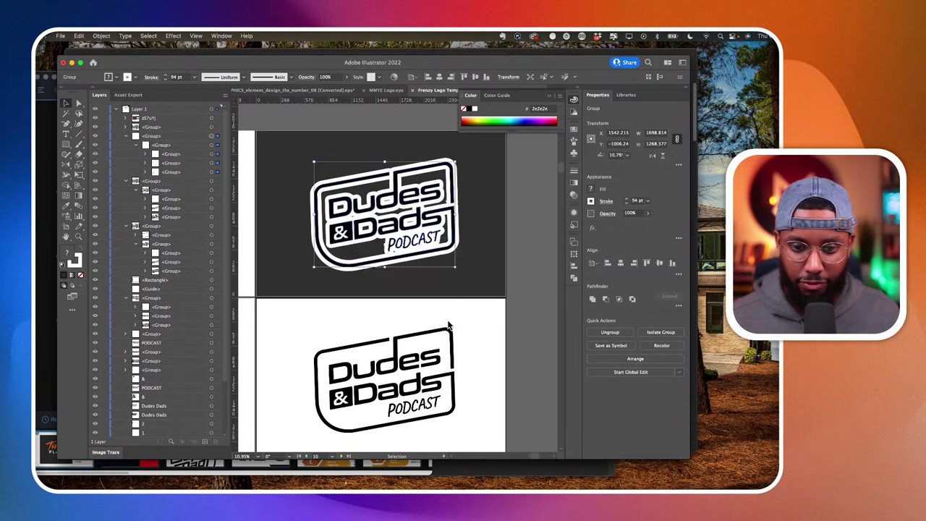
Unite the expanded shapes into one solid white backing behind the logo, with no inner holes.
click(593, 299)
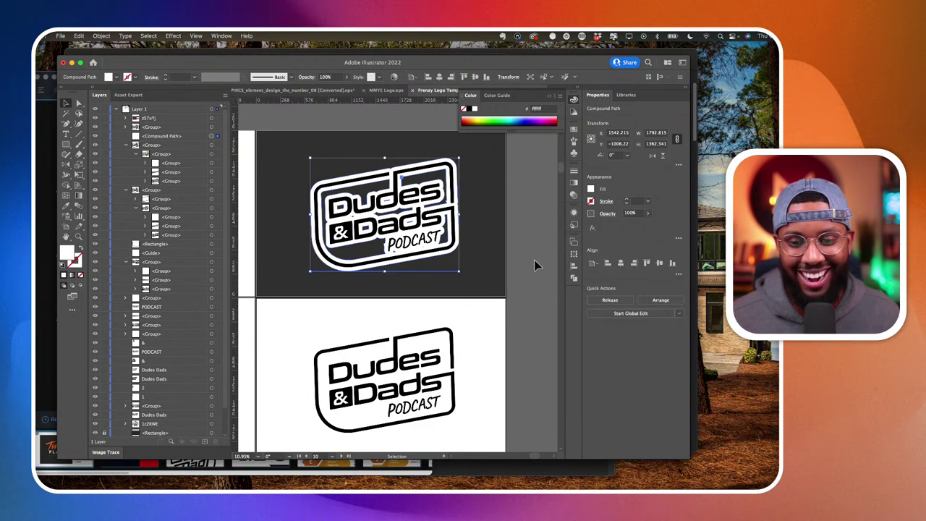
click(574, 277)
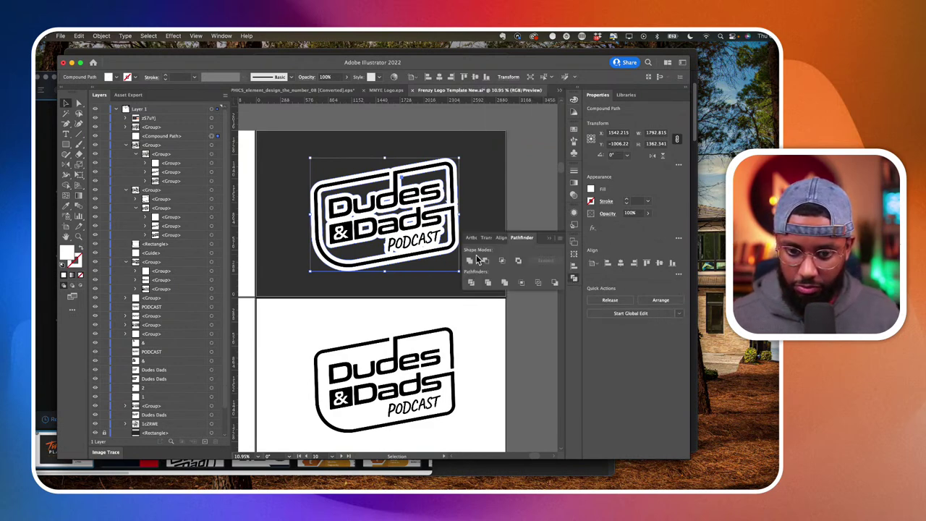
click(469, 262)
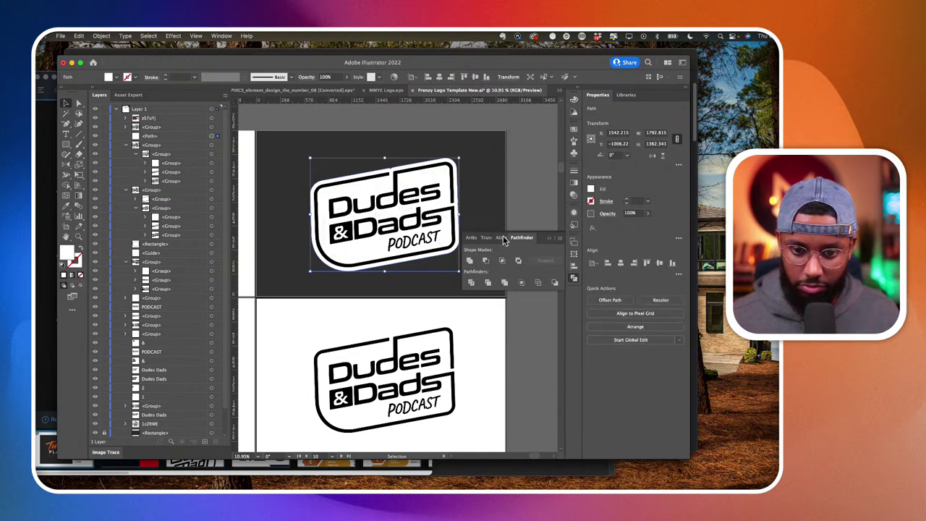
click(524, 196)
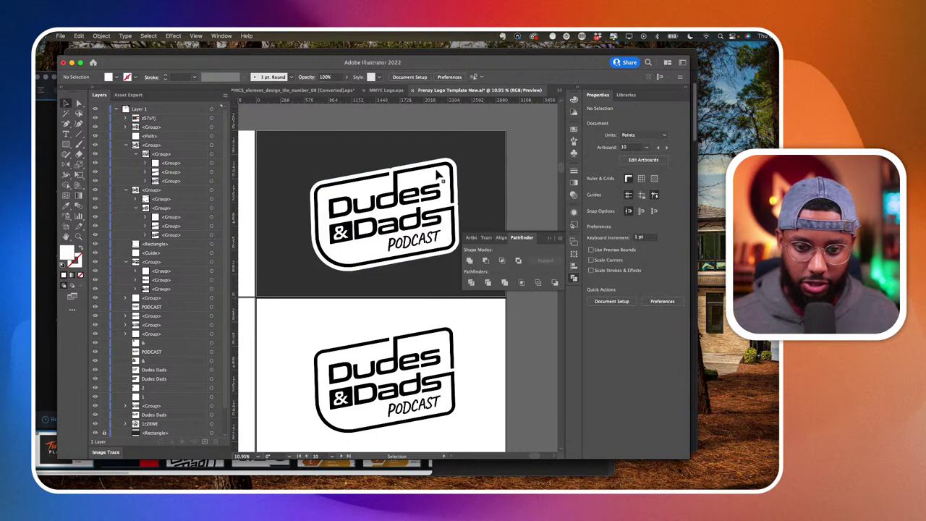
Delete the anchor points forming the notch in the white backing's top edge, above the gap in the logo frame.
scroll(402, 172, up, 5)
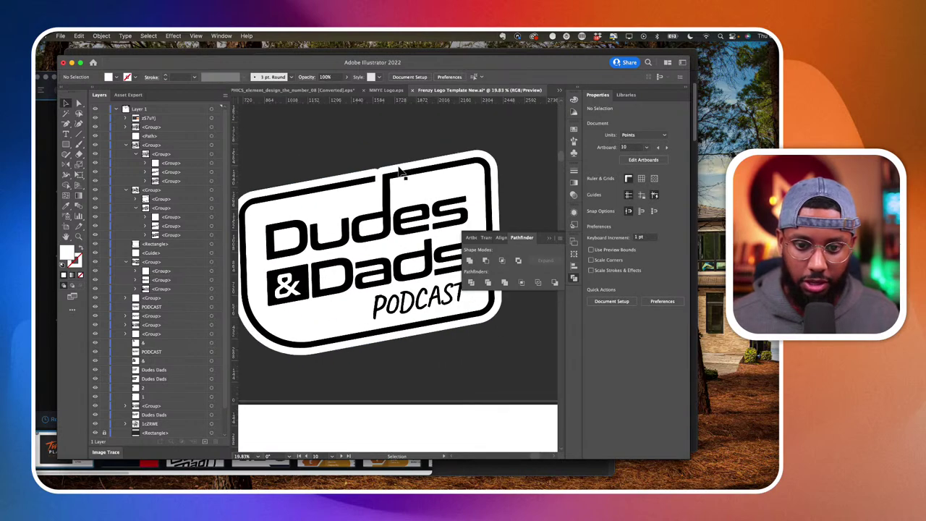
scroll(373, 175, down, 3)
click(378, 182)
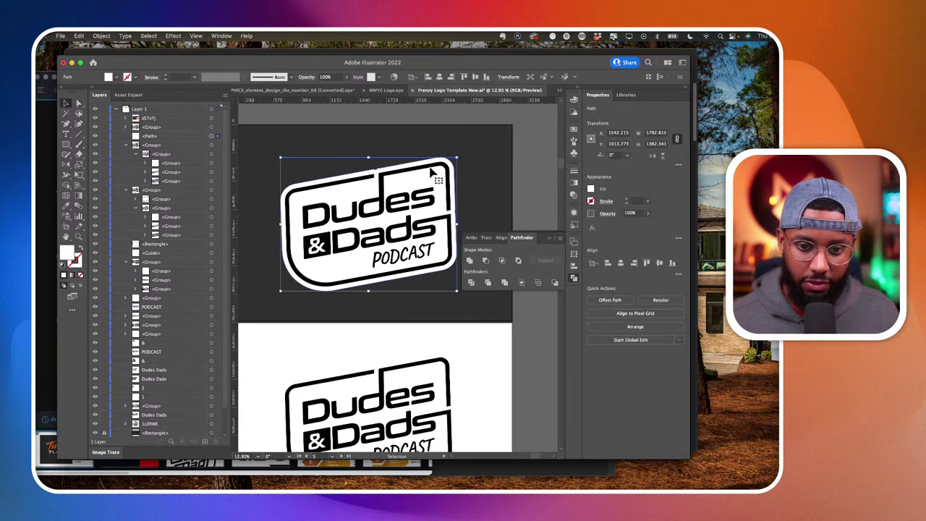
click(78, 106)
click(310, 135)
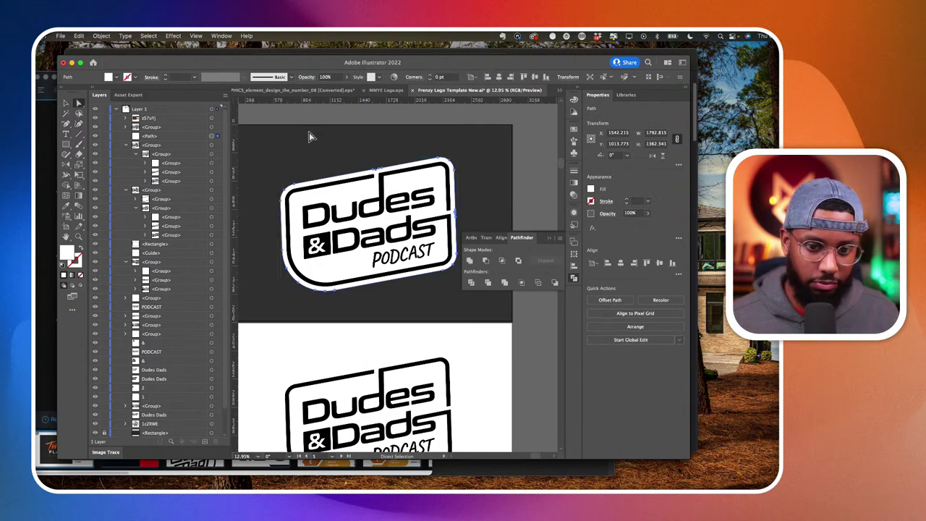
scroll(394, 168, up, 6)
click(364, 162)
scroll(364, 167, up, 5)
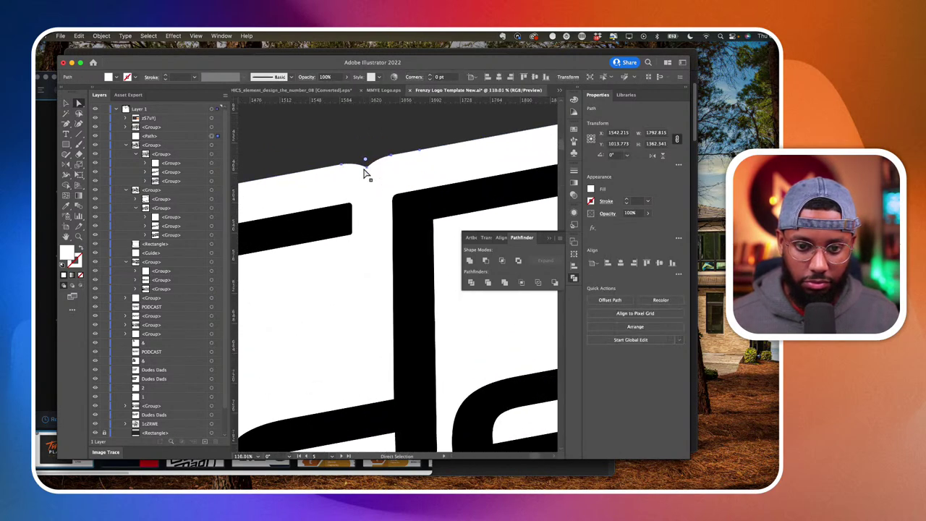
click(64, 125)
click(65, 125)
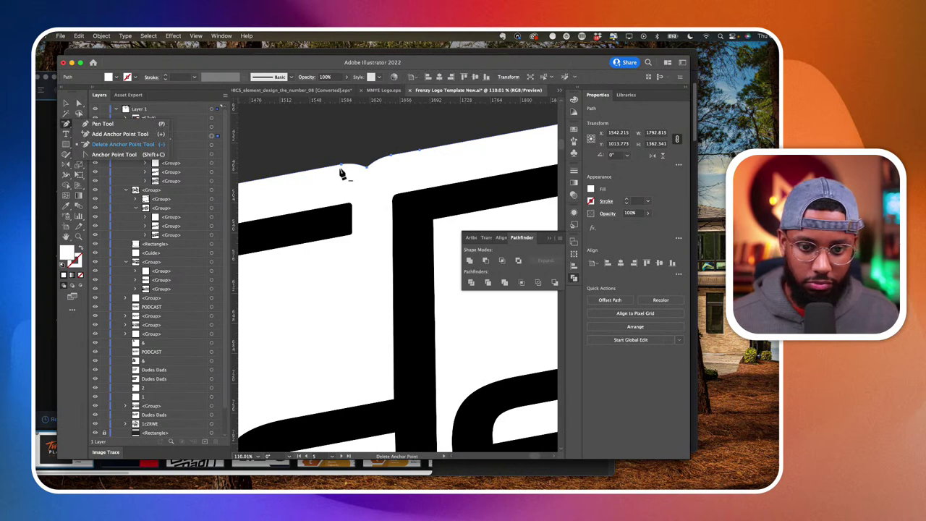
click(368, 173)
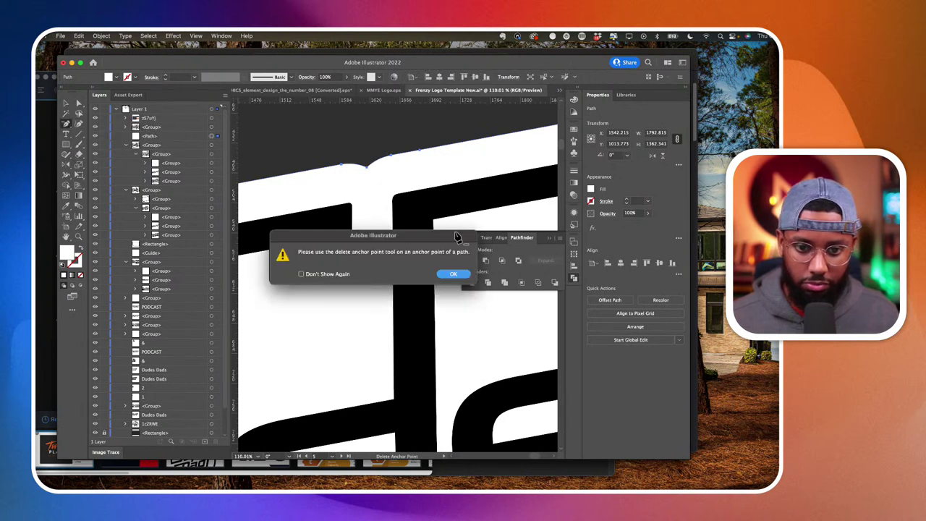
click(461, 278)
click(375, 176)
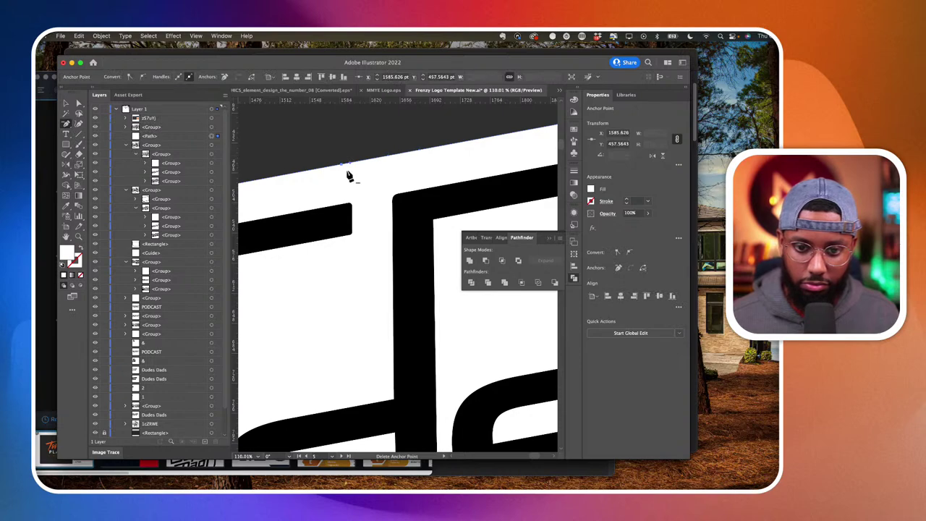
Delete the anchor points forming the notch on the white backing's right edge to straighten it.
scroll(341, 170, down, 8)
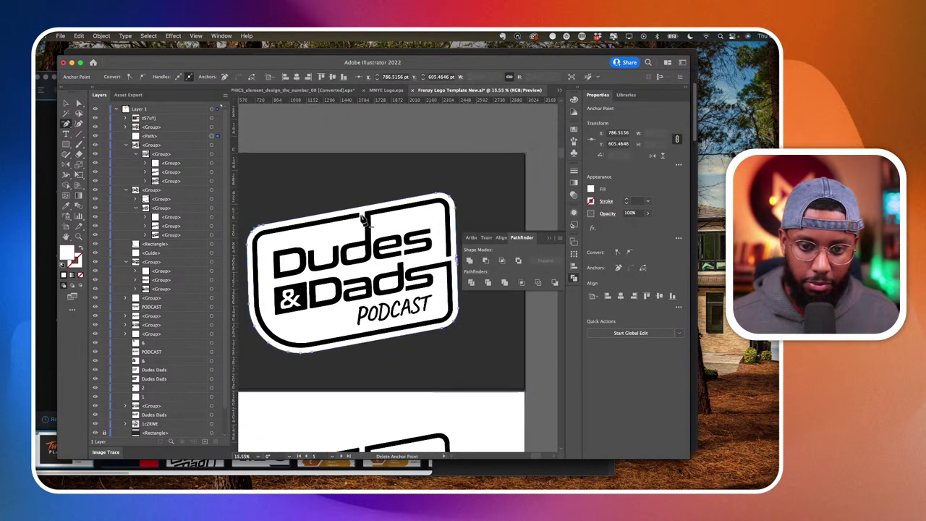
scroll(424, 252, up, 5)
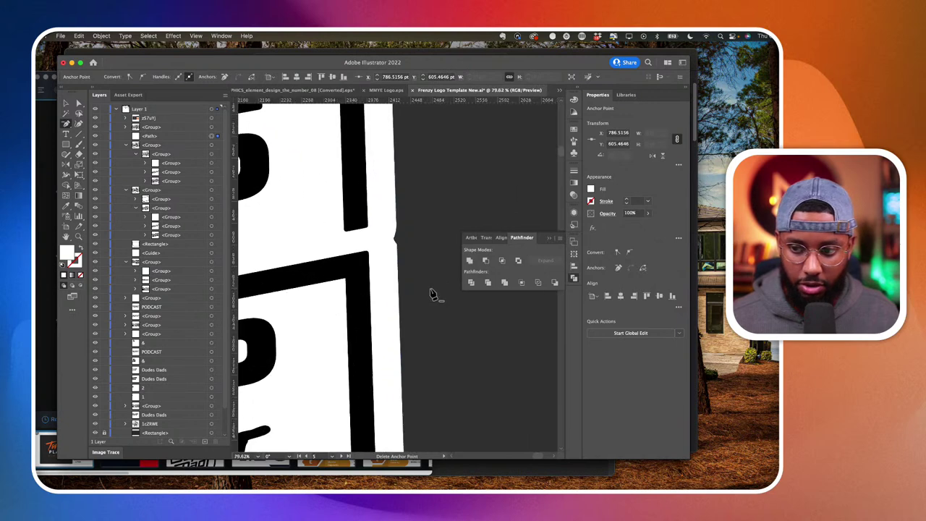
click(397, 248)
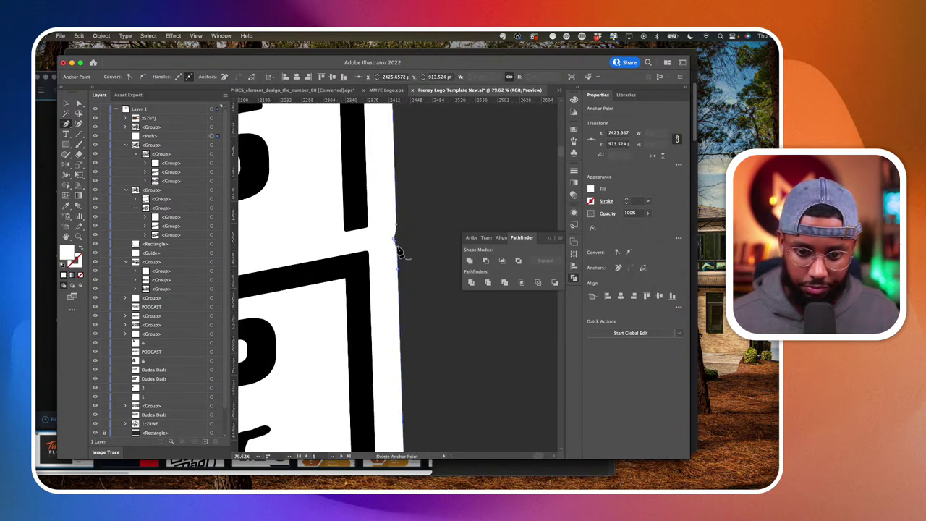
drag(399, 250, 396, 247)
click(396, 244)
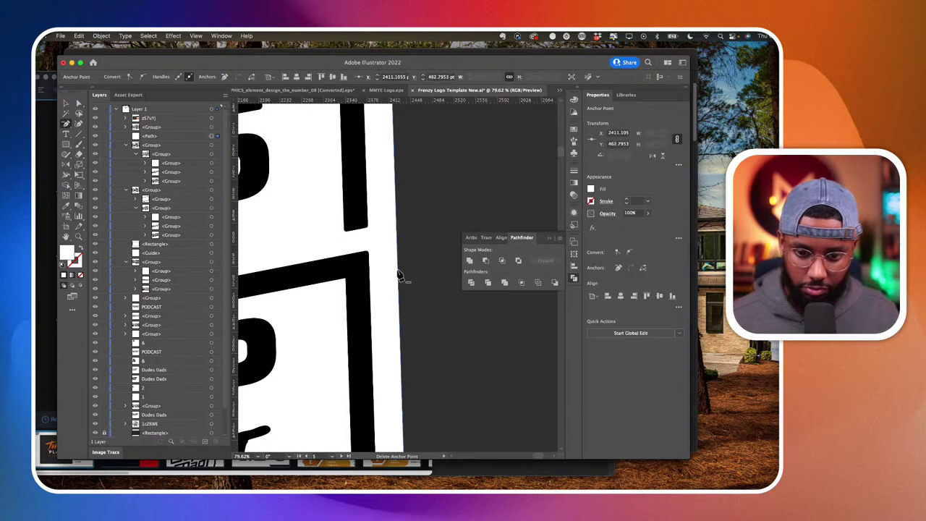
Select the logo and its white backing together and scale them down proportionally about their center to about 1409 x 1071 pt.
scroll(399, 275, down, 10)
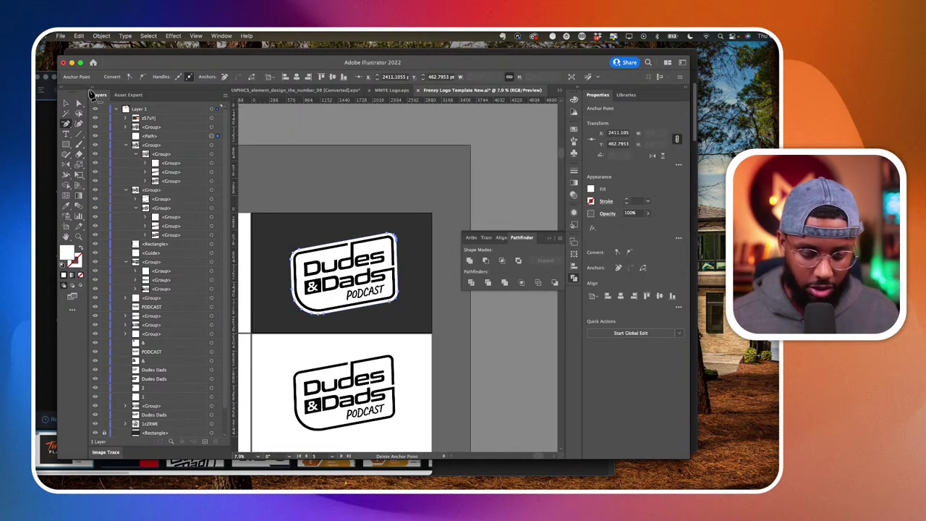
click(78, 102)
click(296, 242)
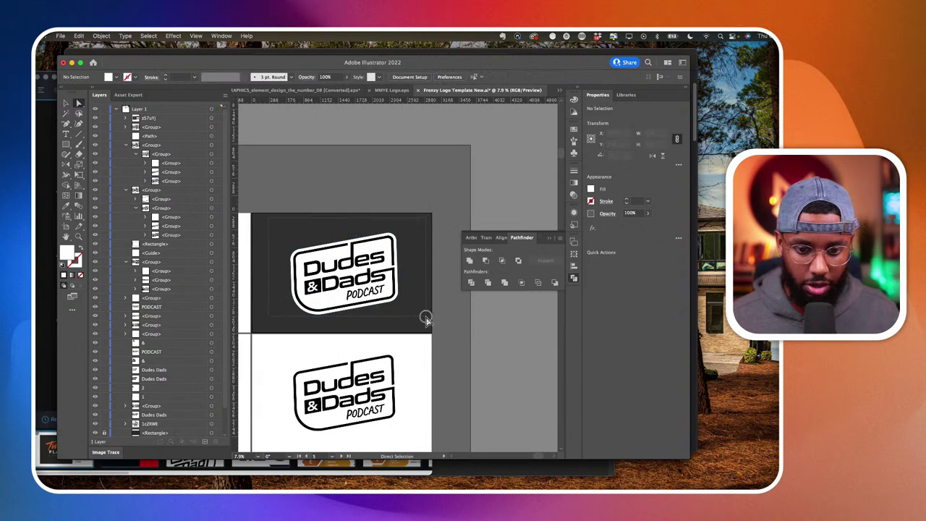
drag(426, 317, 417, 327)
click(66, 103)
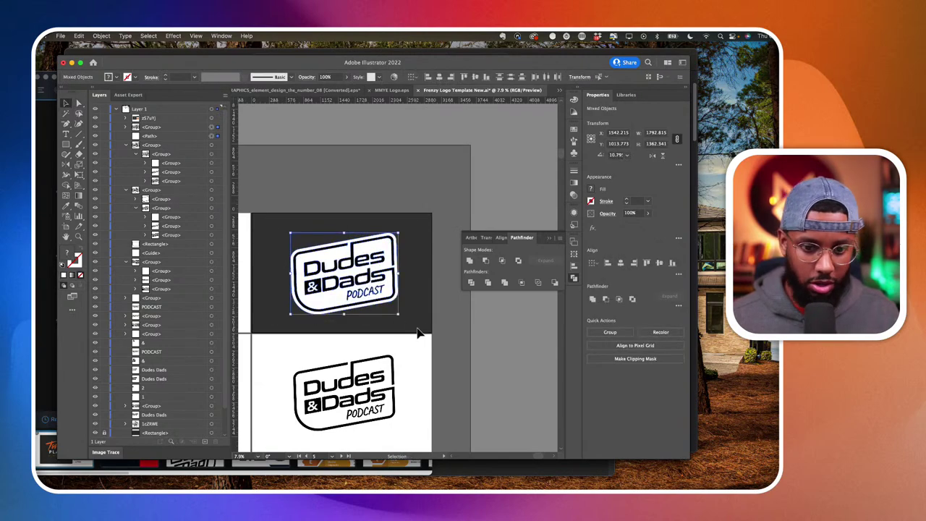
scroll(399, 318, down, 5)
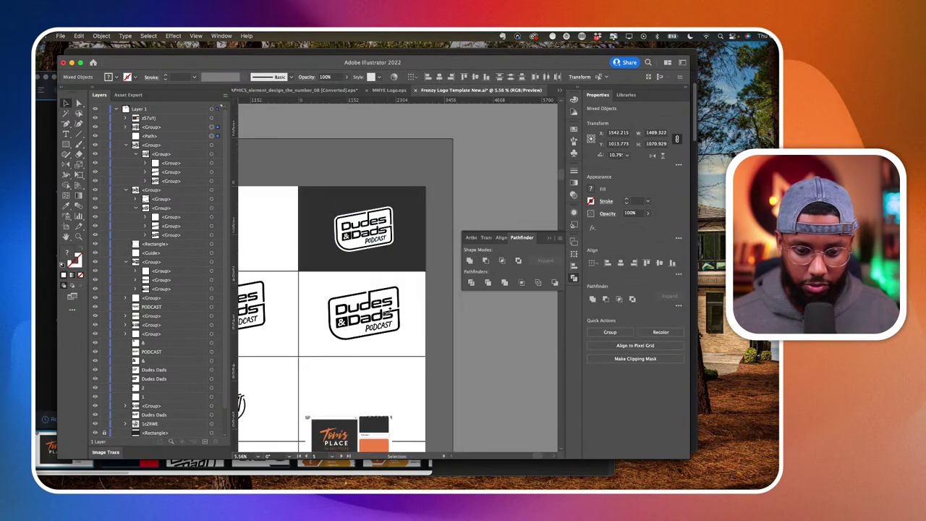
Move the orange and dark grey palette image up to just below the logo with the white backing.
drag(372, 387, 368, 293)
scroll(370, 296, up, 6)
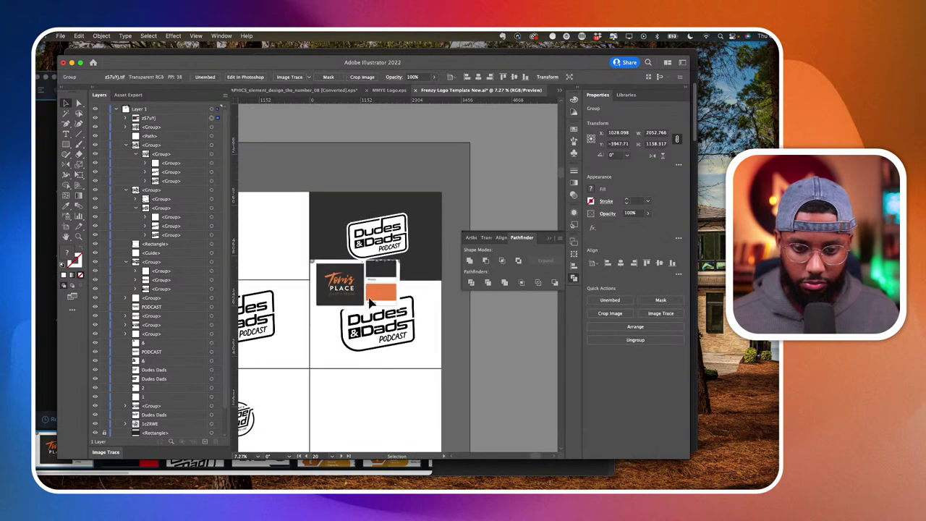
scroll(404, 270, up, 3)
key(a)
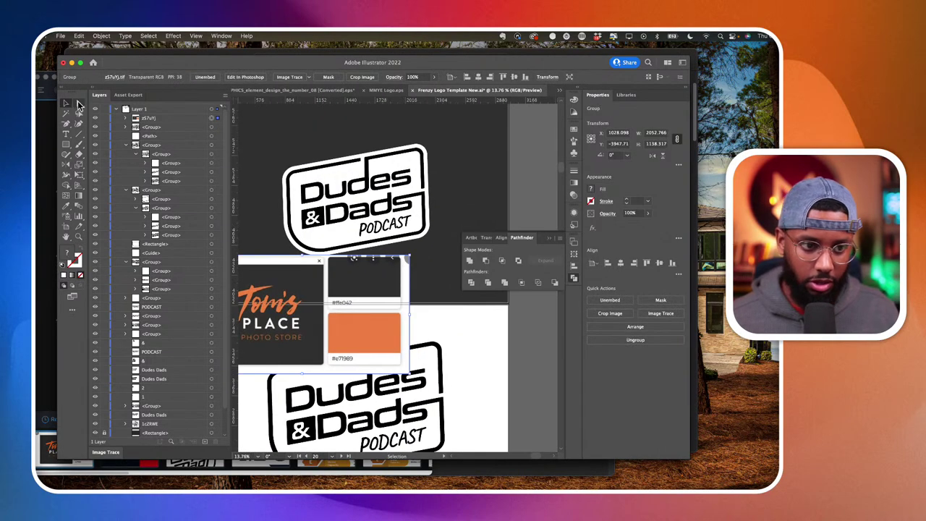
Fill the logo's white backing with the orange sampled from the palette image.
click(312, 248)
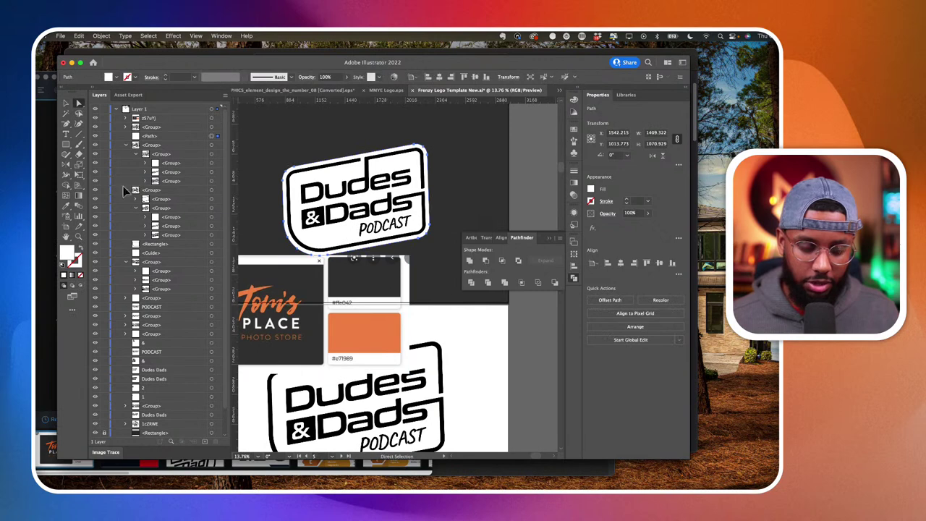
click(66, 209)
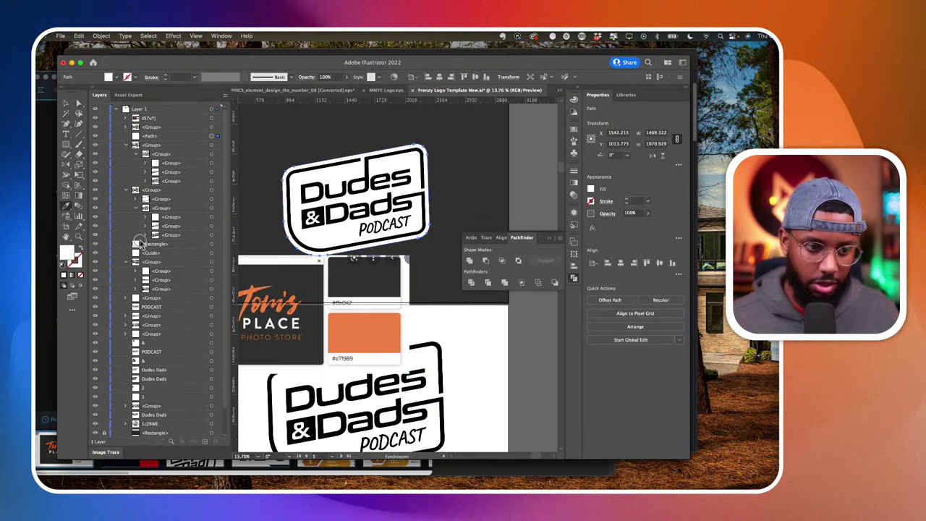
click(382, 337)
Recolor the whole logo artwork group on the orange backing white, sampling the white of the ampersand.
click(66, 103)
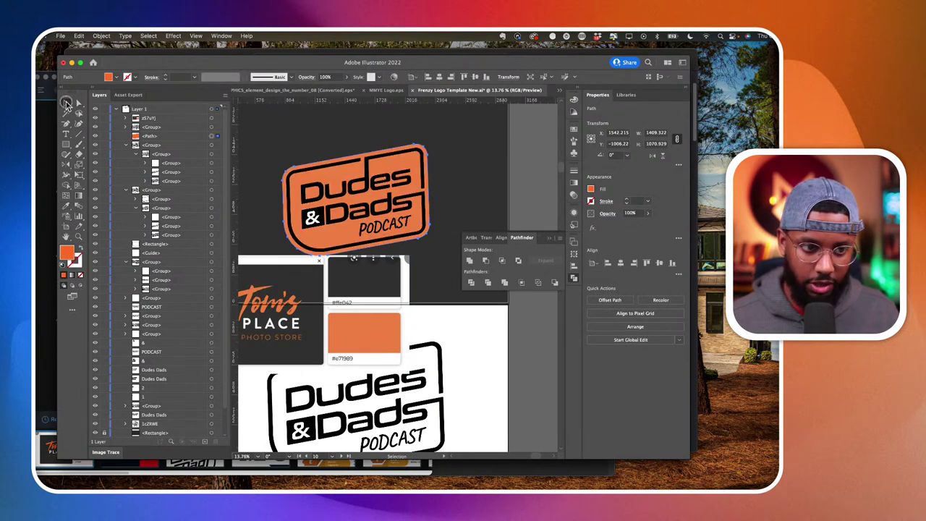
click(217, 128)
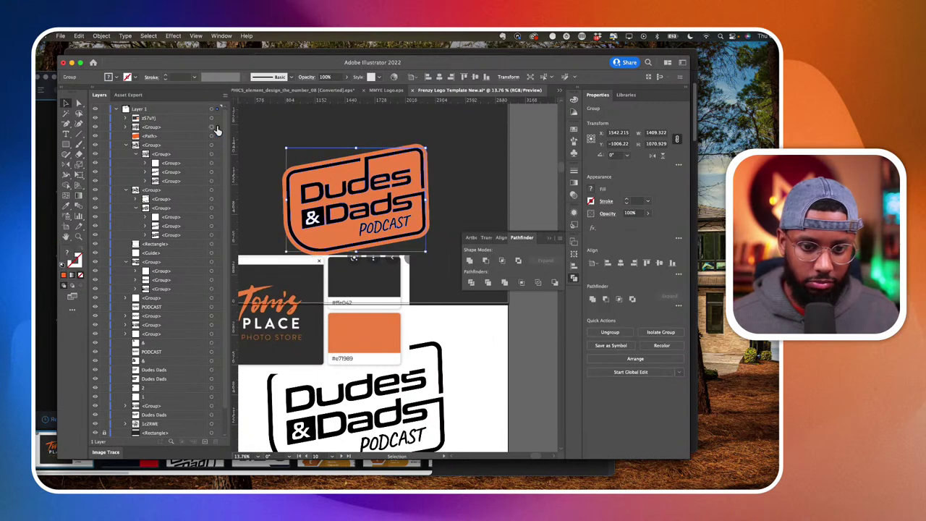
click(125, 127)
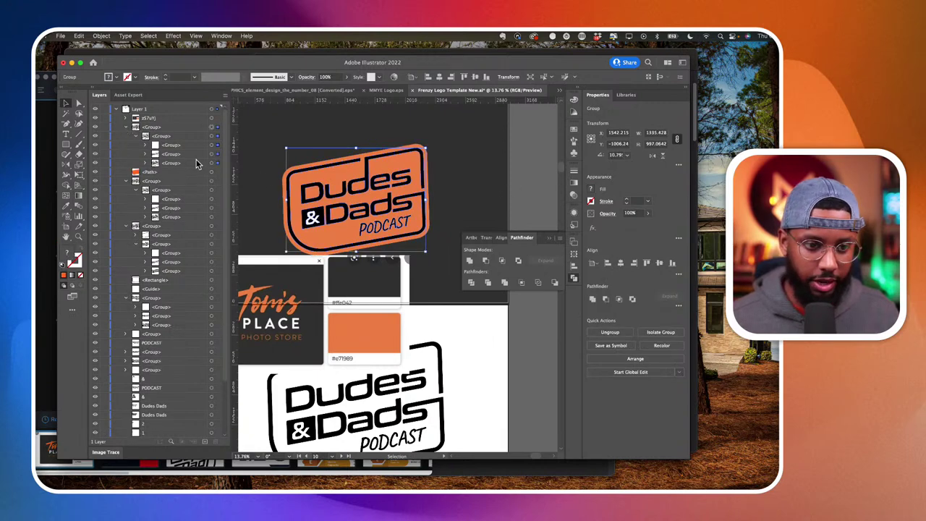
click(144, 163)
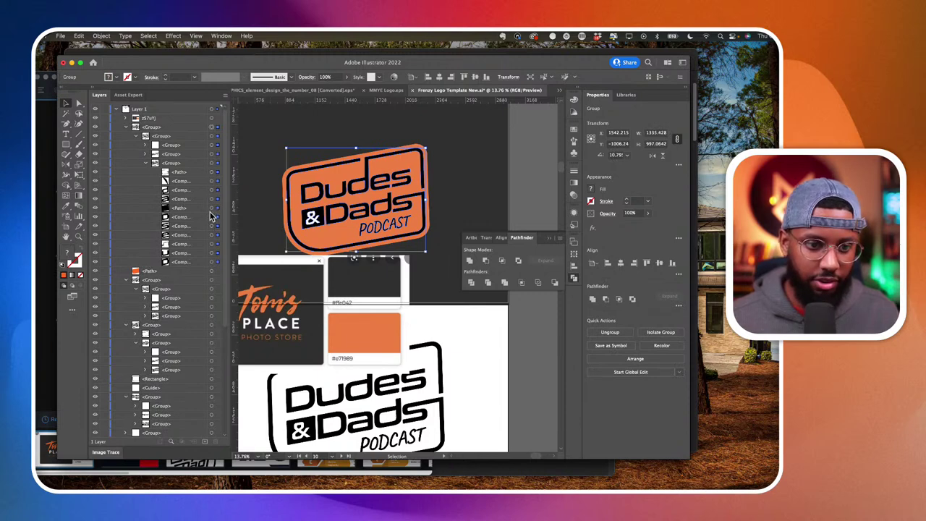
click(66, 206)
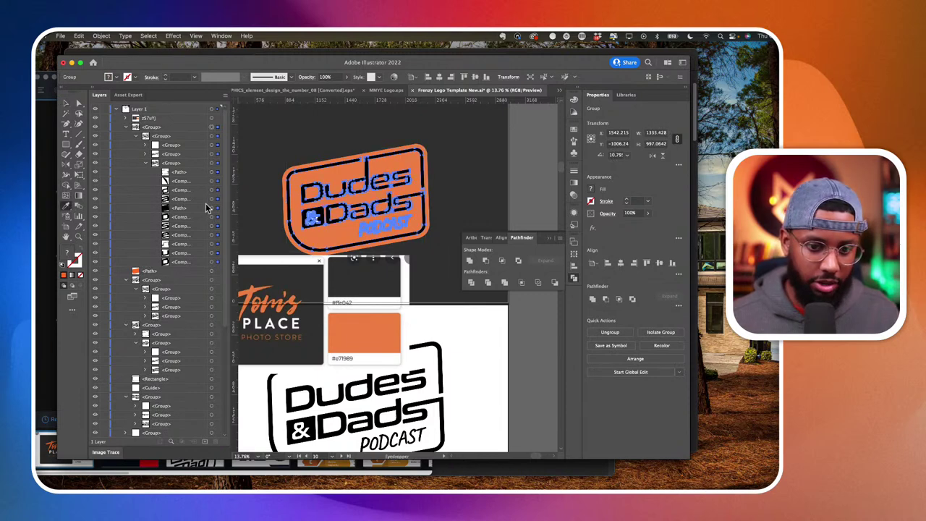
scroll(314, 217, up, 4)
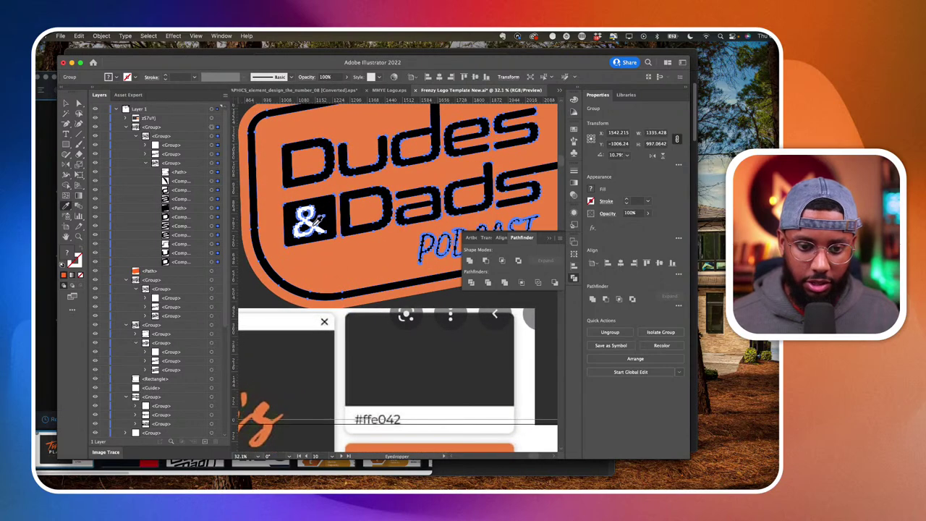
click(313, 221)
key(a)
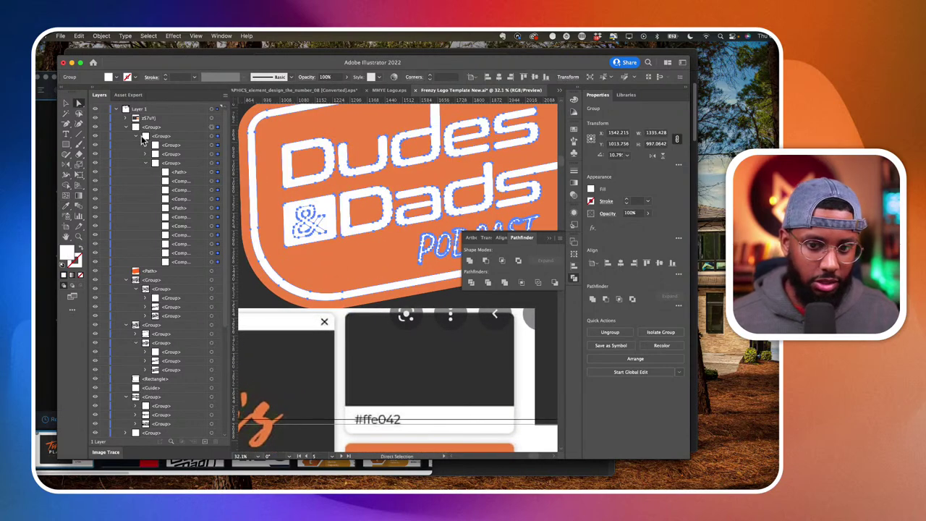
Recolor the ampersand inside the white square with the orange sampled from the logo's backing.
click(381, 311)
scroll(383, 310, down, 4)
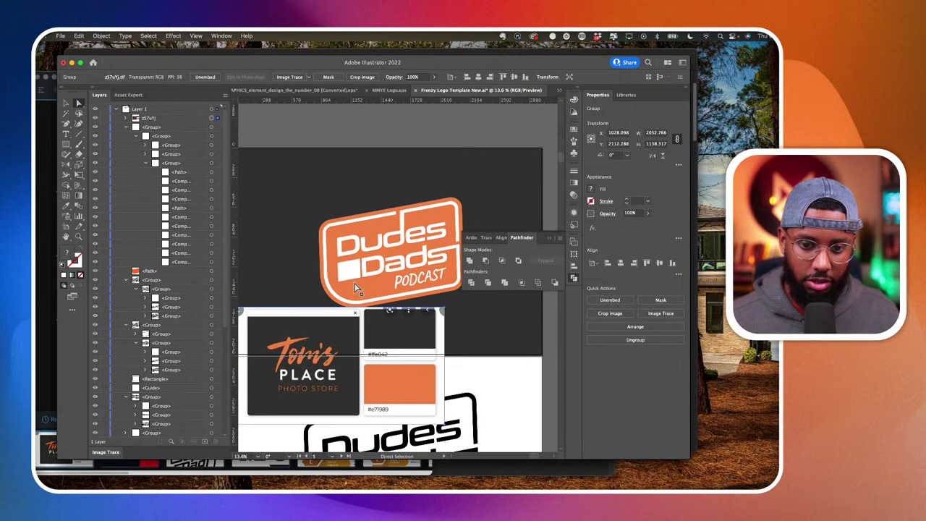
scroll(354, 287, up, 12)
click(338, 260)
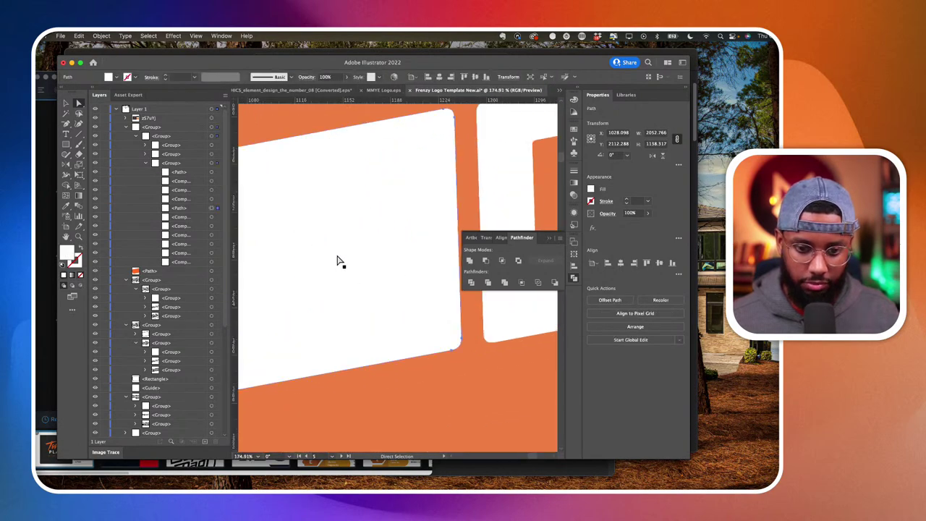
click(328, 231)
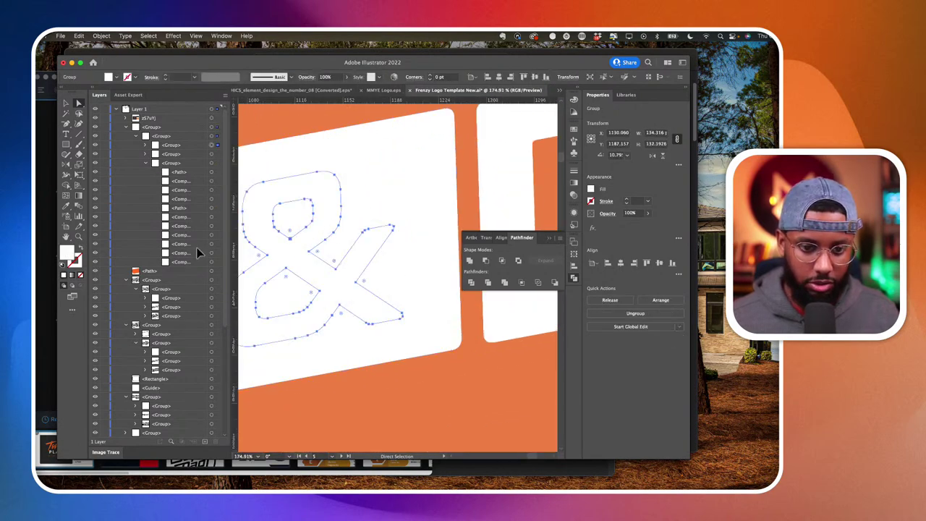
click(66, 206)
click(372, 384)
scroll(375, 382, down, 15)
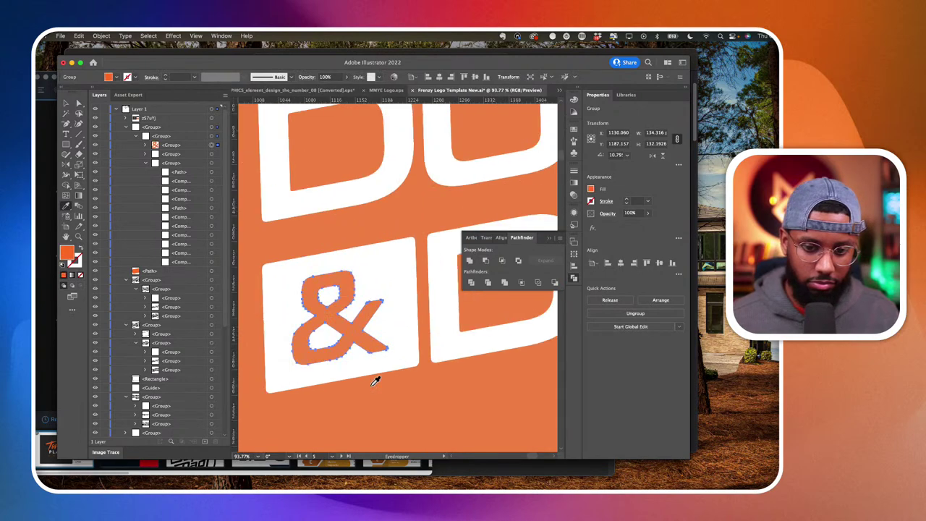
Try a sampled dark grey fill on the ampersand and return it to the backing's orange.
click(399, 321)
scroll(398, 320, up, 3)
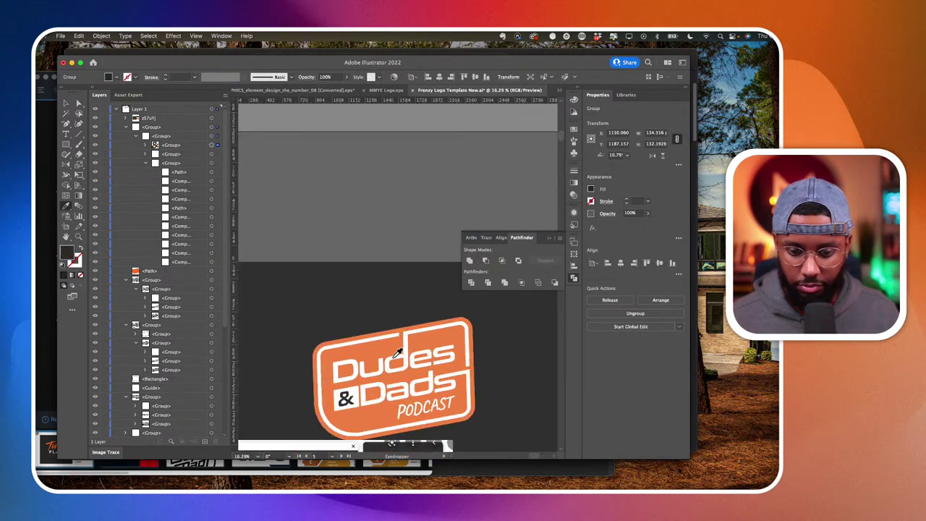
scroll(397, 308, down, 4)
scroll(403, 307, down, 3)
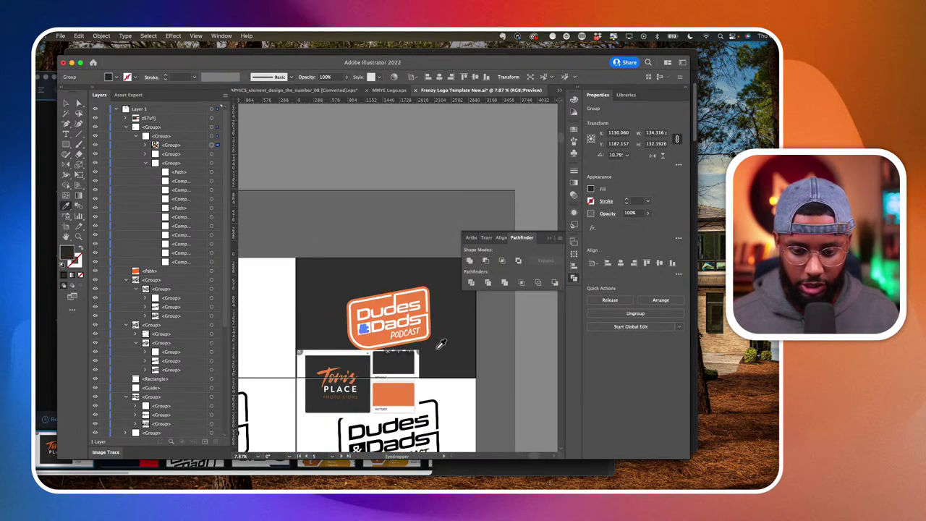
click(366, 342)
click(66, 103)
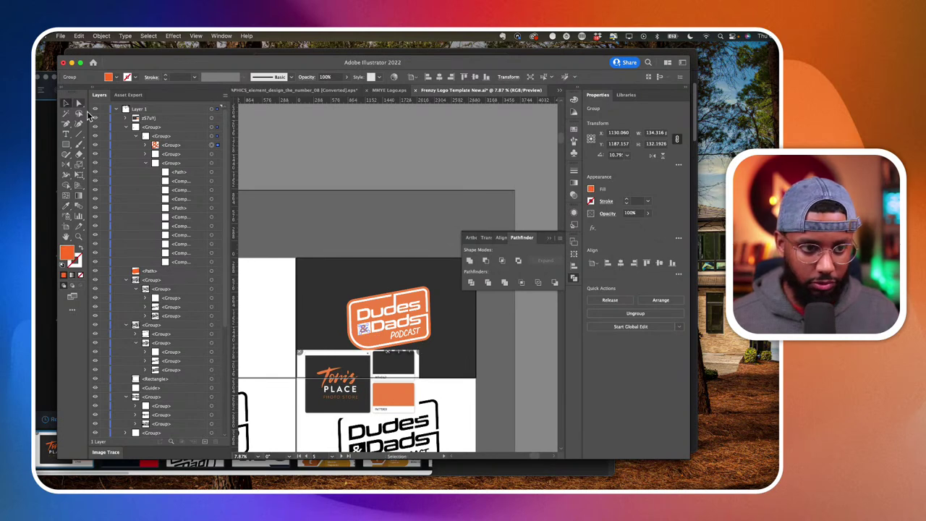
click(401, 210)
Move the palette image to the empty artboard below the black logo, and that logo to the blank artboard beside the orange version.
scroll(401, 211, down, 3)
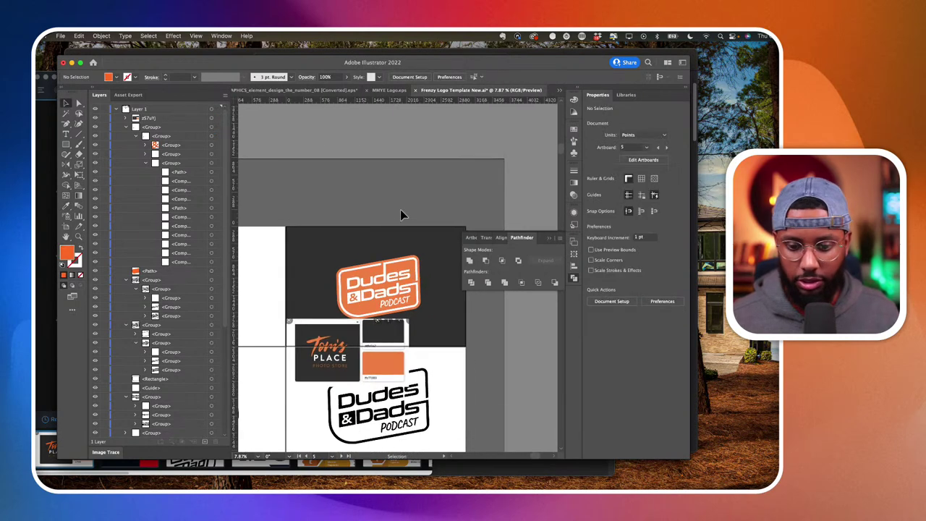
click(388, 319)
drag(389, 318, 385, 362)
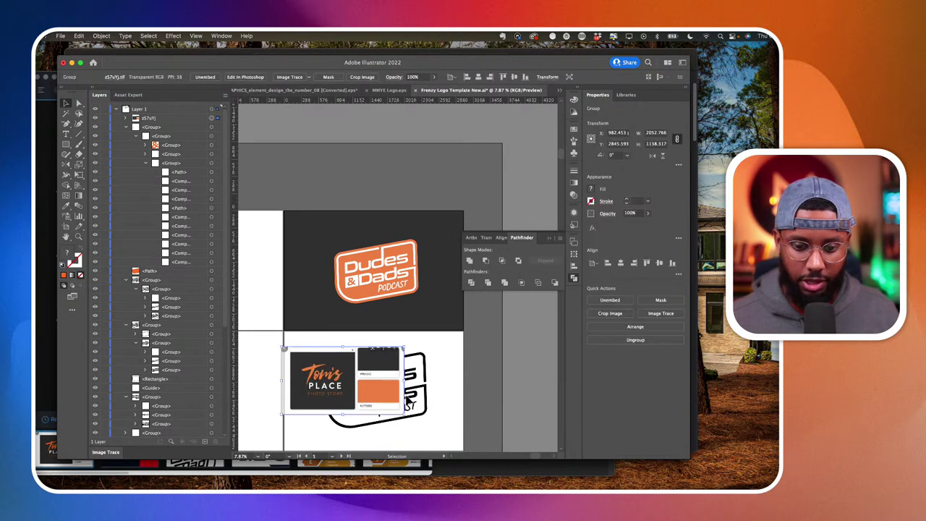
scroll(407, 400, down, 3)
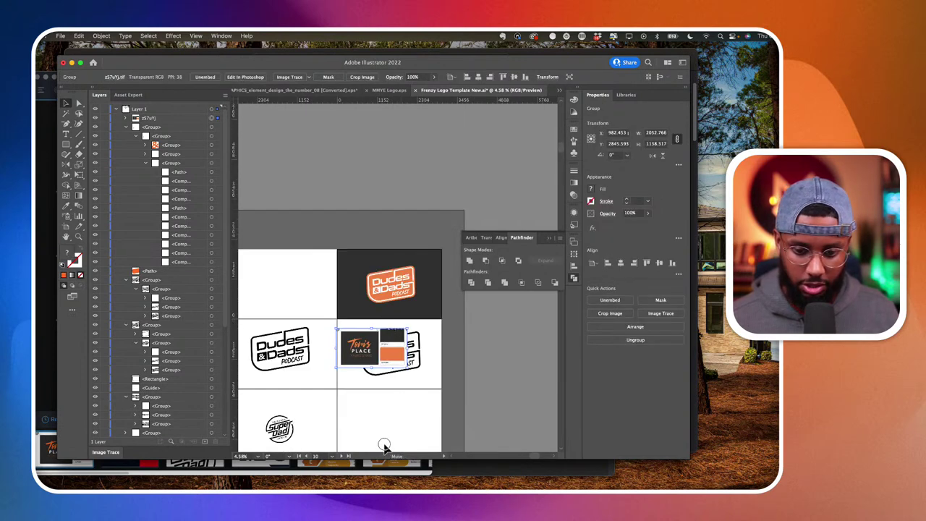
drag(385, 445, 384, 446)
drag(360, 326, 426, 383)
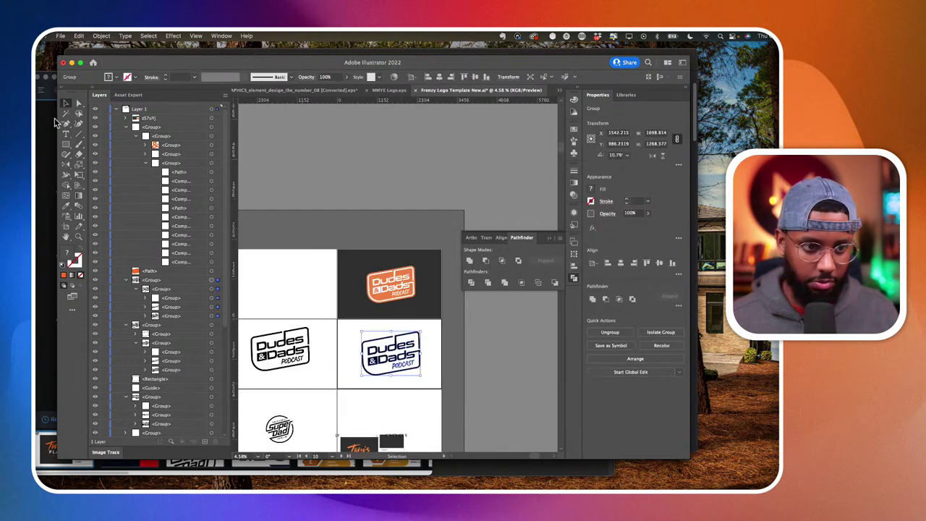
drag(372, 352, 259, 281)
Unlock the dark background rectangle, extend it down over the artboard below to about 3985 pt tall, and lock it again.
scroll(106, 328, down, 5)
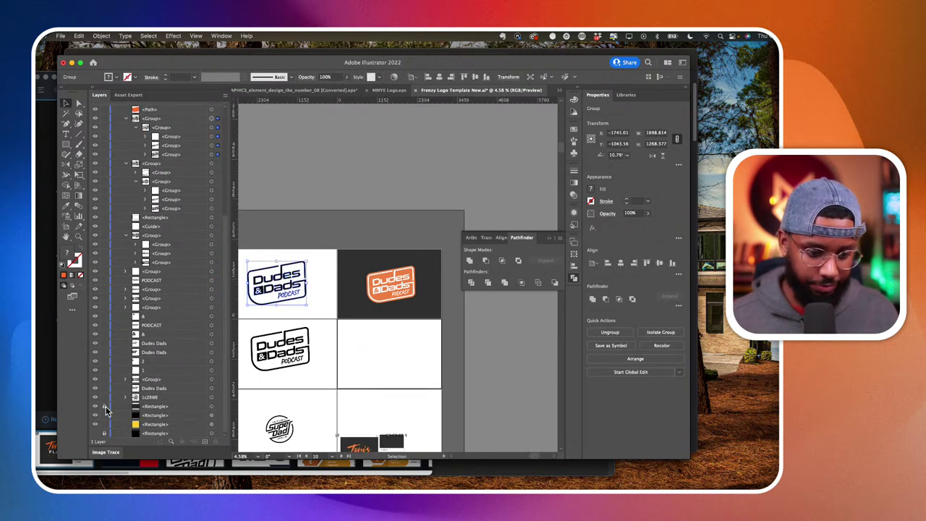
click(391, 316)
drag(391, 316, 392, 389)
key(super+z)
drag(390, 318, 389, 381)
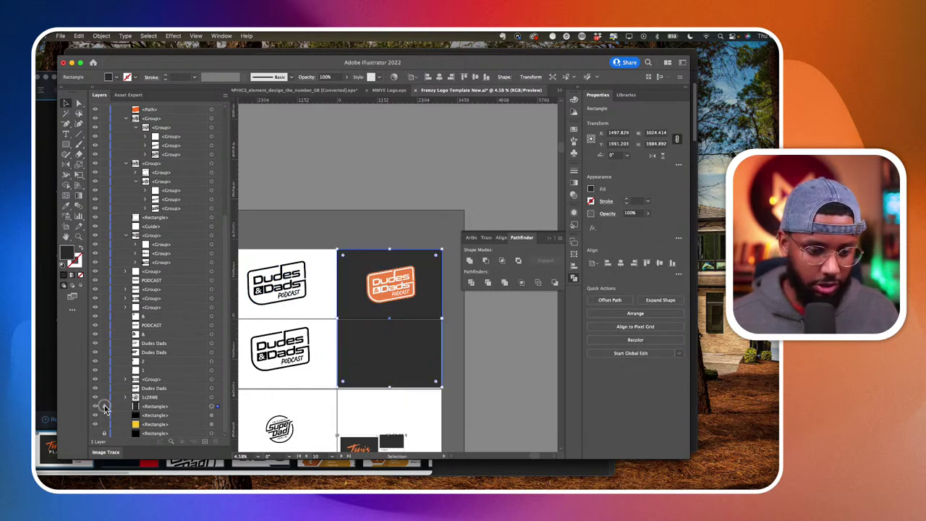
click(104, 406)
Duplicate the orange and white logo with its backing straight down onto the dark area below.
click(416, 300)
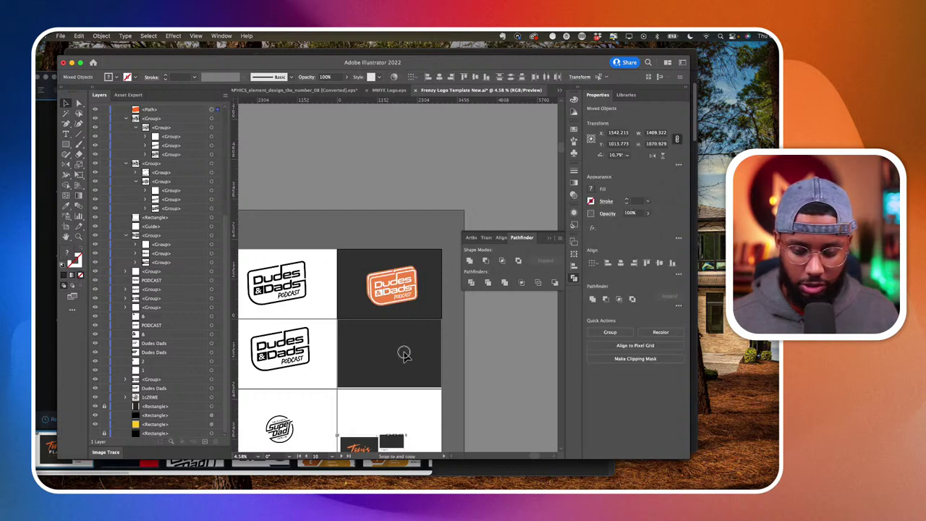
drag(403, 354, 407, 359)
scroll(407, 359, up, 5)
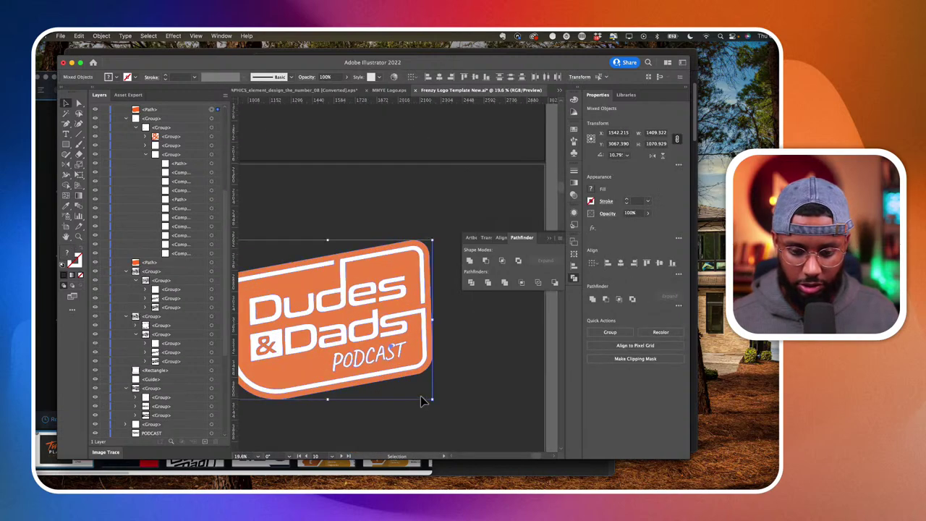
scroll(421, 396, left, 2)
Recolor the lettering and frame group of the lower logo copy with the dark grey sampled from the background.
click(421, 396)
click(416, 363)
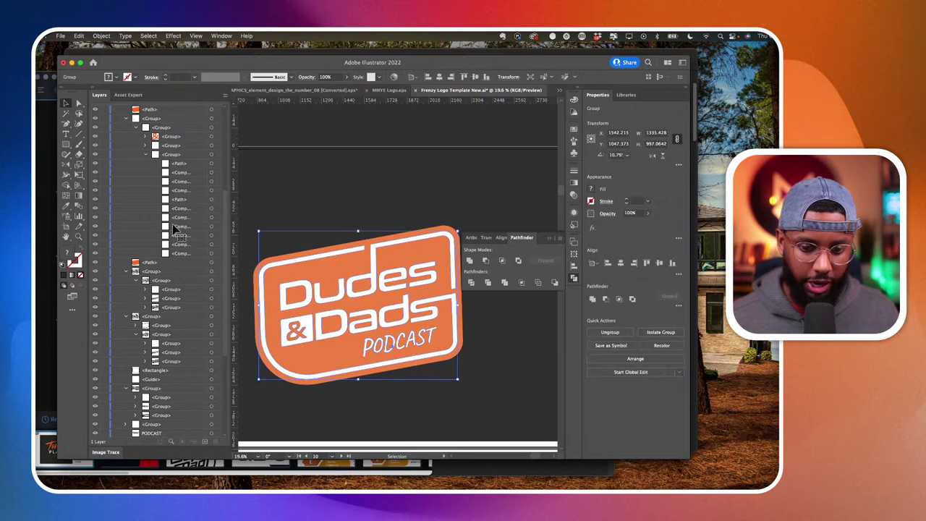
scroll(166, 233, up, 6)
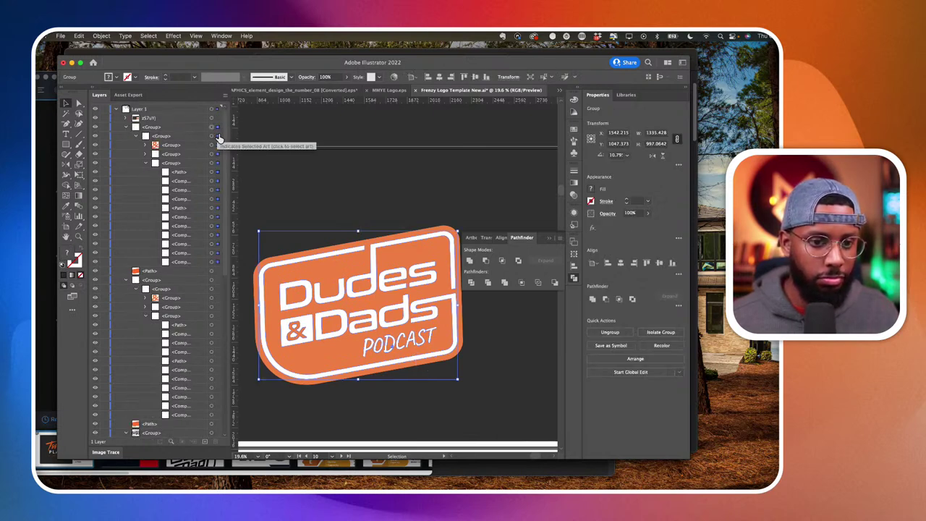
click(67, 206)
click(488, 366)
scroll(488, 366, down, 5)
scroll(492, 362, down, 2)
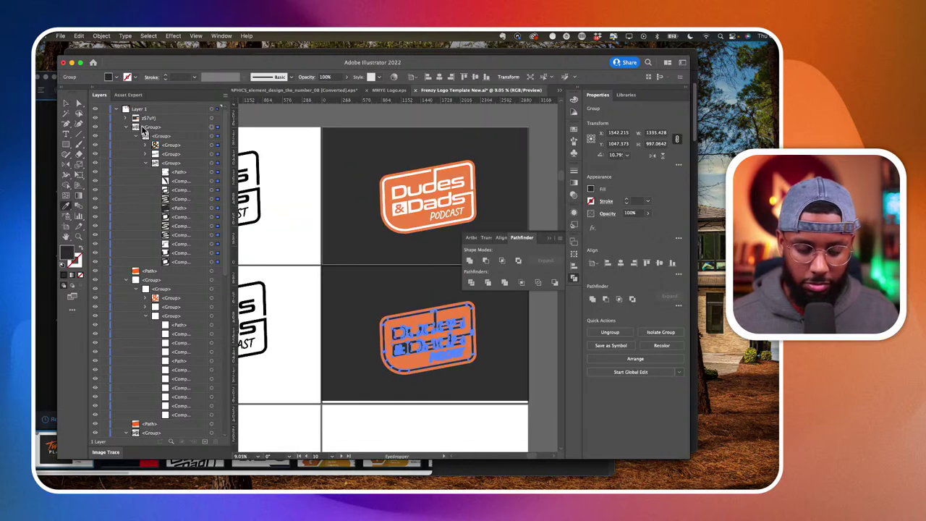
key(v)
click(345, 270)
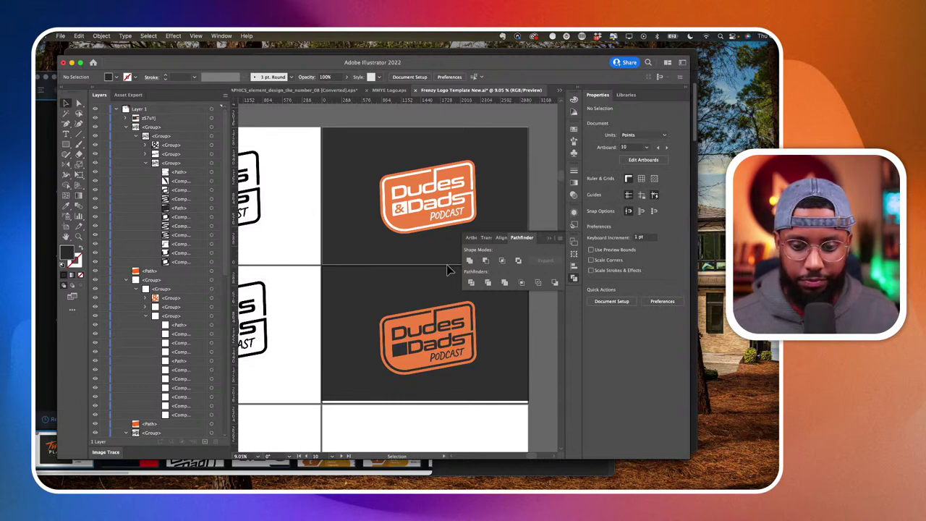
Delete the lower logo copy together with its orange backing.
click(405, 351)
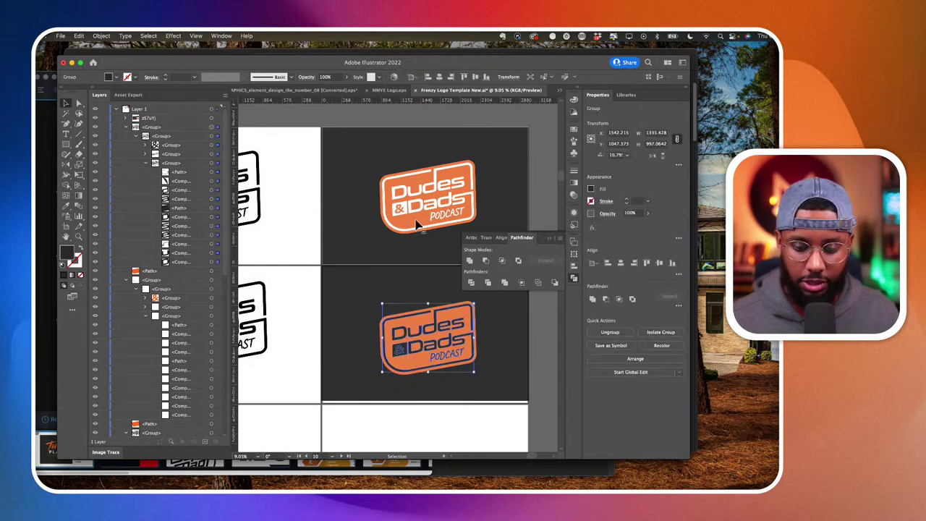
scroll(418, 224, up, 2)
drag(364, 340, 492, 424)
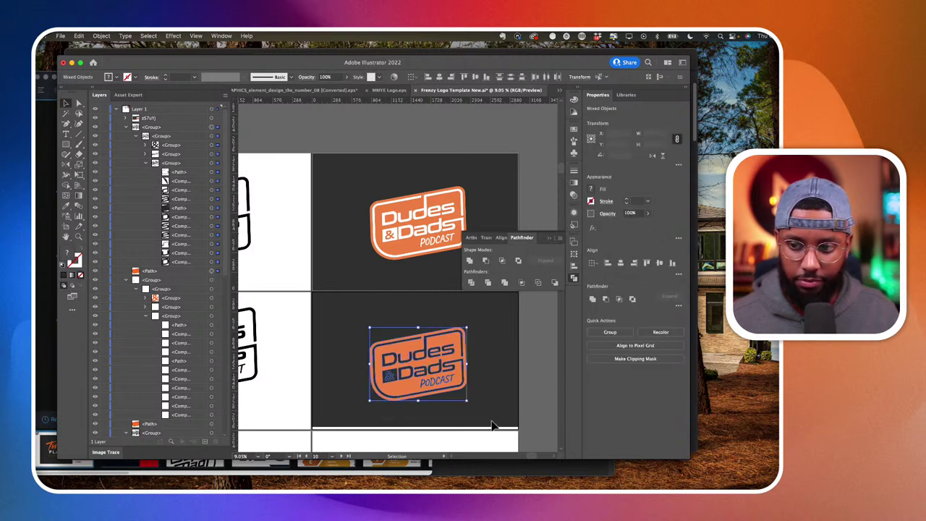
key(Delete)
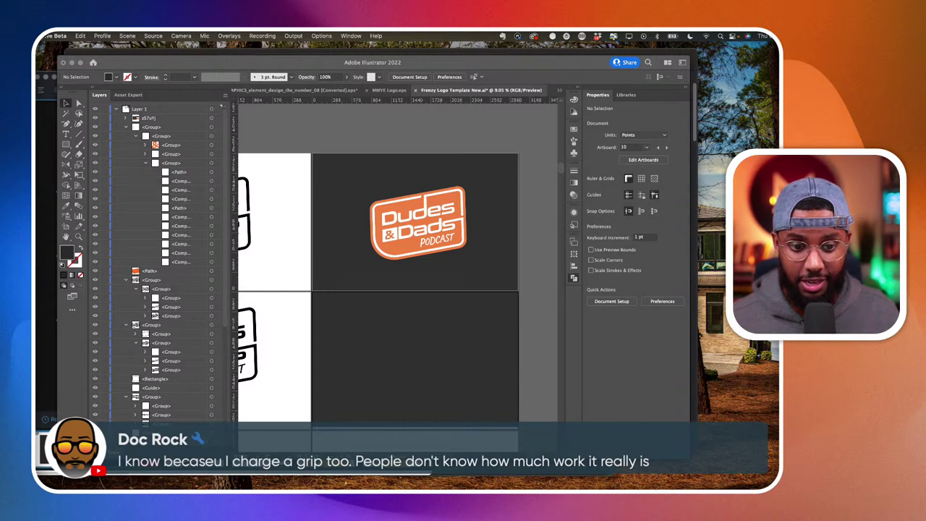
Collapse the floating Pathfinder options and switch to the Direct Selection tool for the orange logo.
click(499, 306)
scroll(439, 224, right, 3)
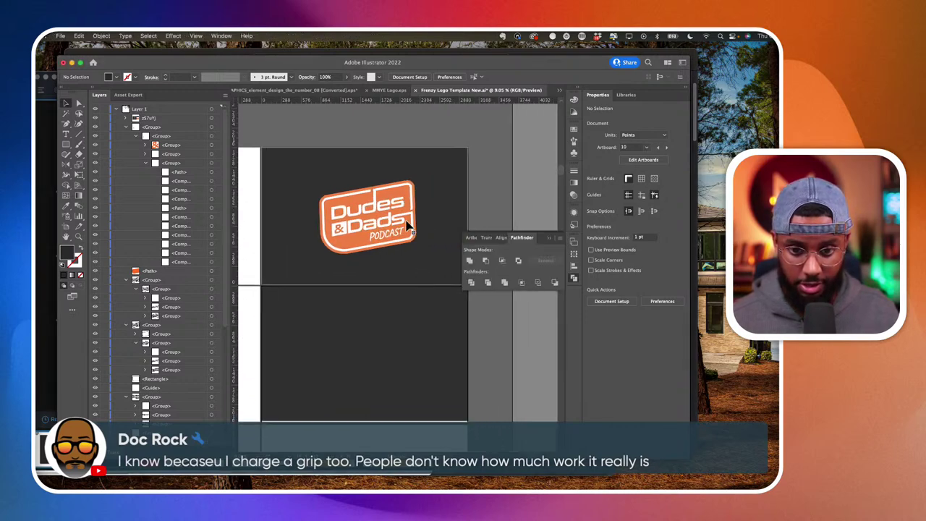
scroll(410, 227, up, 3)
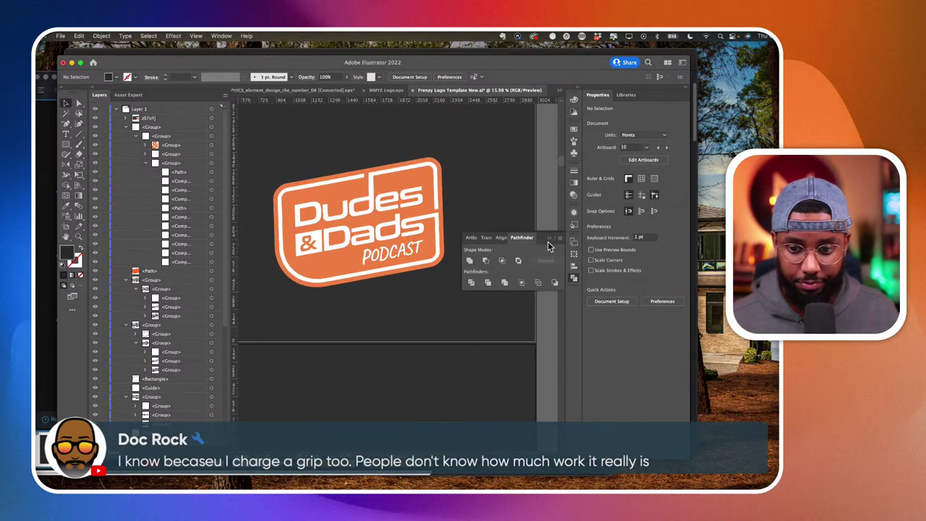
click(548, 239)
scroll(429, 229, up, 2)
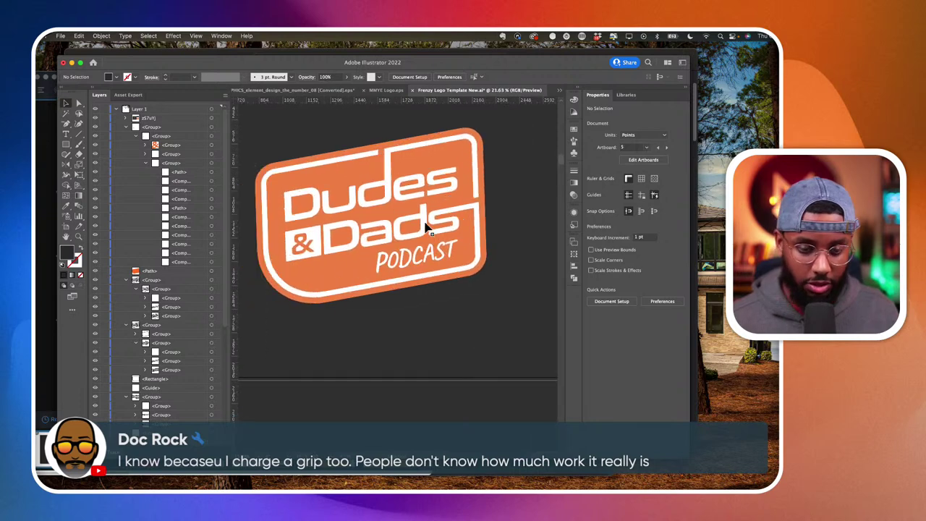
click(79, 103)
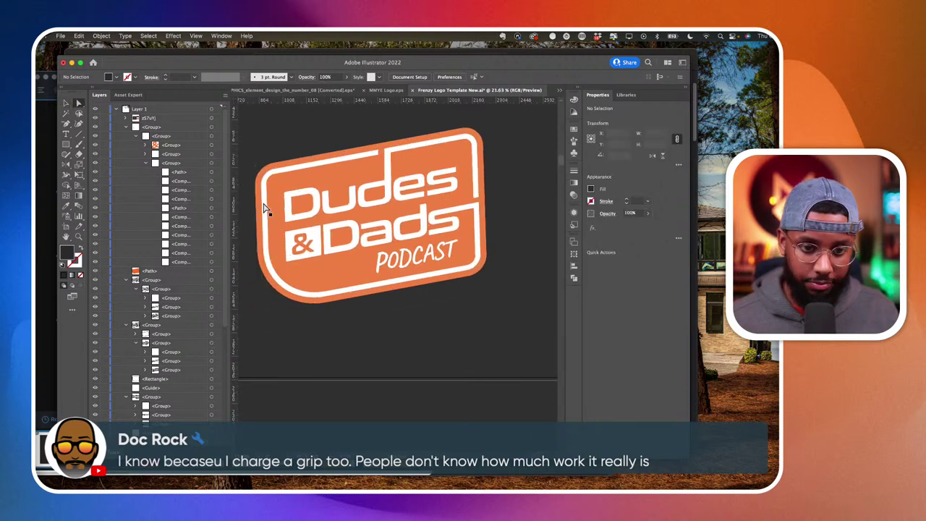
Undo the logo's recoloring back to black artwork on a white backing, and move the palette image down below the dark artboard.
scroll(268, 208, up, 3)
click(275, 207)
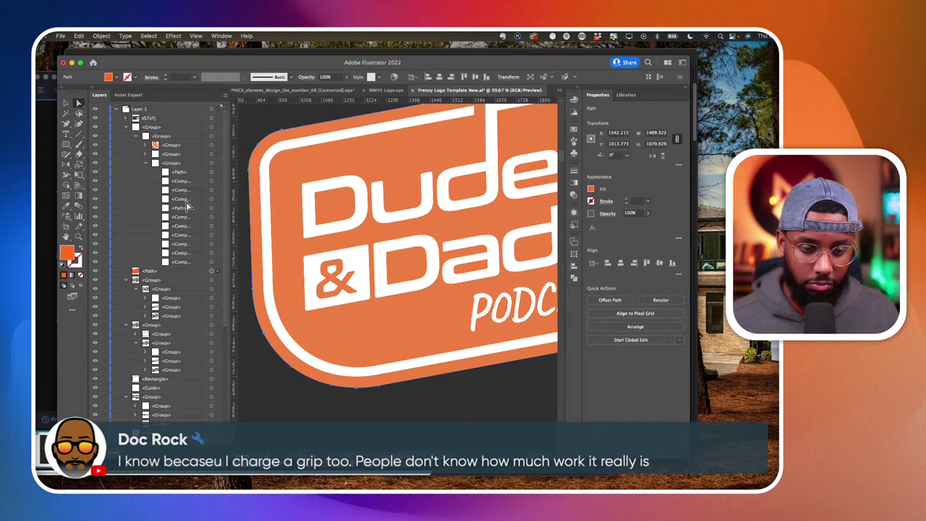
click(307, 269)
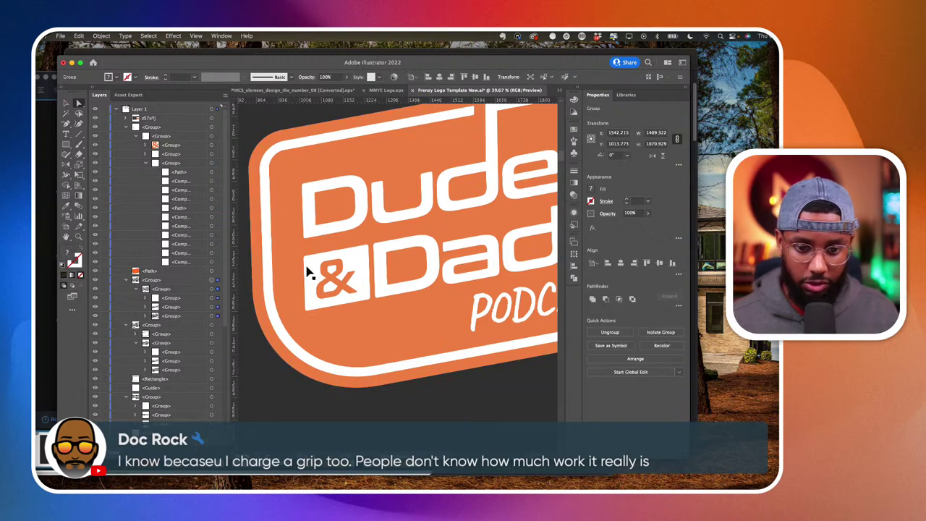
key(super+z)
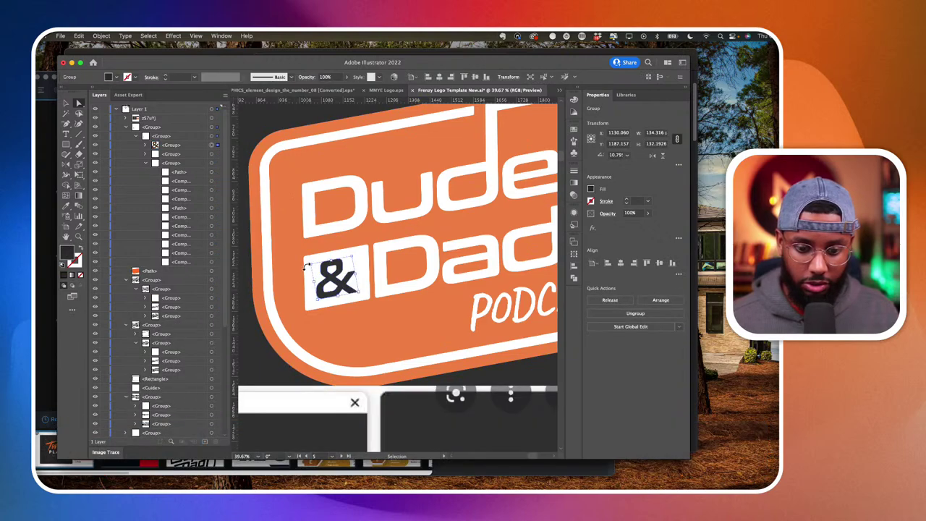
scroll(307, 269, down, 3)
scroll(306, 268, down, 2)
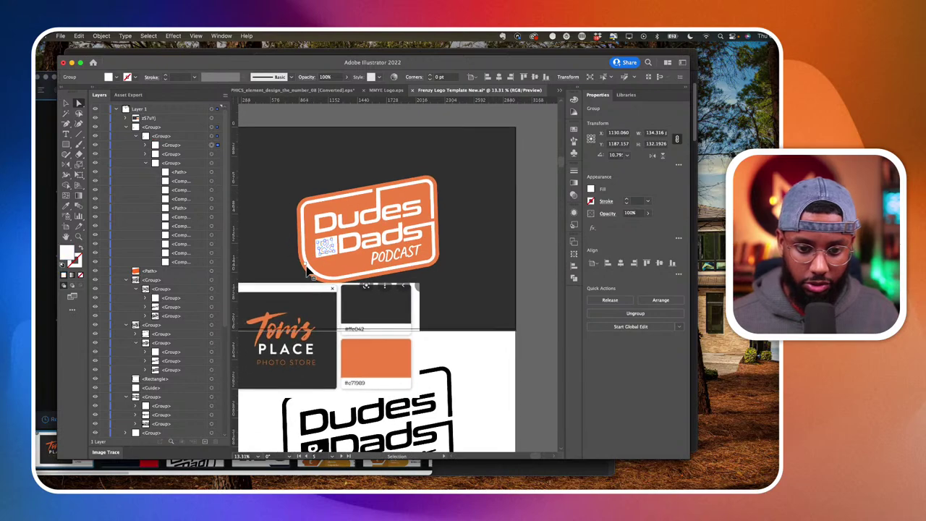
click(309, 271)
drag(350, 325, 355, 418)
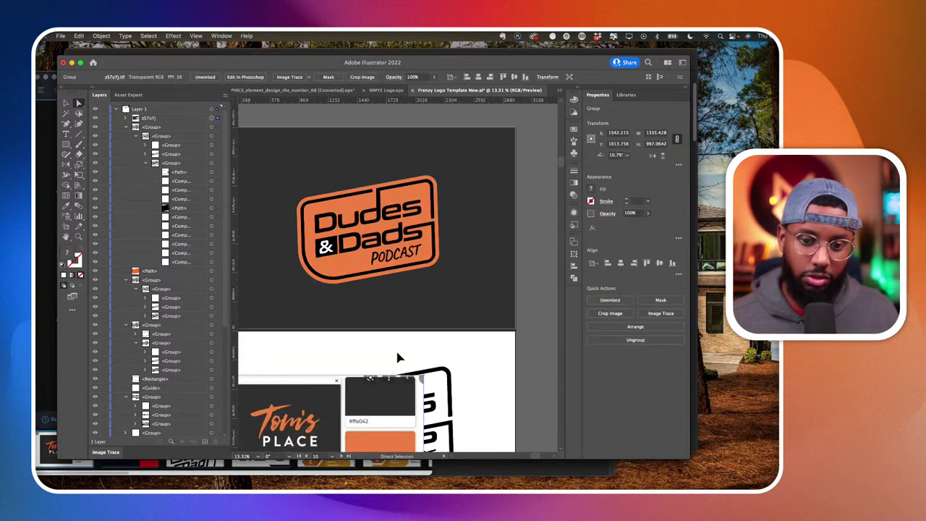
key(super+z)
key(super+z)
drag(386, 304, 385, 398)
click(385, 404)
Try recoloring the outer frame path that joins the last "s" of Dads with the orange sampled from the palette image.
scroll(353, 263, up, 4)
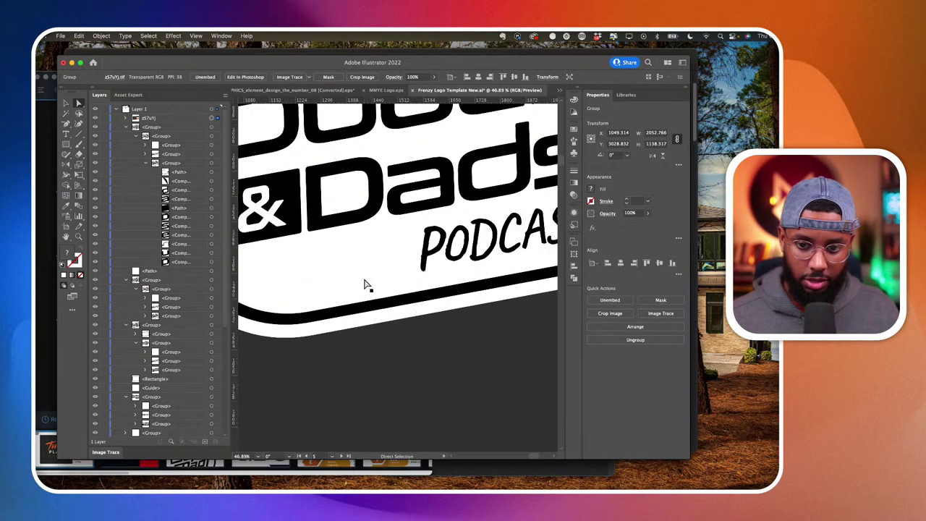
click(356, 311)
scroll(356, 311, down, 5)
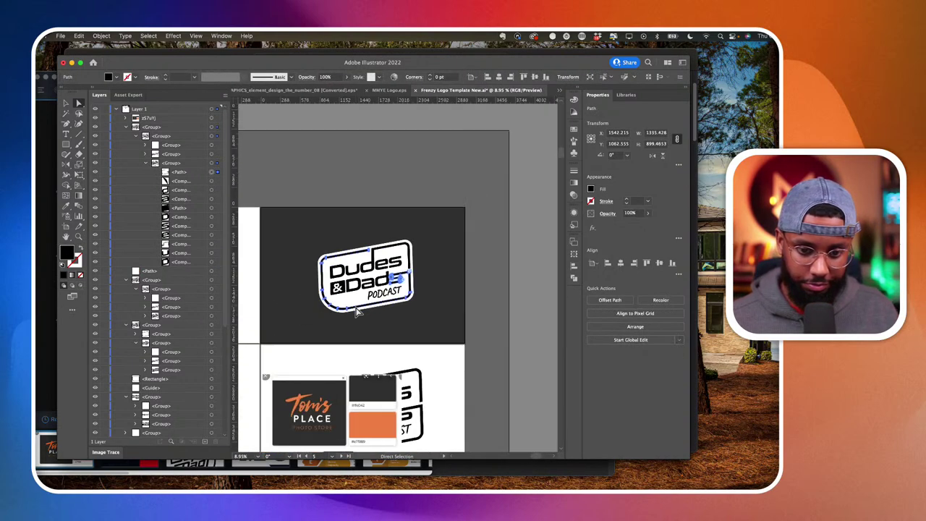
click(66, 206)
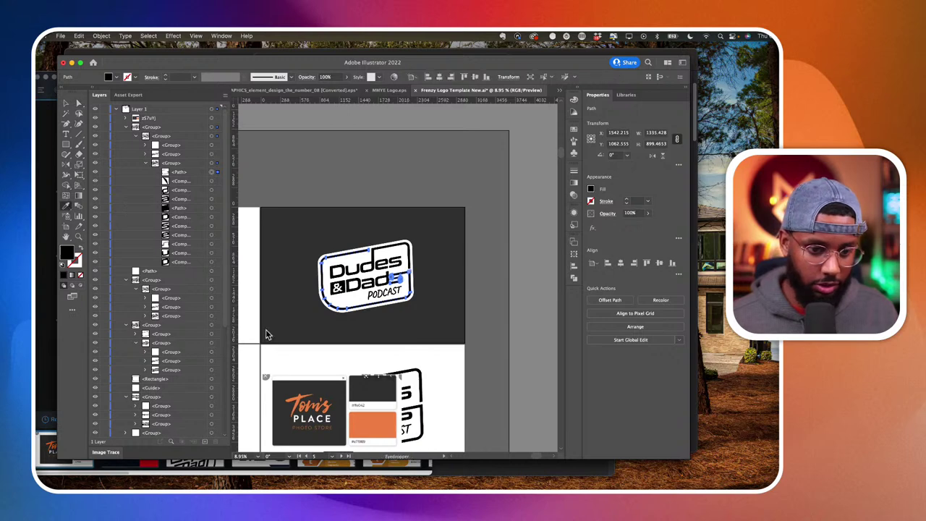
click(382, 427)
scroll(388, 289, up, 3)
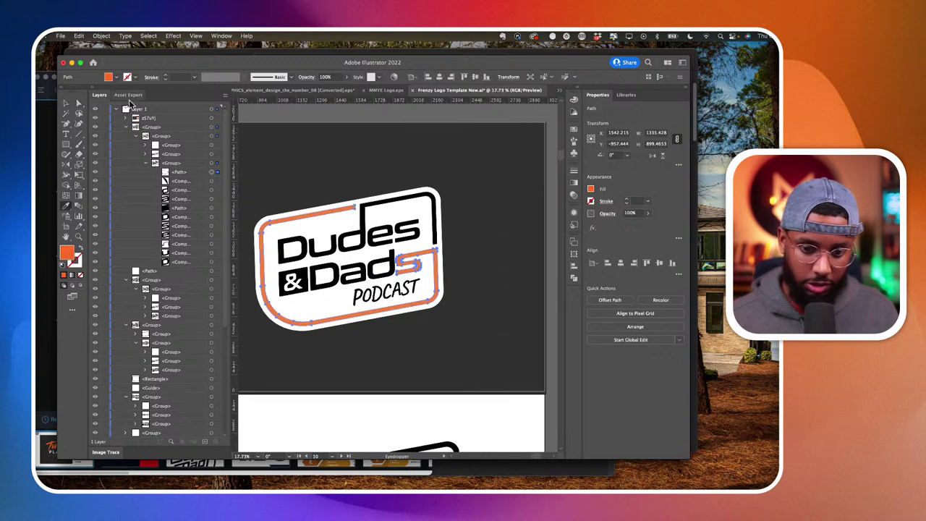
click(80, 104)
click(288, 152)
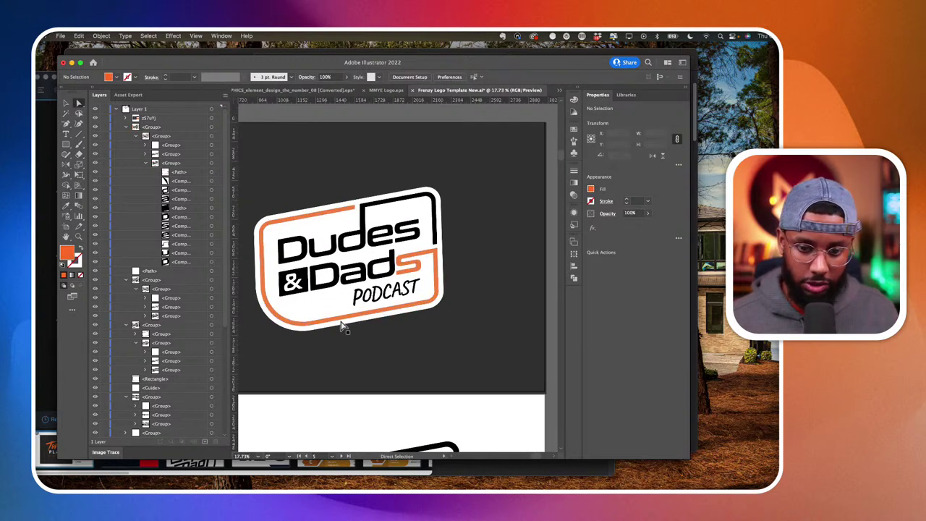
scroll(343, 325, up, 3)
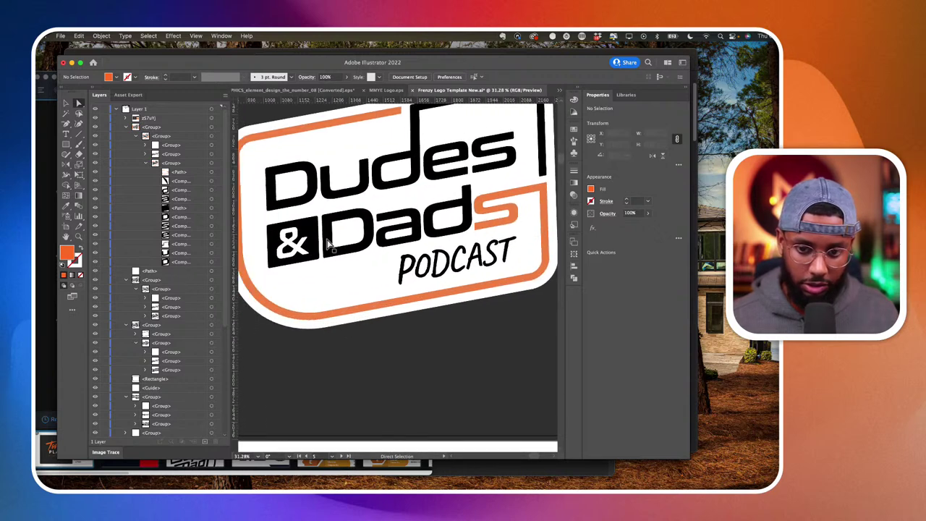
click(329, 244)
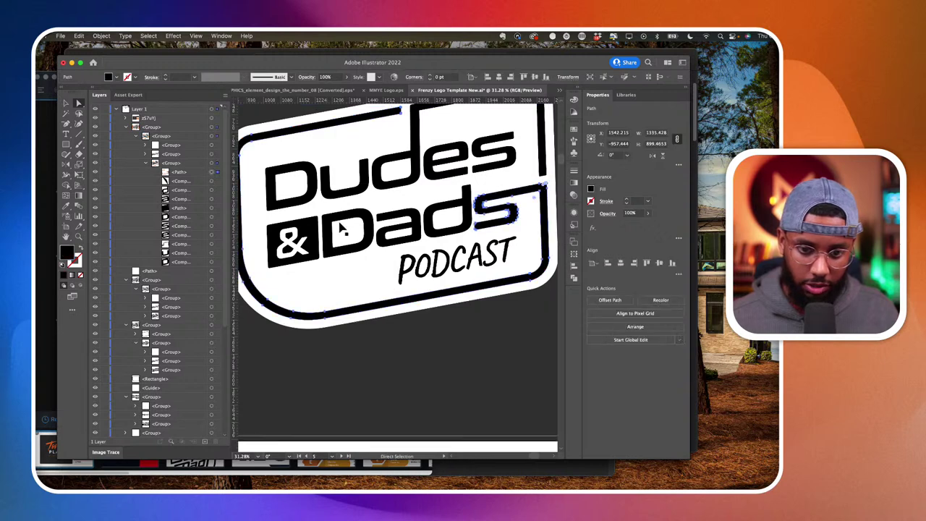
Recolor the "Dudes" letters with their attached frame, the ampersand box and the "PODCAST" lettering with the orange sampled from the palette image.
scroll(326, 205, up, 2)
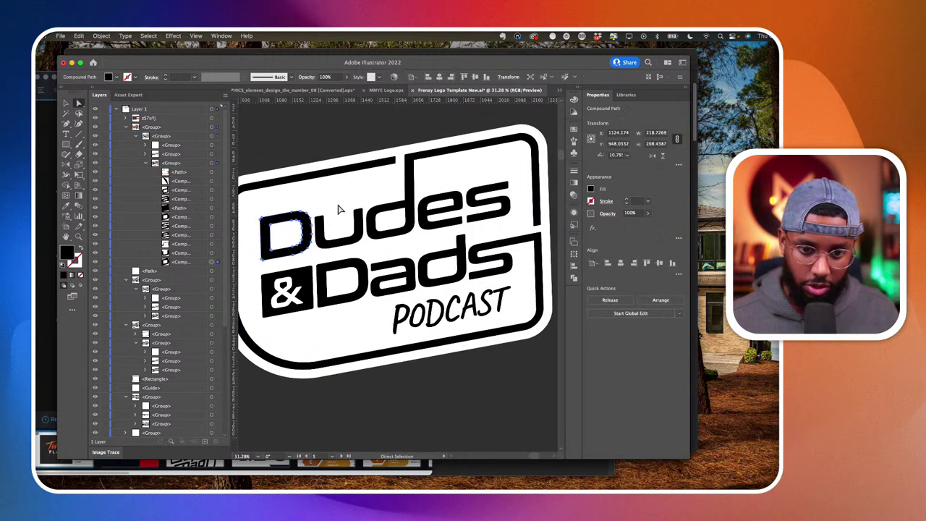
click(369, 226)
shift+click(373, 222)
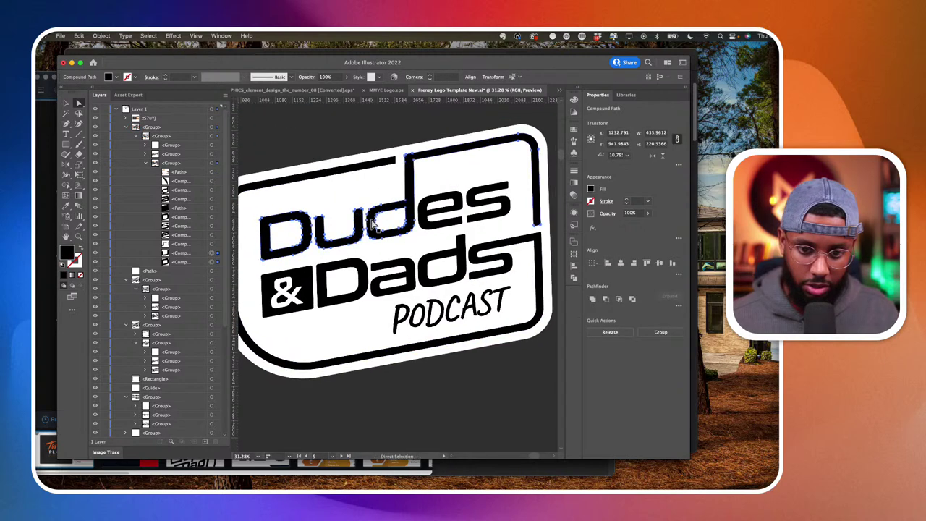
shift+click(436, 199)
shift+click(471, 199)
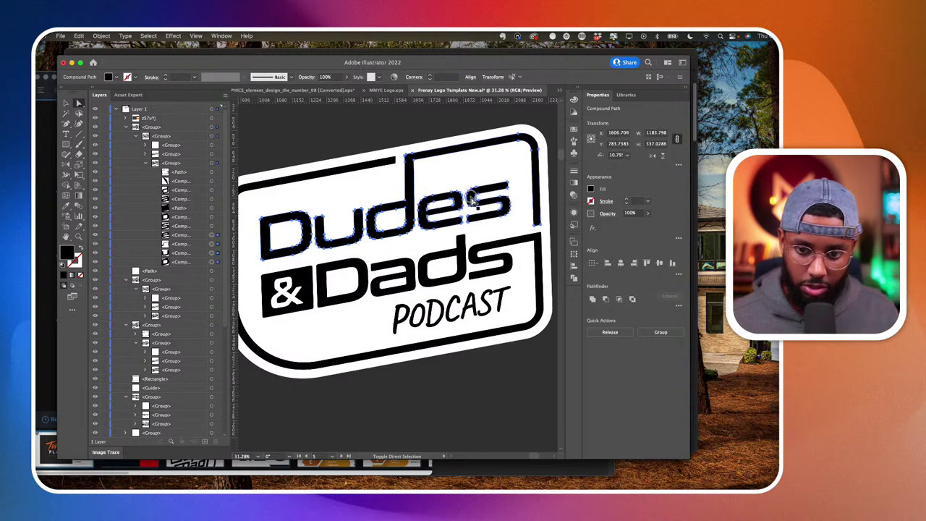
shift+click(302, 278)
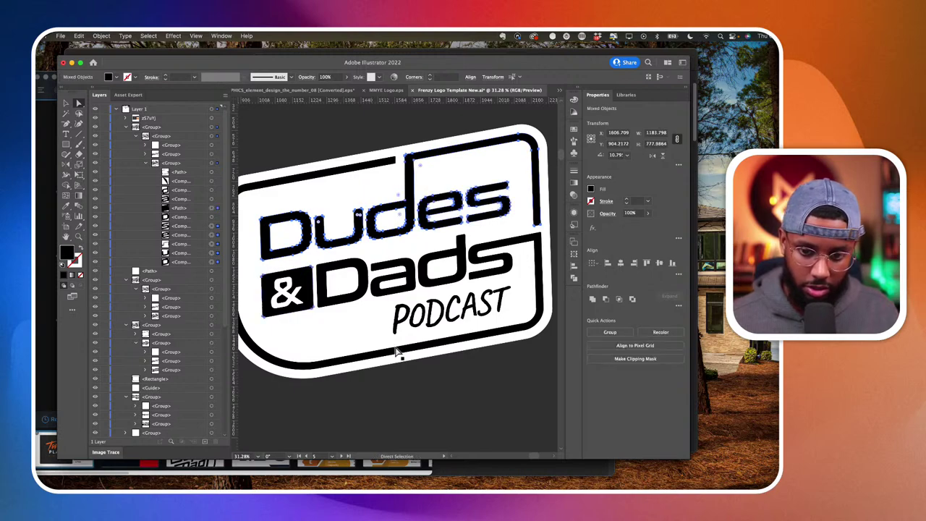
scroll(398, 347, up, 5)
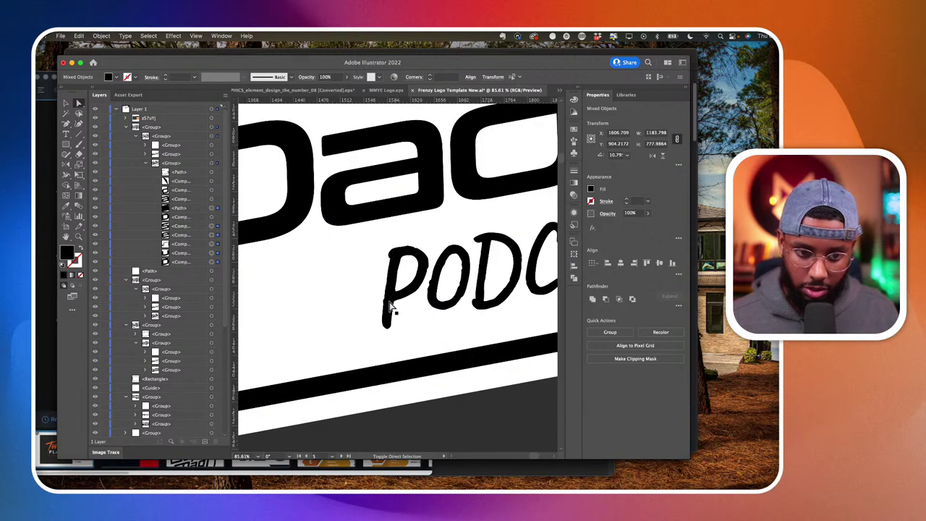
shift+click(217, 153)
scroll(398, 288, down, 10)
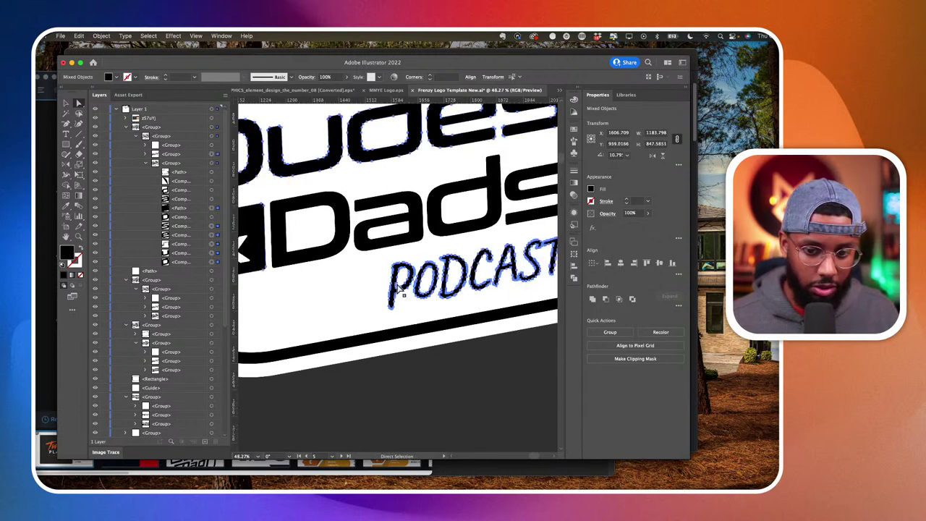
click(65, 206)
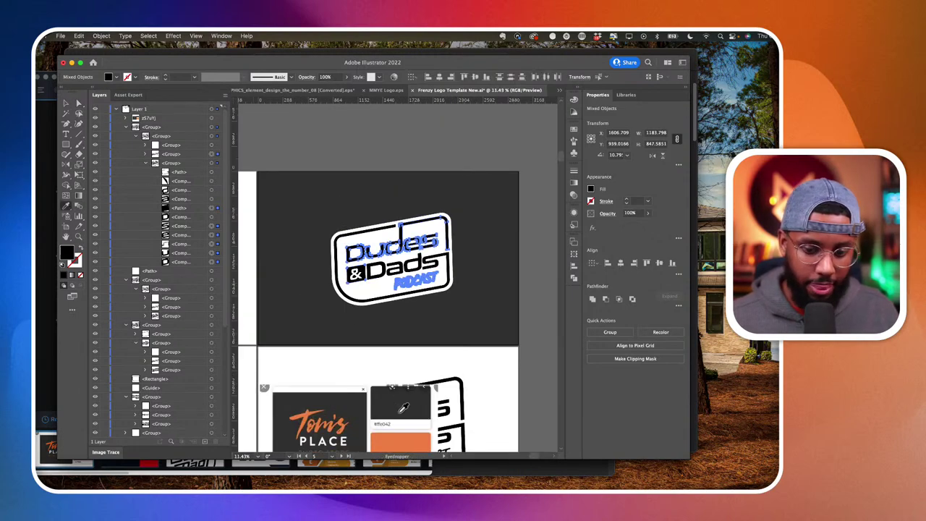
click(402, 438)
click(66, 102)
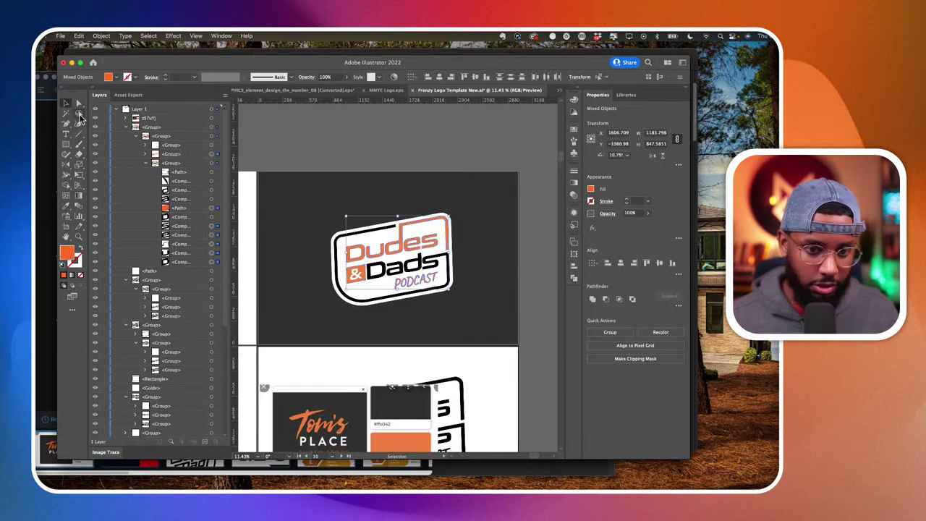
click(508, 365)
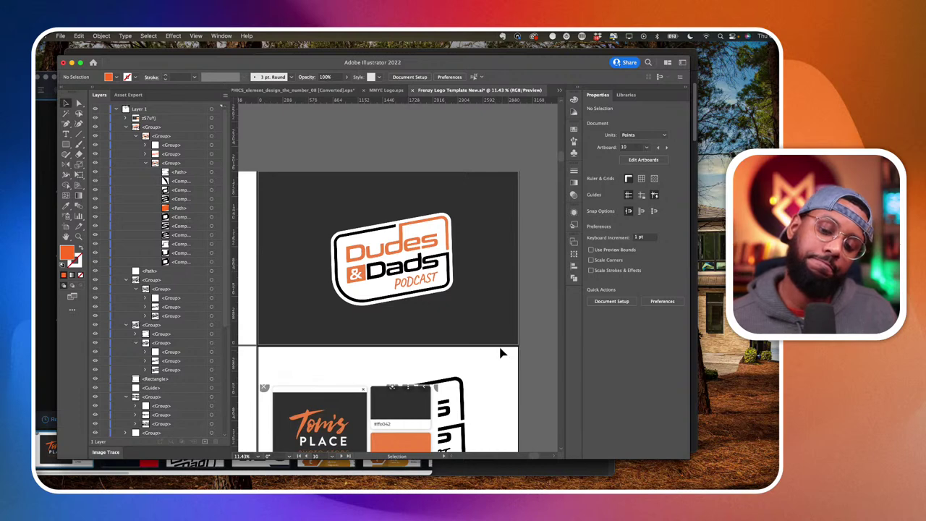
Recolor the "PODCAST" lettering with the dark grey sampled from the artboard background.
click(211, 154)
click(66, 206)
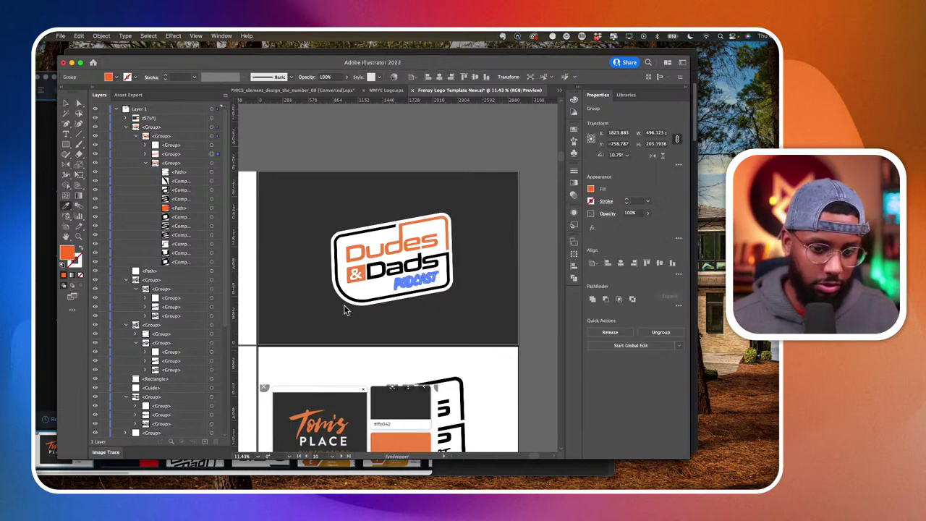
click(323, 306)
click(277, 232)
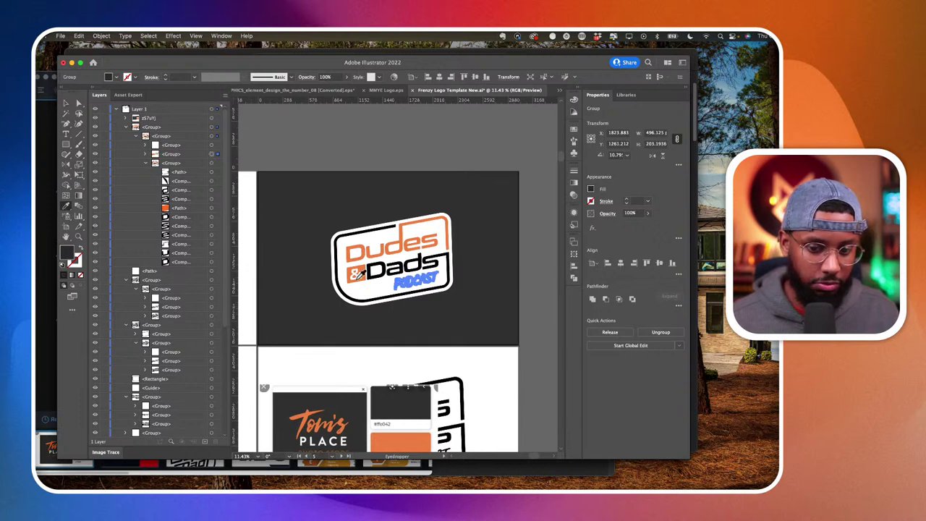
Recolor the box behind the ampersand with the logo's dark grey.
click(78, 103)
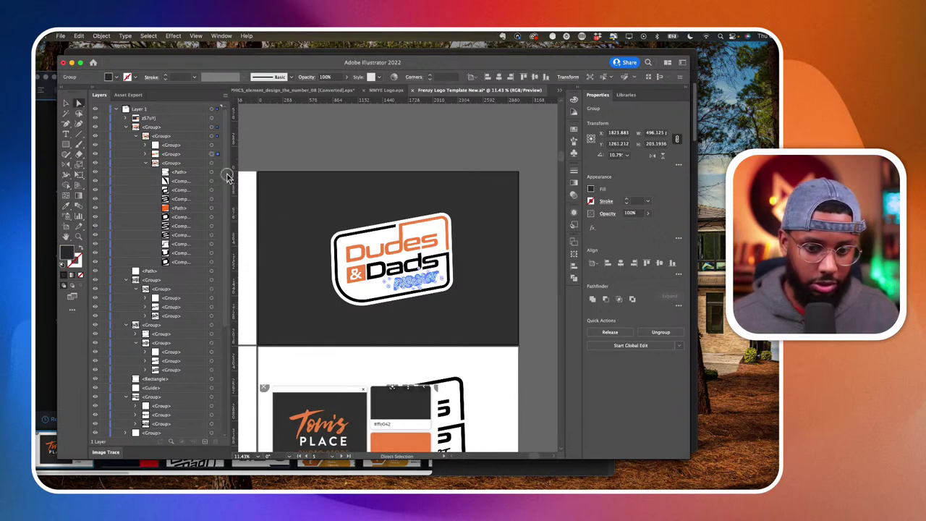
click(355, 279)
scroll(355, 296, up, 5)
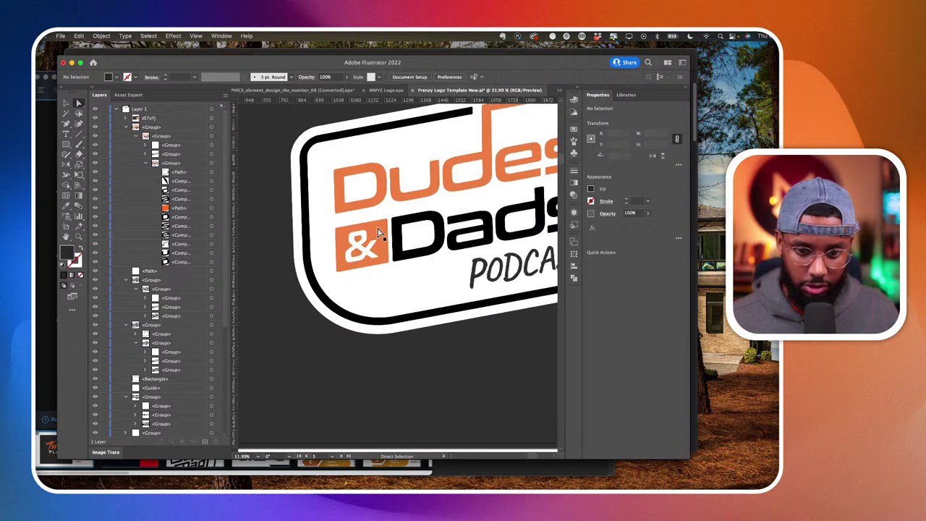
key(i)
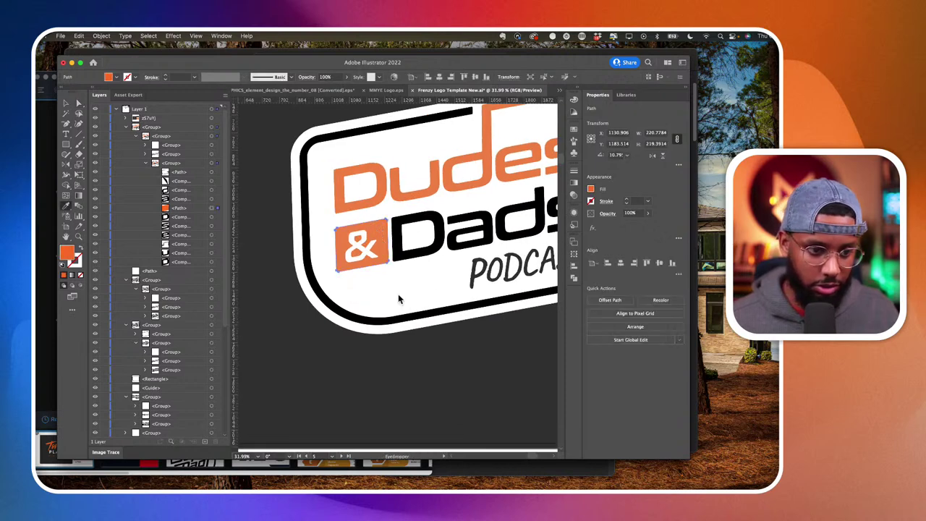
click(476, 272)
Recolor all the "Dads" letters and their attached frame line with the orange sampled from the "Dudes" lettering.
click(78, 103)
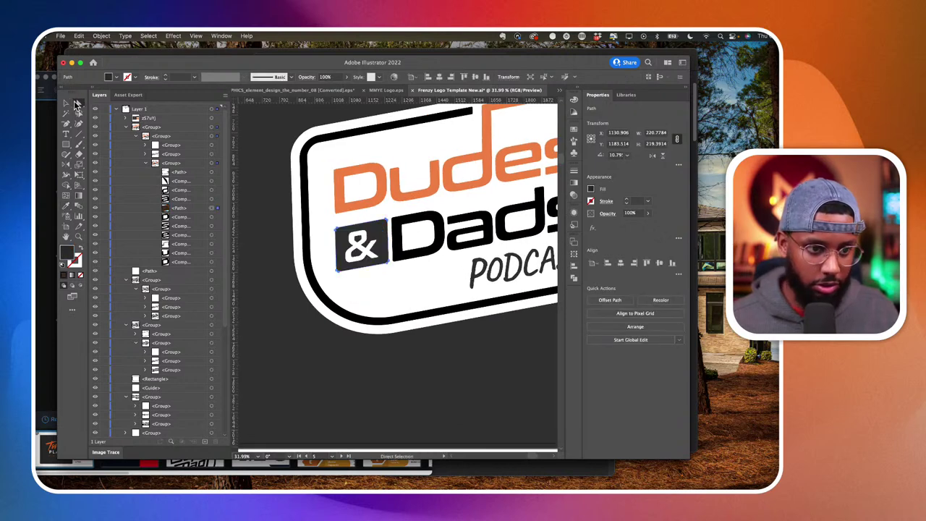
click(418, 220)
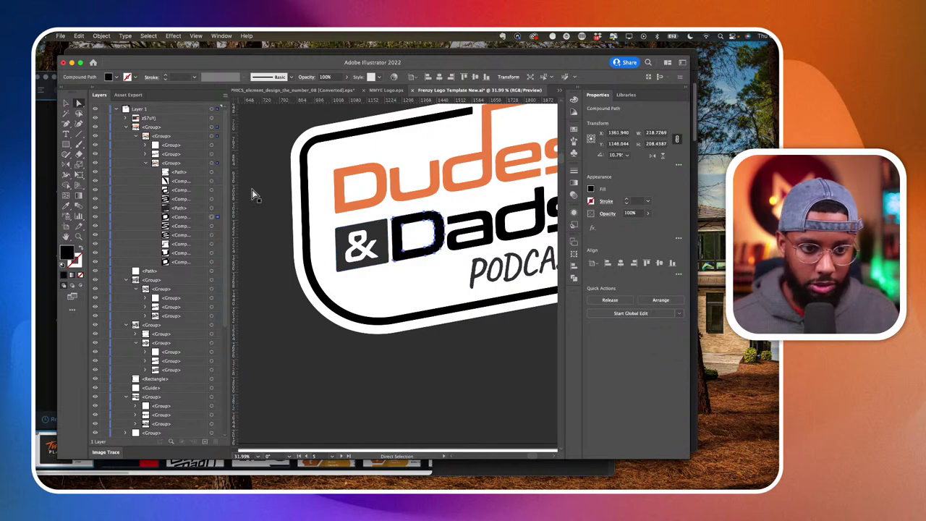
scroll(332, 266, right, 3)
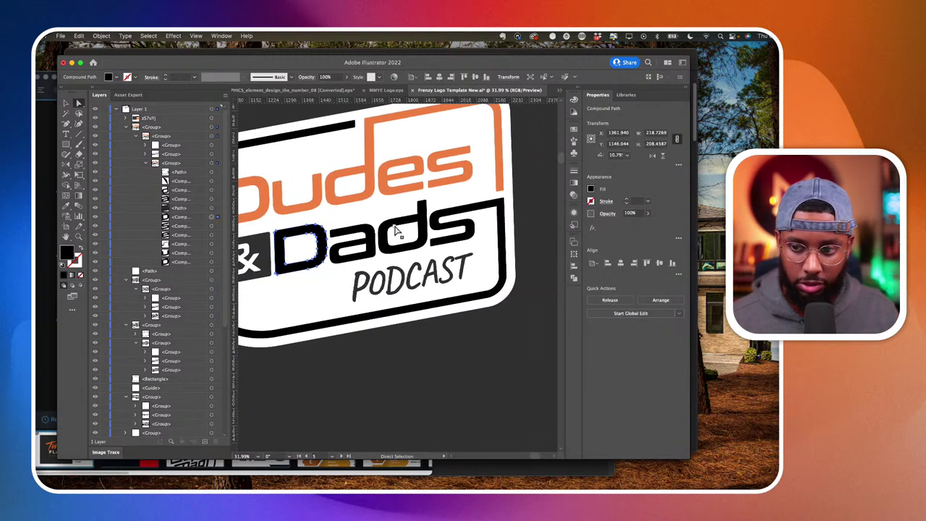
scroll(398, 231, up, 2)
scroll(364, 239, up, 2)
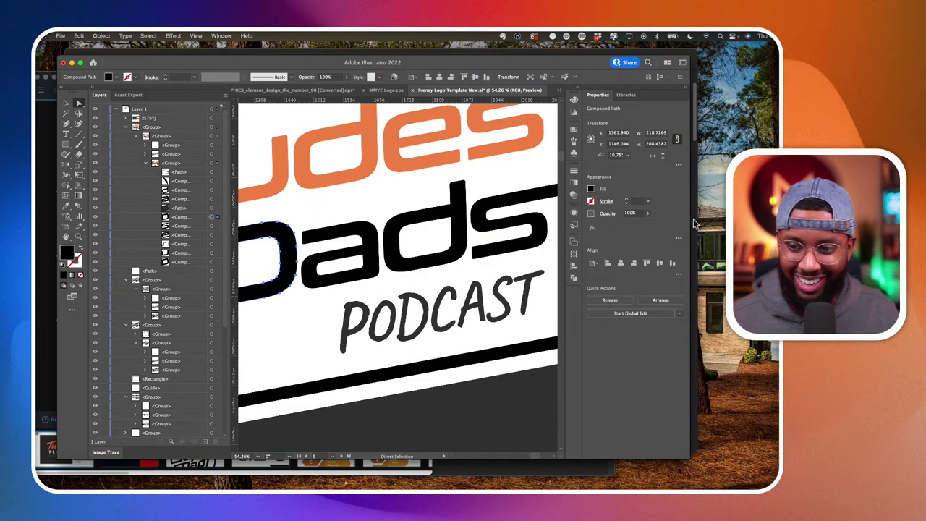
scroll(339, 283, left, 3)
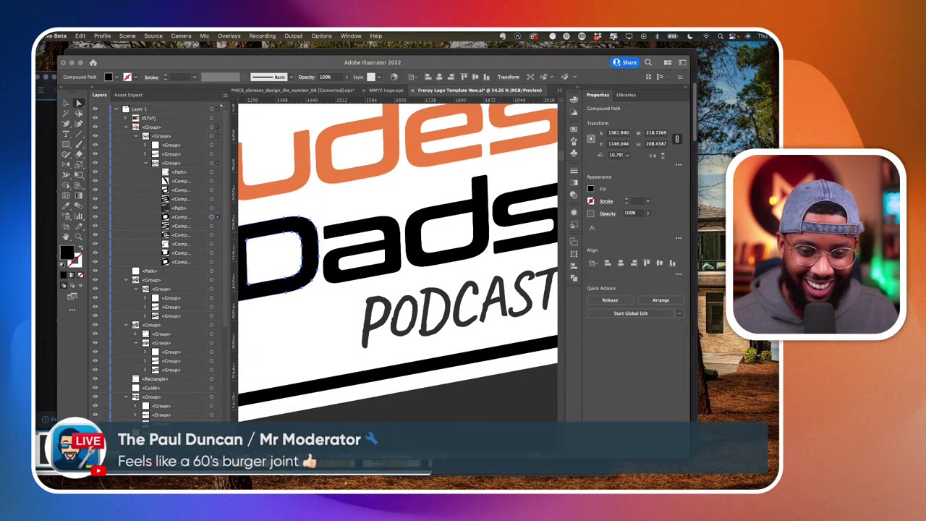
scroll(339, 283, up, 1)
shift+click(330, 292)
scroll(332, 292, right, 2)
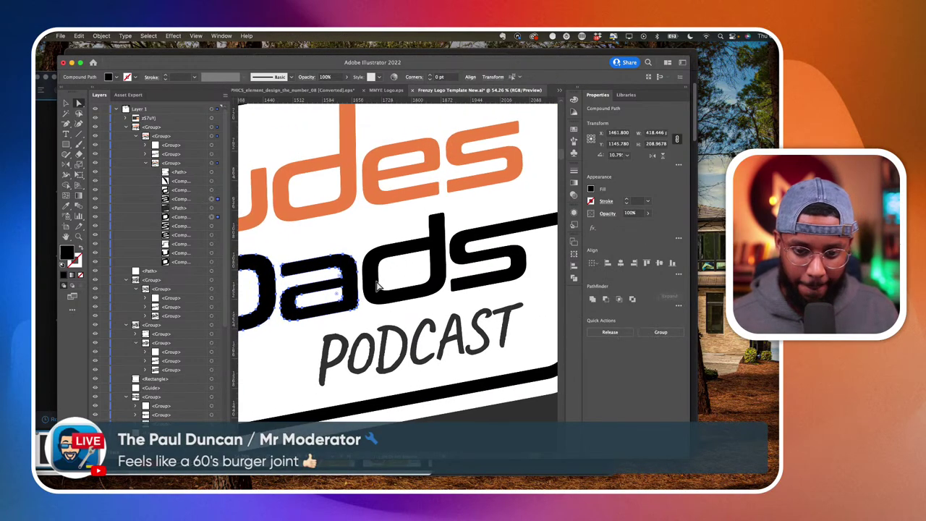
shift+click(370, 287)
shift+click(466, 239)
scroll(484, 254, down, 3)
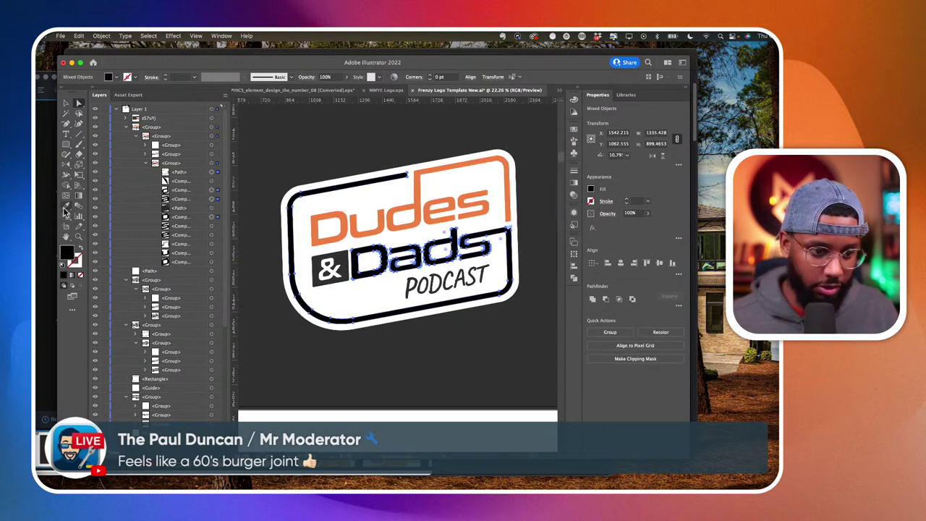
click(358, 232)
scroll(370, 293, down, 1)
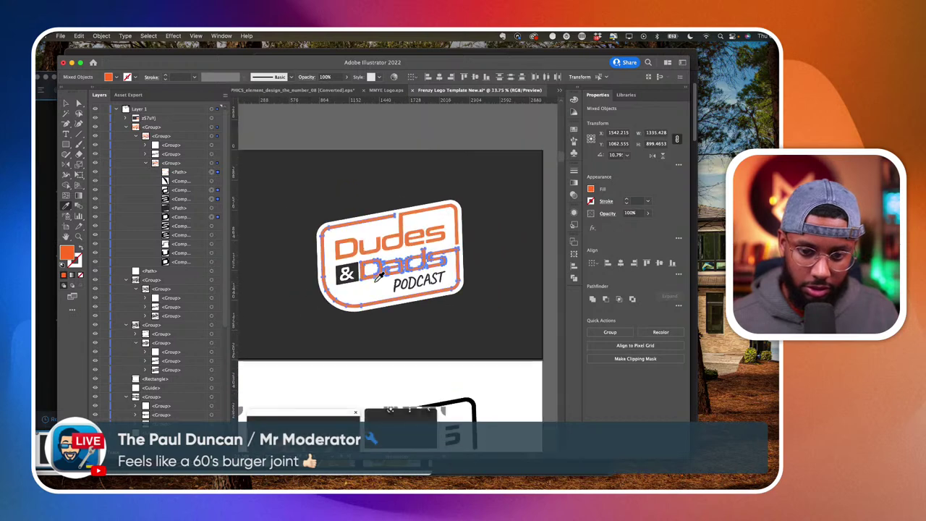
click(65, 103)
click(377, 154)
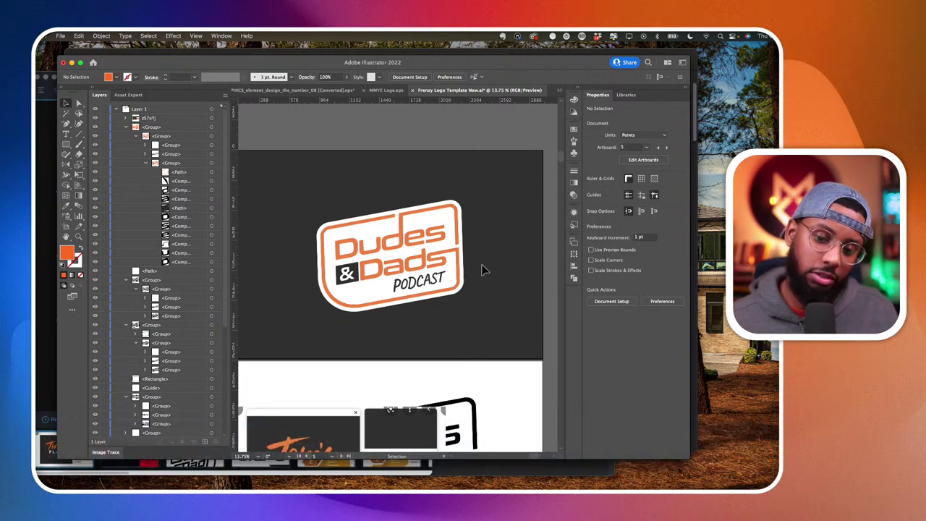
click(427, 250)
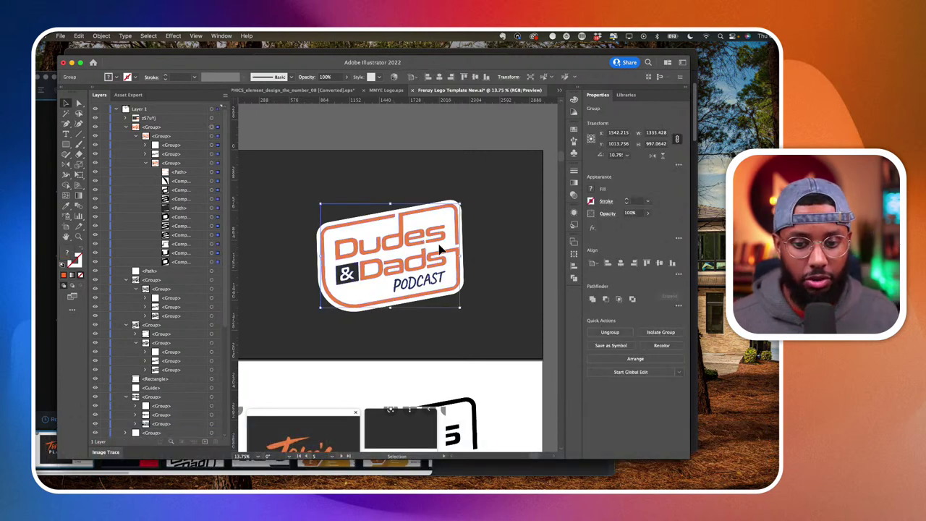
click(212, 173)
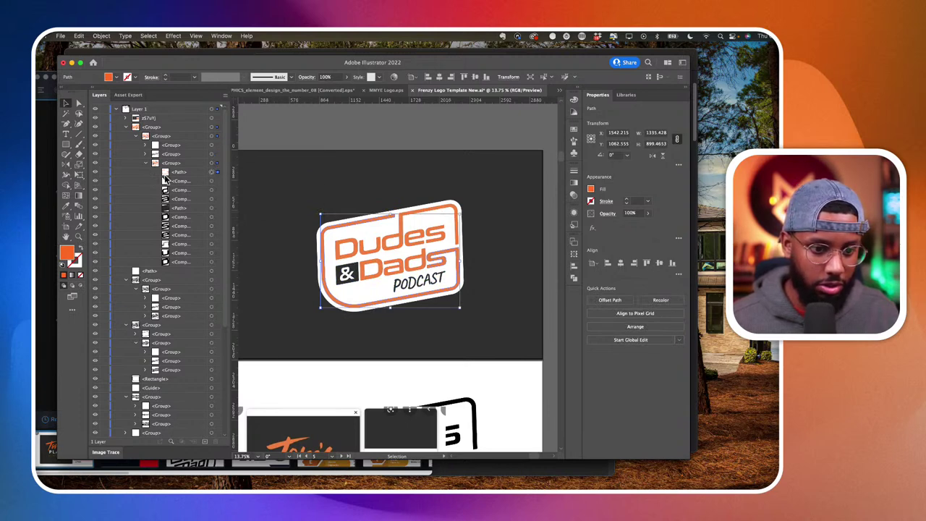
click(146, 163)
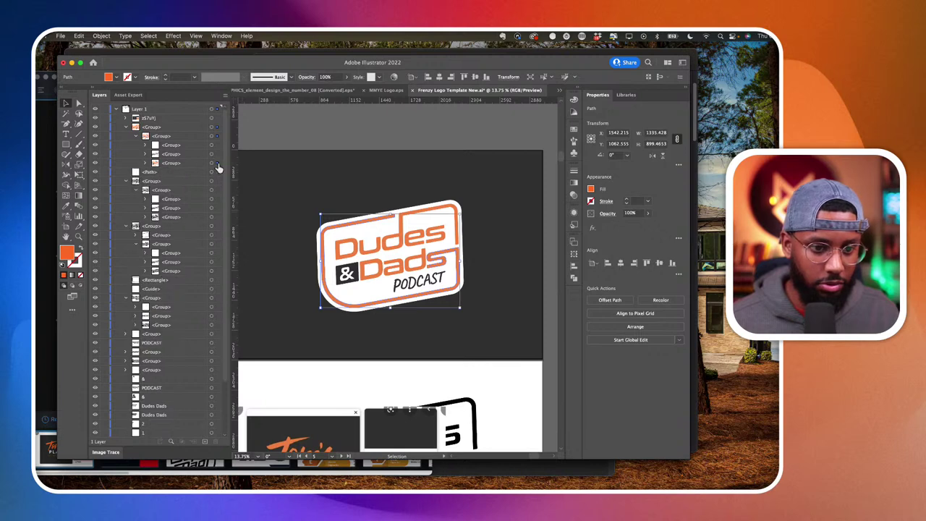
click(217, 164)
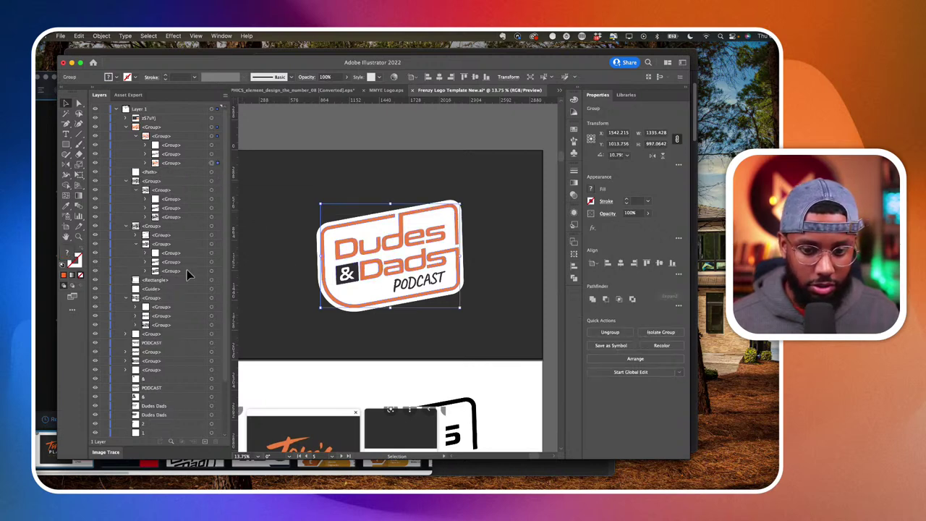
click(63, 275)
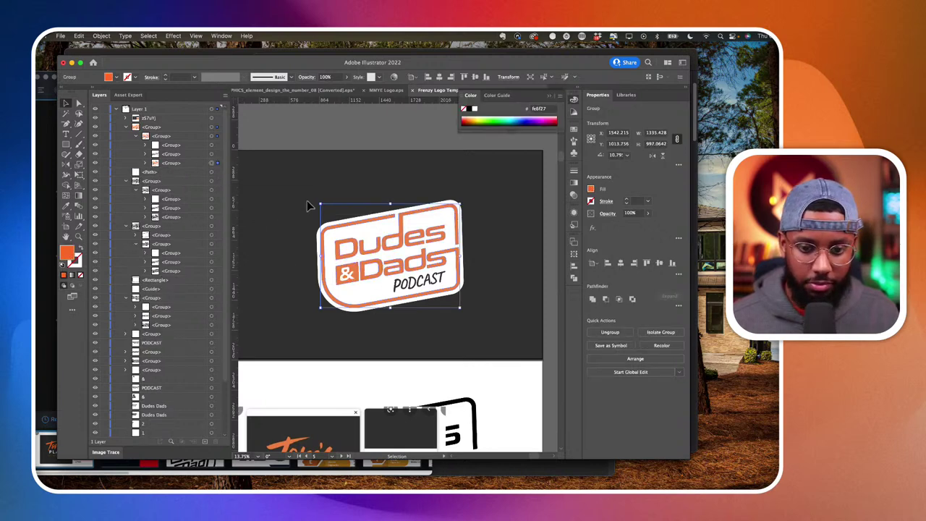
click(473, 118)
key(super+z)
key(super+z)
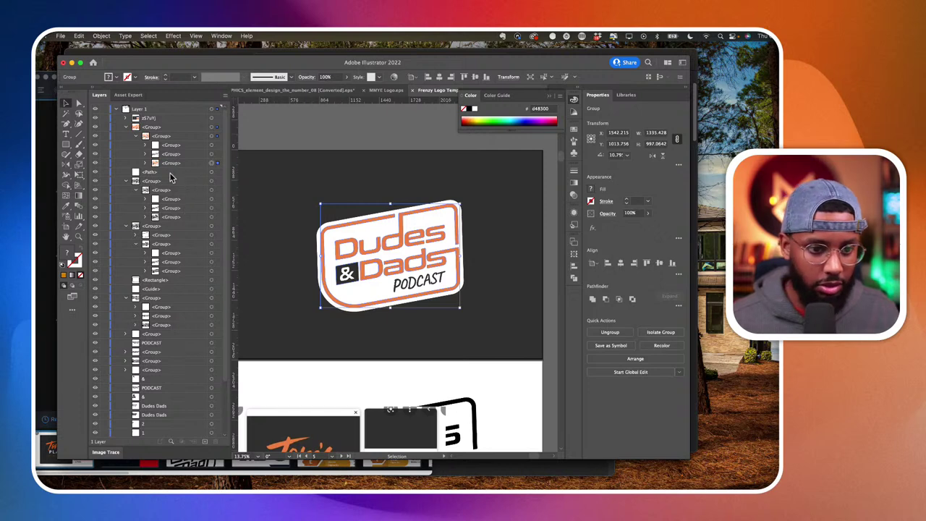
Copy the navy and red swatch image from Snagit and paste it into the Illustrator document below the dark artboard.
click(146, 163)
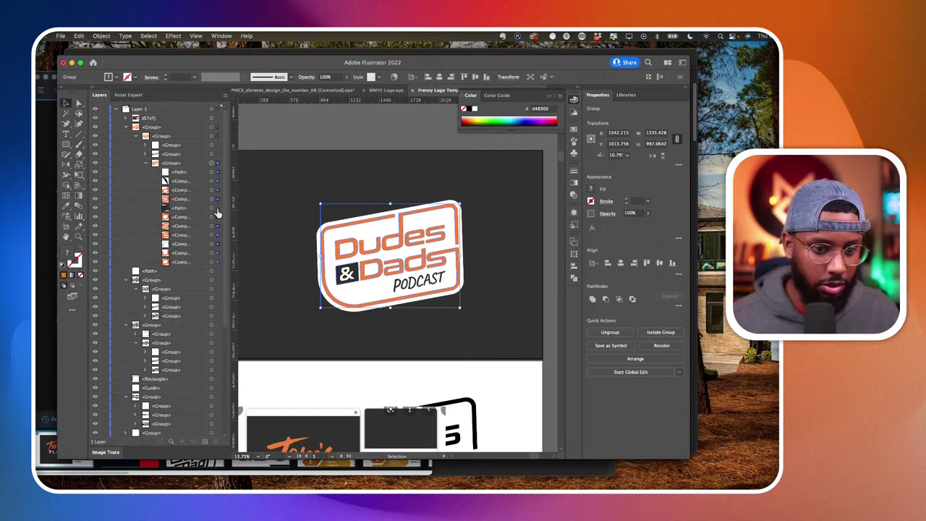
shift+click(217, 207)
scroll(415, 346, down, 3)
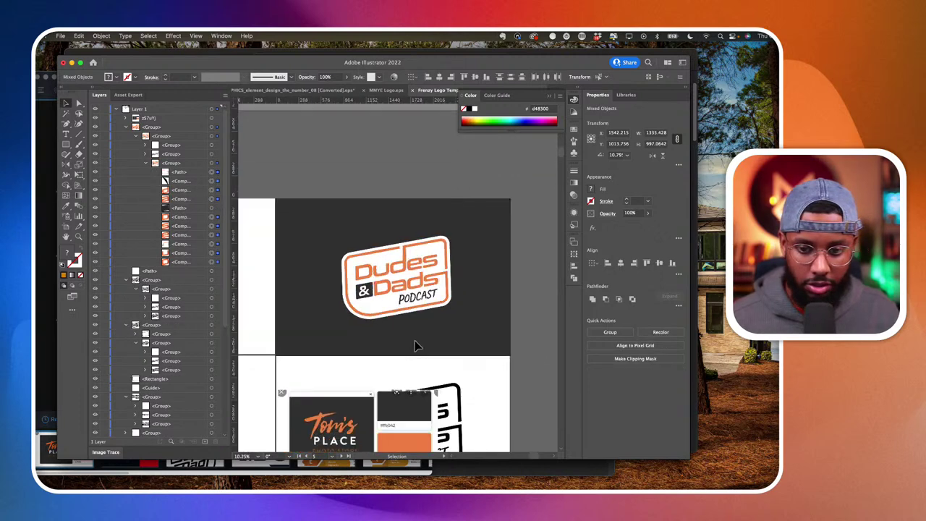
scroll(458, 346, down, 3)
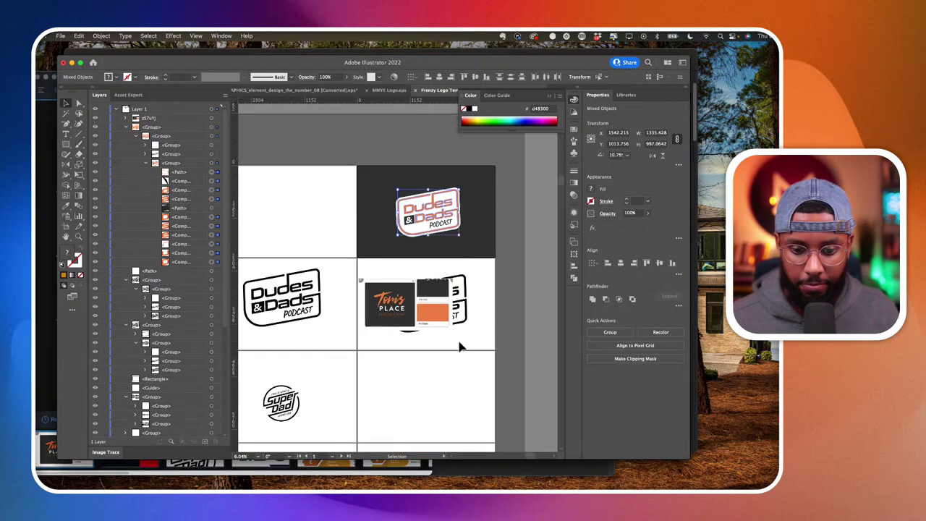
scroll(459, 345, down, 2)
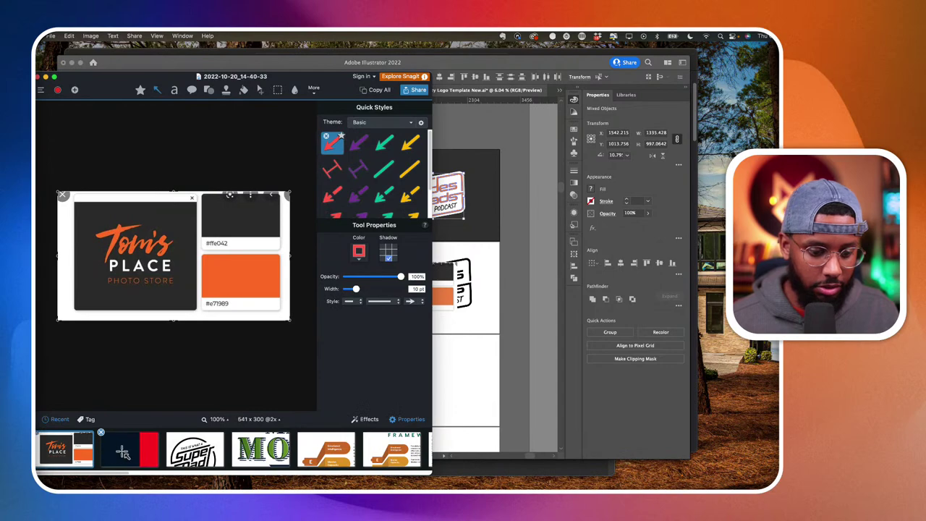
click(122, 451)
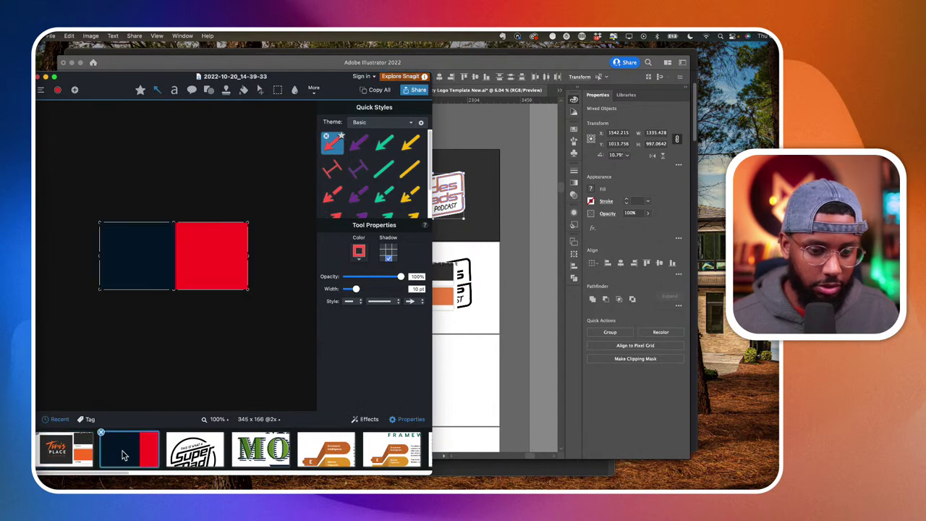
click(461, 330)
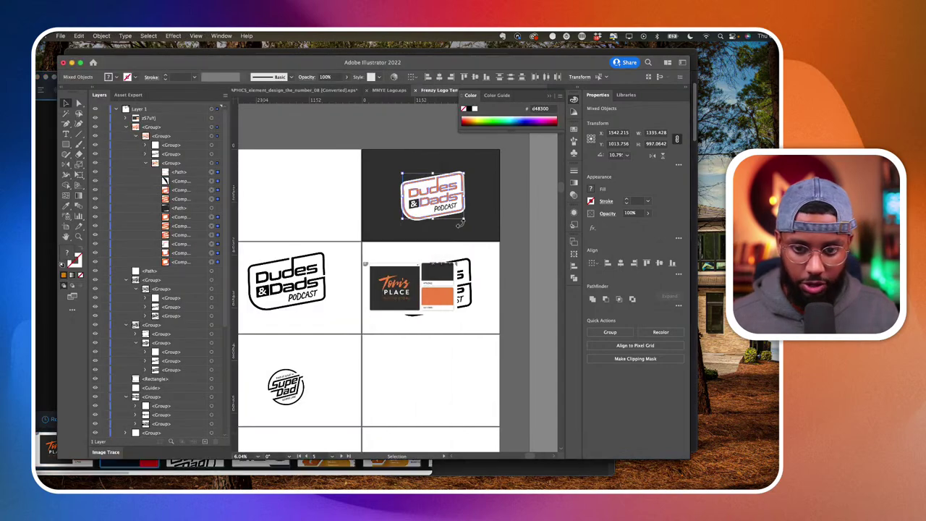
scroll(462, 227, up, 3)
key(super+v)
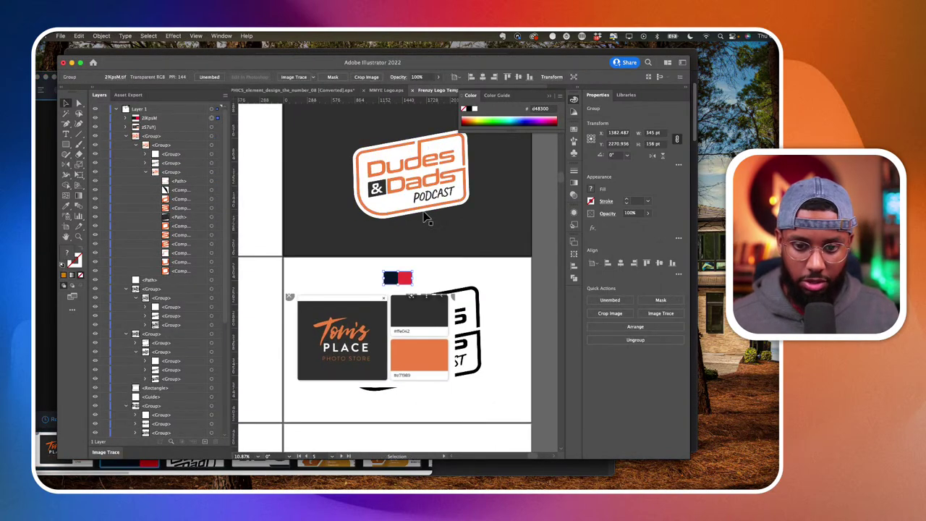
Recolor the "Dudes" and "Dads" letters and frame lines, excluding the ampersand box, with the red sampled from the pasted swatch image.
click(216, 173)
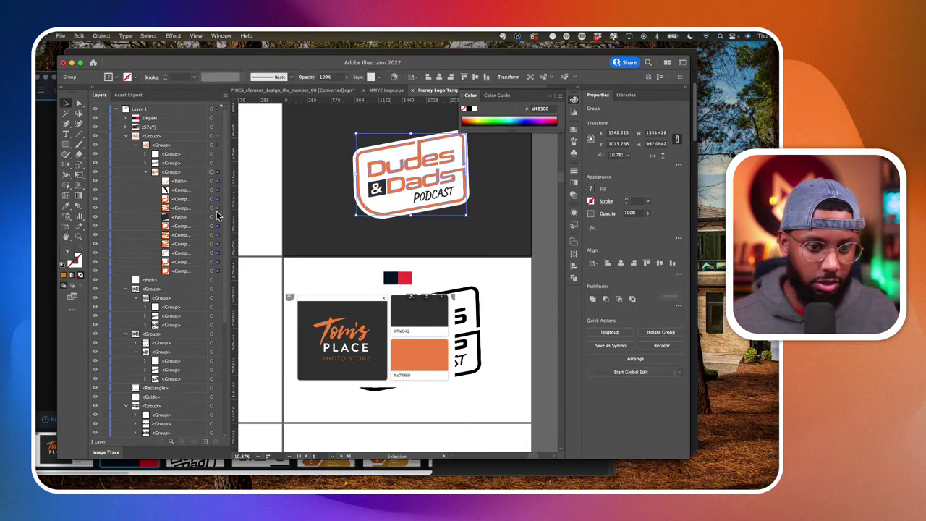
shift+click(217, 217)
click(66, 206)
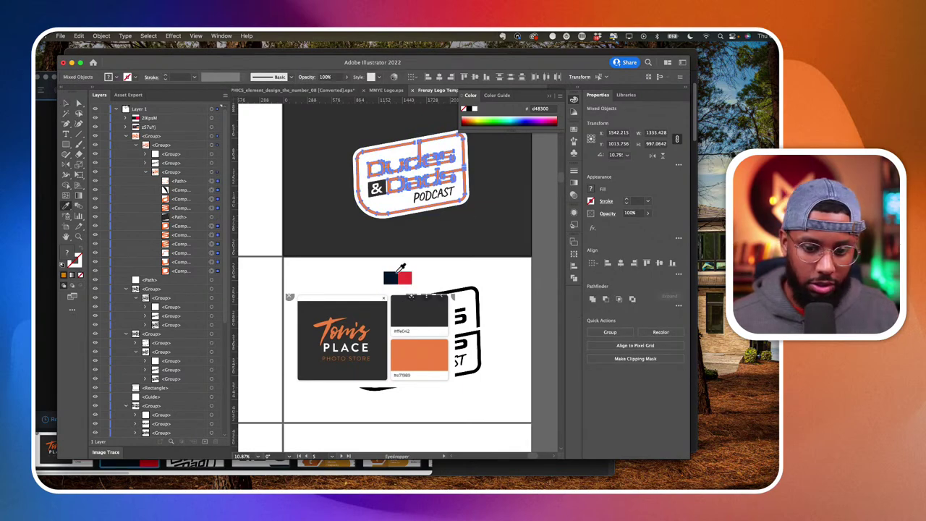
click(407, 277)
scroll(447, 185, up, 3)
scroll(443, 191, up, 3)
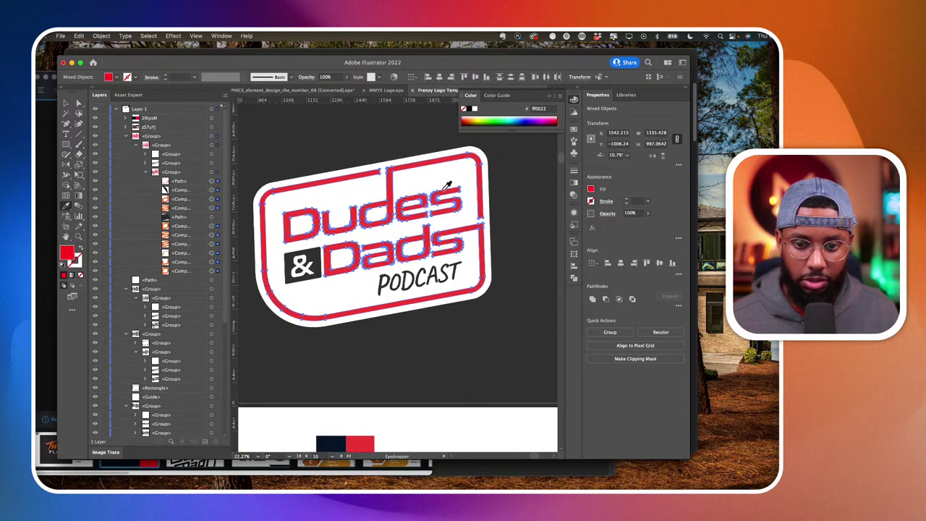
scroll(446, 188, up, 2)
scroll(446, 189, down, 4)
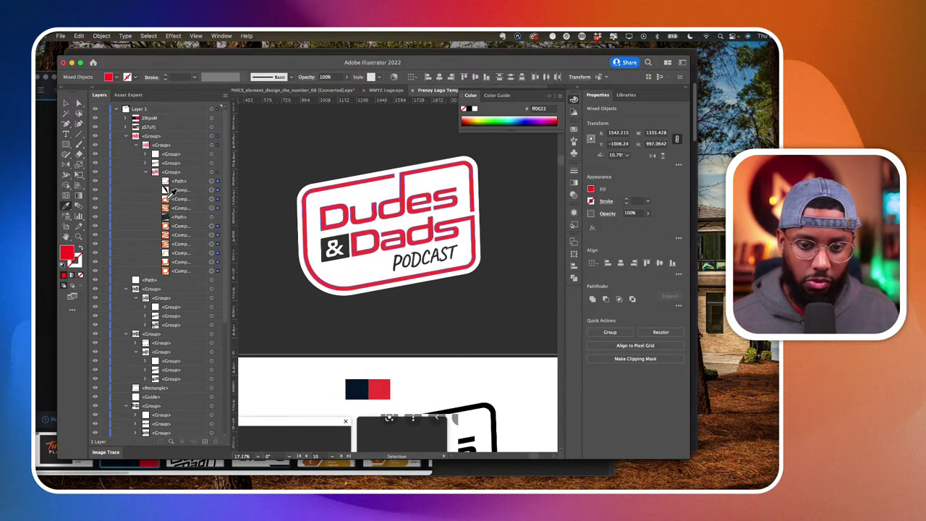
Fill the frame lines and each letter of "Dudes" with a white-to-black linear gradient using the Gradient tool.
click(80, 198)
click(373, 285)
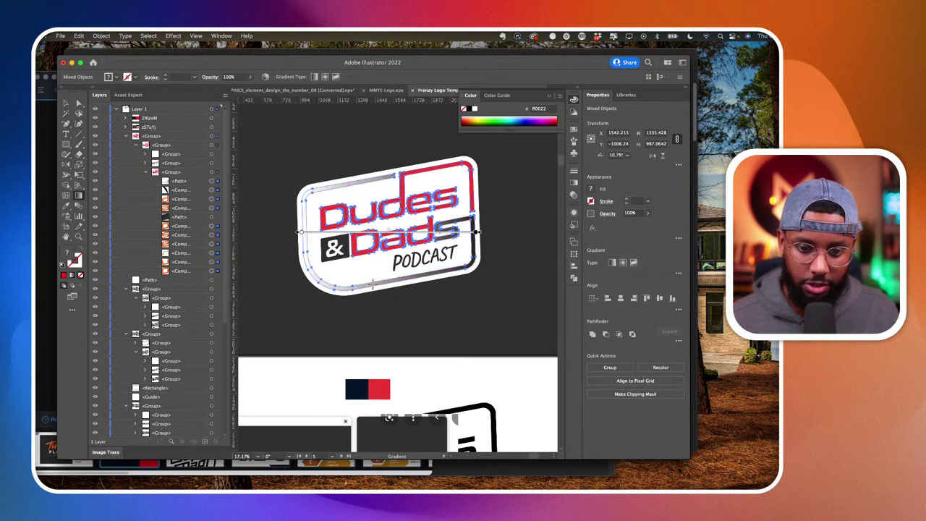
click(337, 206)
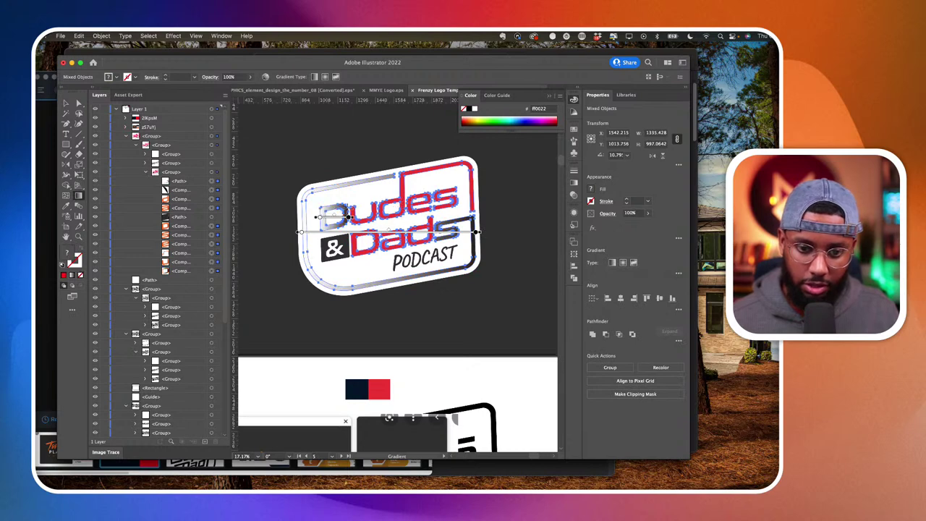
click(365, 217)
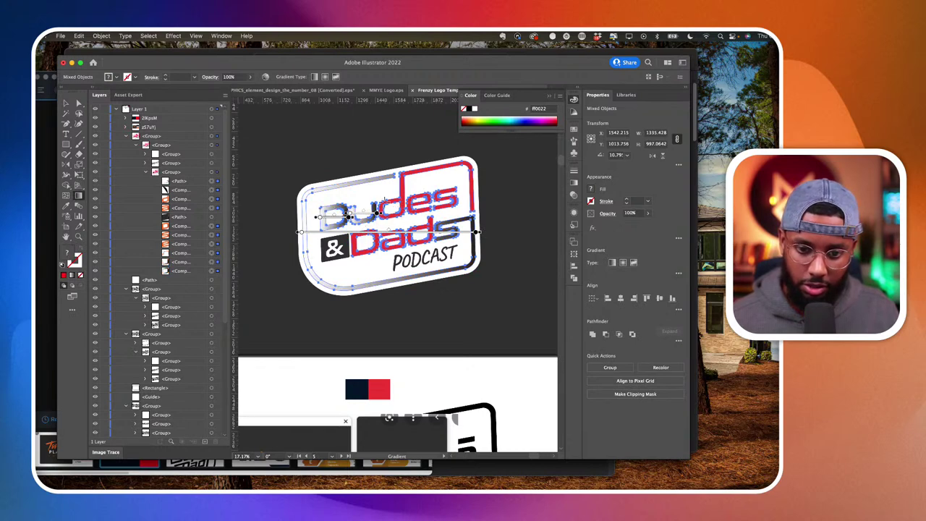
click(384, 200)
click(419, 199)
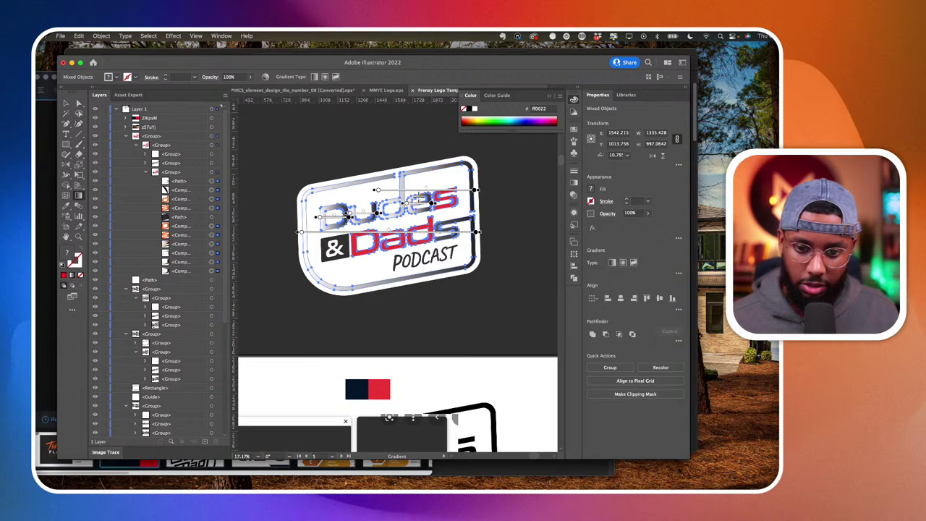
click(443, 200)
Extend the white-to-black gradient to all the "Dads" letters, including the second "d".
scroll(387, 256, up, 3)
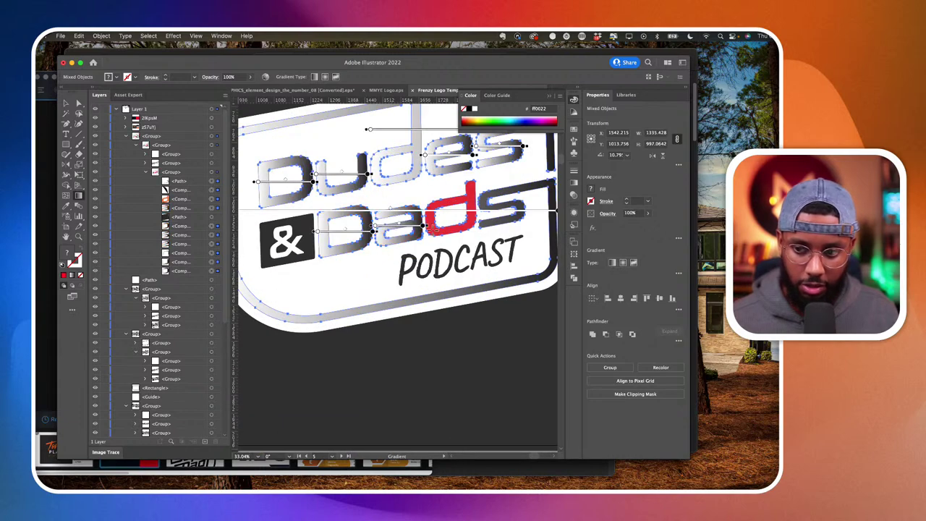
scroll(424, 293, down, 2)
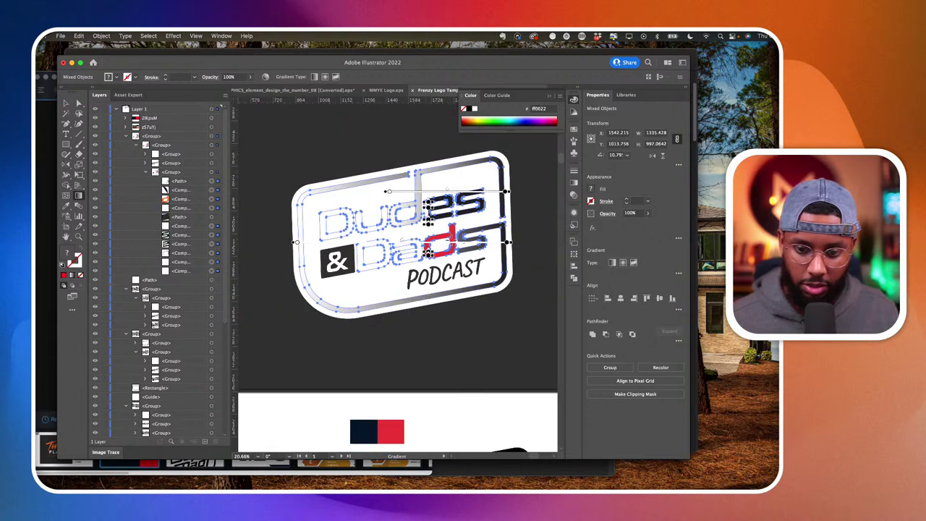
drag(453, 239, 420, 241)
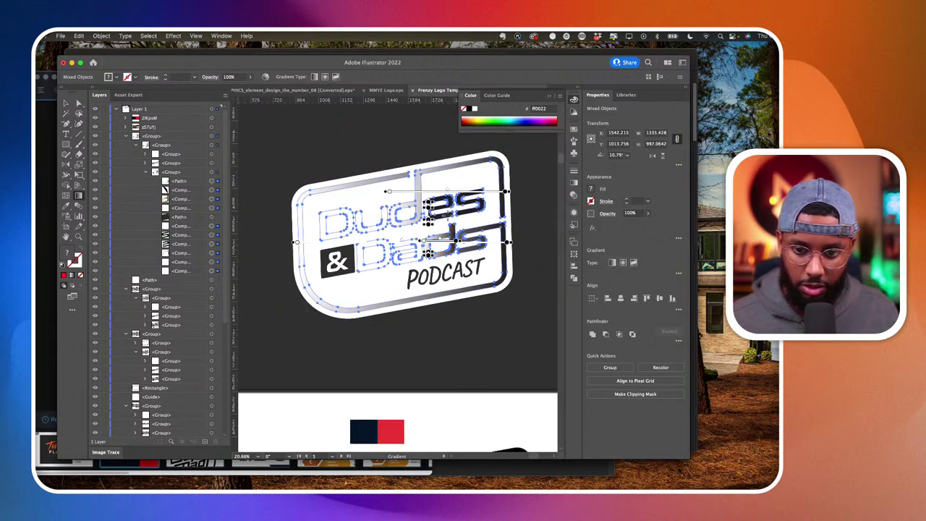
click(448, 216)
click(461, 217)
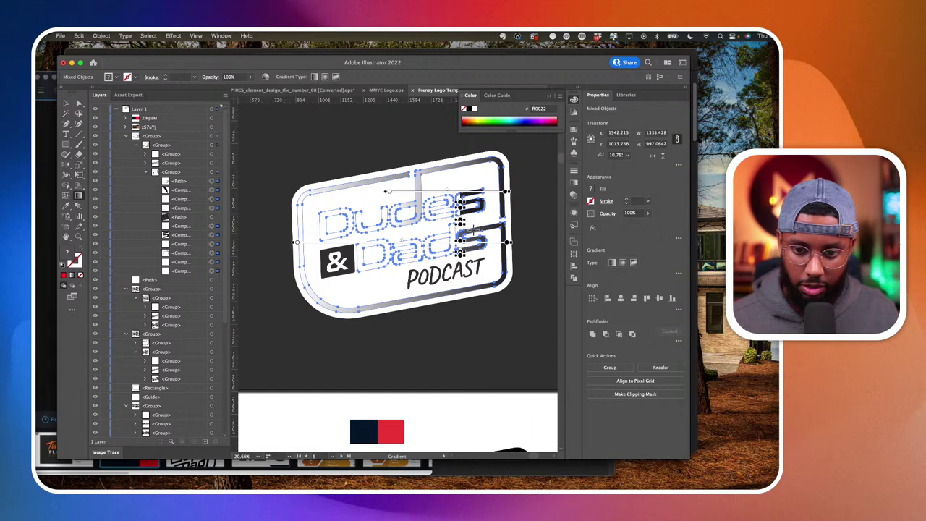
Draw one diagonal gradient across all selected letters and frame lines, from the logo's upper-right corner to its lower-left corner.
drag(484, 168, 339, 307)
scroll(341, 305, down, 1)
scroll(341, 326, down, 3)
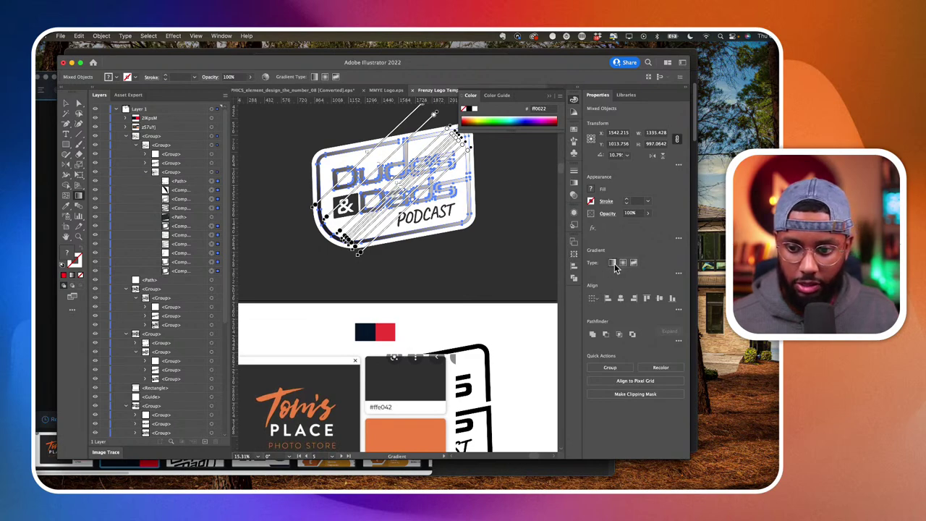
Set the gradient's black end stop to the orange sampled from the palette image.
click(221, 35)
click(353, 284)
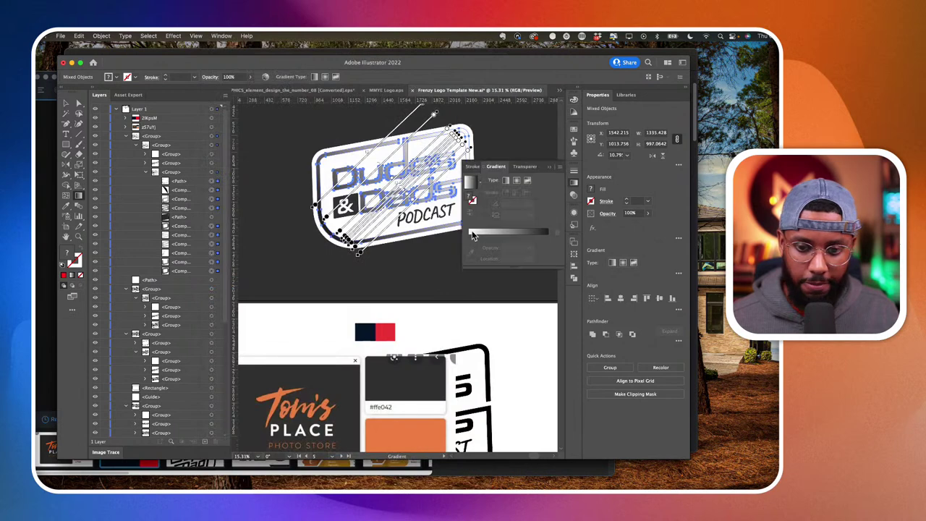
click(474, 233)
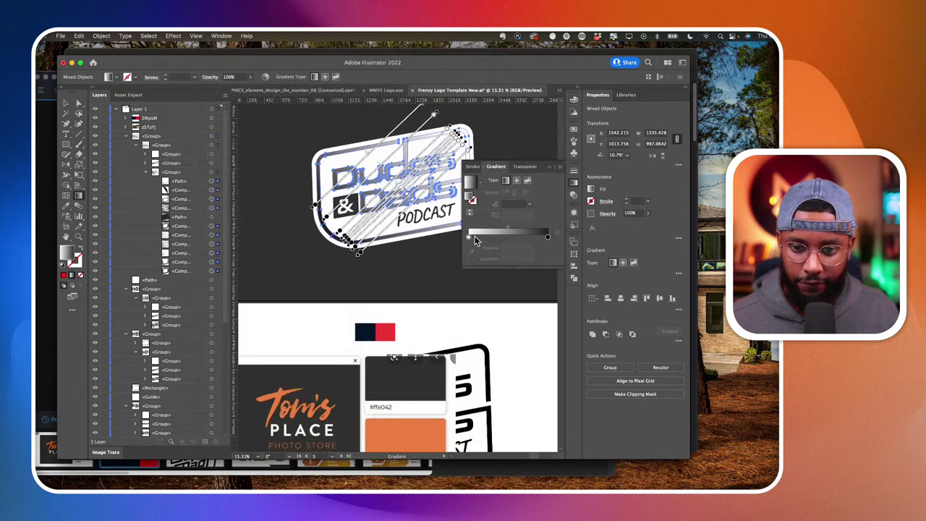
double_click(547, 237)
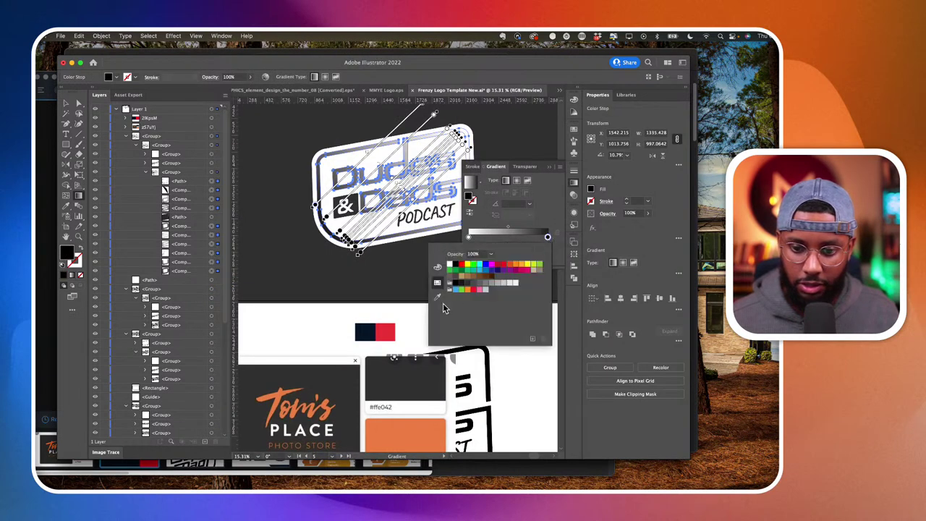
click(437, 301)
click(411, 436)
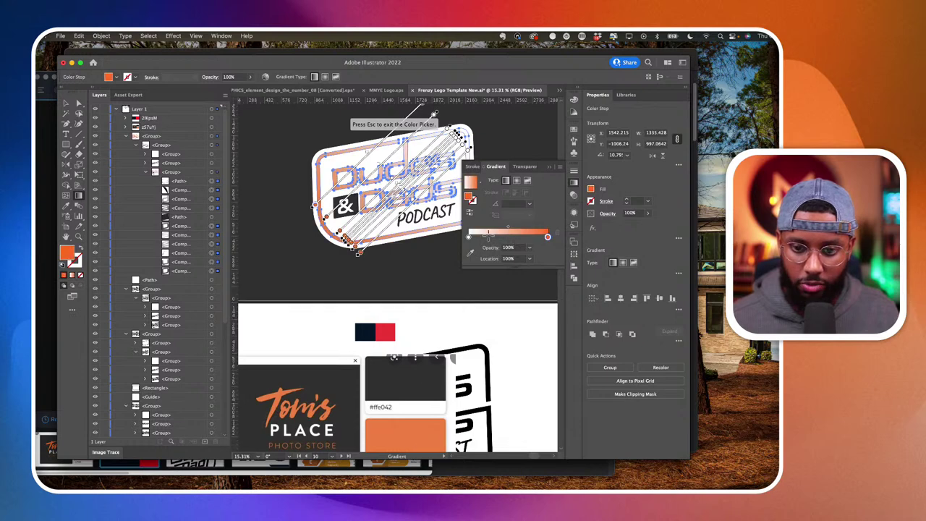
Set the gradient's white start stop to the red sampled from the navy and red swatch image.
double_click(469, 239)
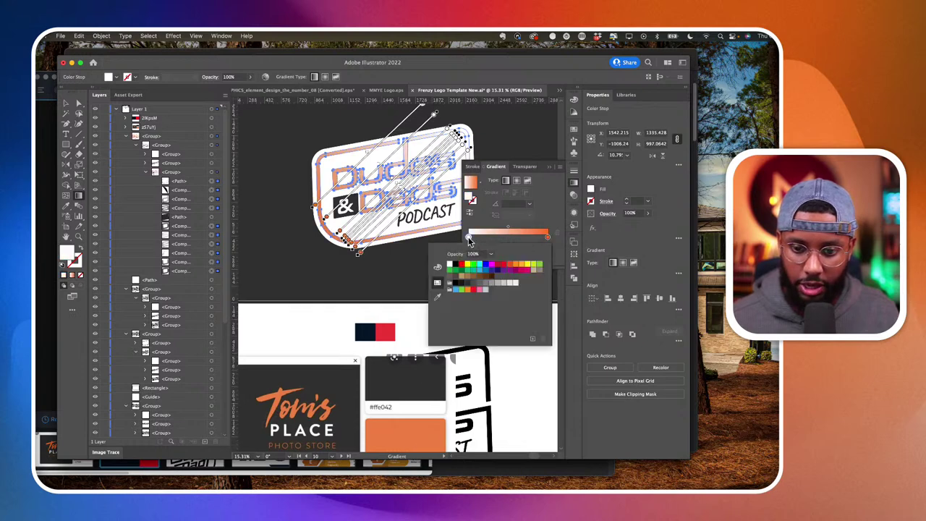
click(436, 297)
click(383, 333)
scroll(402, 288, up, 2)
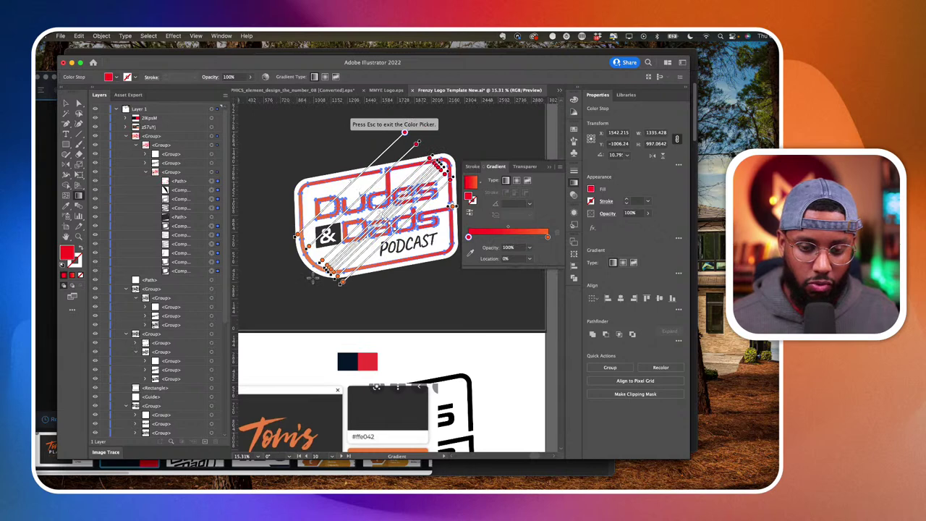
Reverse the red-orange gradient and redraw it diagonally from the logo's upper-right corner to beyond its lower-left corner.
scroll(313, 279, right, 1)
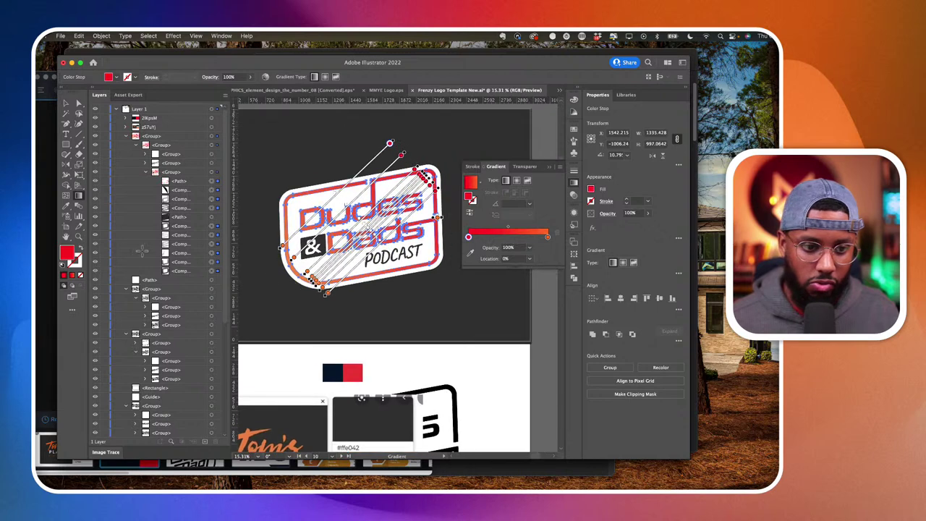
click(471, 214)
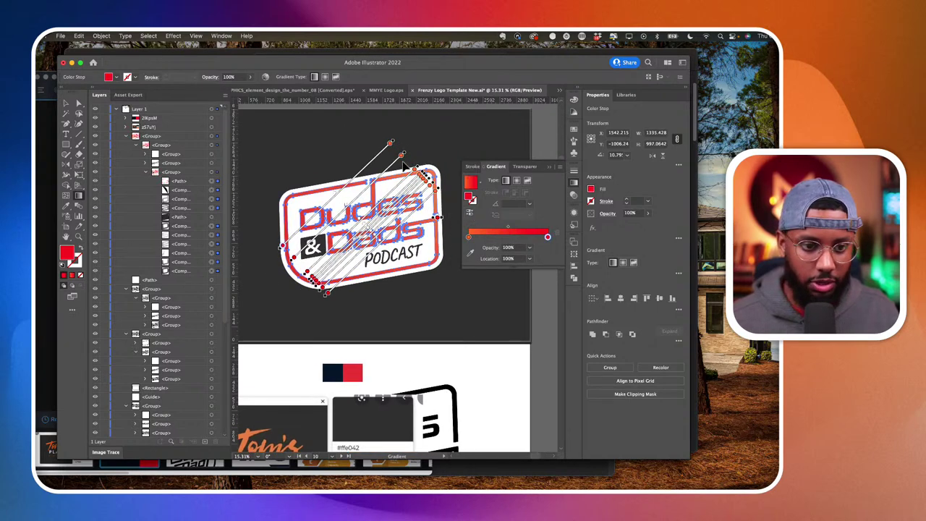
drag(410, 166, 285, 281)
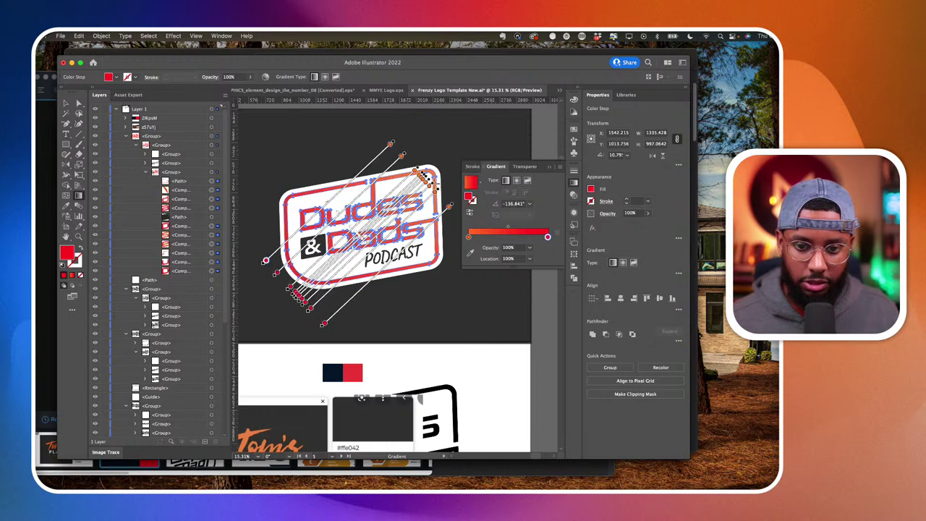
Redraw the orange-red gradient across the letters and frame lines, from the logo's upper-right corner to just outside its lower-left side.
mouse_move(436, 175)
mouse_down()
mouse_move(275, 292)
mouse_move(269, 253)
mouse_up()
click(65, 103)
click(361, 296)
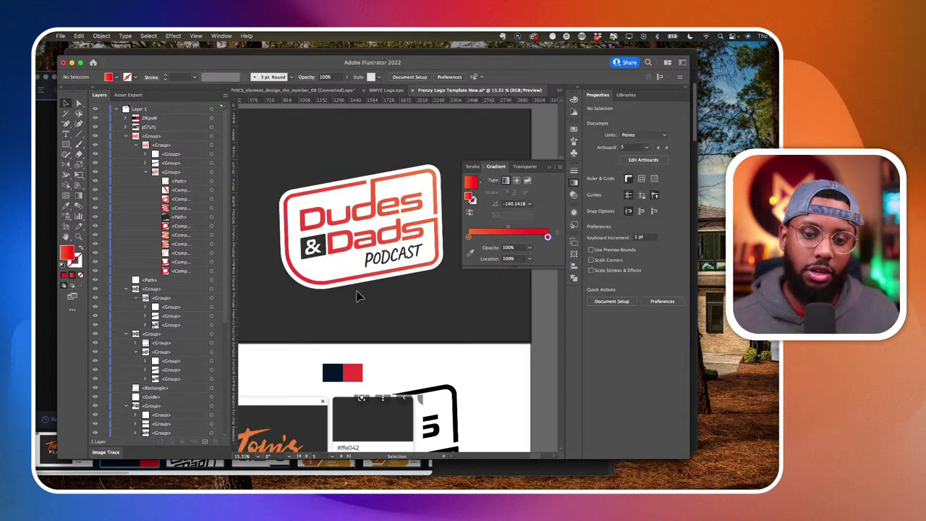
Select only the PODCAST lettering group and try several lighter grey swatches as its fill.
click(416, 266)
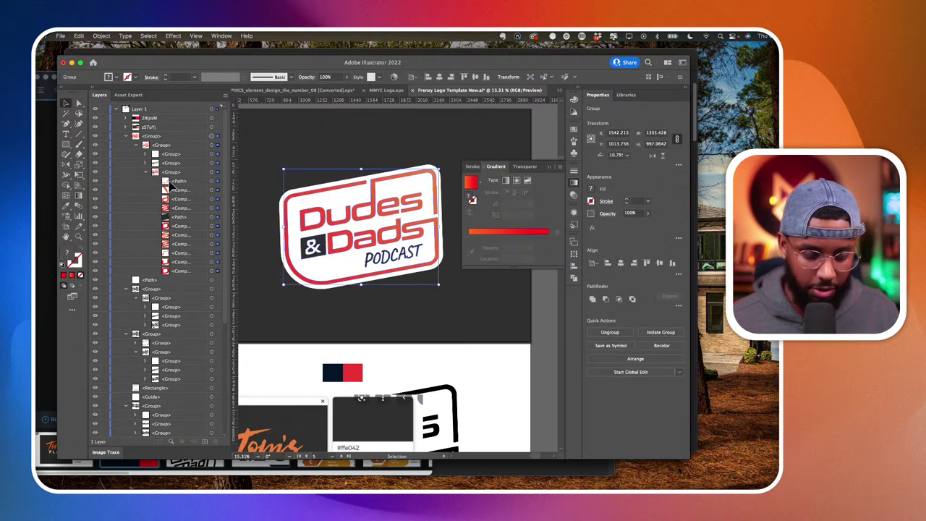
click(211, 163)
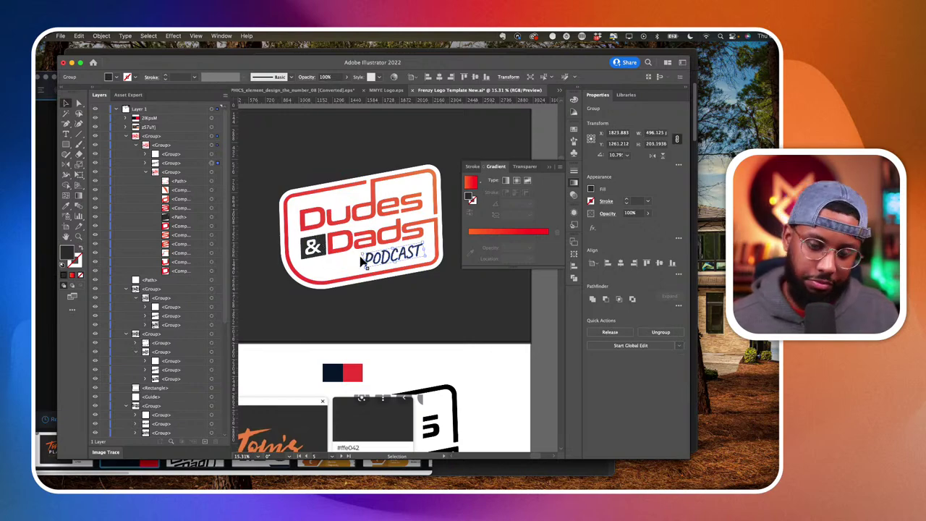
scroll(401, 263, up, 3)
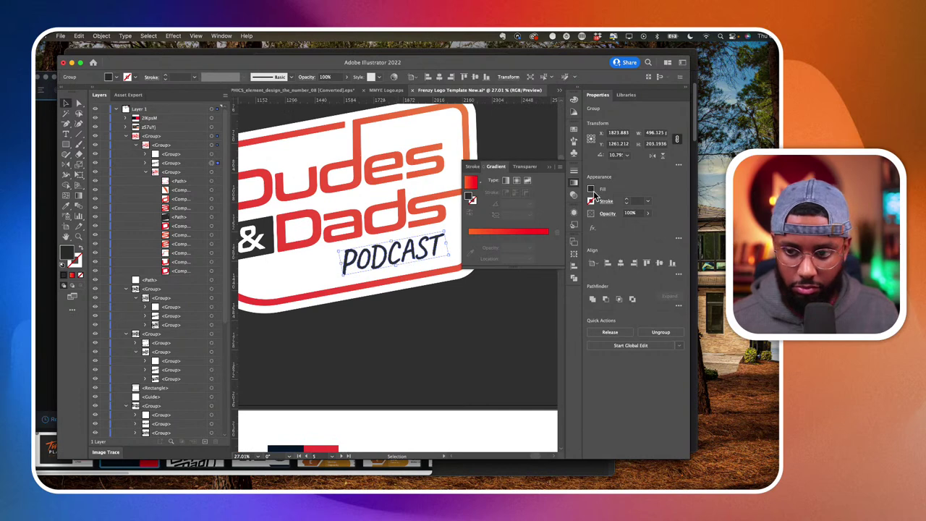
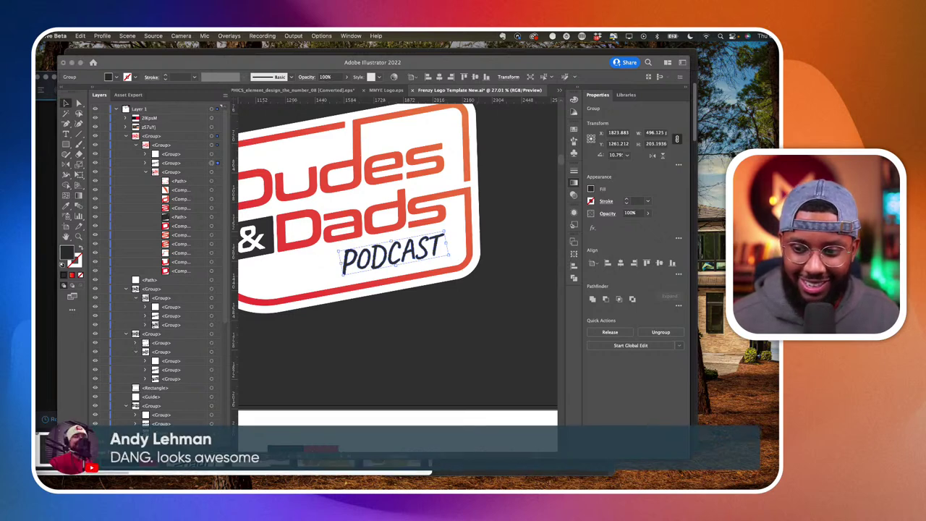
click(426, 260)
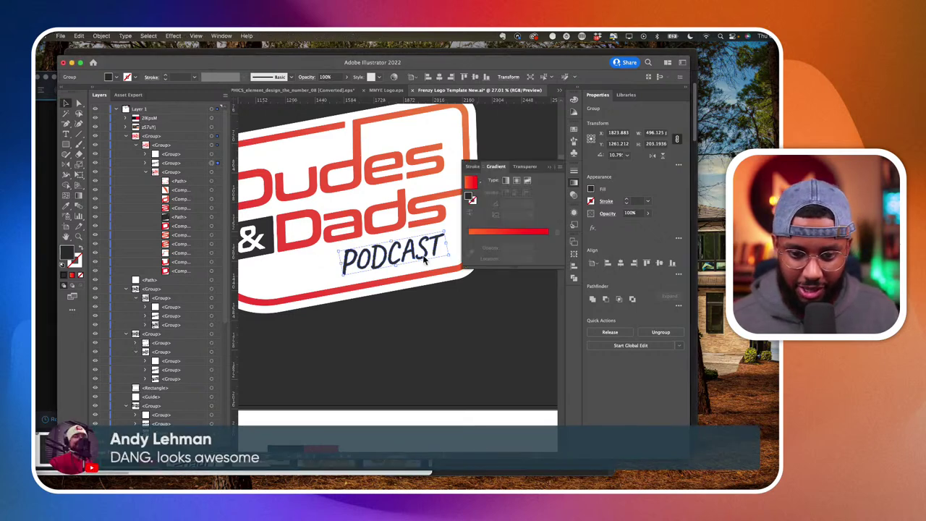
click(591, 189)
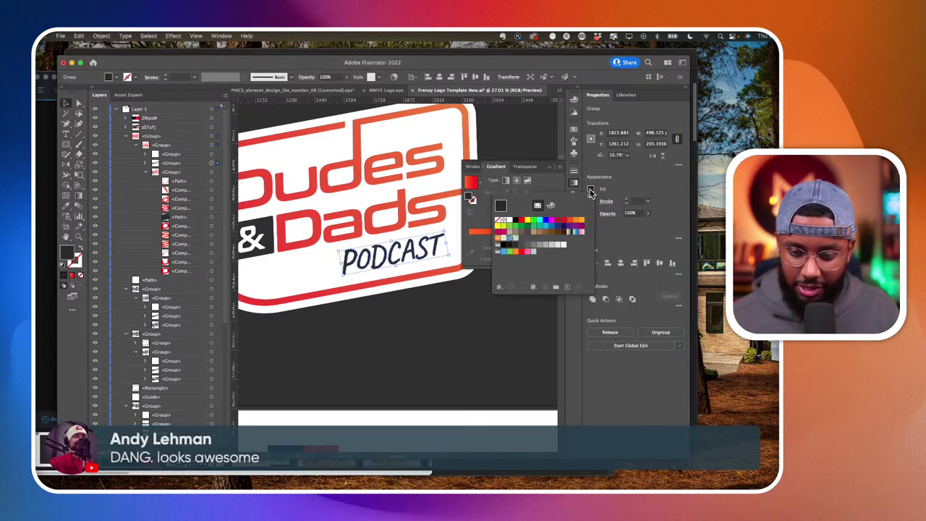
click(521, 245)
click(533, 245)
click(527, 245)
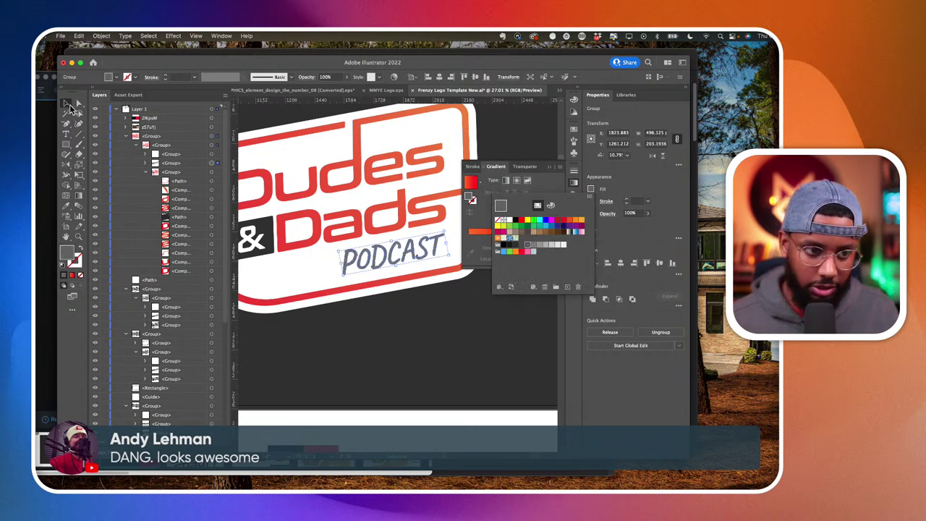
Check the lighter grey PODCAST lettering against the whole logo and undo its last two fill changes.
click(300, 304)
click(336, 327)
scroll(335, 327, down, 3)
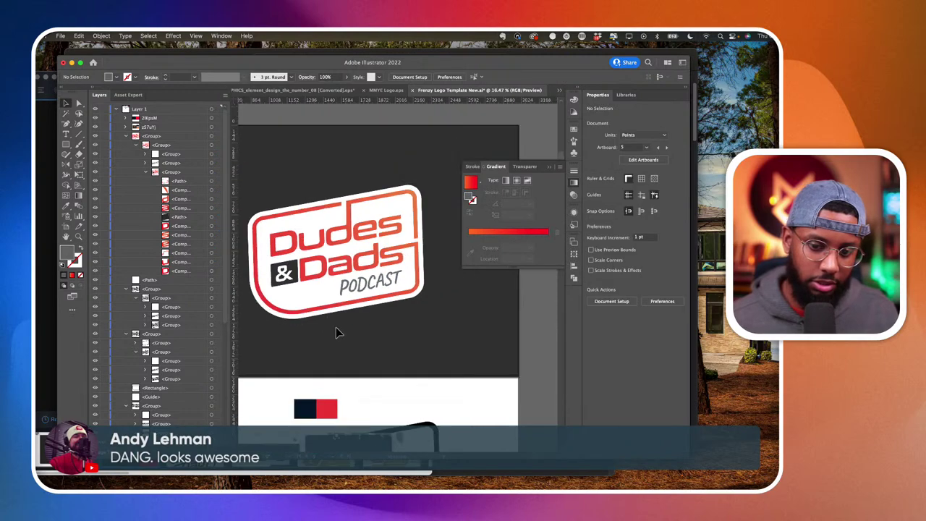
scroll(335, 327, left, 2)
scroll(339, 328, down, 1)
scroll(341, 332, down, 1)
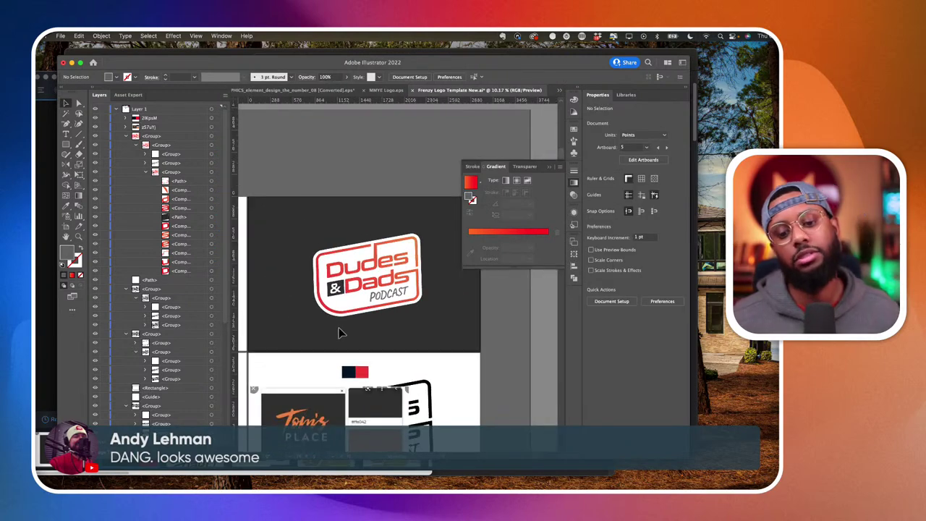
scroll(373, 323, up, 2)
key(super+z)
key(super+z)
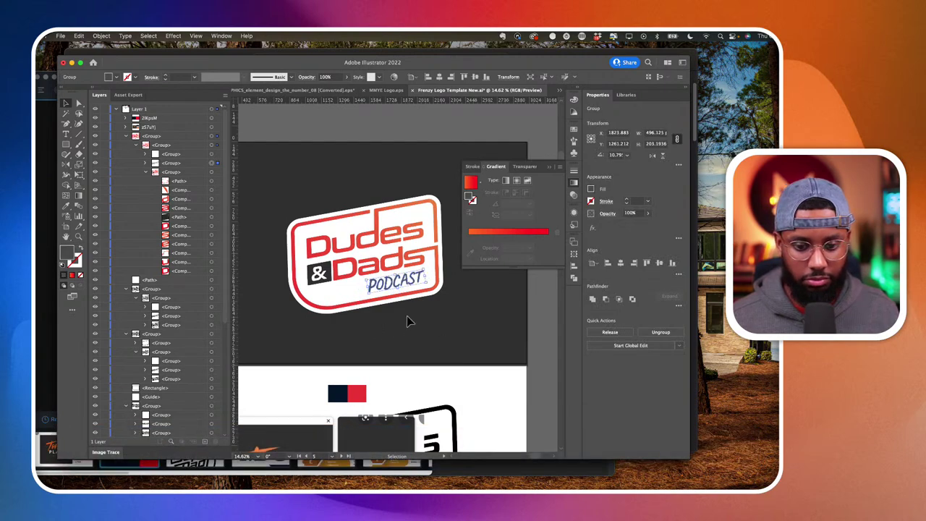
Examine the deselected logo on its dark artboard, both close up and beside the neighbouring artboards.
click(406, 315)
scroll(412, 322, down, 3)
scroll(383, 310, down, 2)
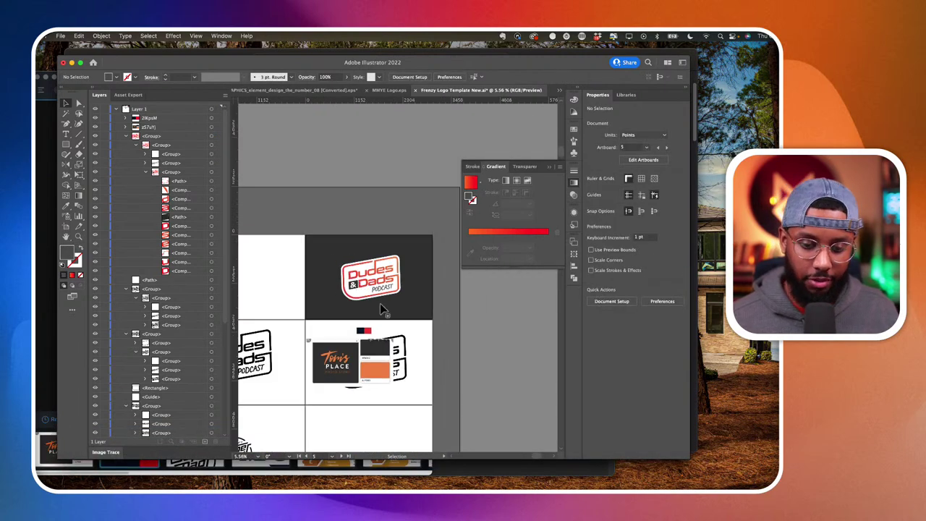
scroll(383, 309, up, 4)
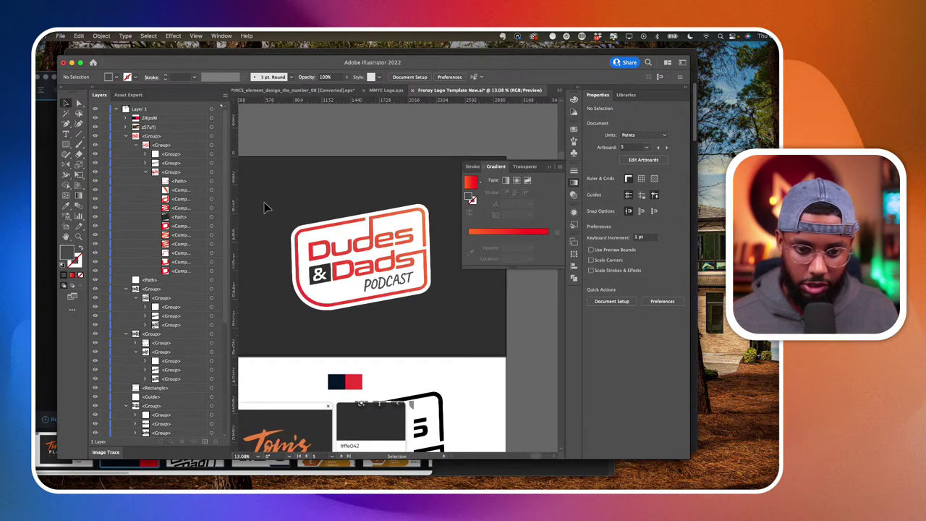
scroll(264, 201, down, 2)
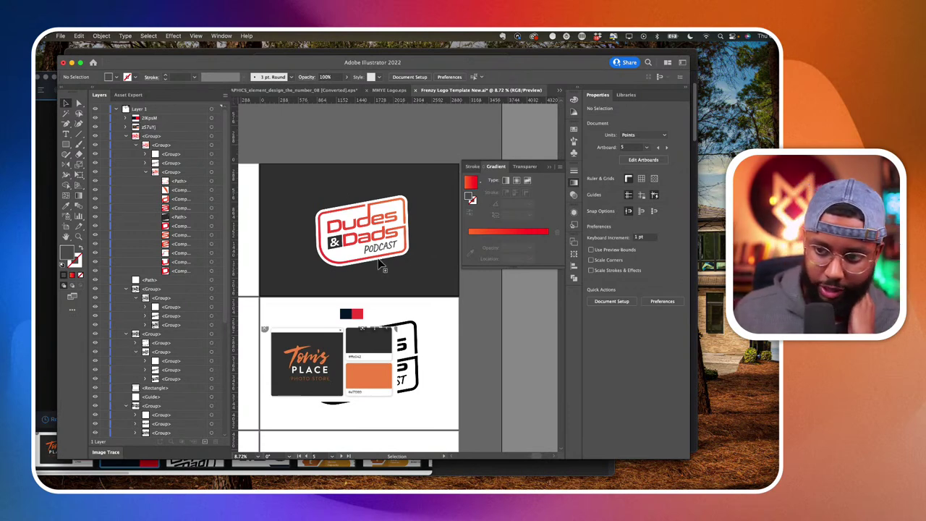
click(726, 189)
click(465, 319)
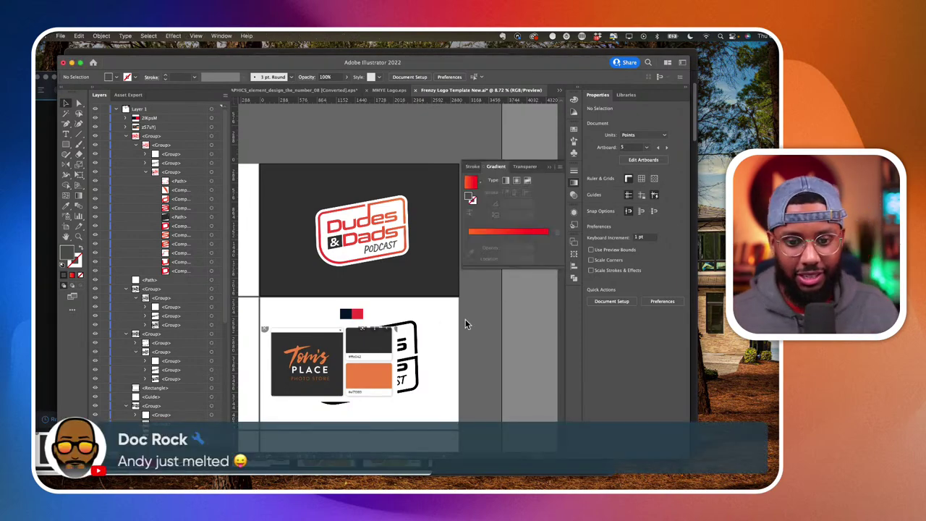
scroll(398, 259, up, 3)
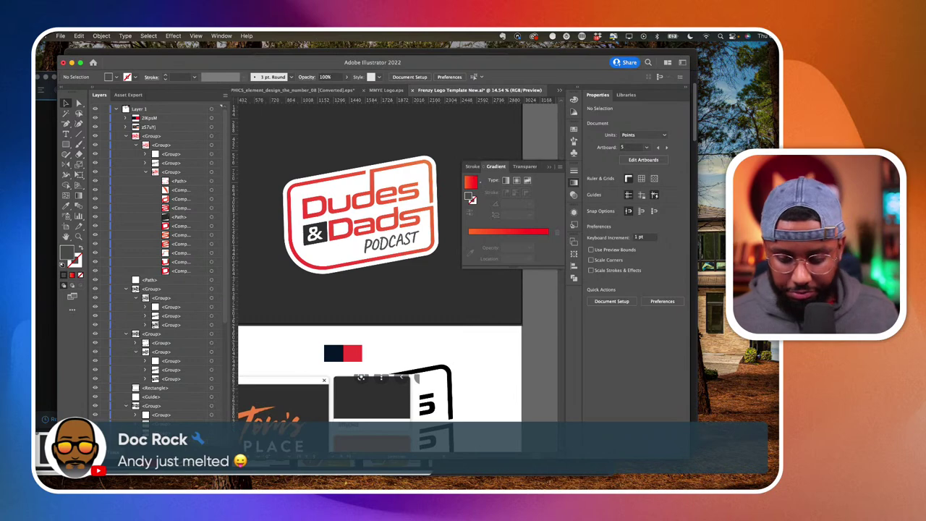
Switch to Safari, close the front color scheme search window and open a new tab in the remaining one.
key(super+Tab)
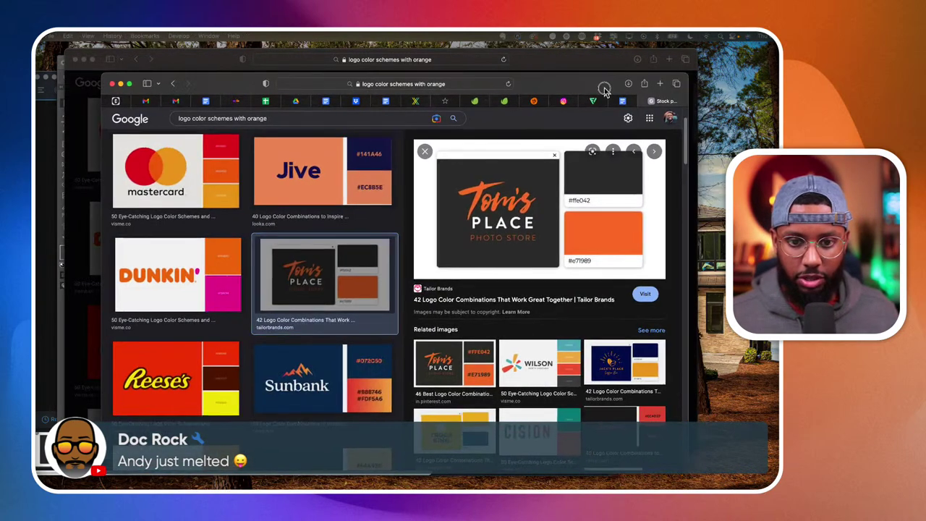
key(super+w)
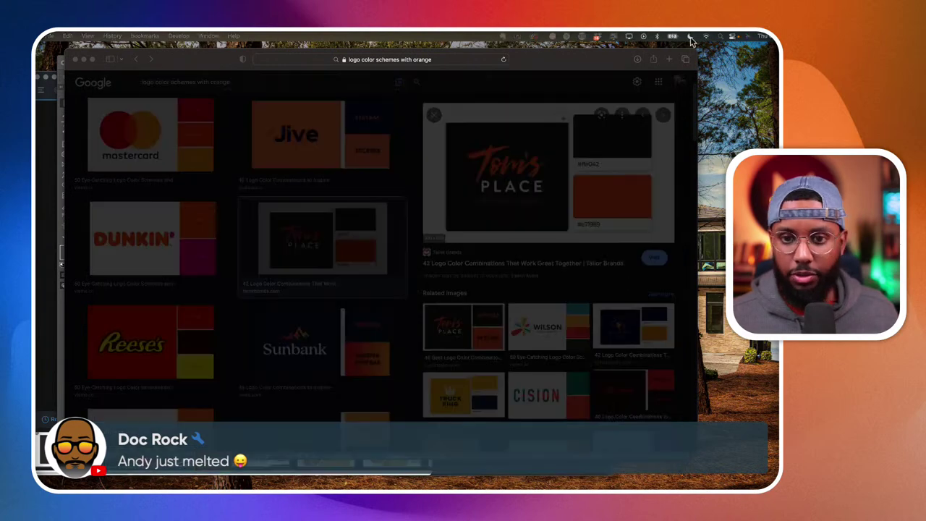
key(super+t)
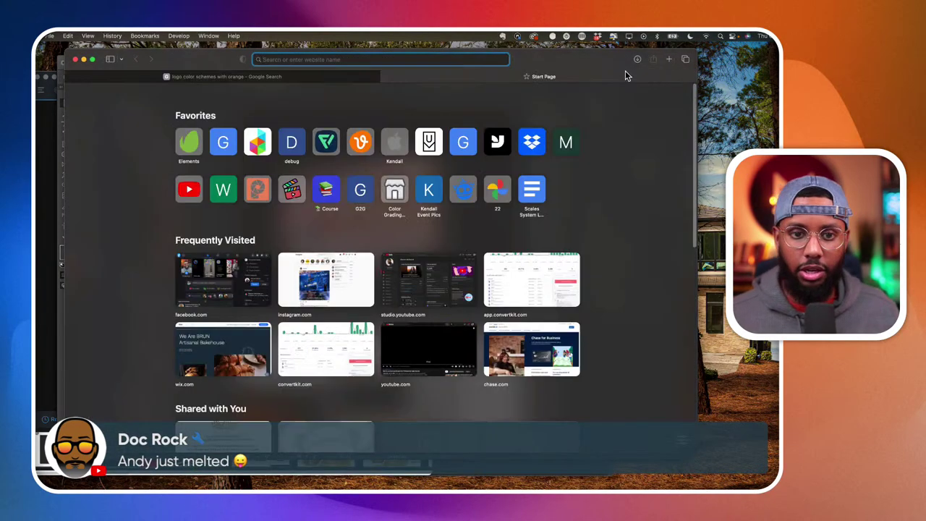
text(free]]])
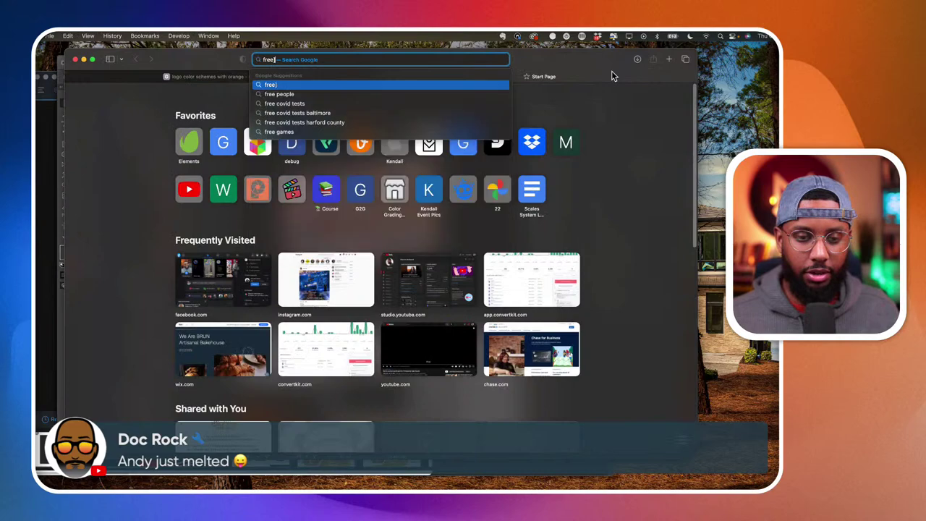
key(BackSpace)
key(BackSpace)
key(BackSpace)
key(BackSpace)
key(BackSpace)
key(BackSpace)
key(BackSpace)
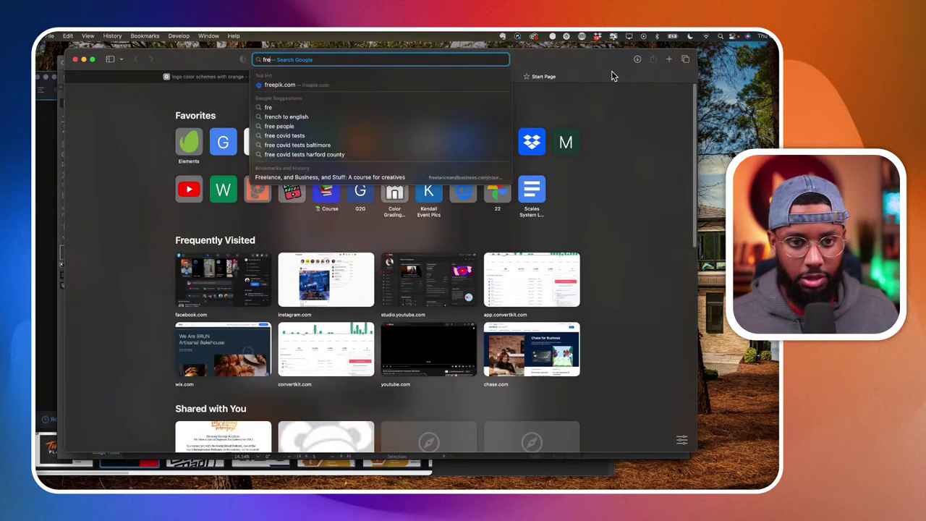
text(e)
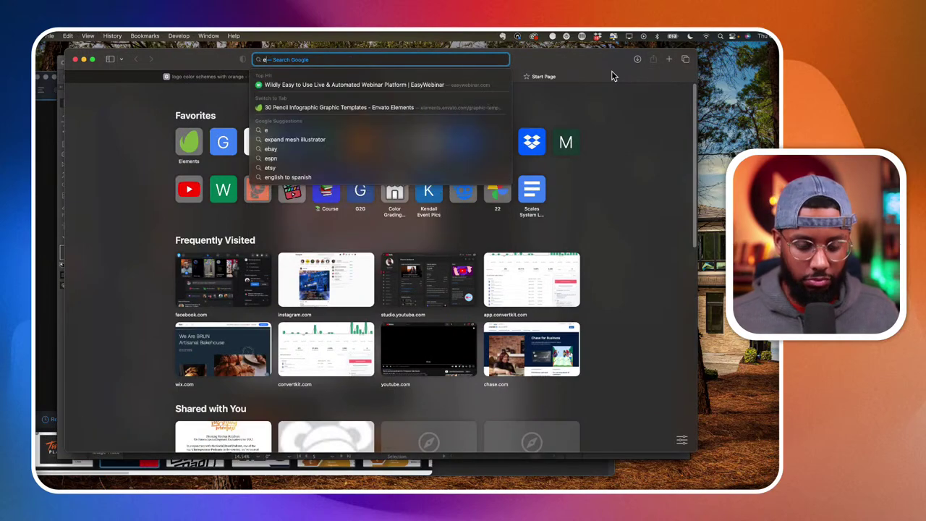
text(nvato)
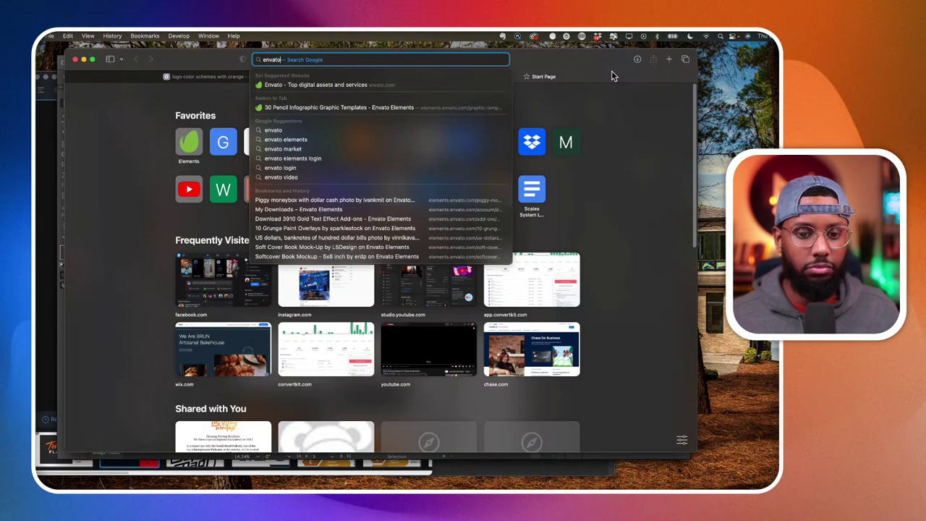
key(BackSpace)
key(BackSpace)
Go to elements.envato.com and search all items for "sticker mockup".
text(elements.envato.com/)
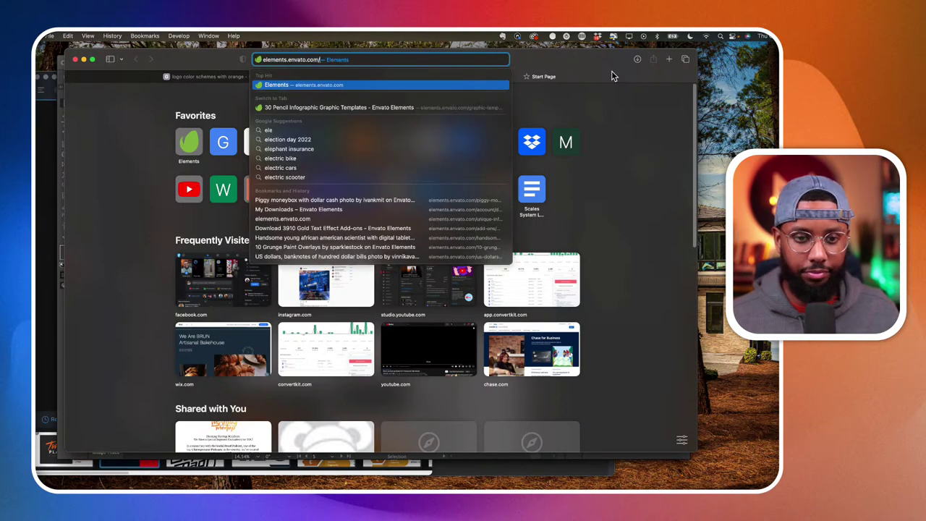
key(Return)
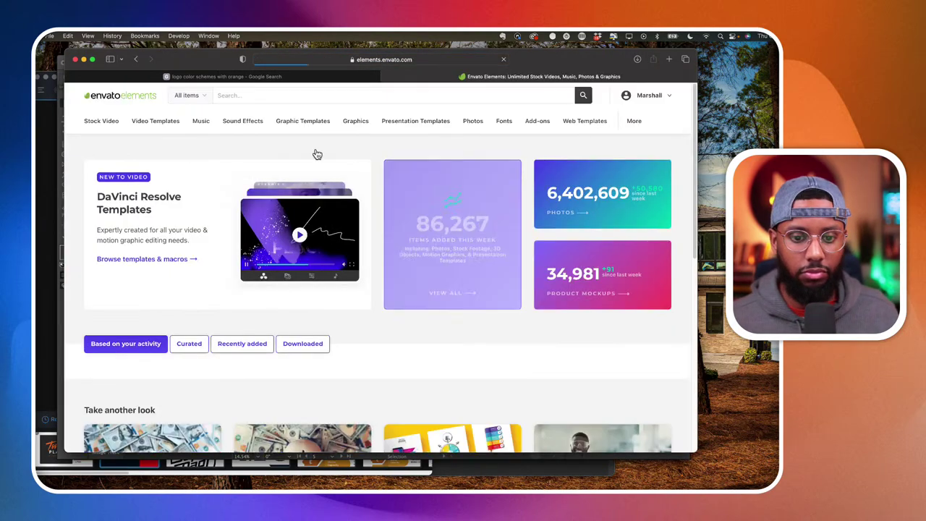
click(294, 100)
text(st)
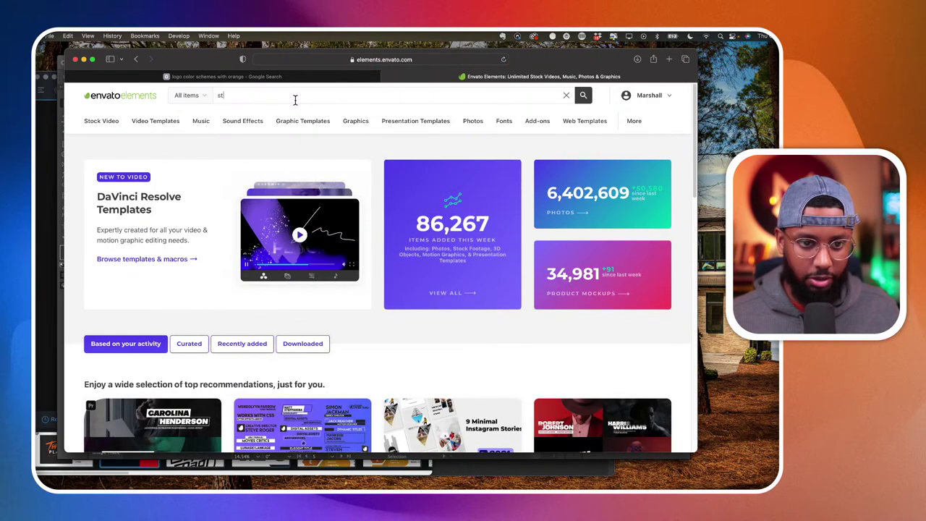
text(icker mockup)
key(Return)
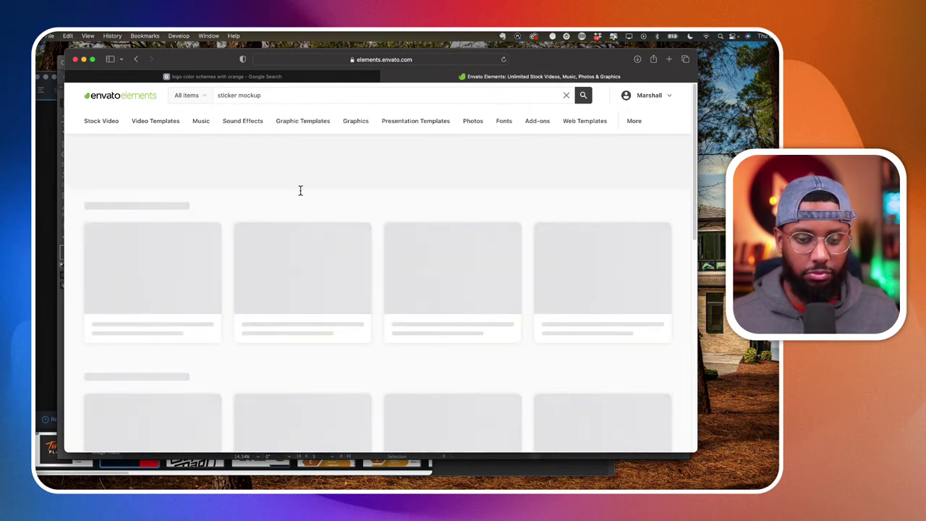
Show all Graphic Templates results for "sticker mockup" and look over the first rows of designs.
scroll(315, 206, down, 1)
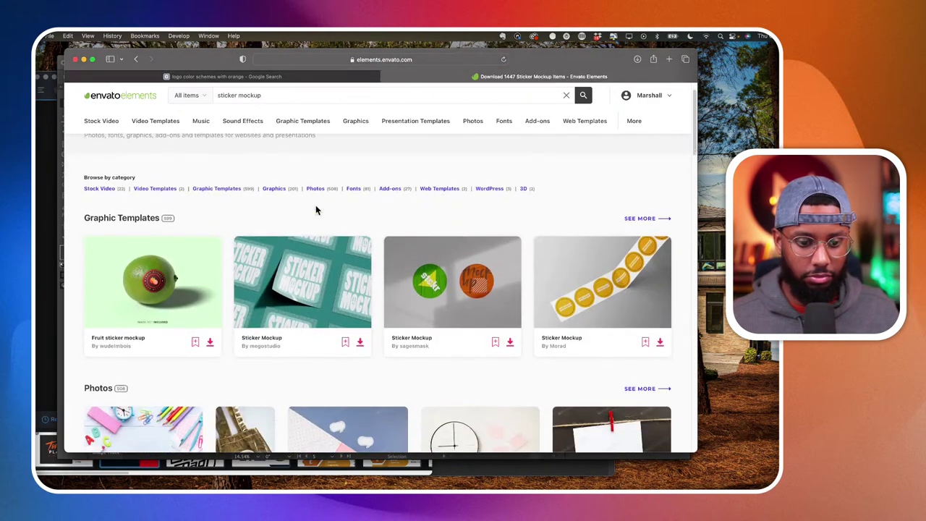
click(632, 219)
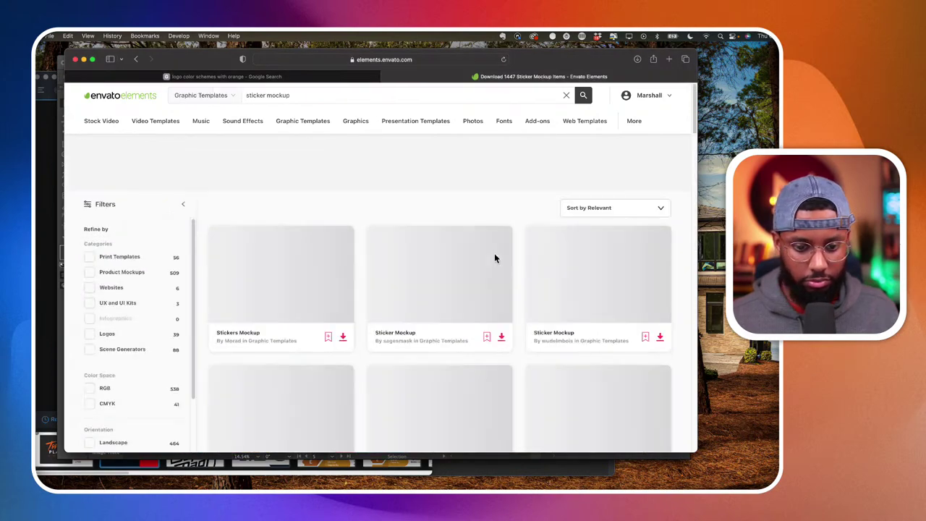
scroll(495, 259, down, 1)
scroll(496, 259, down, 1)
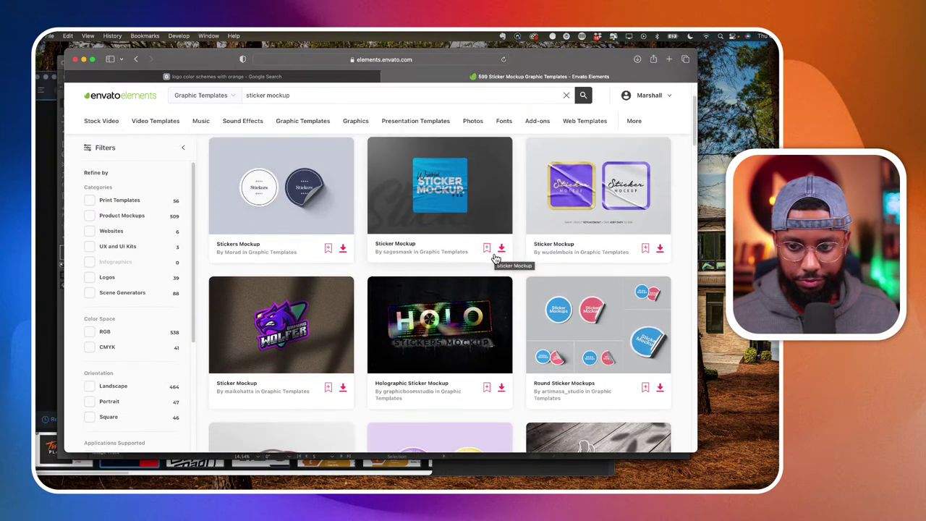
scroll(495, 258, down, 2)
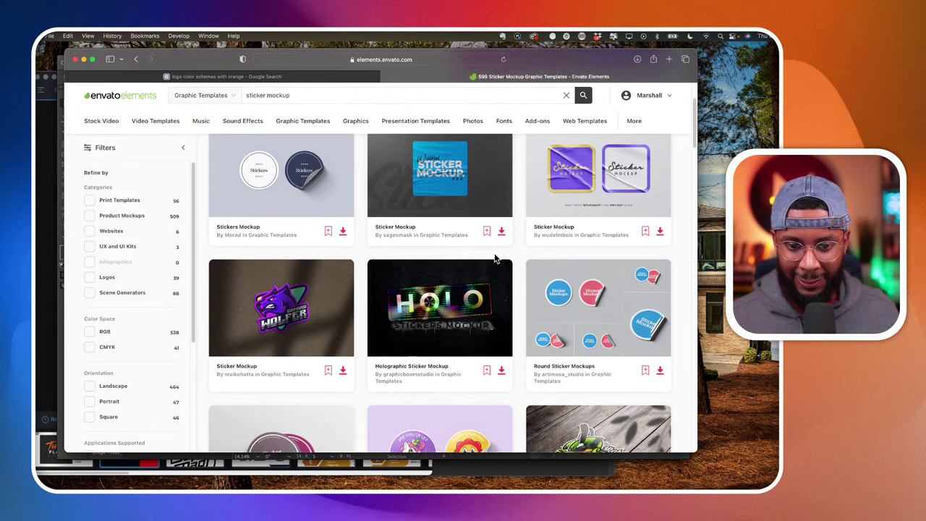
scroll(496, 258, up, 1)
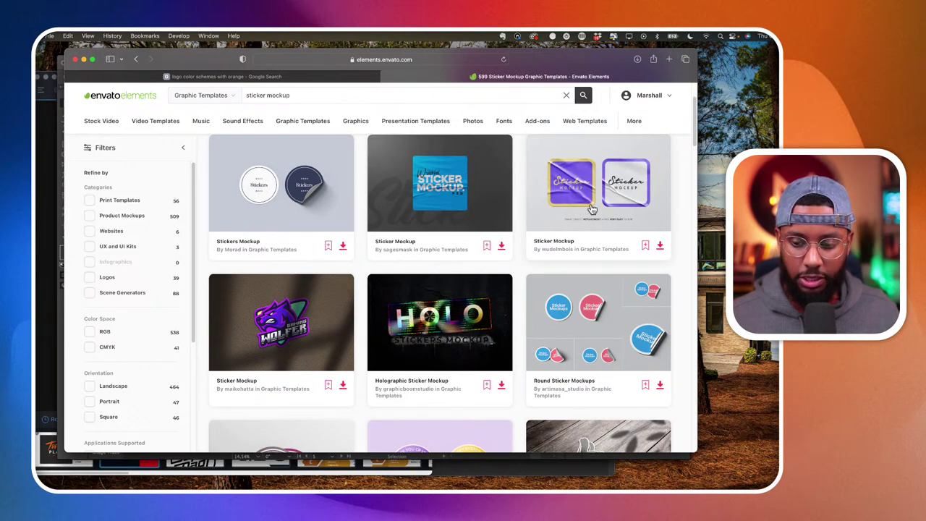
Browse the rest of the first results page for a sticker mockup suited to the podcast logo.
scroll(507, 239, down, 6)
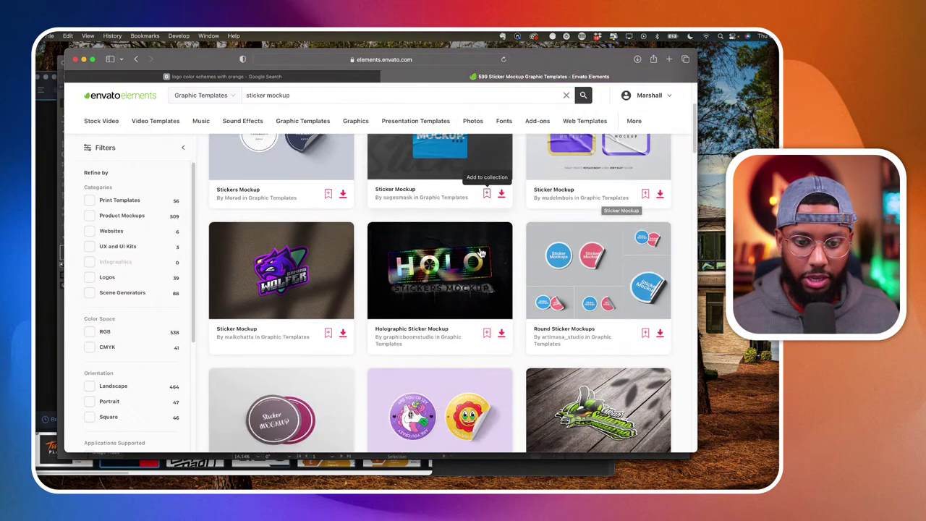
scroll(480, 251, down, 5)
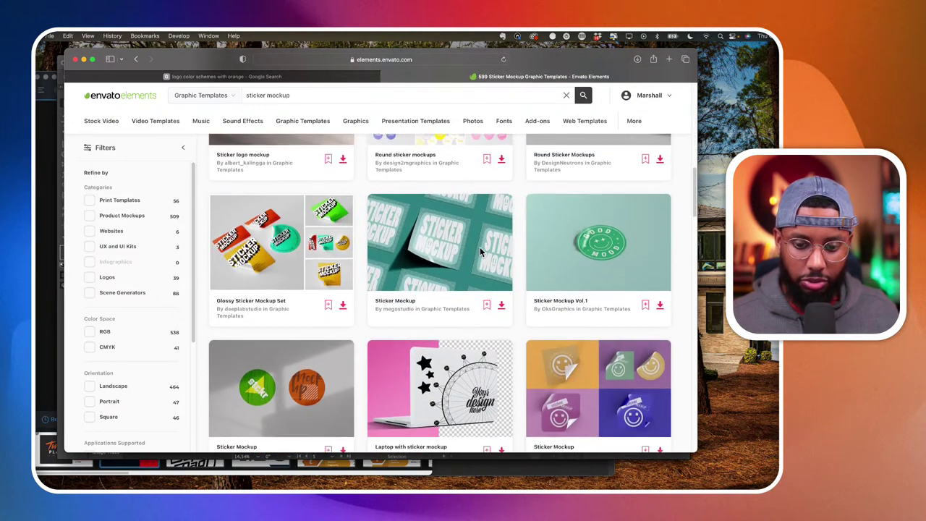
scroll(480, 251, down, 7)
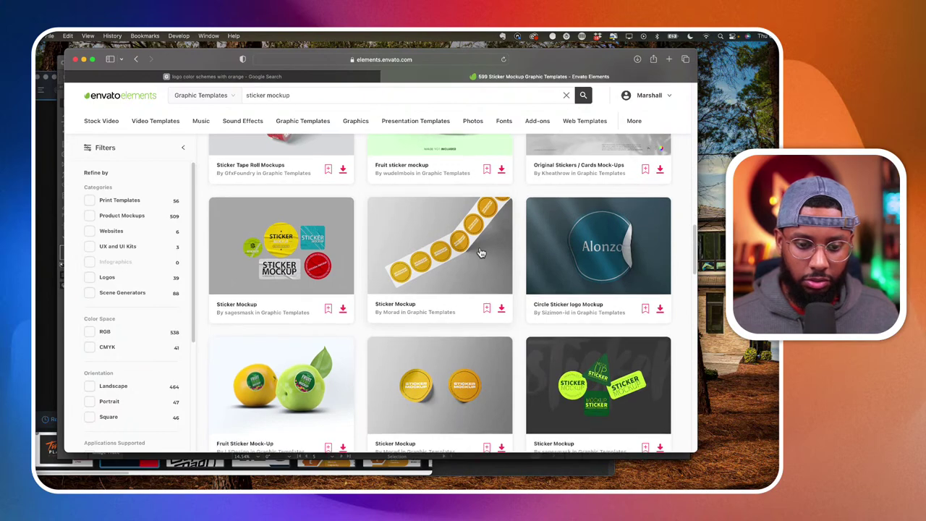
scroll(479, 251, down, 4)
scroll(480, 251, down, 3)
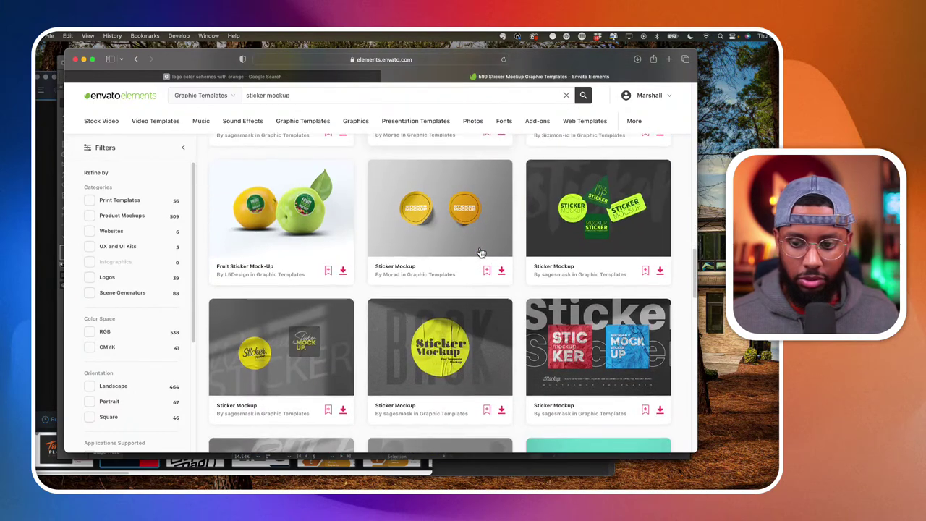
scroll(481, 252, down, 1)
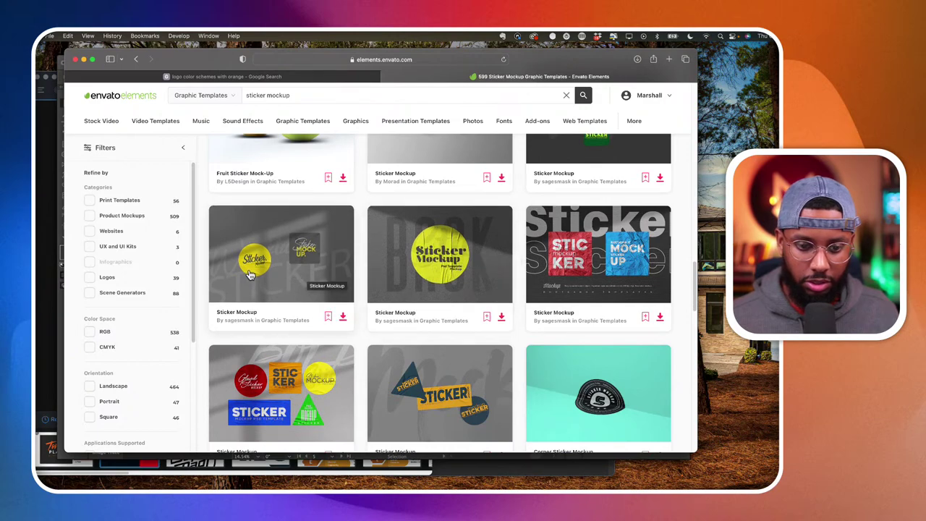
scroll(262, 321, down, 6)
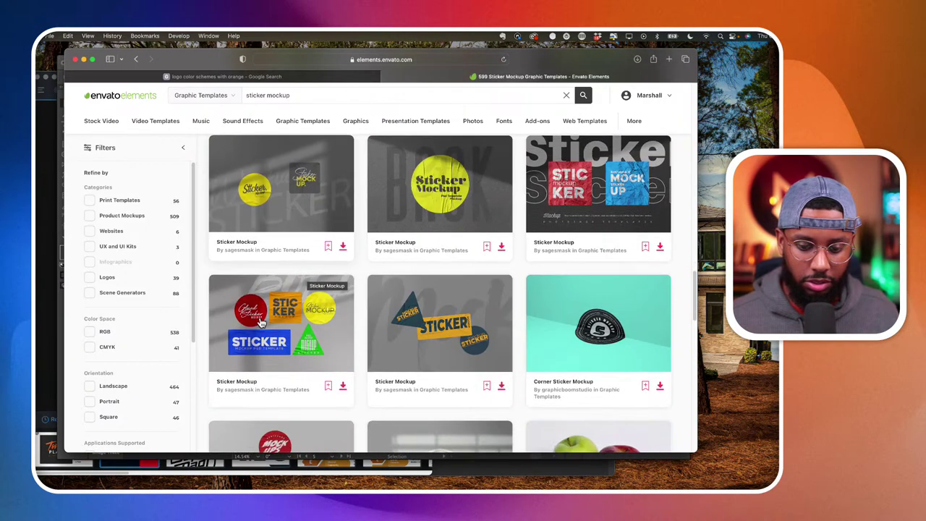
scroll(261, 321, down, 8)
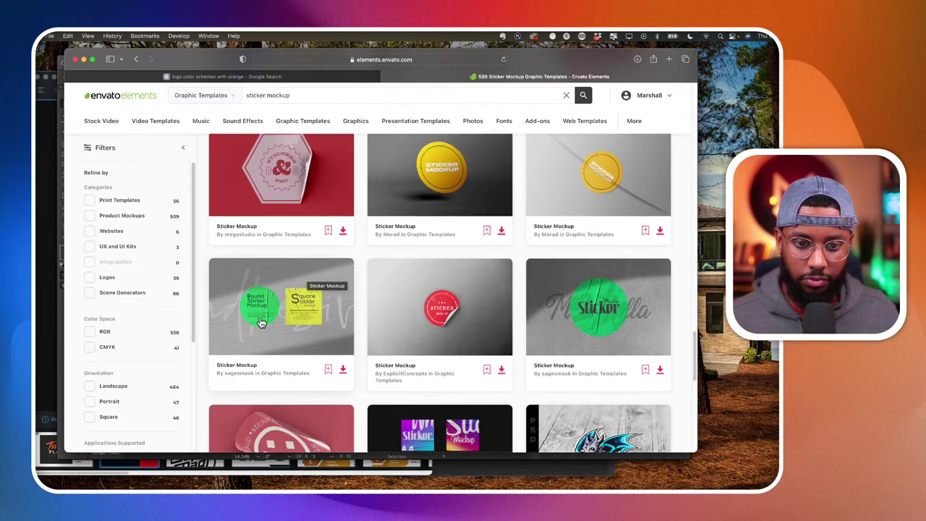
scroll(267, 321, down, 5)
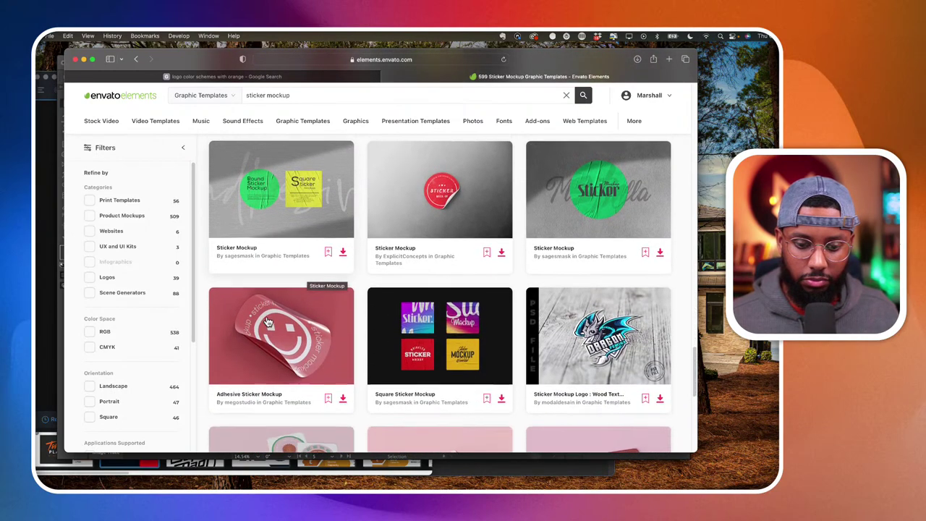
scroll(267, 321, down, 1)
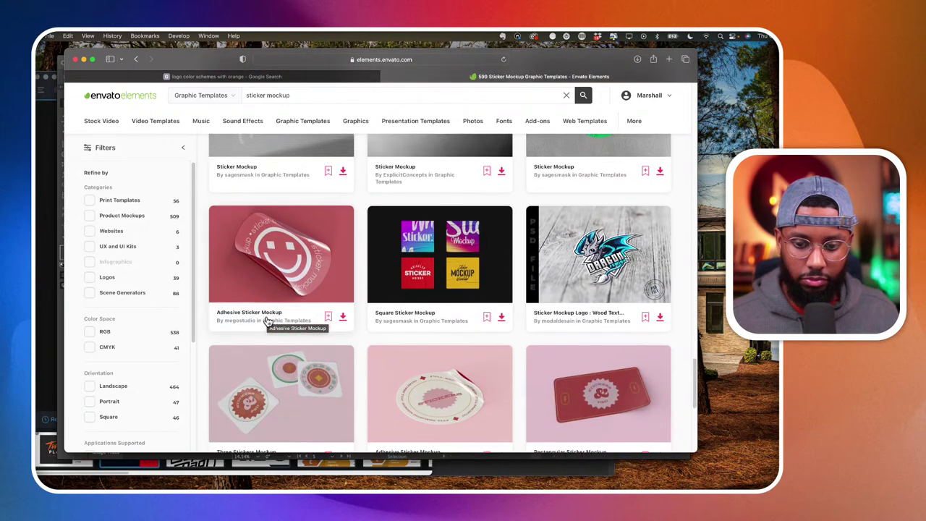
Open the Square Sticker Mockup, check its preview and specifications, and return to the search results.
click(442, 282)
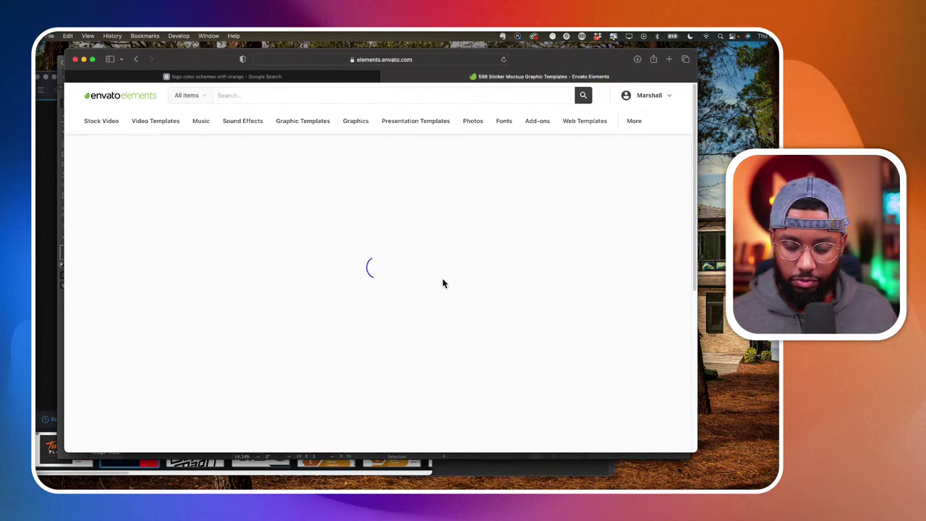
scroll(442, 282, down, 10)
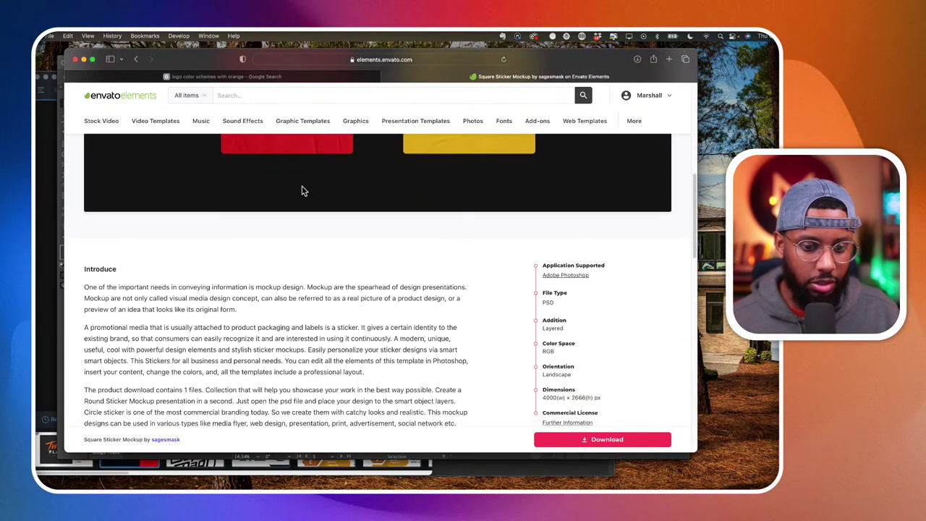
click(135, 60)
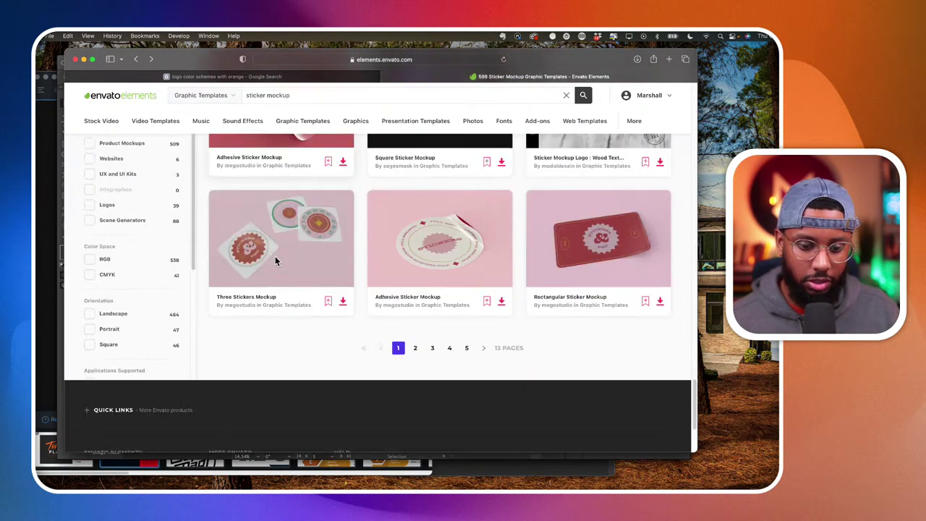
Go back through the results and open the dark grey Sticker Mockup with the yellow round and dark square stickers.
scroll(275, 262, up, 5)
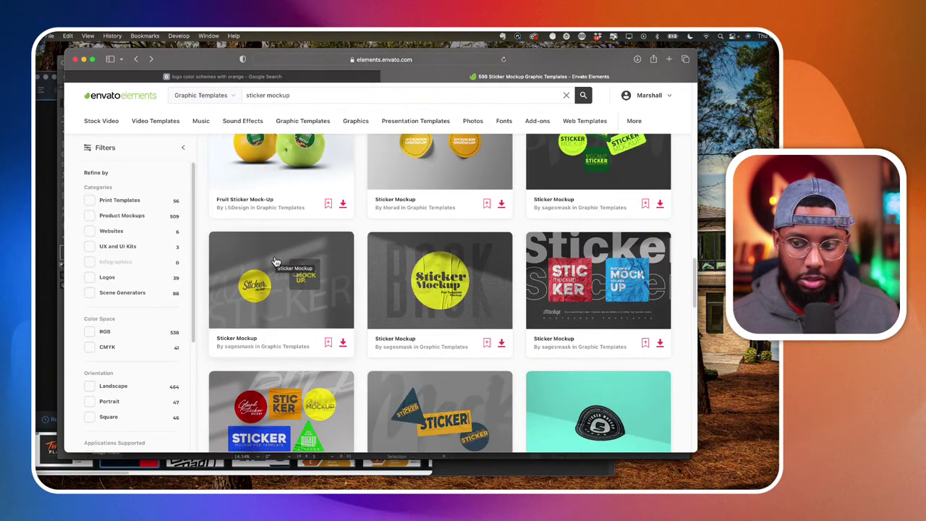
scroll(274, 262, up, 2)
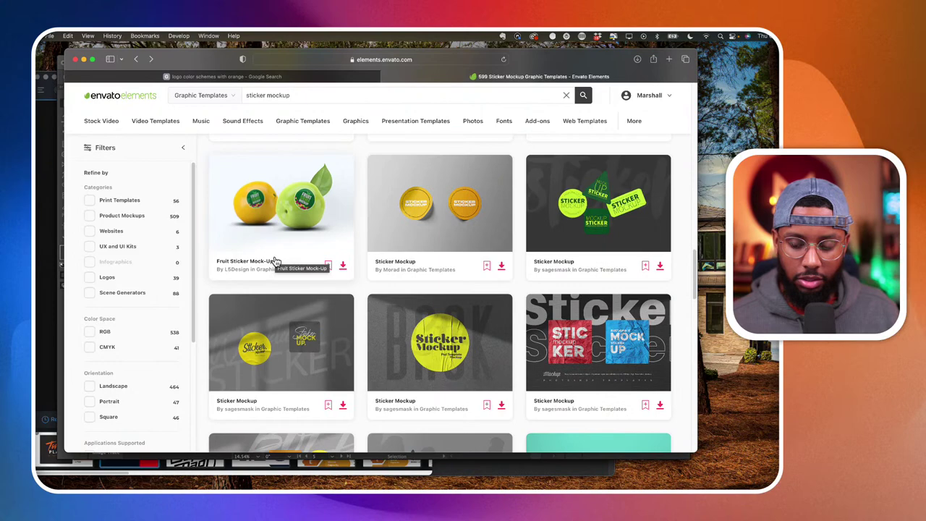
scroll(275, 262, up, 2)
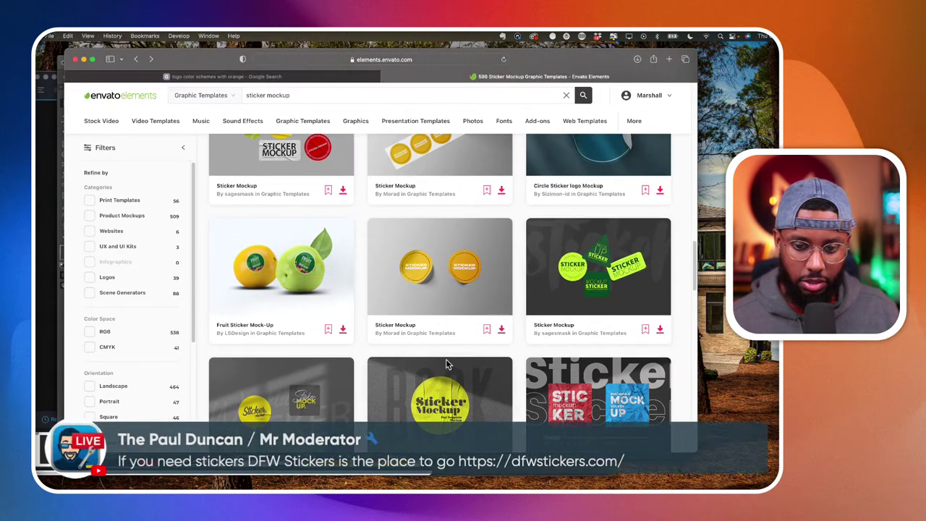
scroll(446, 364, up, 4)
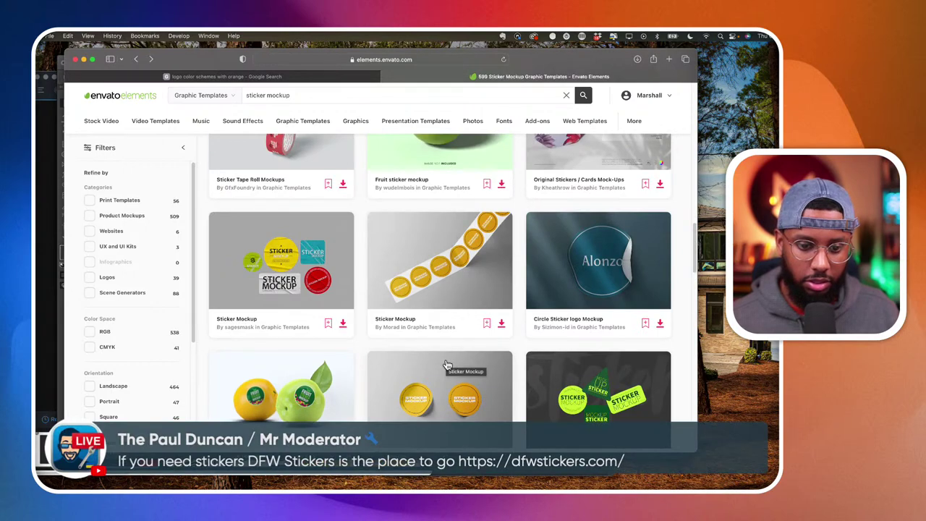
scroll(311, 306, up, 1)
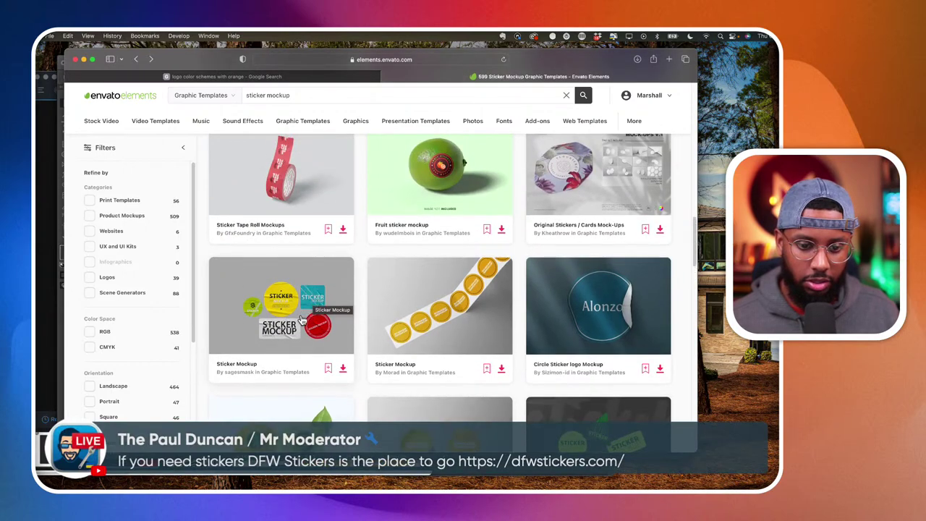
scroll(300, 323, down, 6)
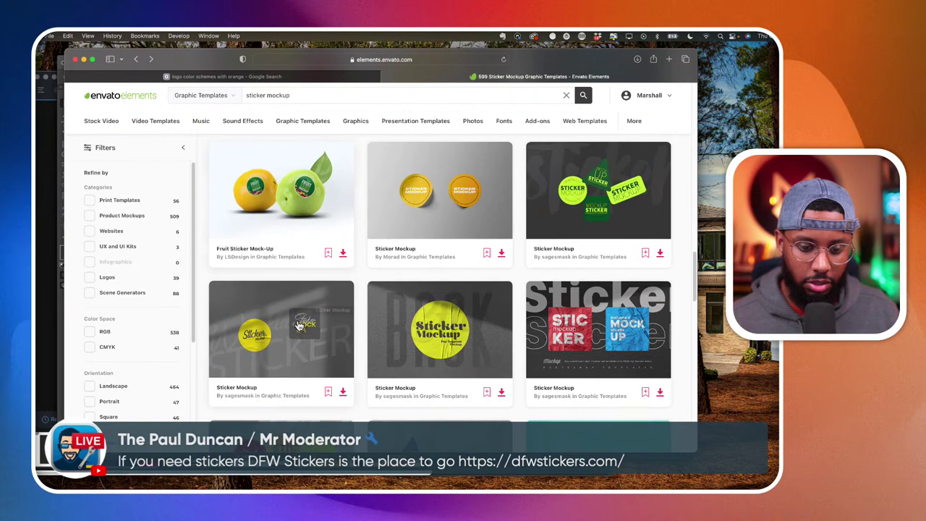
click(297, 340)
Read the mockup's description, specifications and included files, then switch back to Illustrator.
scroll(351, 346, down, 3)
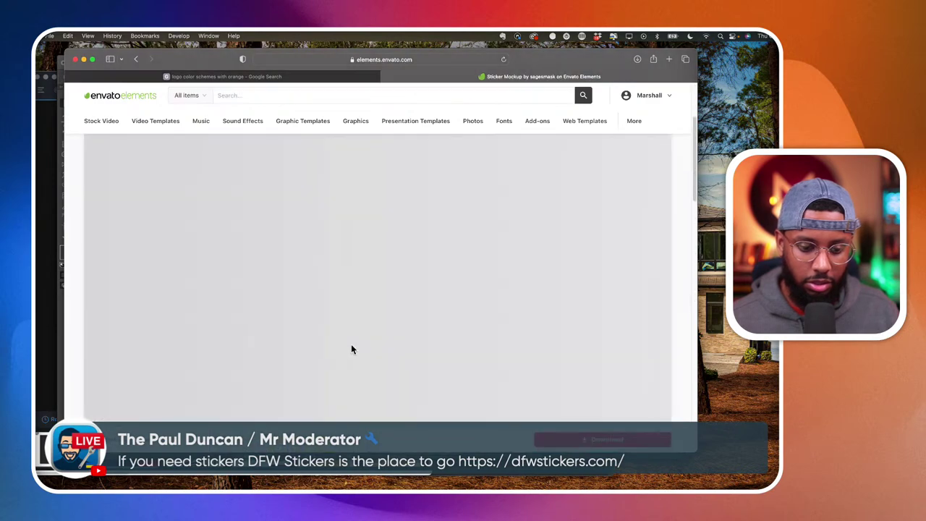
scroll(351, 349, down, 2)
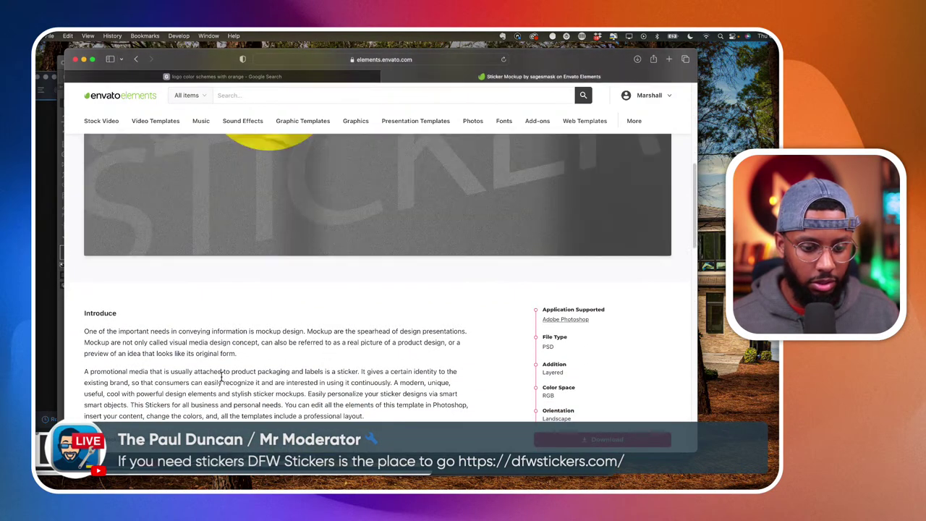
scroll(283, 371, down, 4)
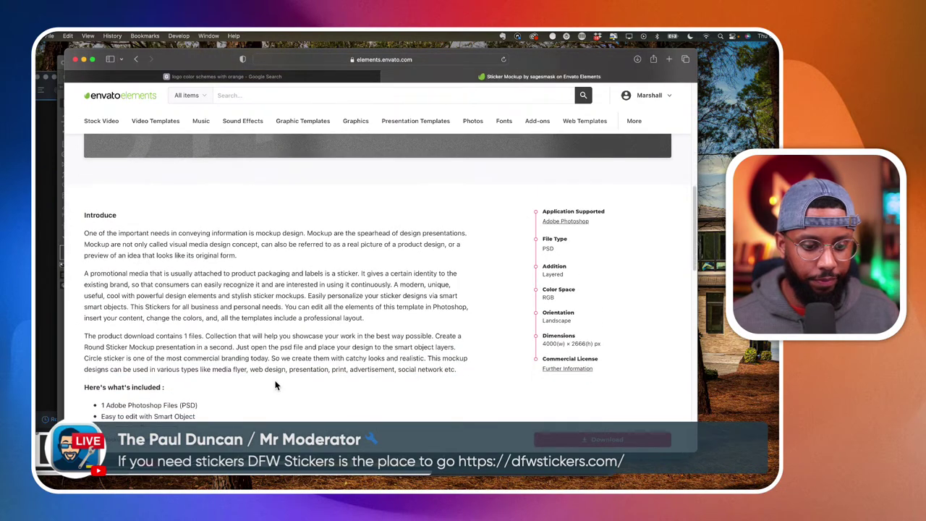
scroll(275, 385, down, 2)
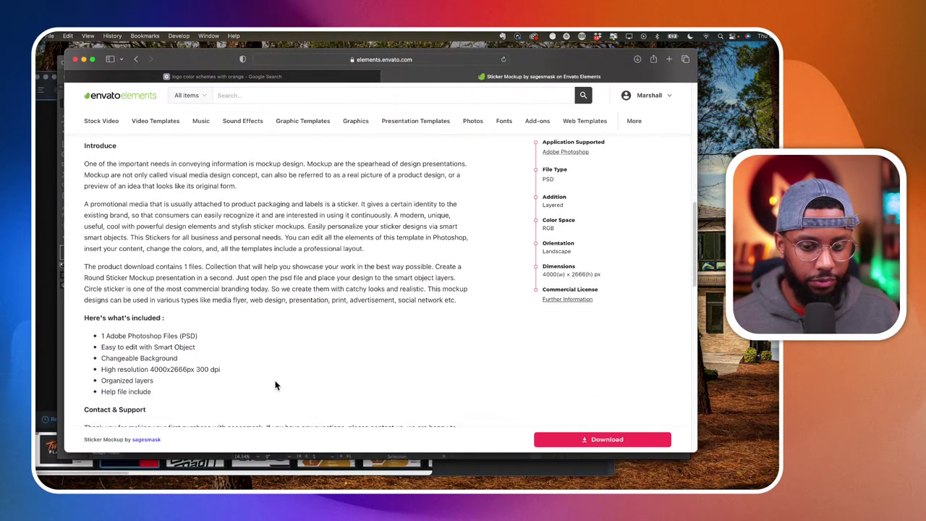
scroll(275, 386, up, 10)
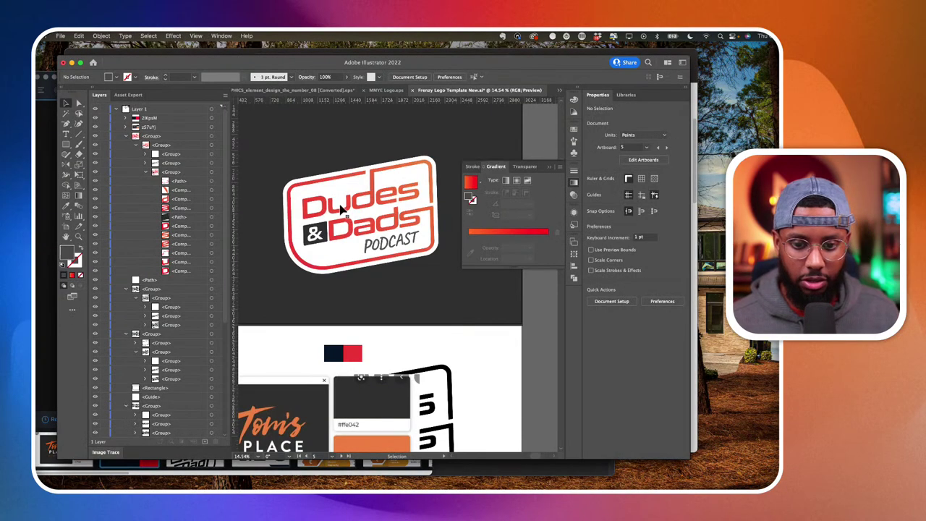
Scale the Dudes & Dads logo down proportionally about its centre to about 1237 pt wide, then deselect it.
scroll(307, 195, down, 3)
drag(280, 172, 391, 243)
scroll(390, 243, left, 2)
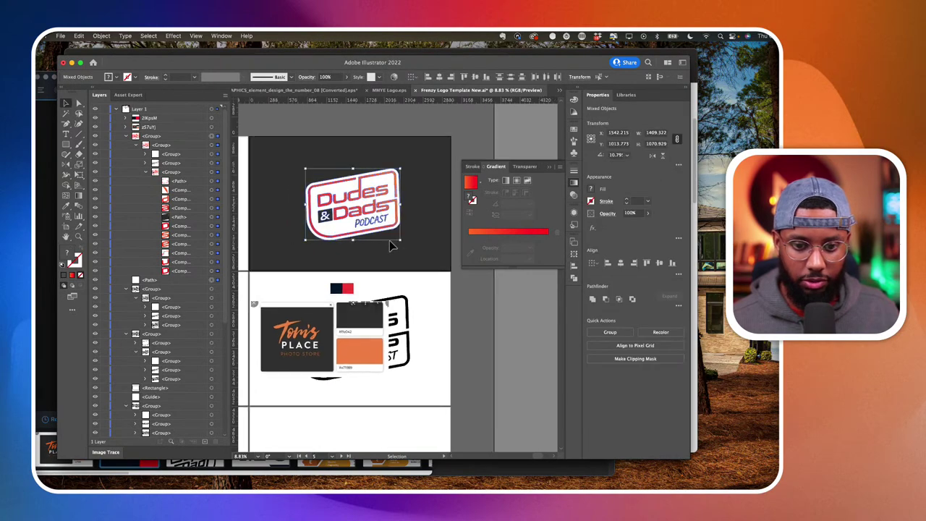
scroll(391, 244, down, 2)
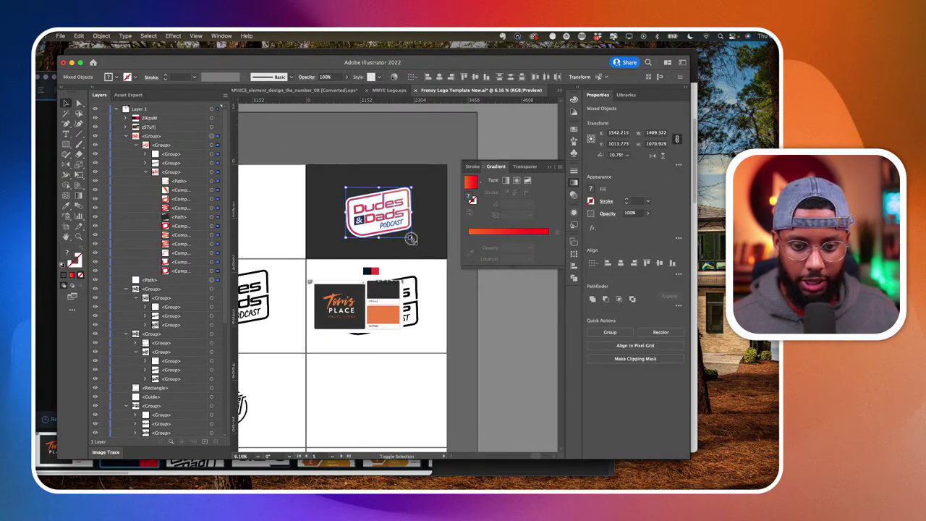
click(418, 239)
scroll(418, 239, up, 2)
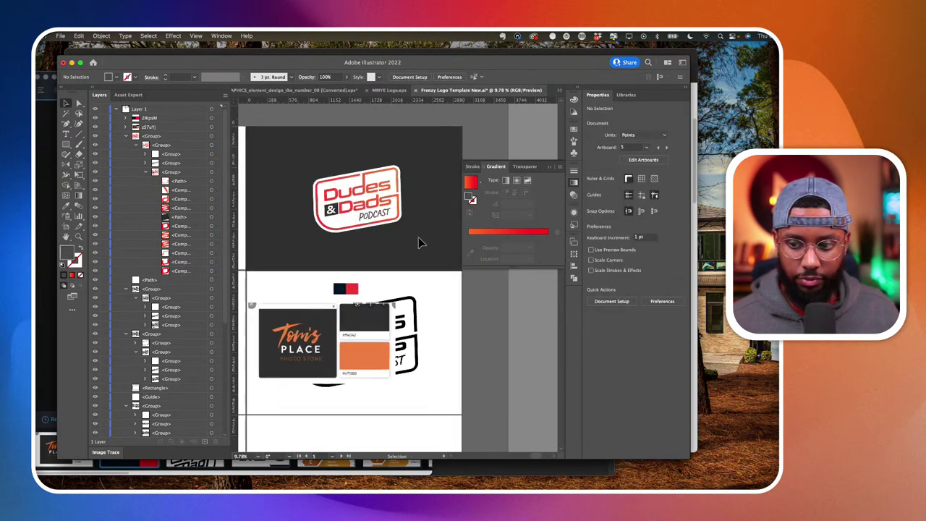
Unlock the dark grey background rectangle, extend it across the neighbouring blank artboard, and lock it again.
scroll(376, 237, down, 1)
drag(310, 168, 393, 224)
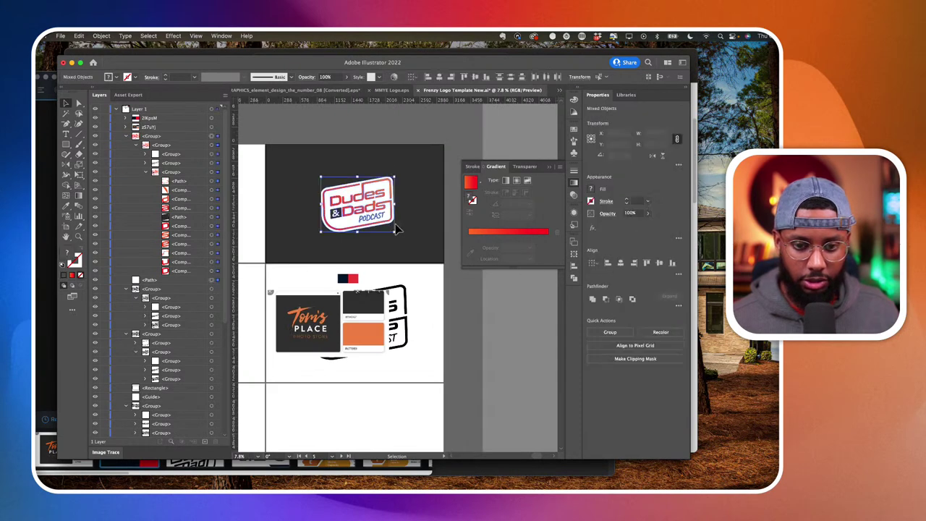
scroll(392, 224, down, 2)
scroll(143, 311, down, 5)
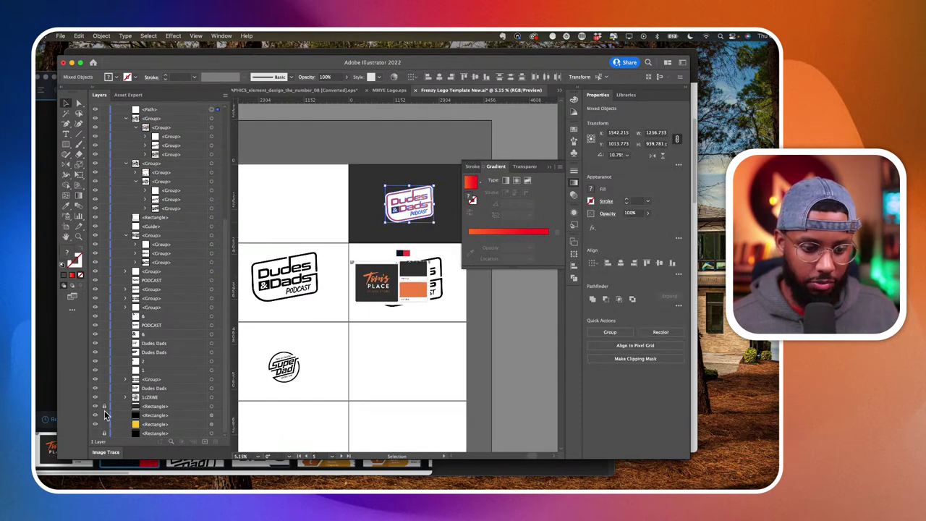
click(212, 407)
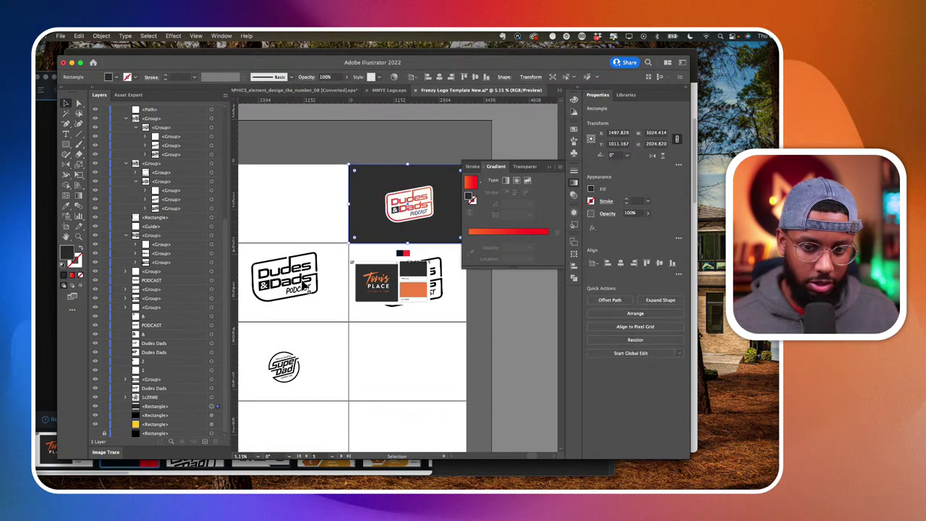
scroll(350, 209, left, 3)
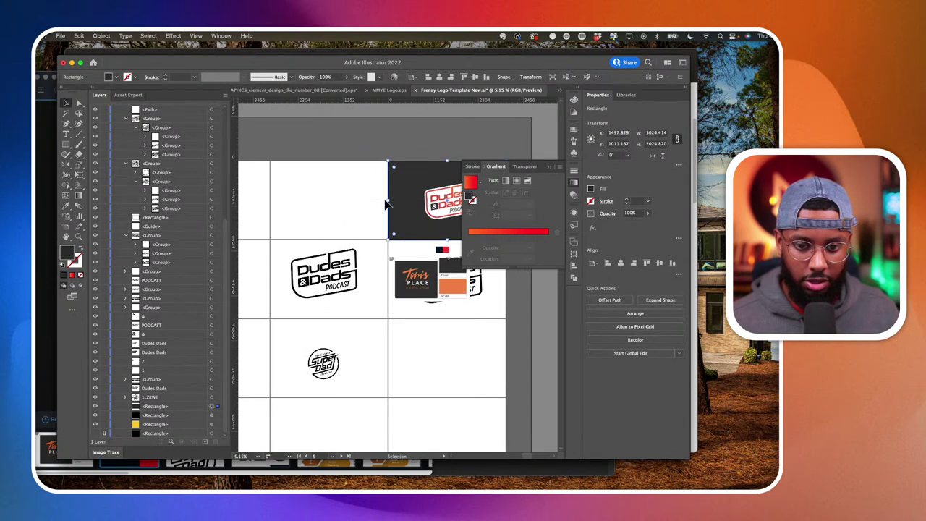
drag(387, 200, 273, 205)
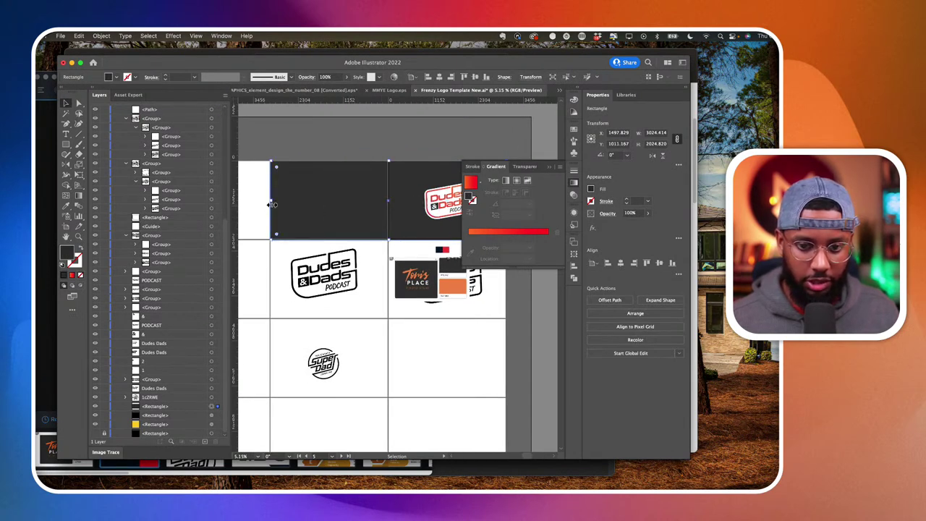
click(104, 407)
Move the coloured Dudes & Dads logo onto the empty dark area of artboard 4 and deselect it.
scroll(385, 249, left, 4)
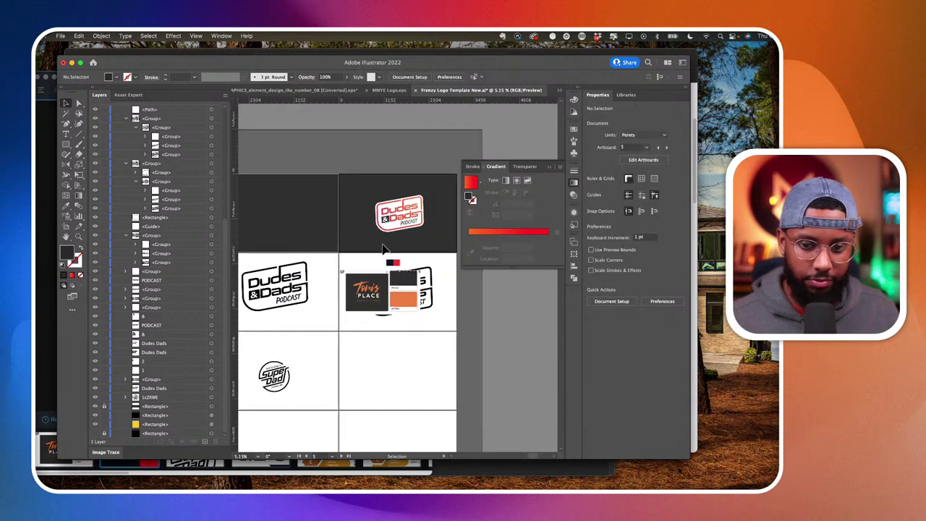
drag(359, 184, 321, 226)
scroll(432, 235, left, 2)
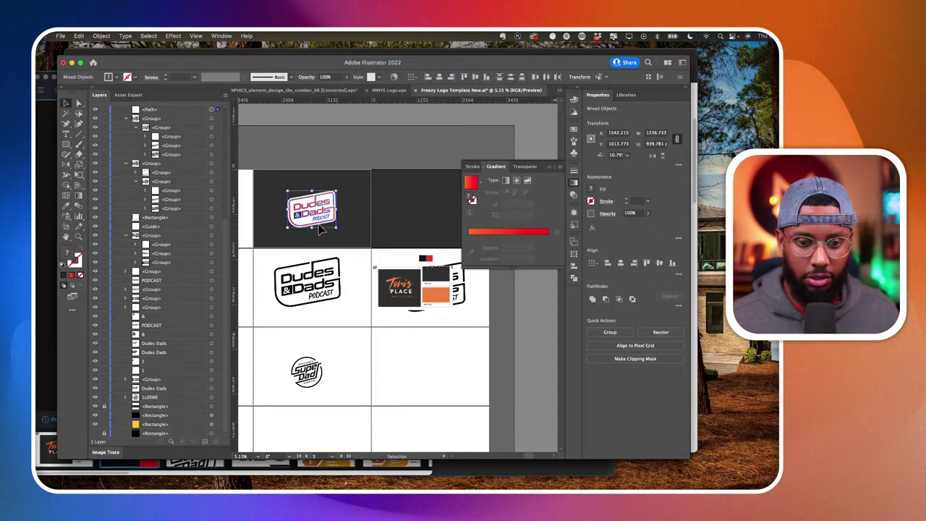
scroll(319, 228, up, 5)
scroll(320, 232, left, 1)
click(356, 257)
scroll(357, 257, down, 2)
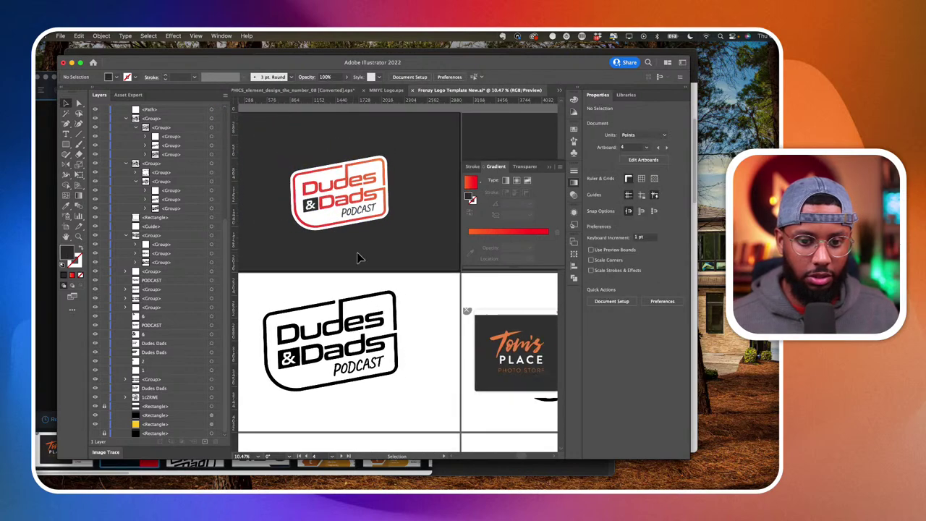
Bring up the dialog for opening files and search this Mac for "grunge texture".
click(60, 36)
key(Escape)
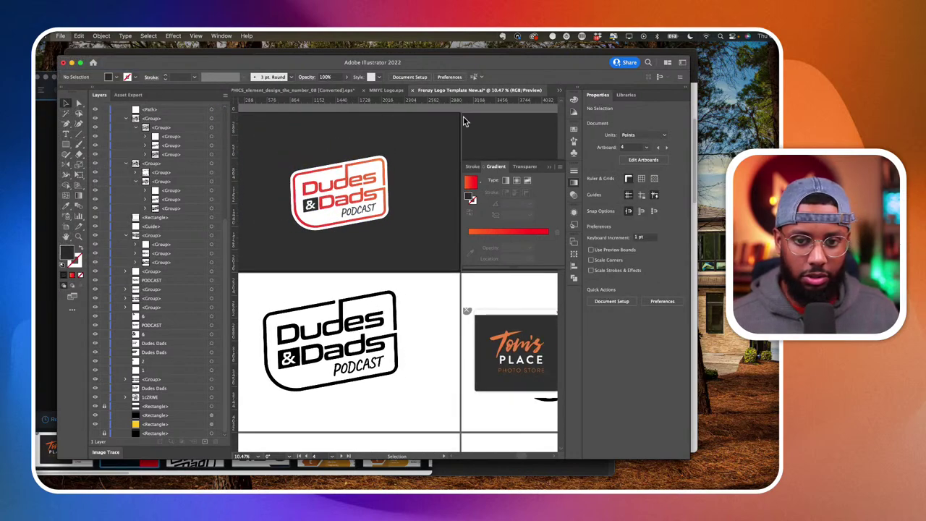
key(super+o)
click(526, 123)
text(gr)
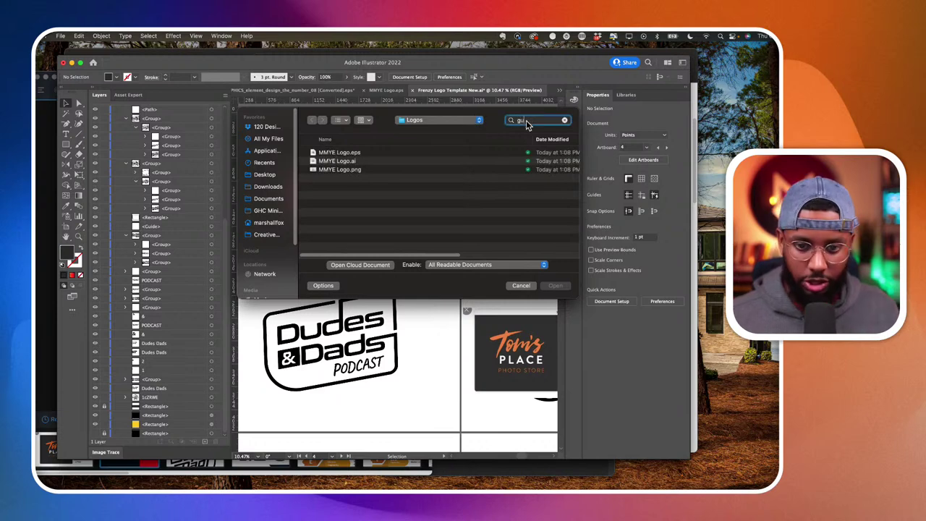
text(unge textu)
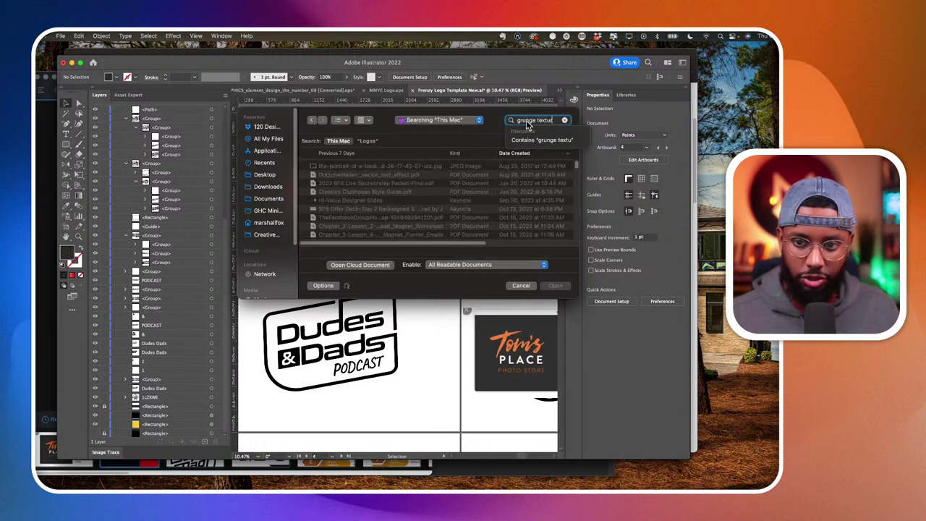
text(re)
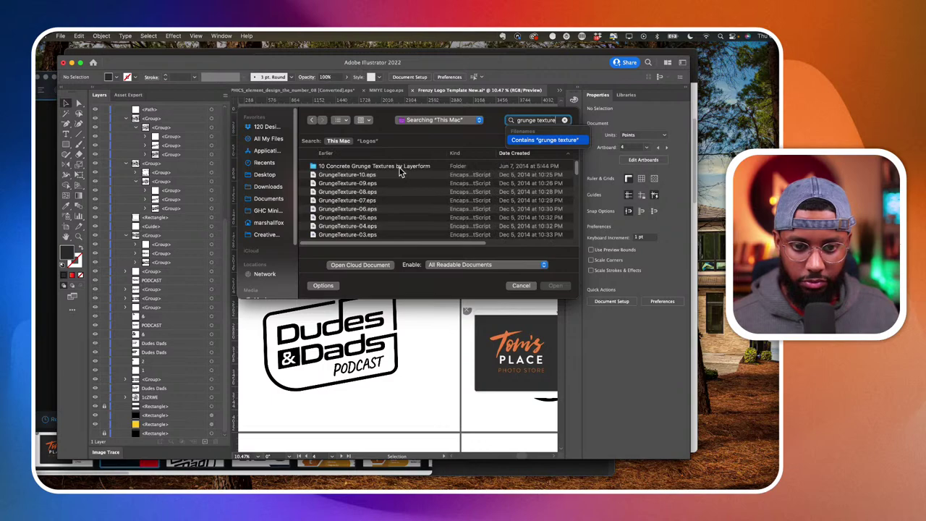
Preview the texture files GrungeTexture-10.eps, GrungeTexture-08.eps and GrungeTexture-04.eps.
click(395, 175)
key(space)
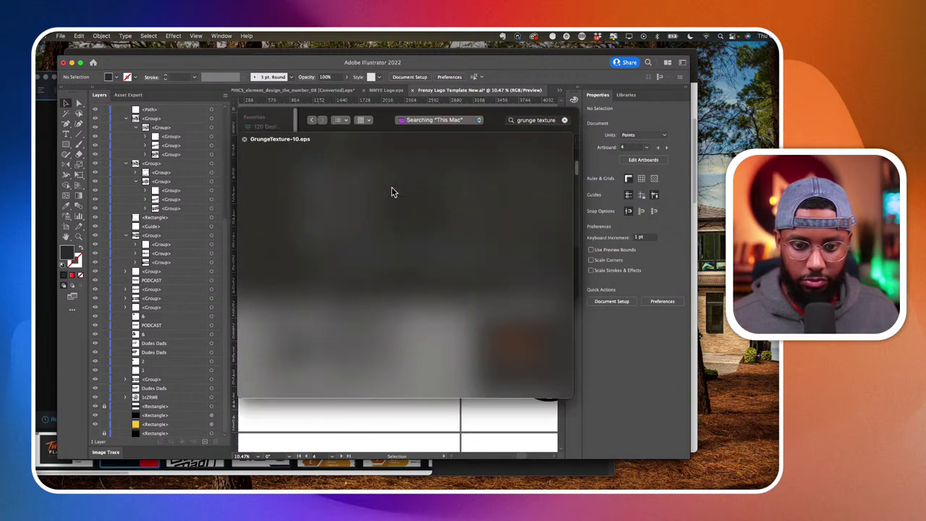
key(space)
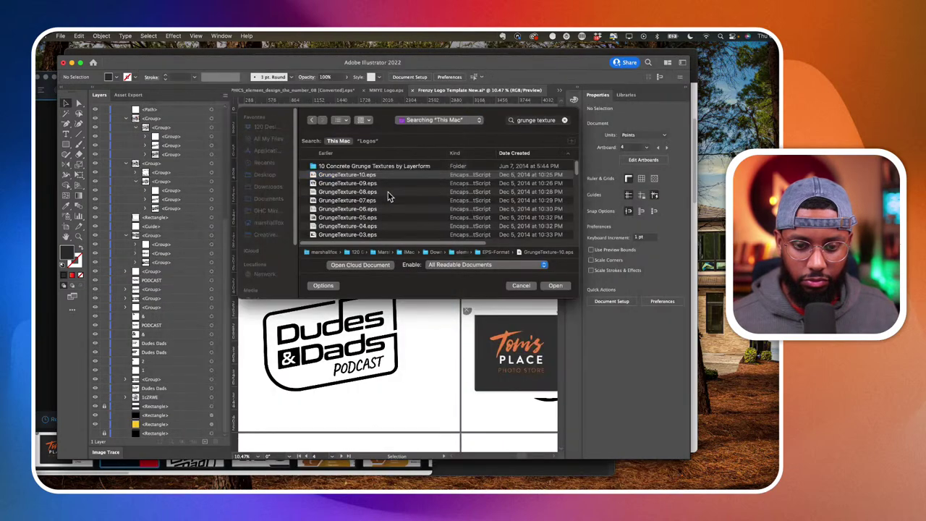
scroll(381, 205, down, 1)
click(383, 184)
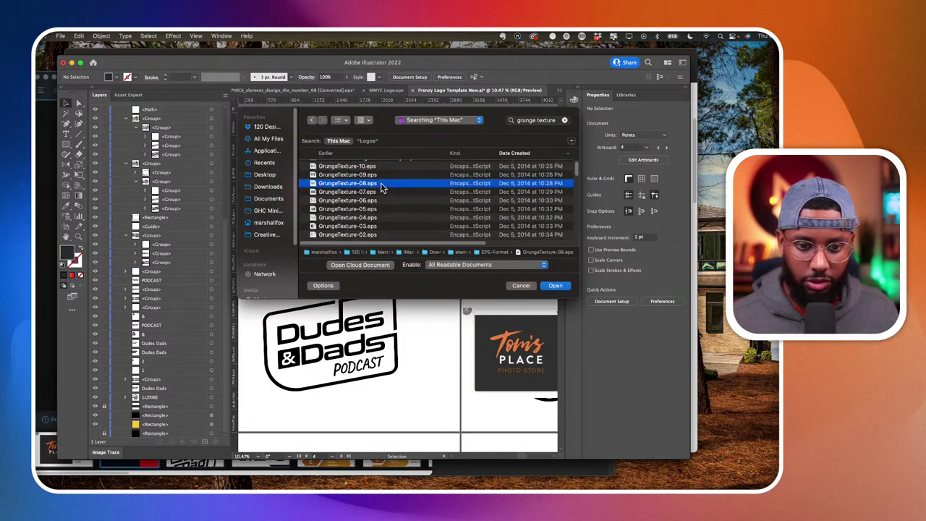
key(space)
key(space)
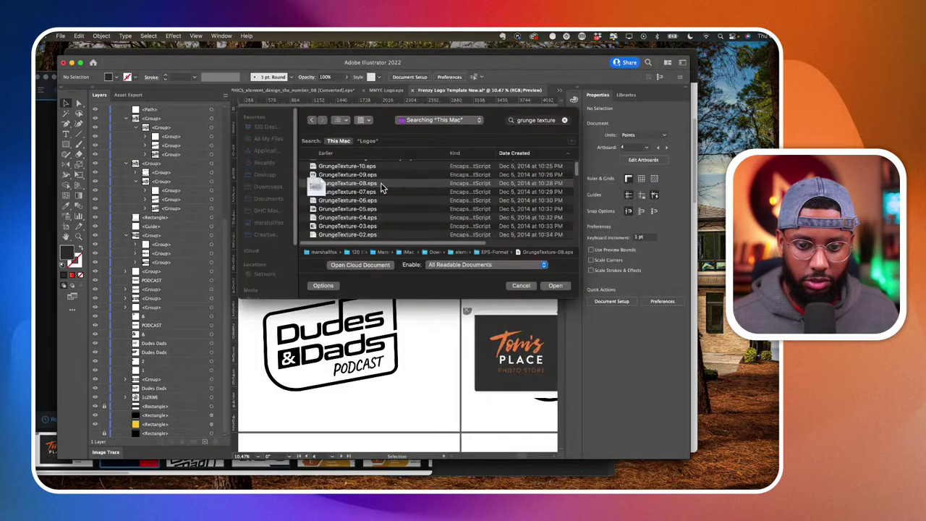
scroll(383, 187, down, 2)
click(383, 187)
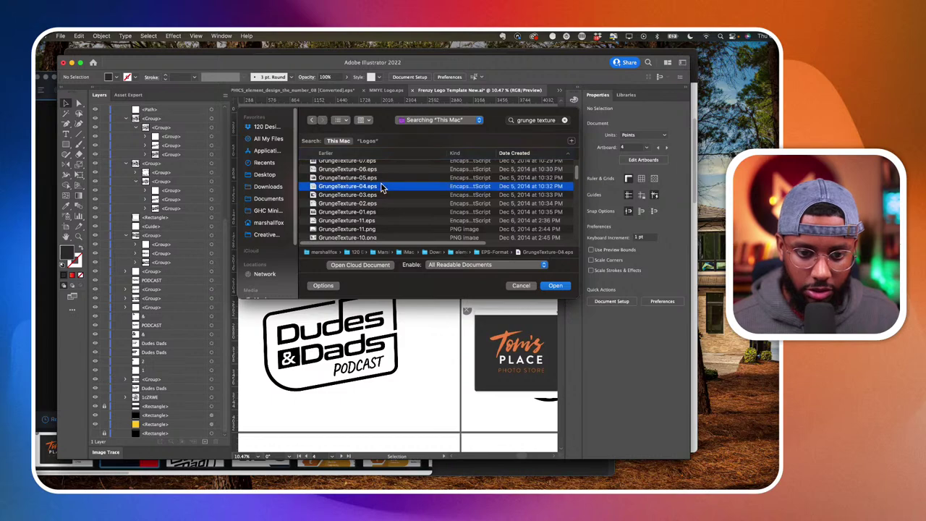
key(space)
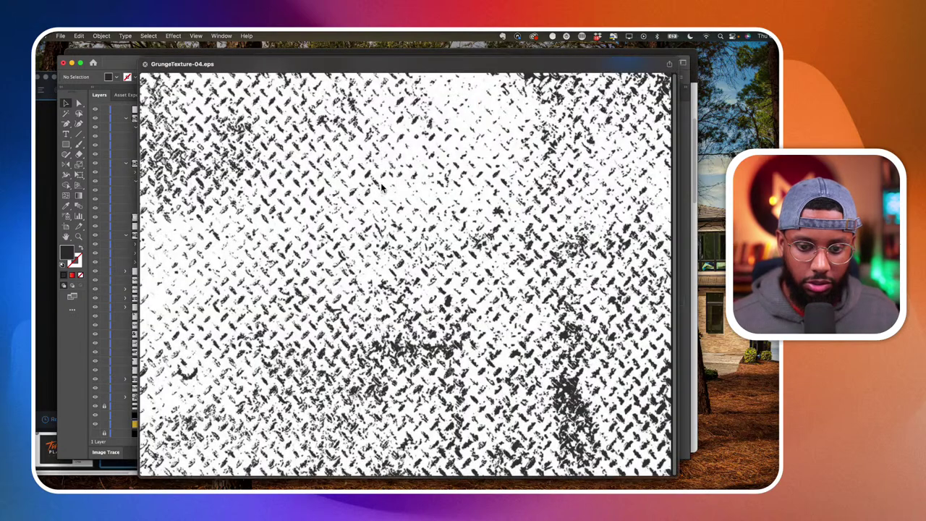
key(space)
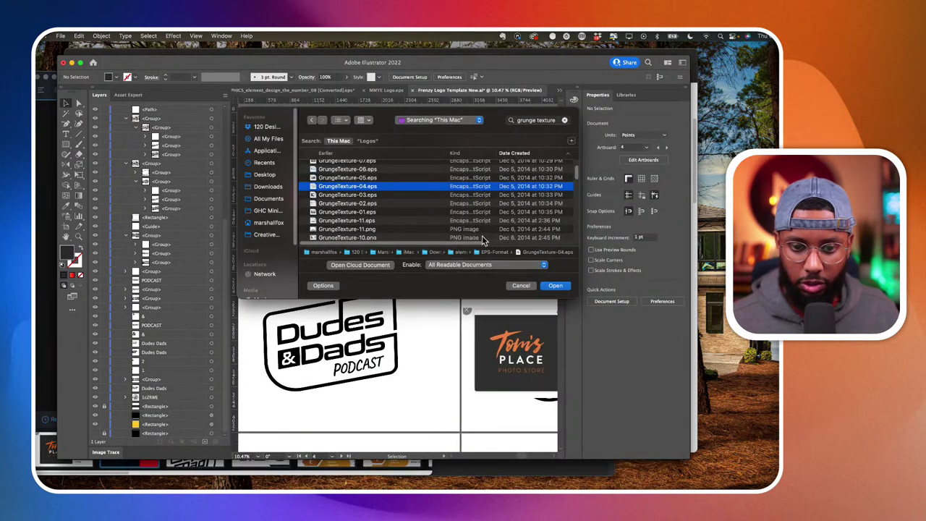
Make GrungeTexture-04.eps available offline and open it, retaining the 9-slice scaling option for symbols.
right_click(403, 194)
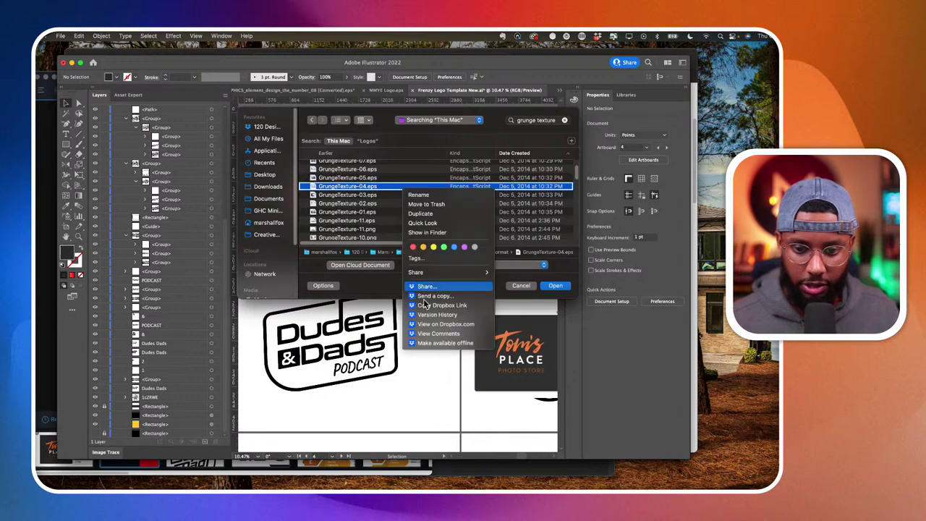
click(434, 344)
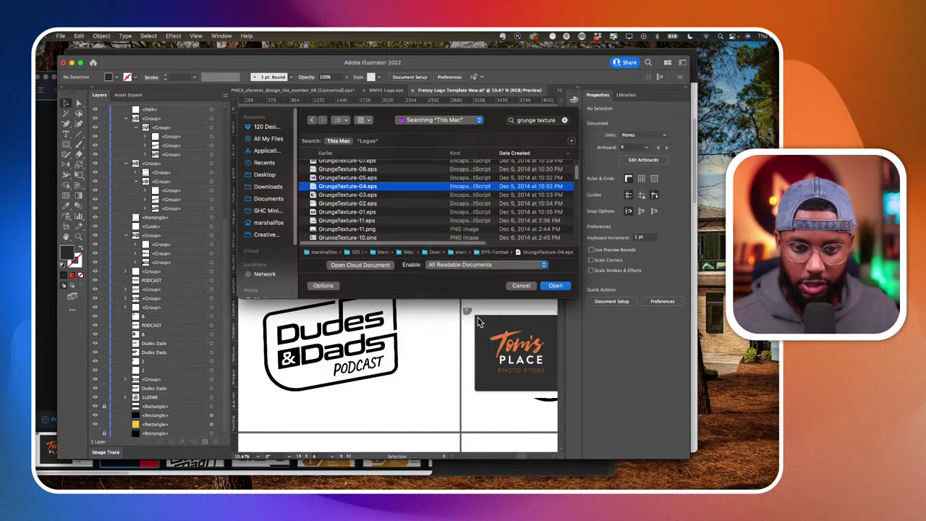
click(568, 288)
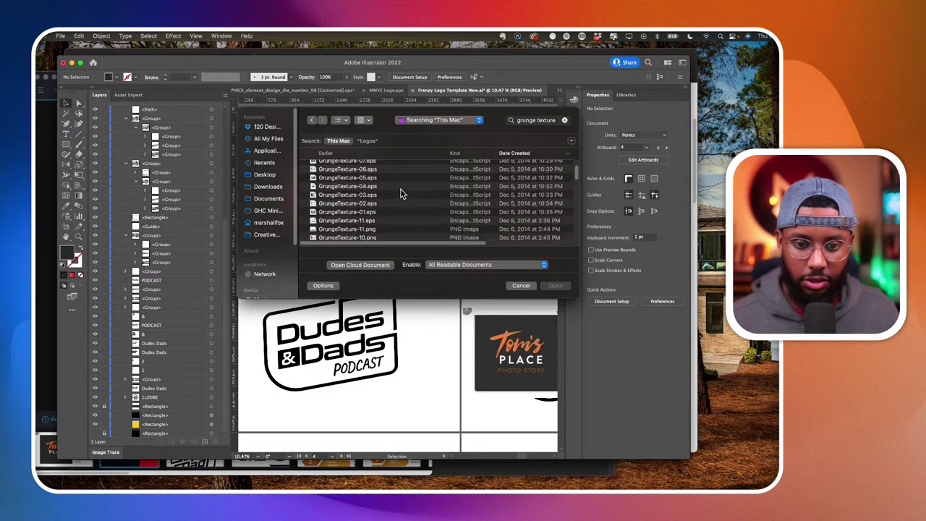
click(559, 288)
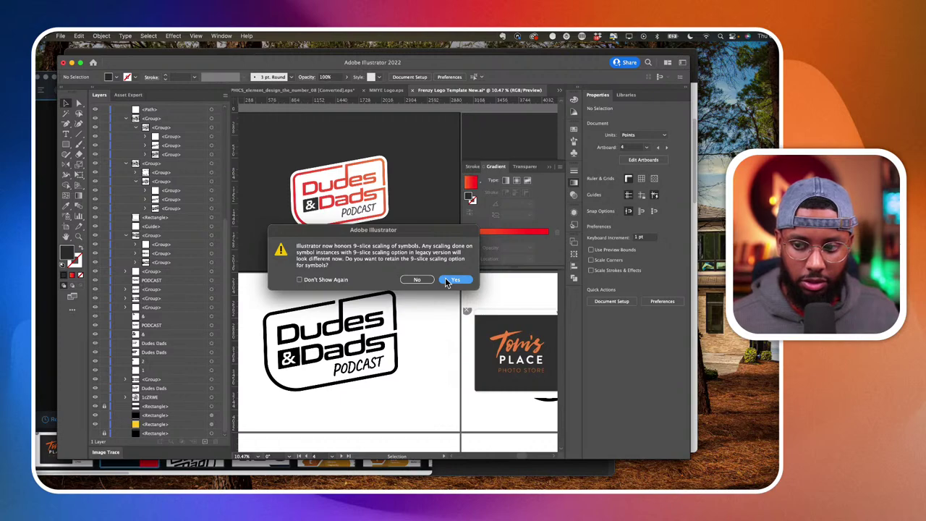
click(449, 281)
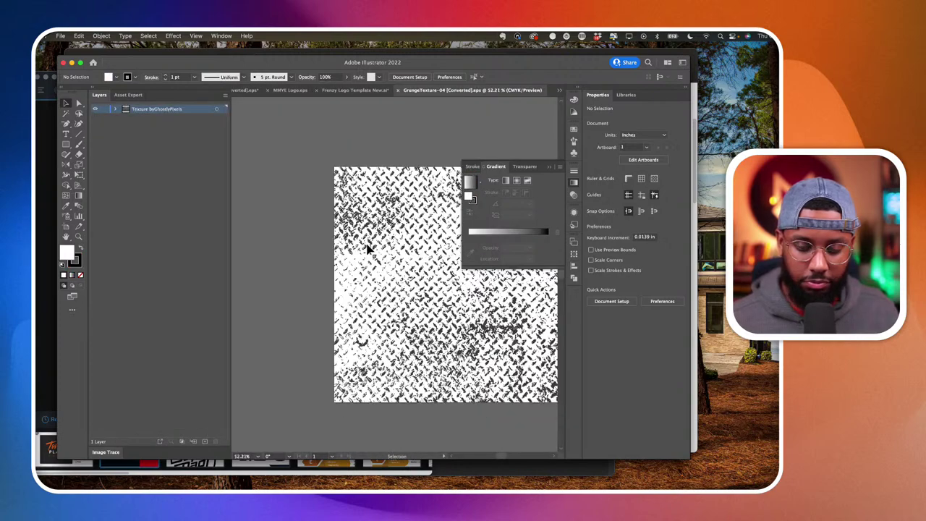
Select the entire grunge texture, check its paths in the layer, and combine them into one compound path.
key(super+0)
key(super+a)
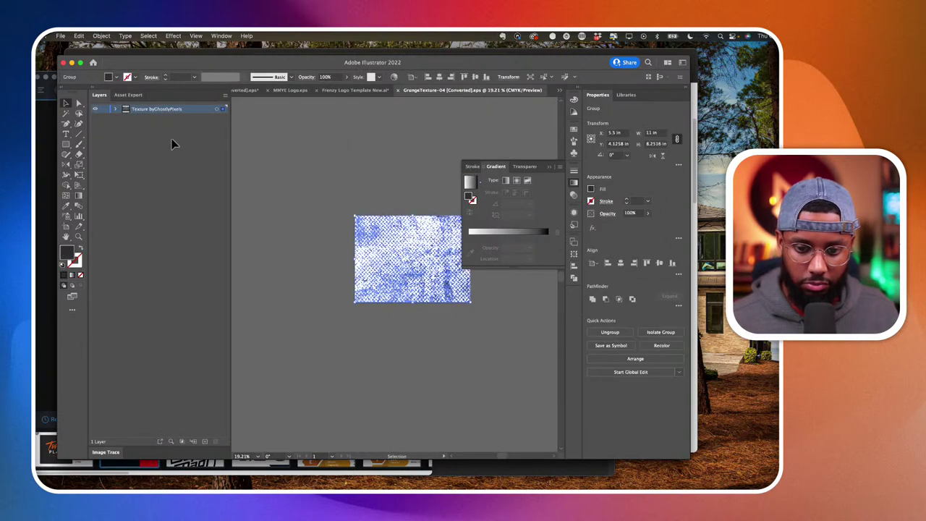
click(115, 110)
click(128, 117)
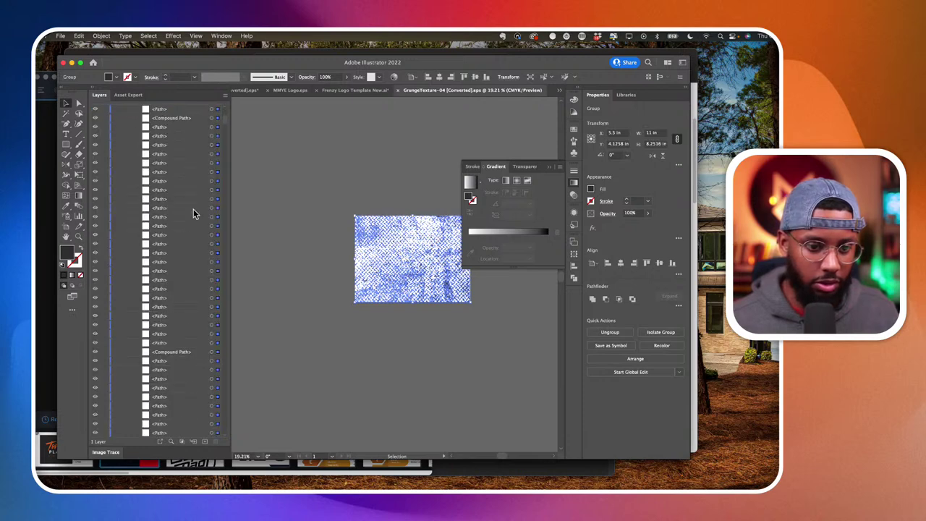
scroll(224, 124, down, 3)
drag(224, 128, 224, 434)
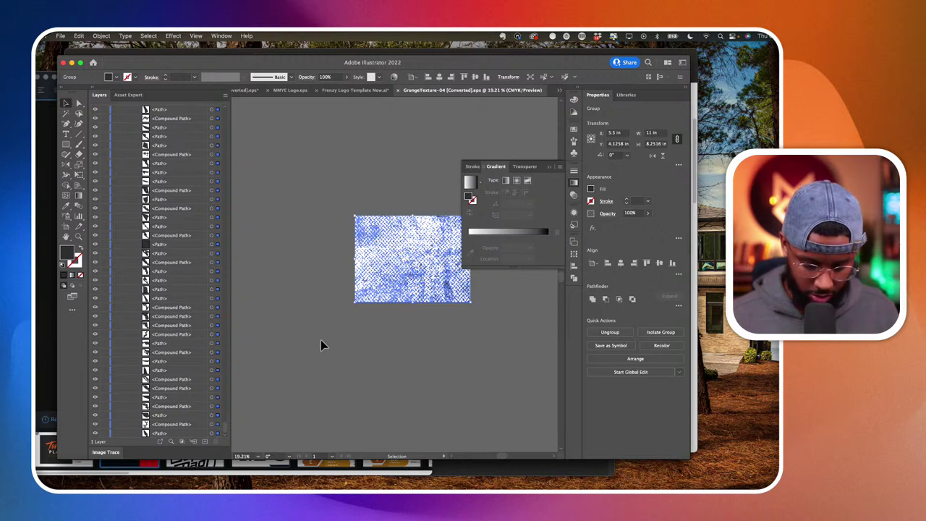
key(super+8)
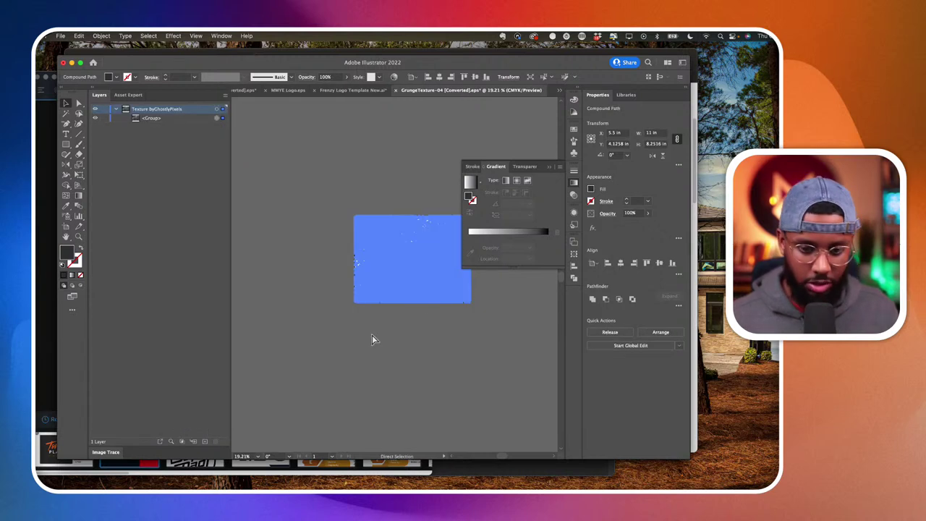
Return to Frenzy Logo Template New.ai and start saving it as a new file, ready to search for a folder.
click(345, 88)
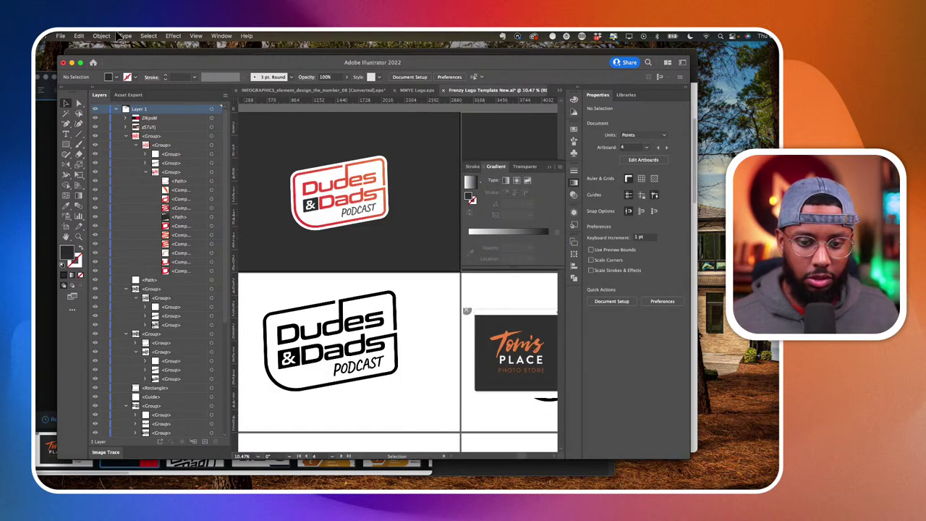
click(61, 35)
click(88, 129)
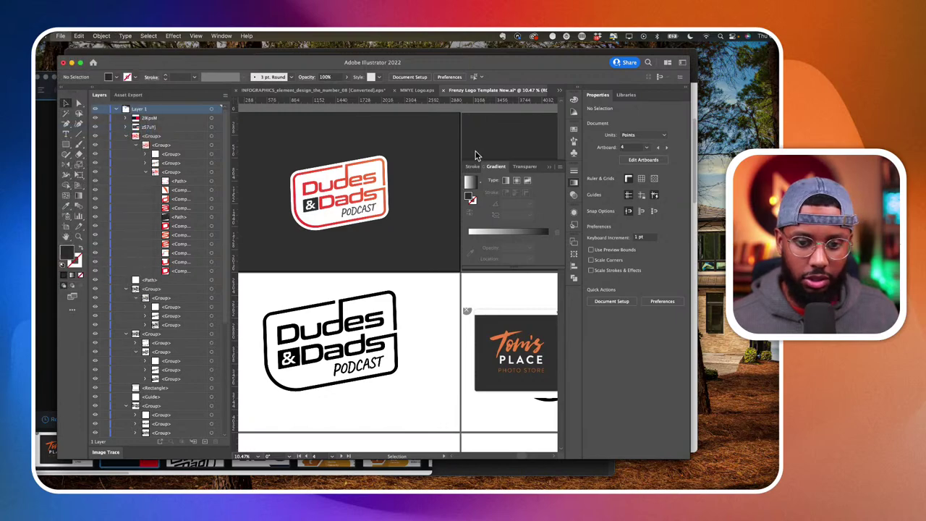
click(544, 160)
text(dude)
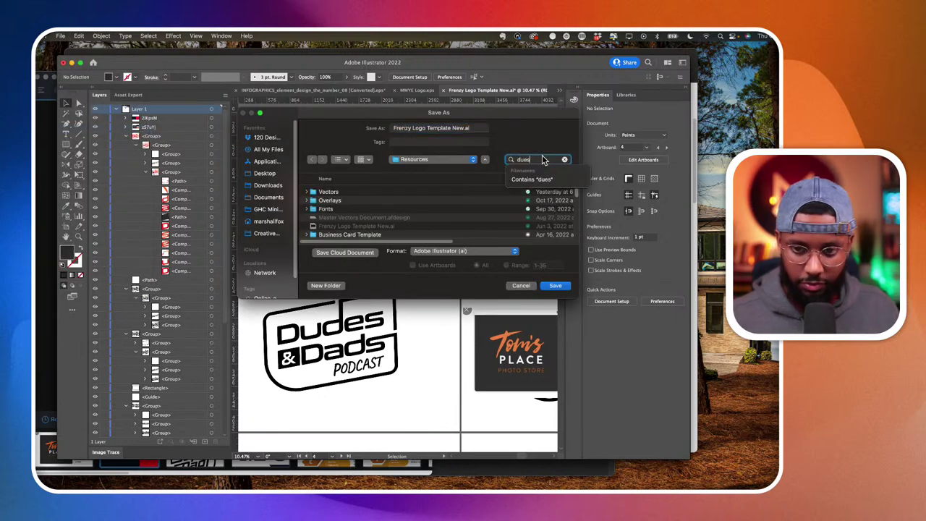
key(BackSpace)
key(BackSpace)
key(BackSpace)
key(BackSpace)
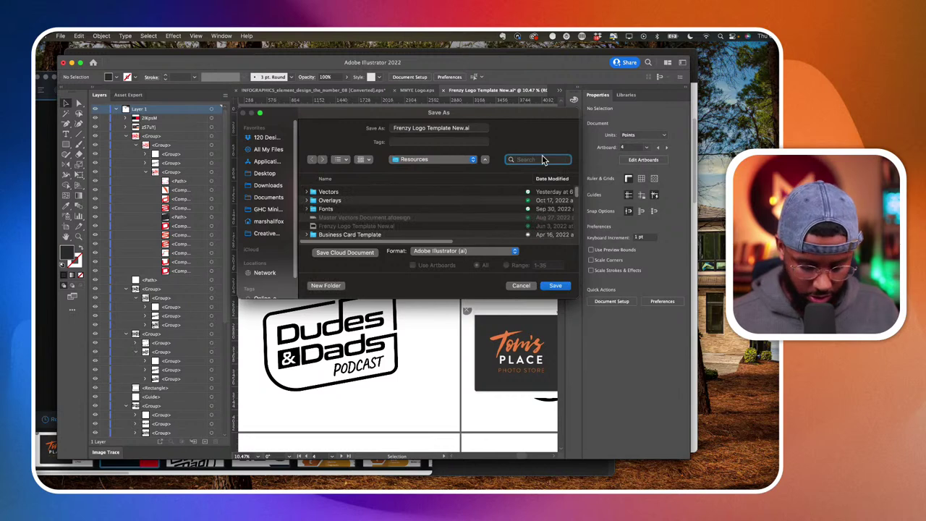
Find the Episode 16 folder and save the document there in Adobe Illustrator format as Dudes and Dads Podcast Logo.ai.
text(episode 16)
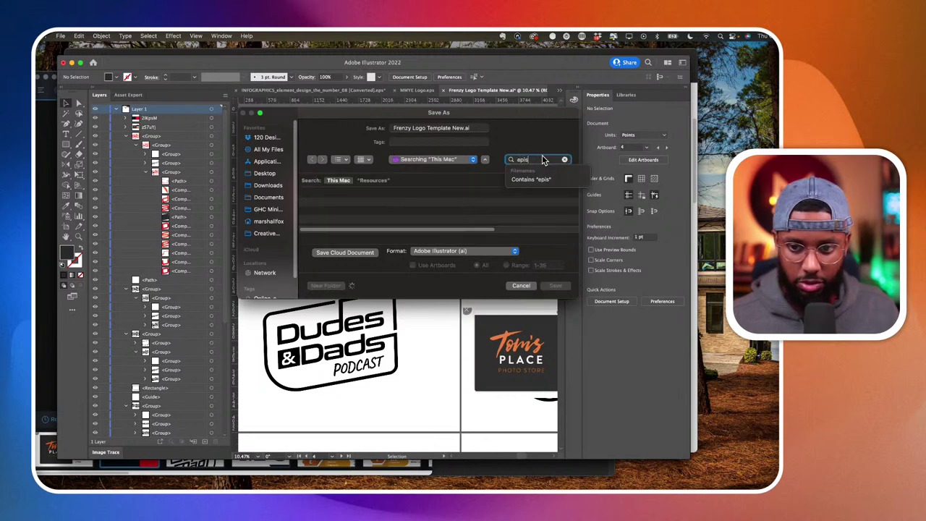
click(463, 131)
text(Dud)
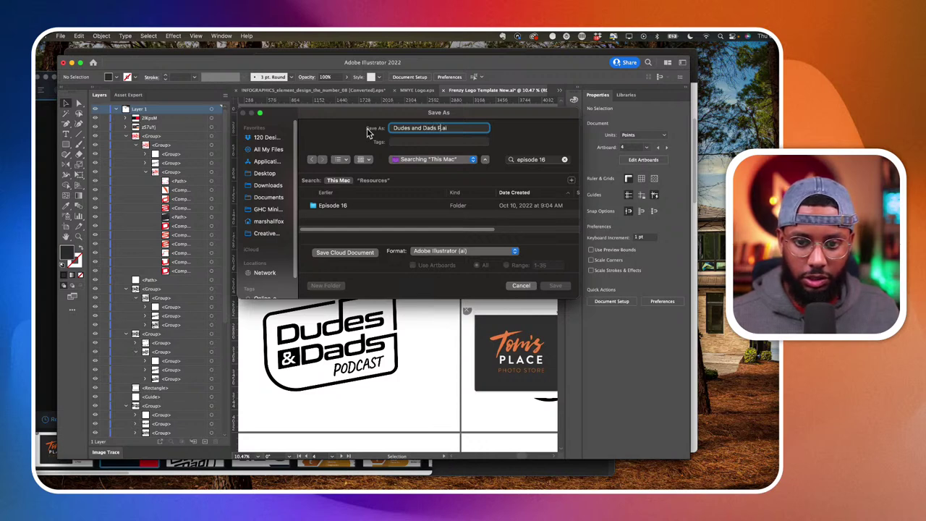
text(es and Dads Podcast Logo)
key(super+a)
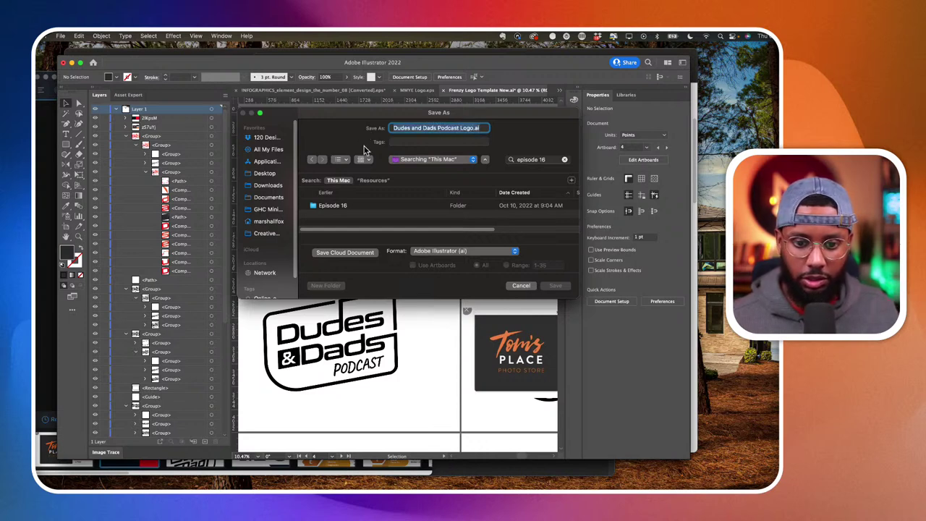
double_click(365, 205)
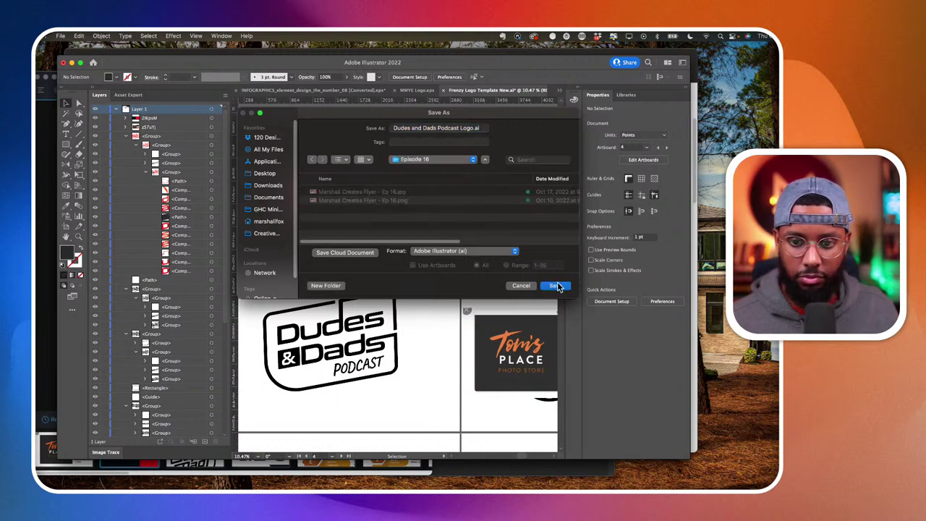
click(557, 287)
click(479, 391)
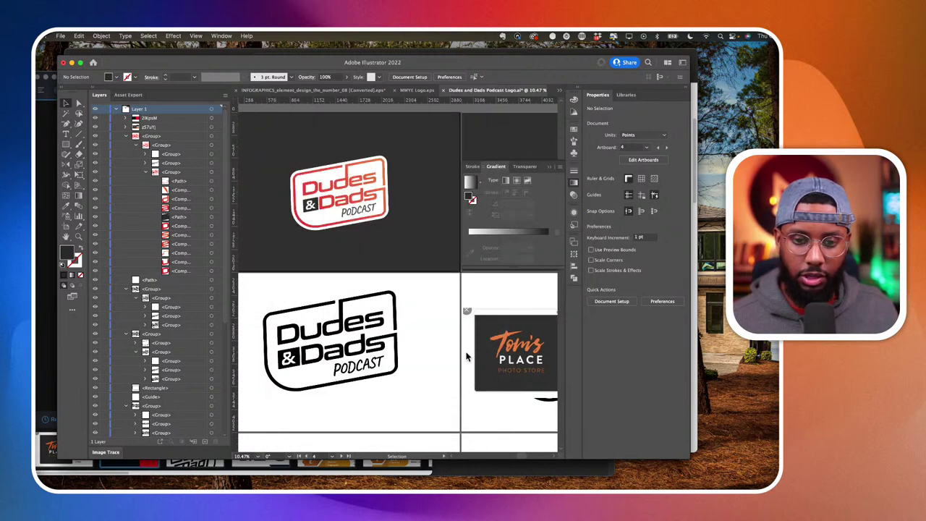
Paste the grunge texture, move it over the colored logo on the dark artboard, and enlarge it to about 2181 by 1636 pt.
key(super+v)
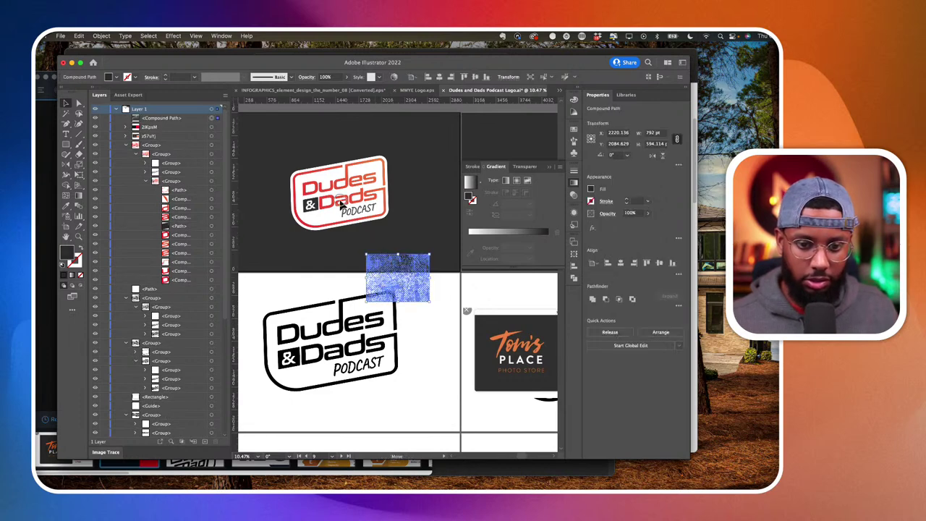
drag(325, 191, 357, 219)
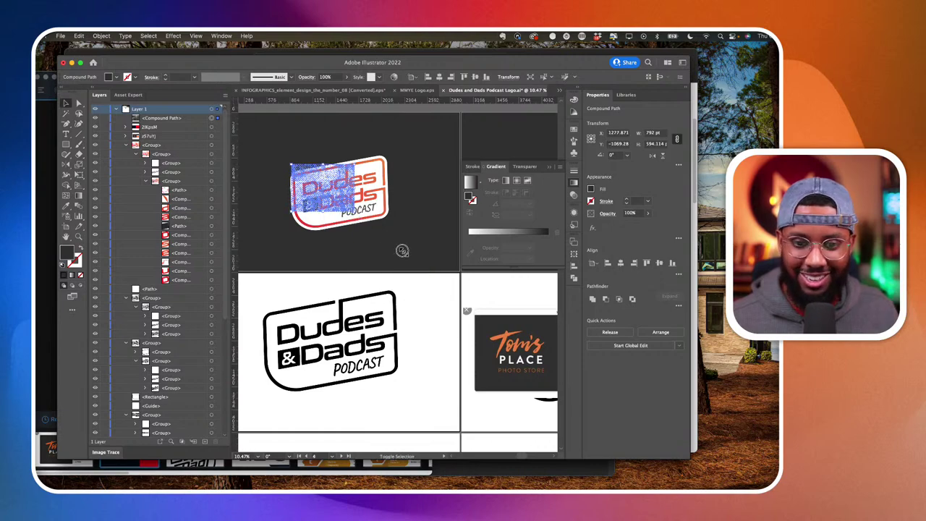
drag(409, 261, 417, 266)
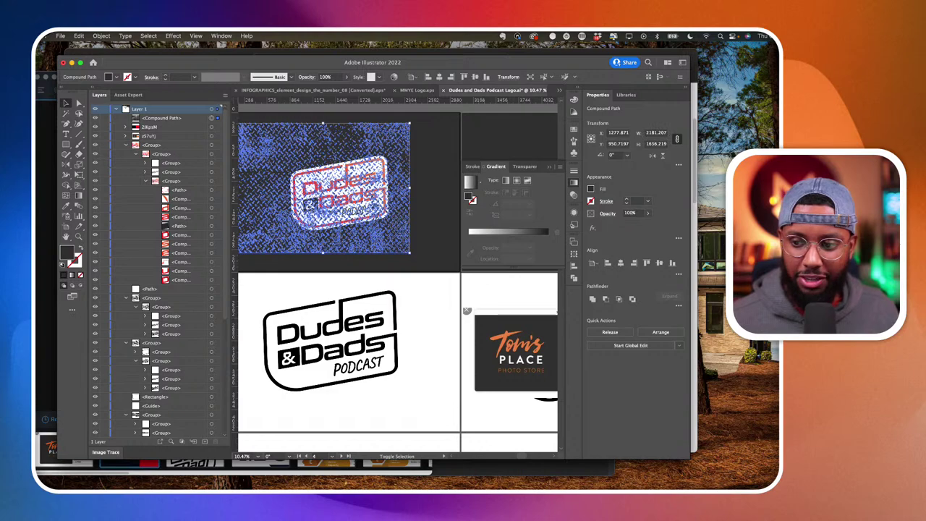
key(super+Tab)
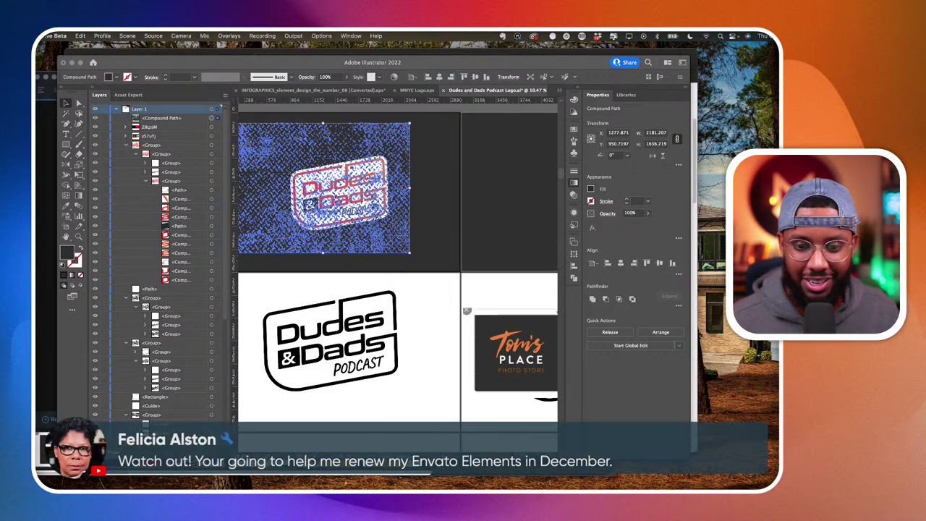
key(super+Tab)
click(427, 259)
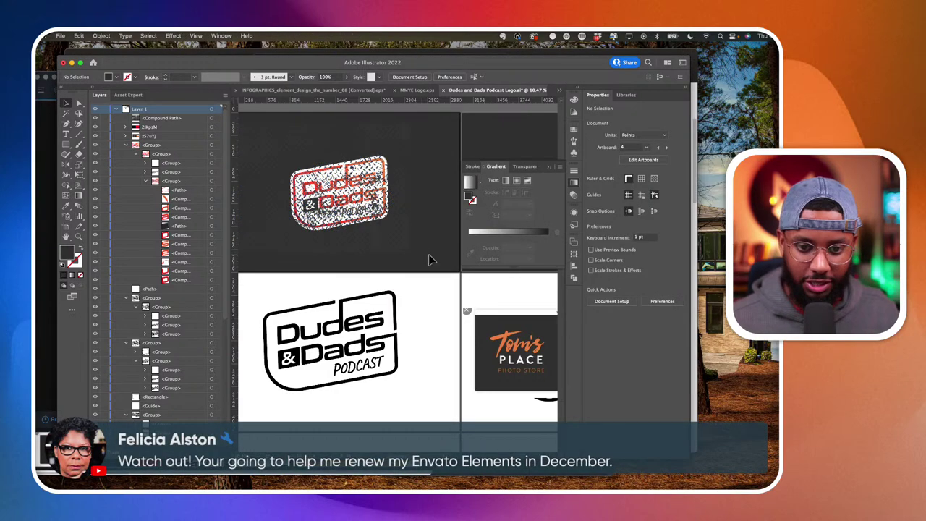
Shrink the grunge texture to about 1598 by 1199 pt and reposition it to cover the whole colored logo.
click(373, 233)
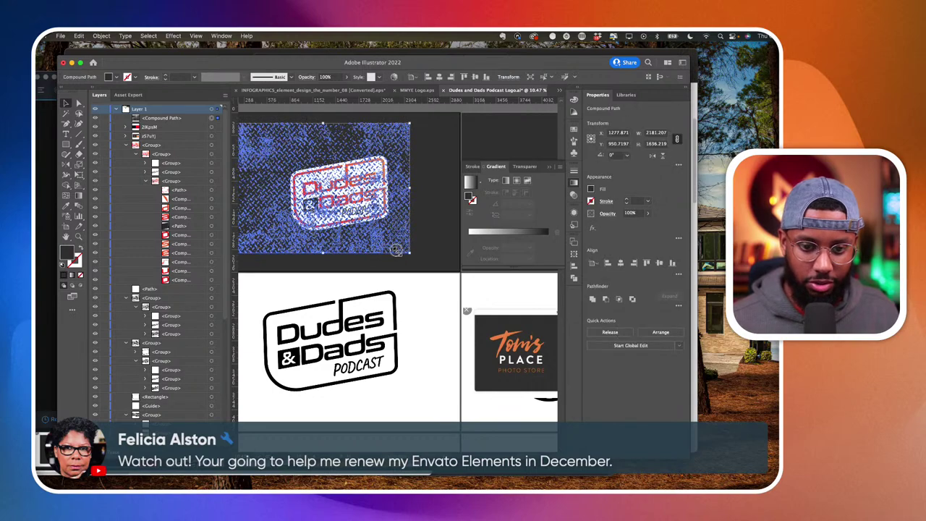
drag(396, 250, 387, 239)
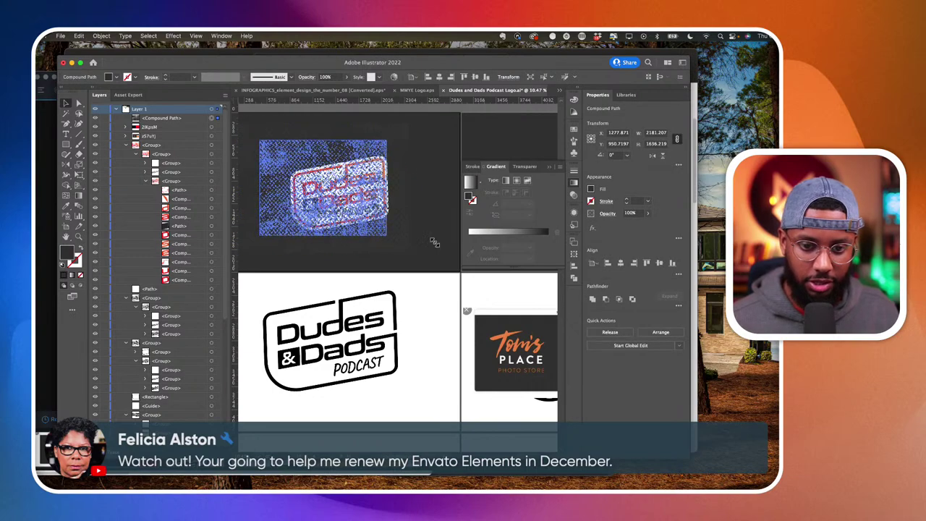
click(370, 229)
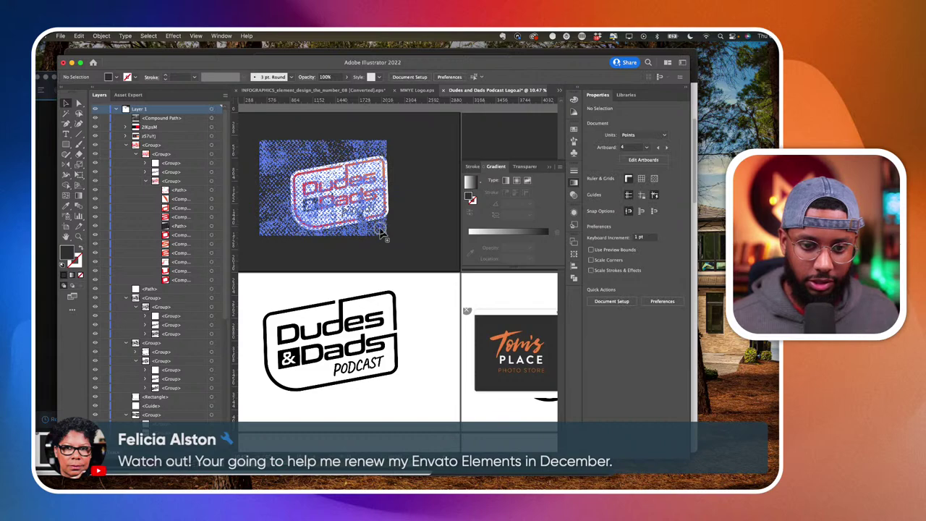
drag(380, 229, 381, 232)
click(273, 211)
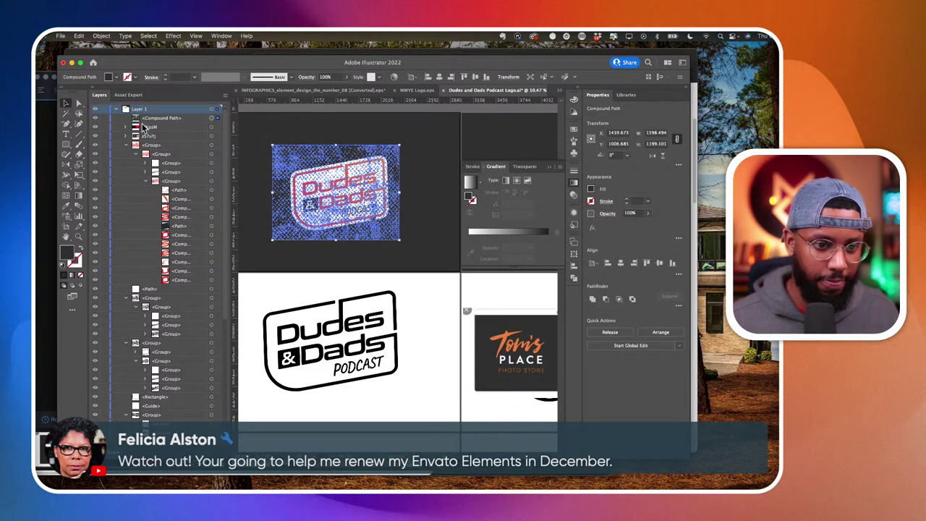
Move the texture's compound path down the layer stack to the bottom of the logo's inner group, just above the white backing path.
click(212, 288)
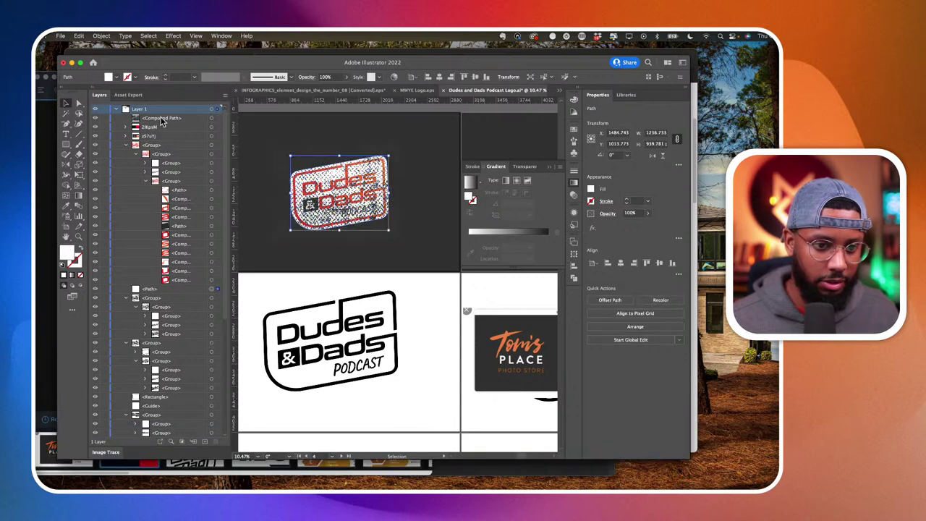
drag(162, 119, 172, 285)
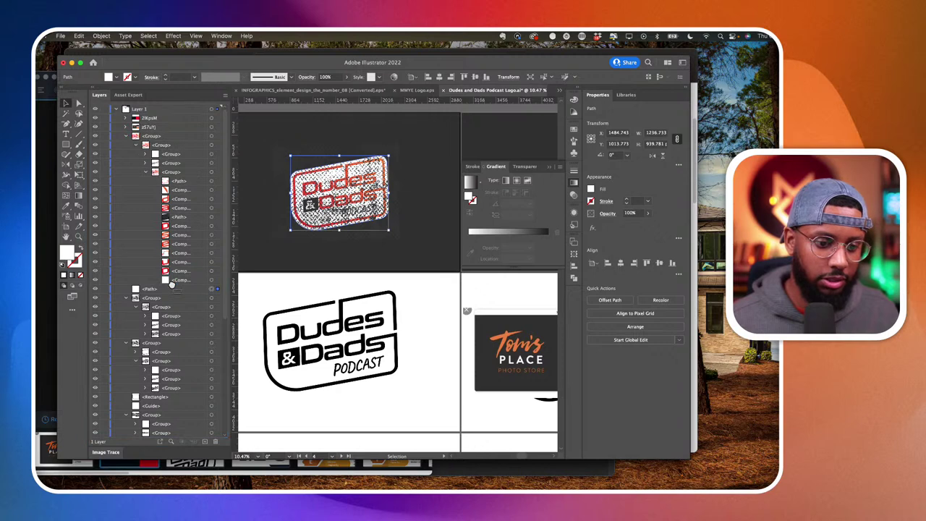
click(313, 289)
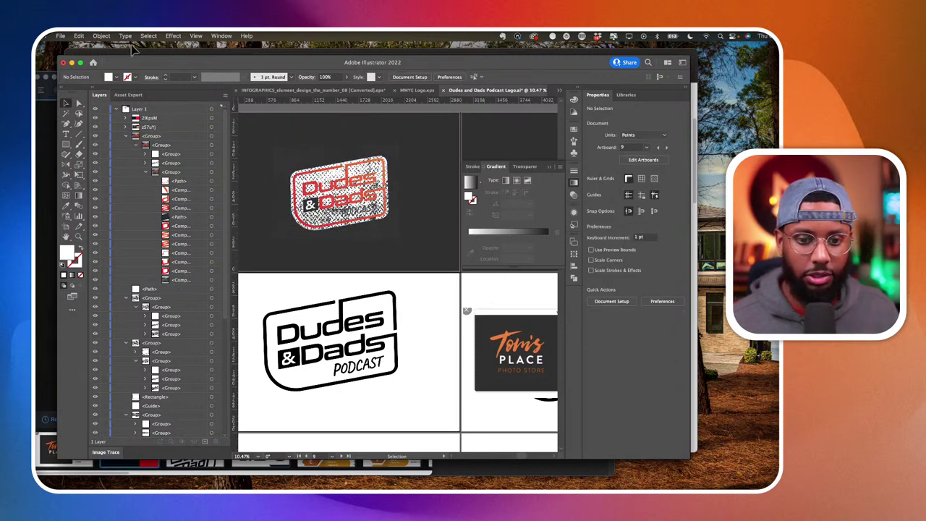
click(61, 35)
click(85, 62)
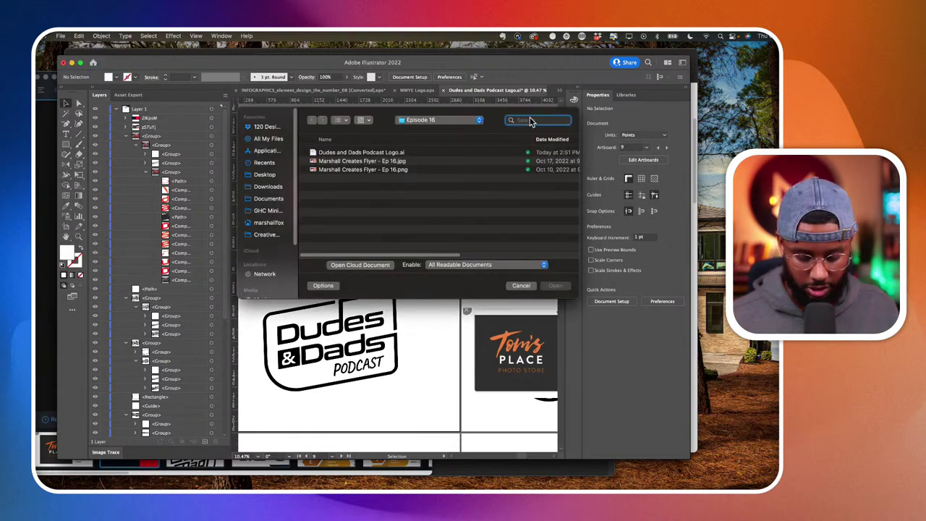
text(e texture)
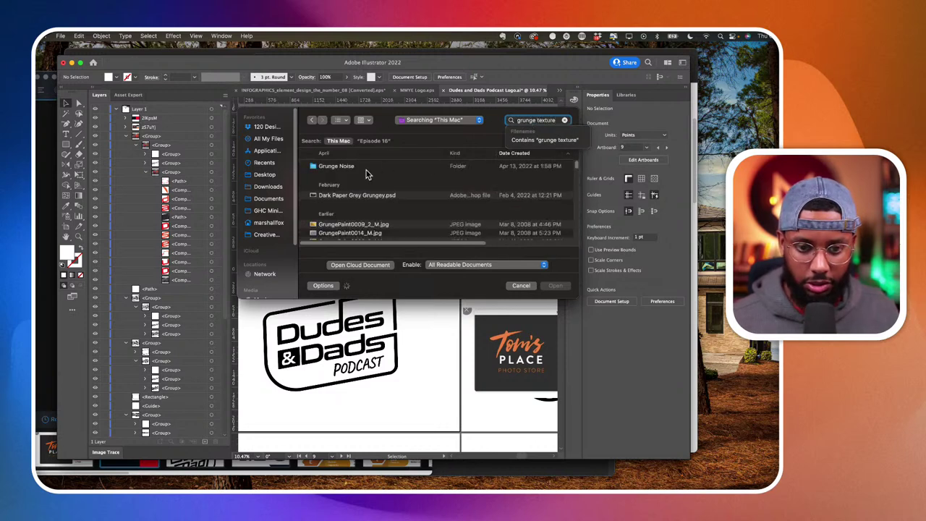
scroll(369, 210, down, 5)
scroll(369, 209, up, 5)
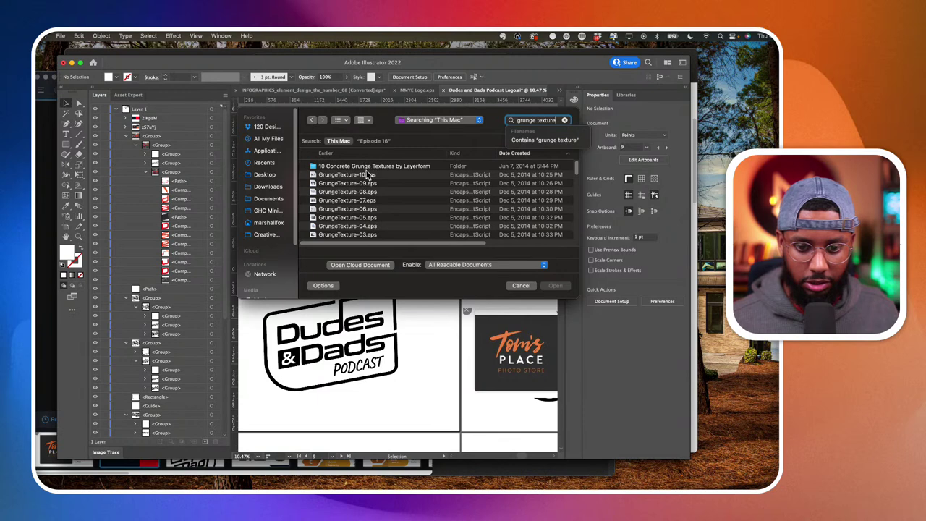
click(368, 174)
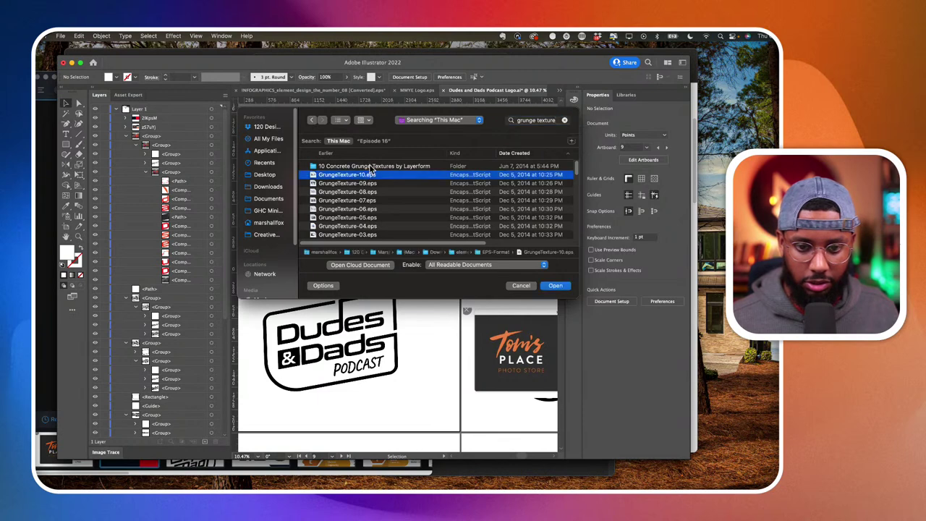
double_click(370, 166)
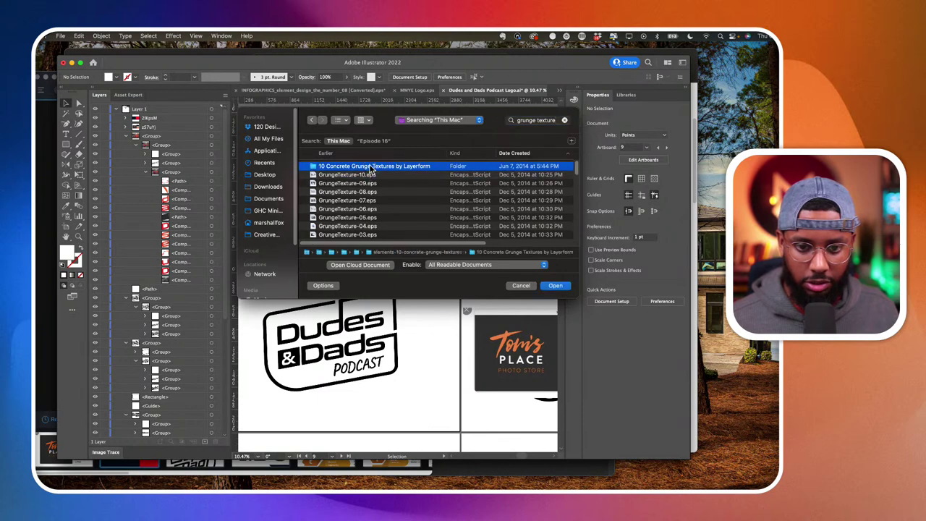
click(312, 121)
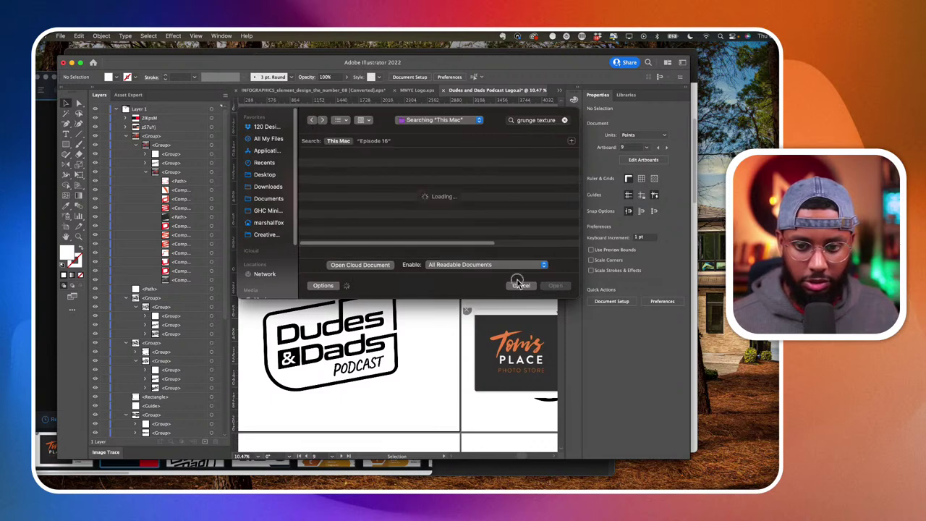
click(521, 285)
Start opening another file and search this Mac for "grunge texture", browsing to the PNG versions of the textures.
click(60, 36)
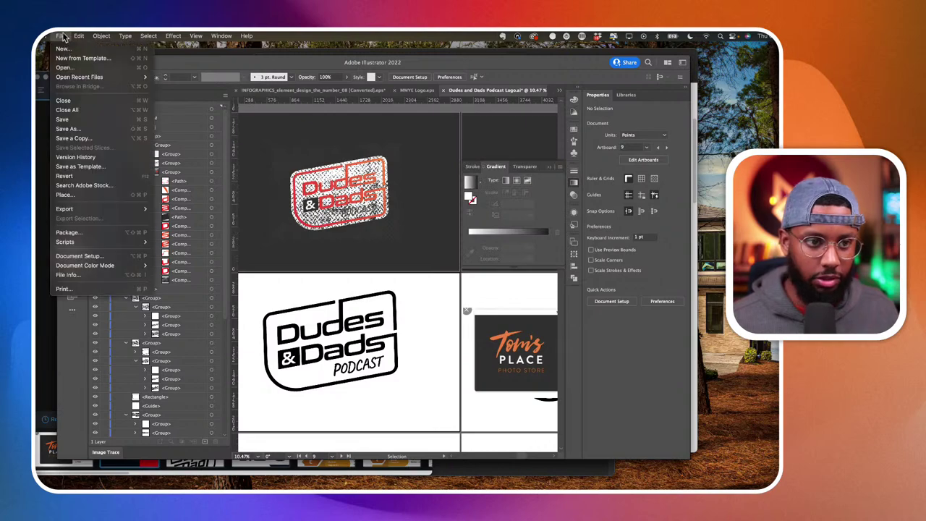
click(65, 68)
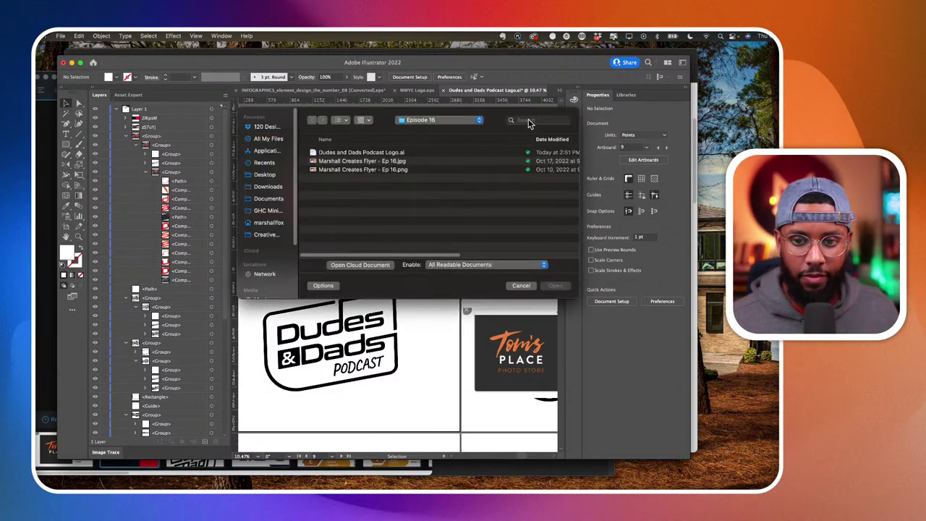
click(528, 120)
text(g)
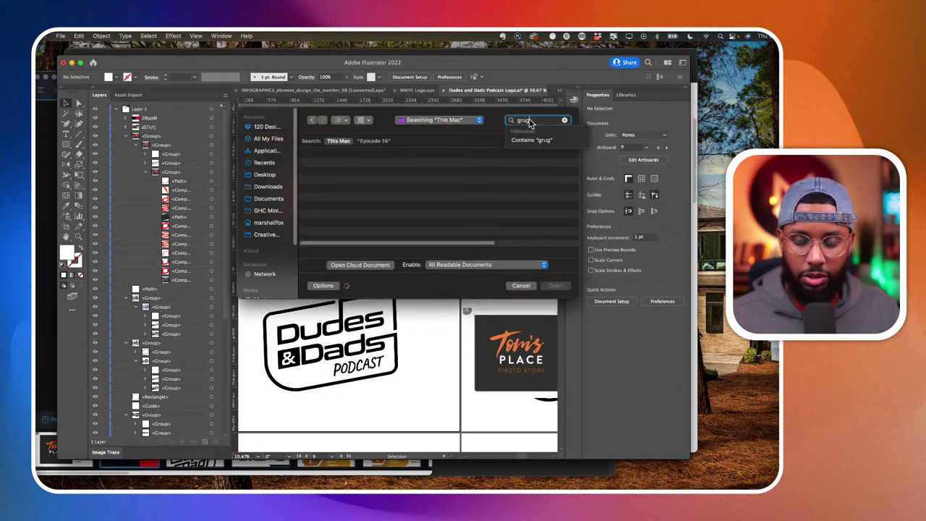
key(BackSpace)
text(nge)
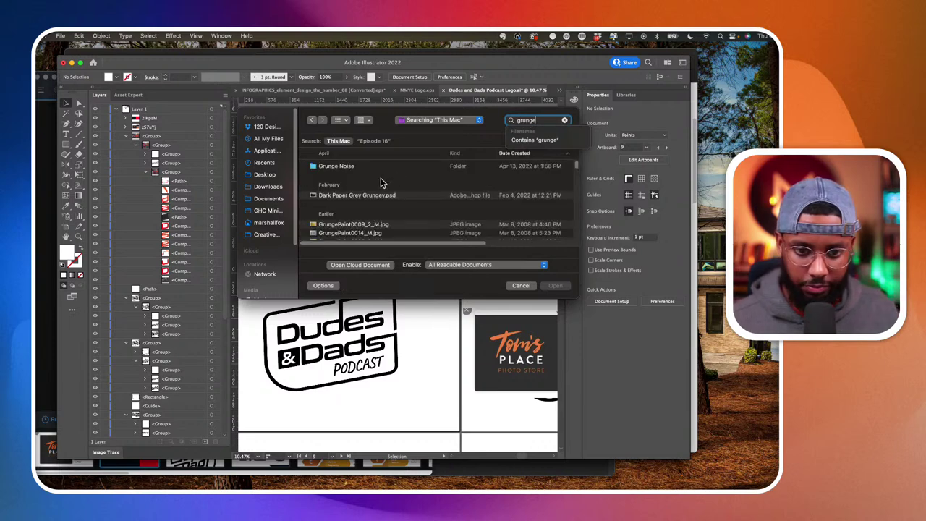
scroll(376, 194, down, 1)
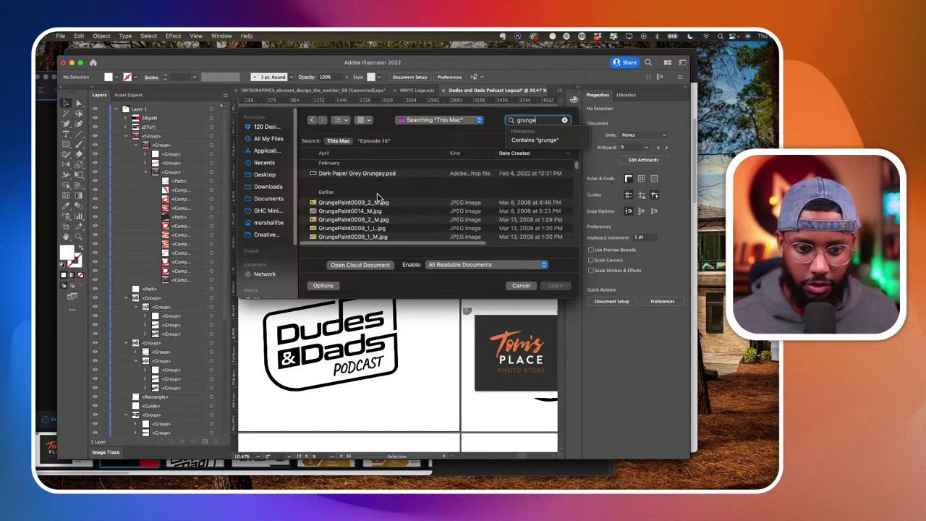
text(texture)
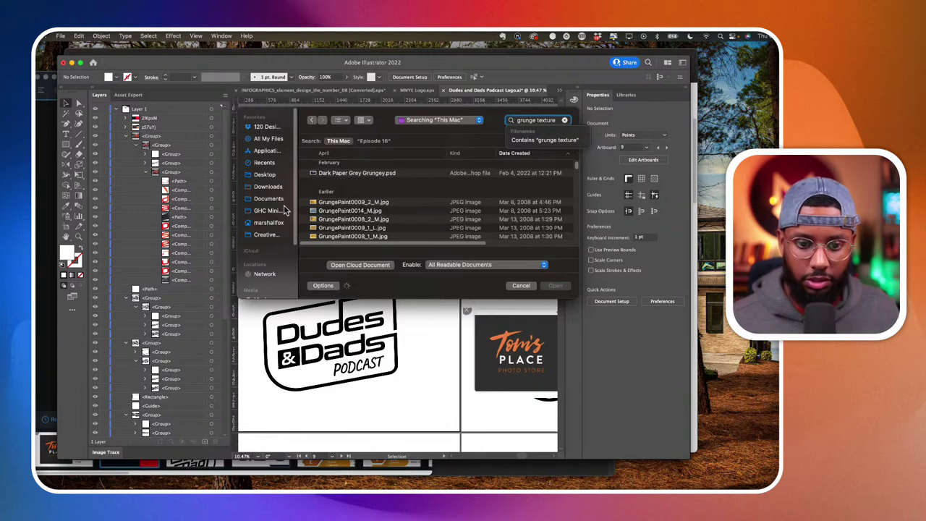
scroll(340, 206, down, 8)
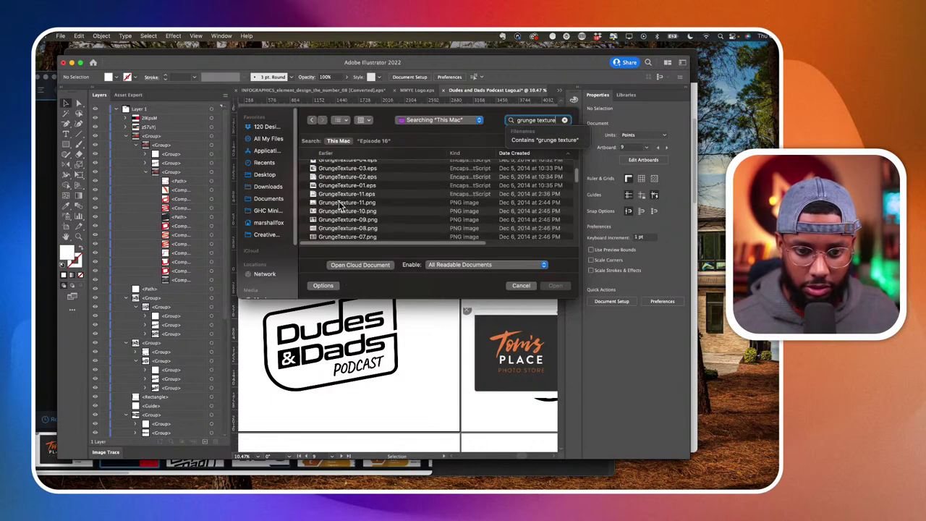
scroll(340, 206, down, 2)
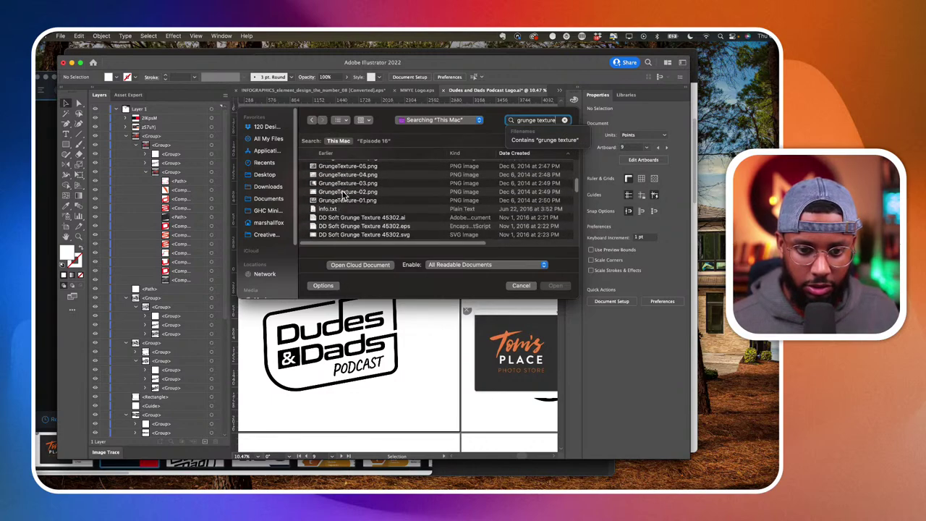
Preview the PNG versions of GrungeTexture-02 and GrungeTexture-04.
click(345, 193)
key(space)
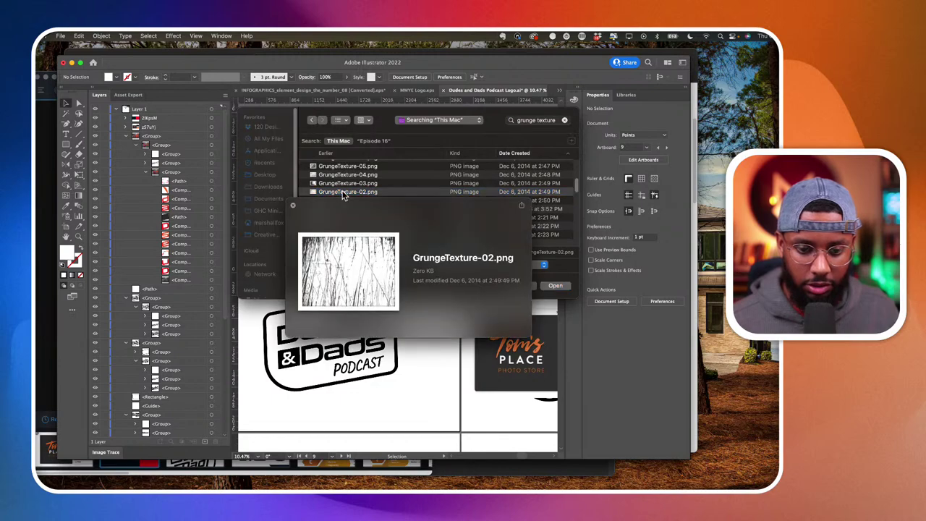
key(space)
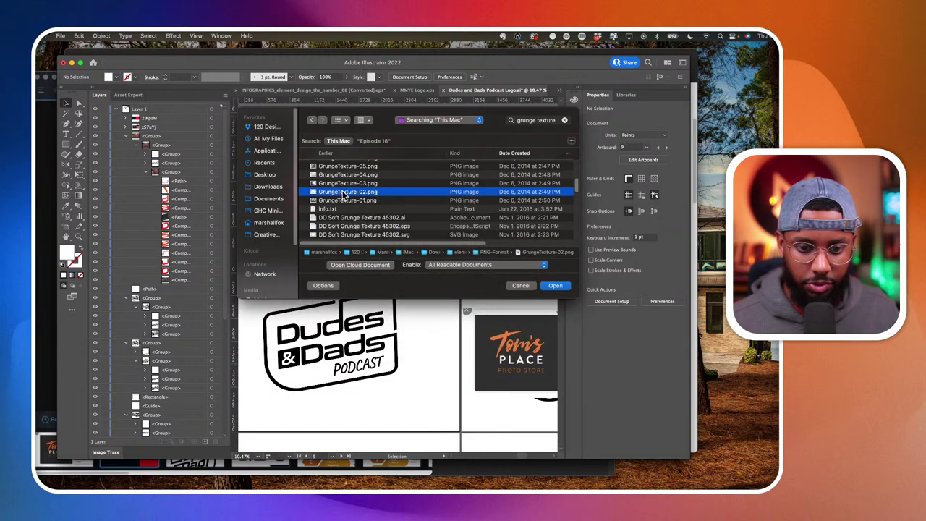
scroll(343, 204, up, 3)
click(343, 211)
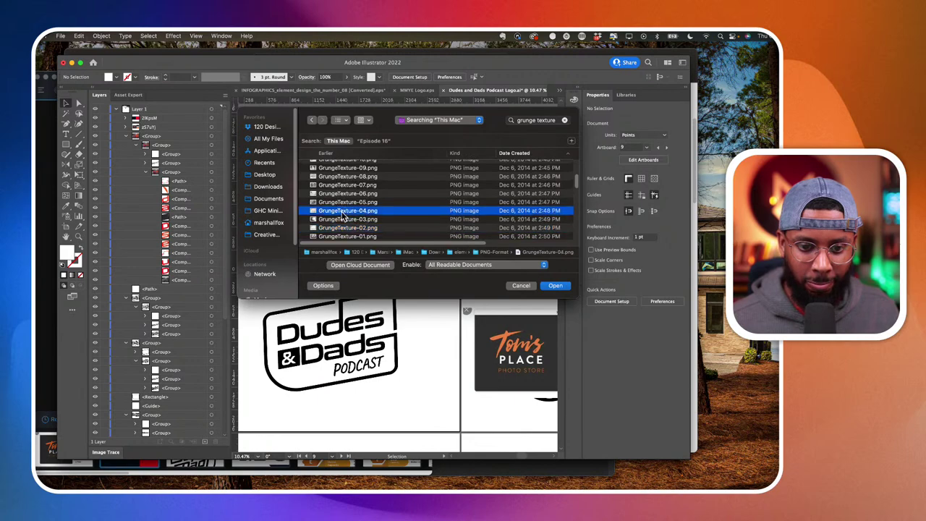
key(space)
key(space)
Preview GrungeTexture-02.png again and try to open it.
click(344, 230)
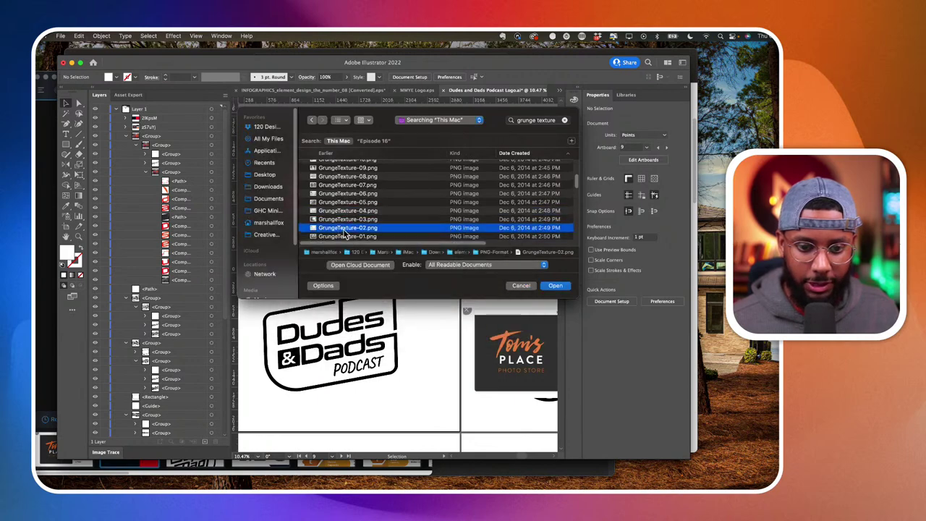
key(space)
key(space)
click(555, 285)
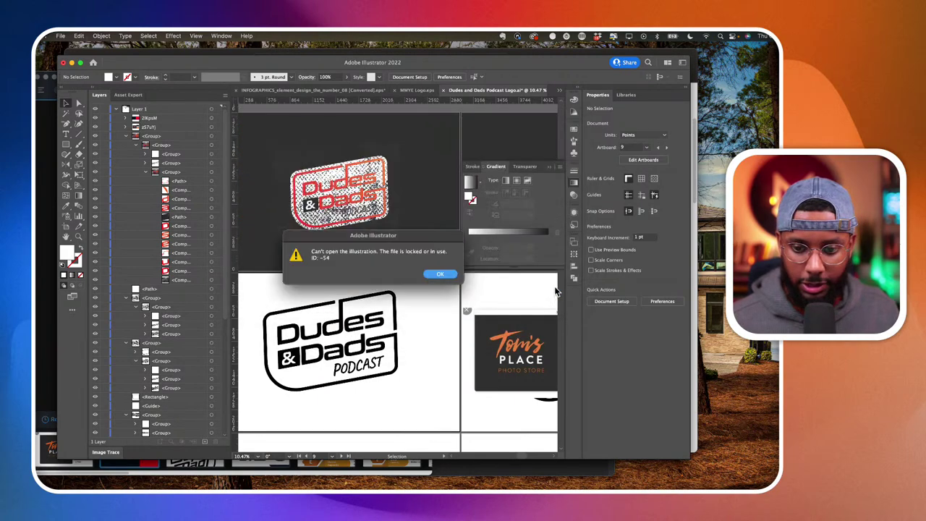
click(440, 274)
Start opening another file and search this Mac for "grunge texture" down to the numbered PNG files.
click(60, 37)
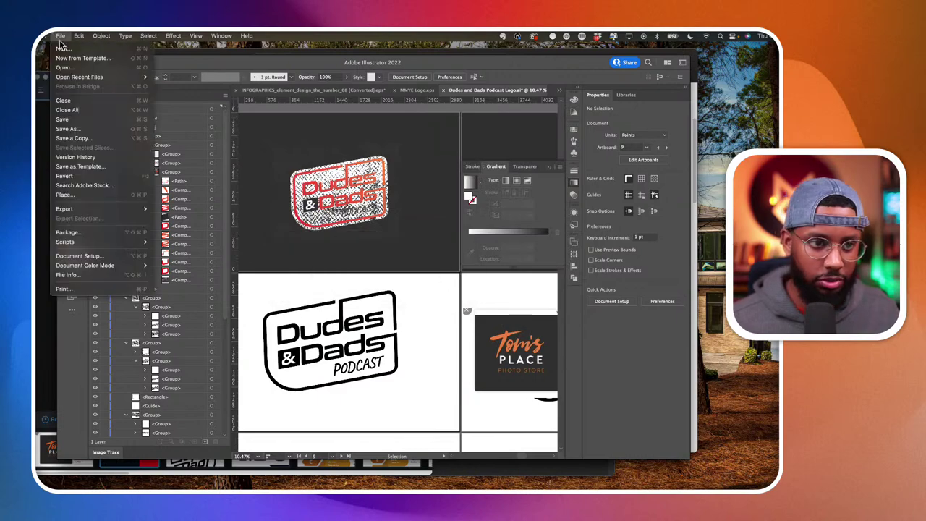
click(65, 69)
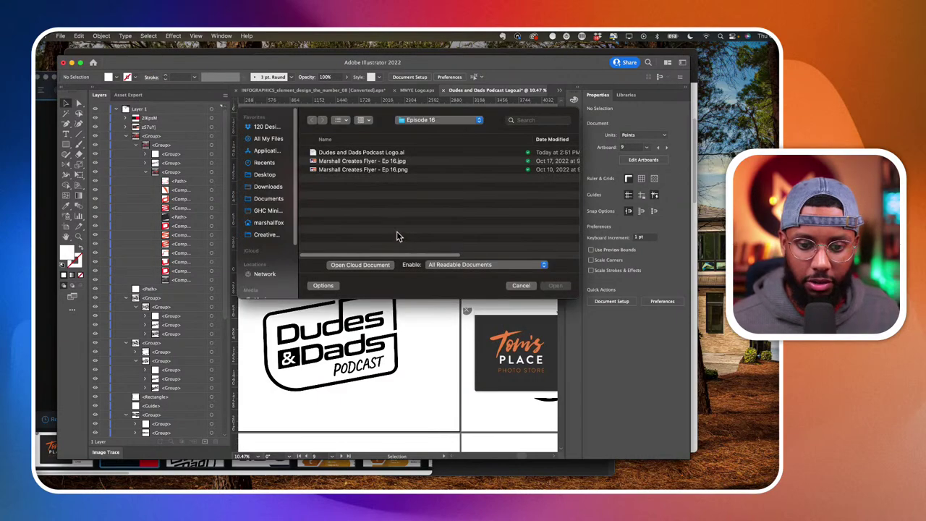
click(543, 122)
text(grung)
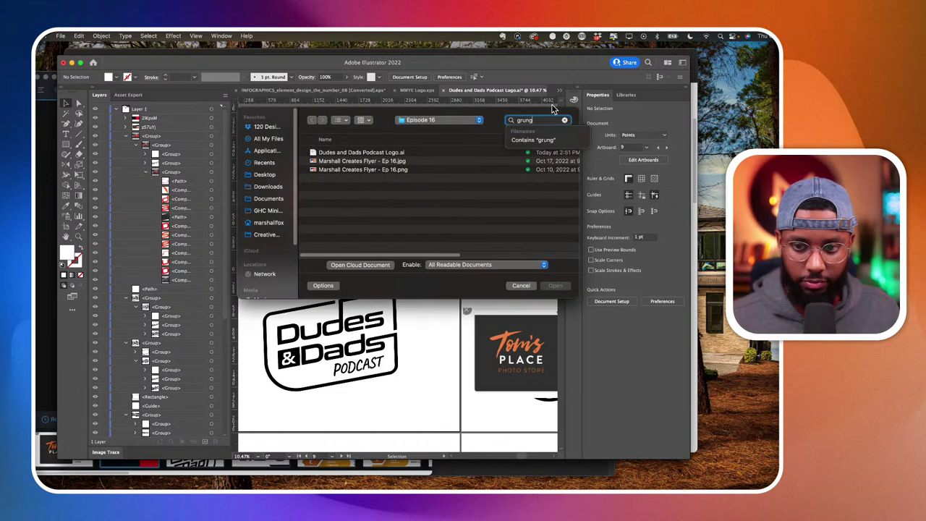
text(e texture)
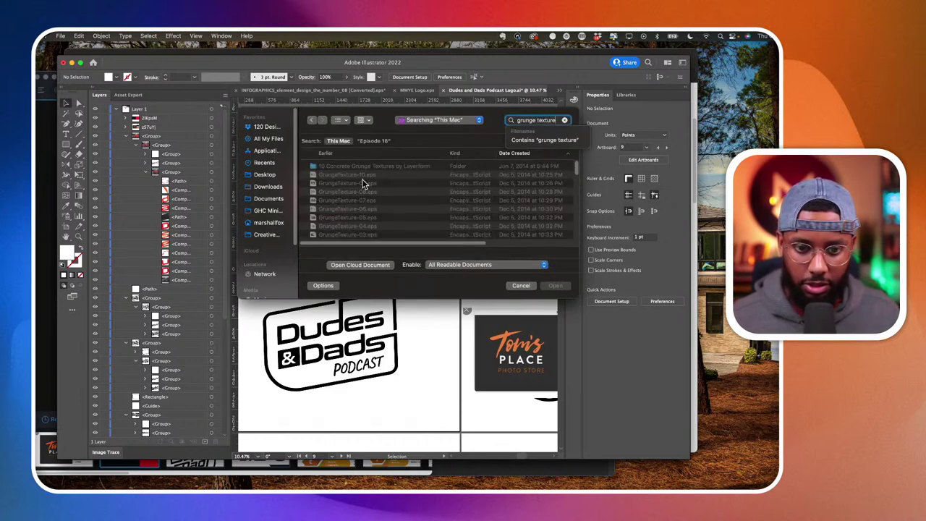
scroll(364, 218, down, 6)
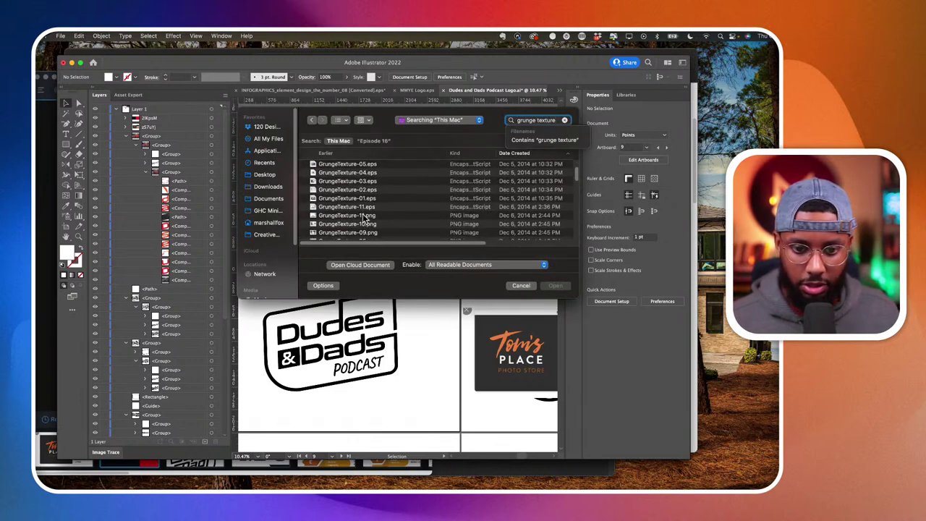
scroll(365, 218, down, 2)
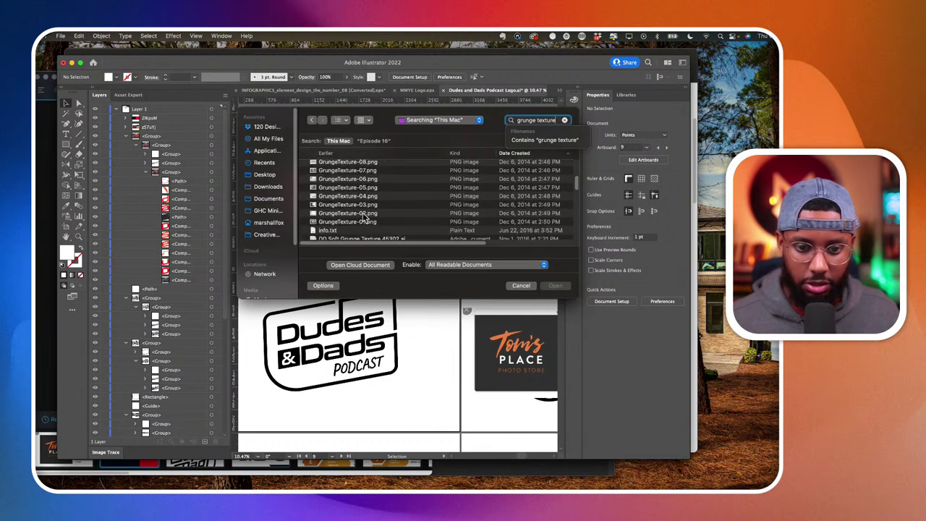
Make GrungeTexture-02.png available offline from Dropbox.
click(366, 214)
right_click(366, 216)
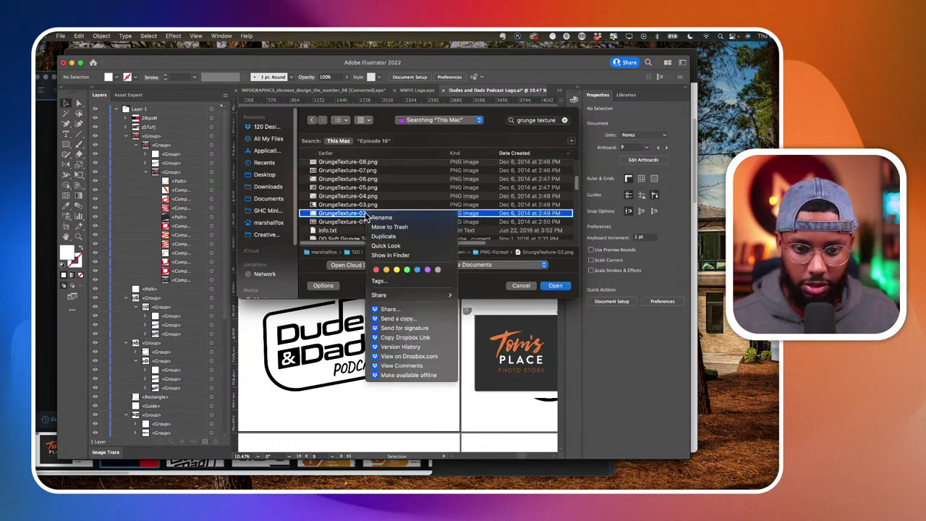
click(391, 375)
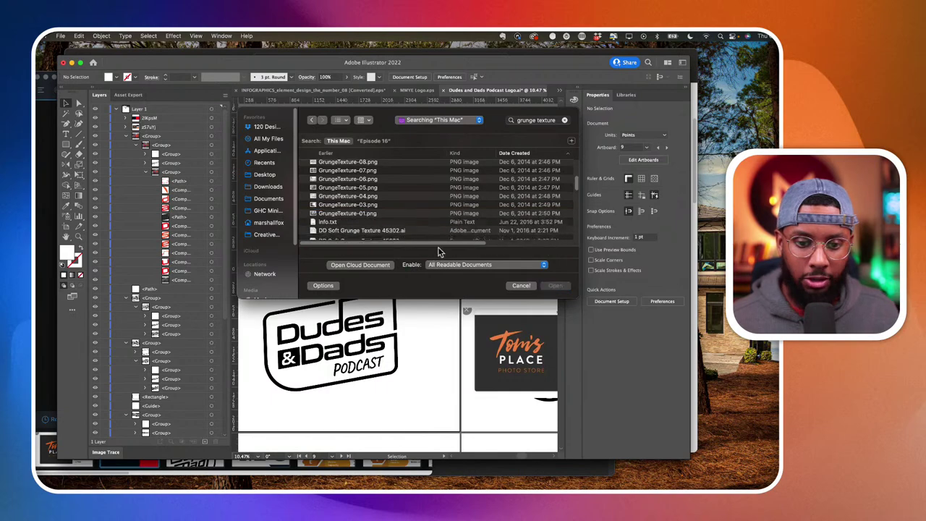
Preview DD Soft Grunge Texture 45302.ai and compare the PNG and EPS versions of the grunge textures in the file list.
scroll(407, 203, down, 3)
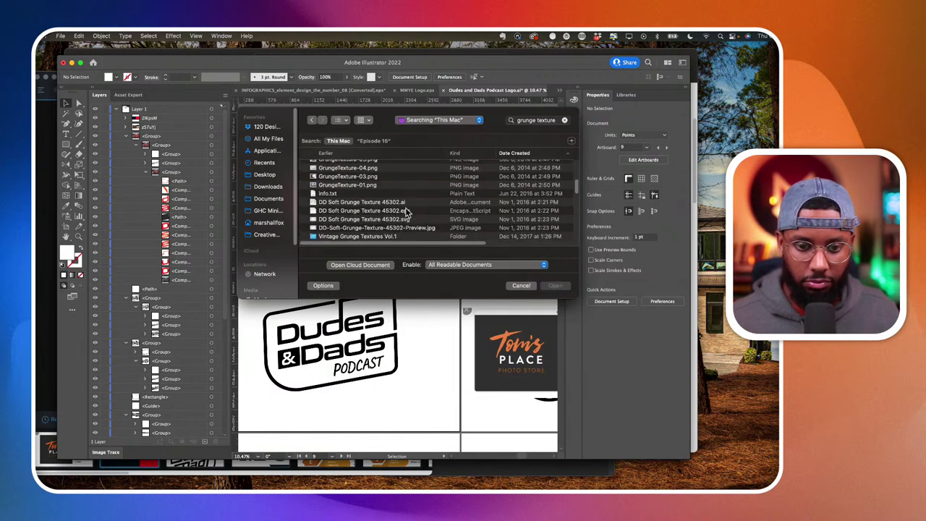
scroll(405, 212, up, 1)
click(403, 214)
double_click(403, 214)
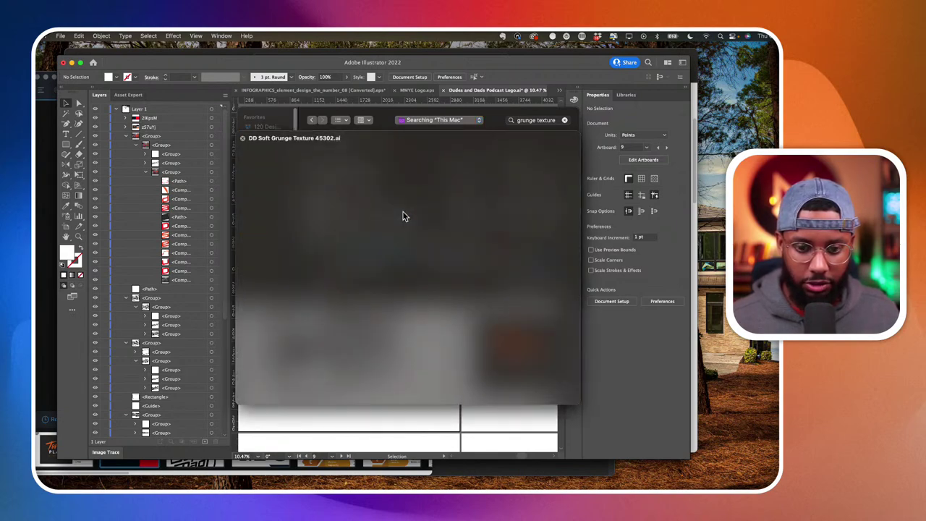
key(space)
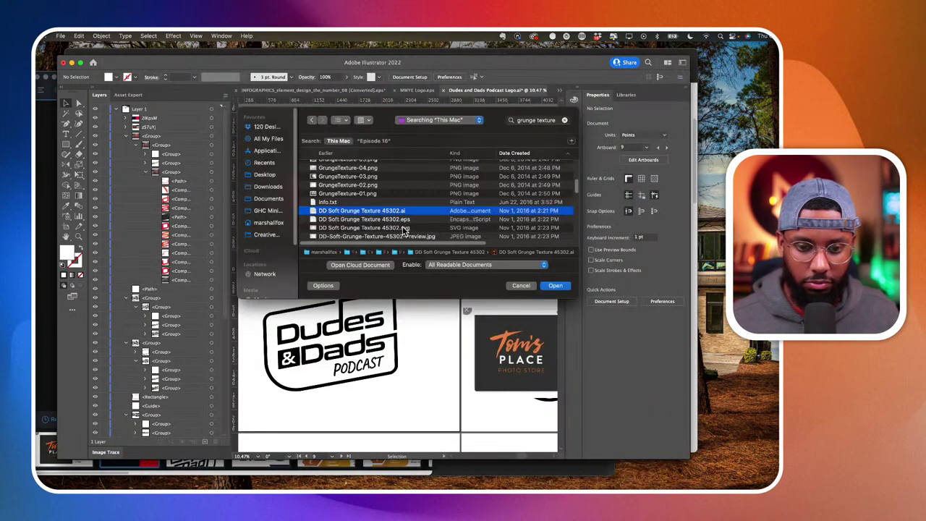
click(386, 195)
click(391, 185)
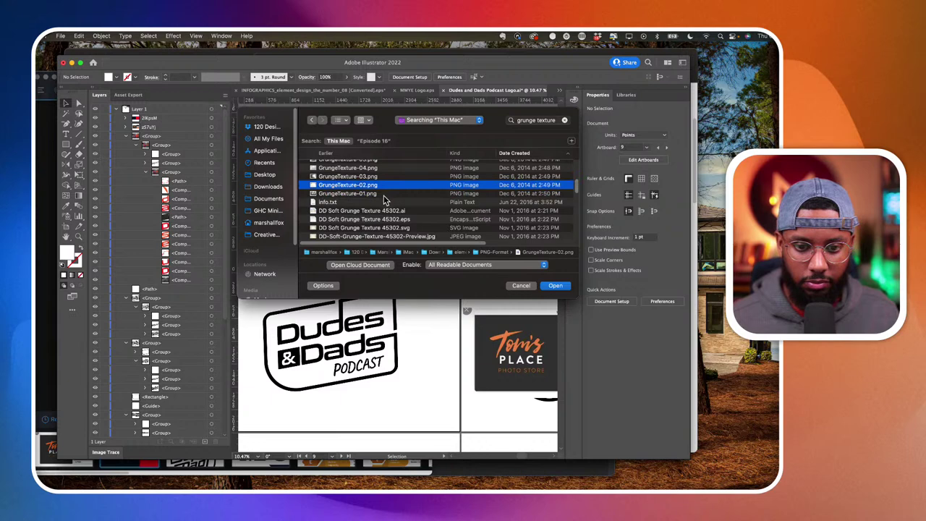
scroll(385, 200, up, 5)
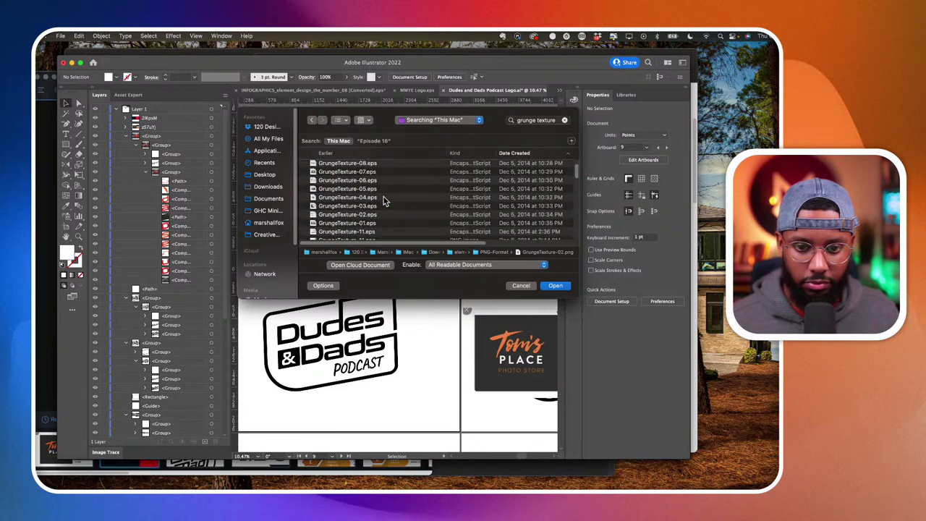
scroll(385, 200, down, 3)
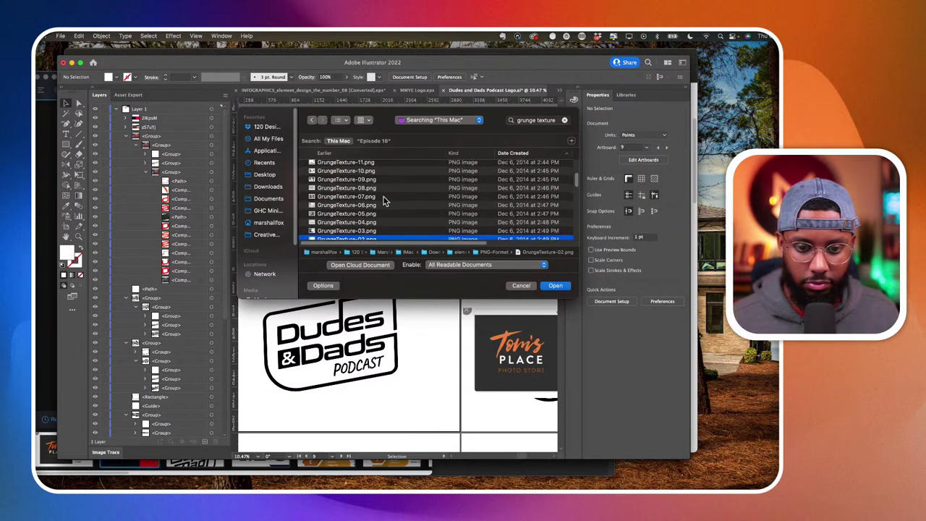
scroll(385, 200, up, 3)
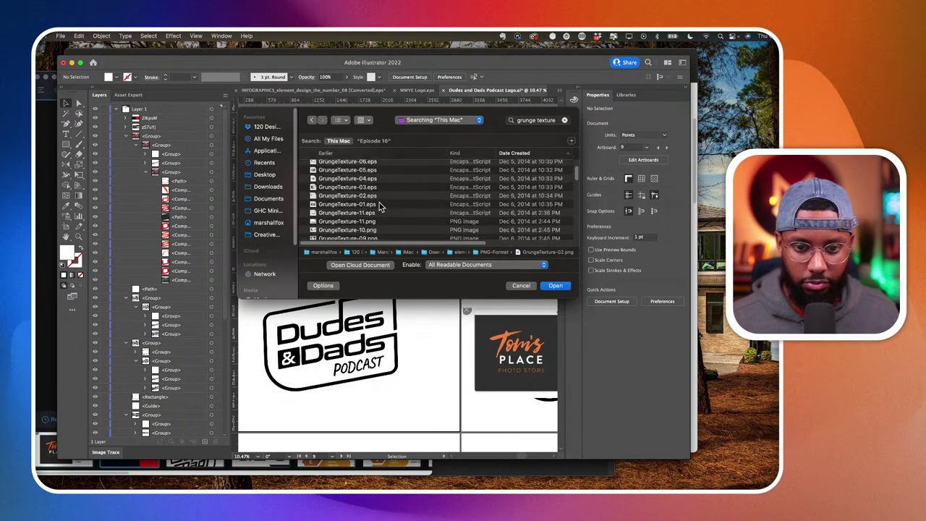
Preview GrungeTexture-02.eps and make it available offline from Dropbox.
click(381, 206)
scroll(377, 208, up, 2)
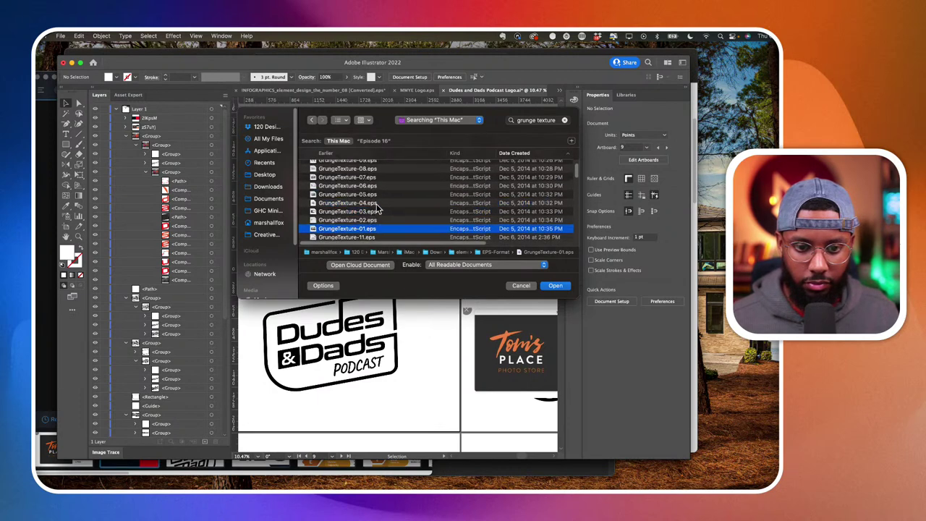
click(372, 212)
double_click(372, 220)
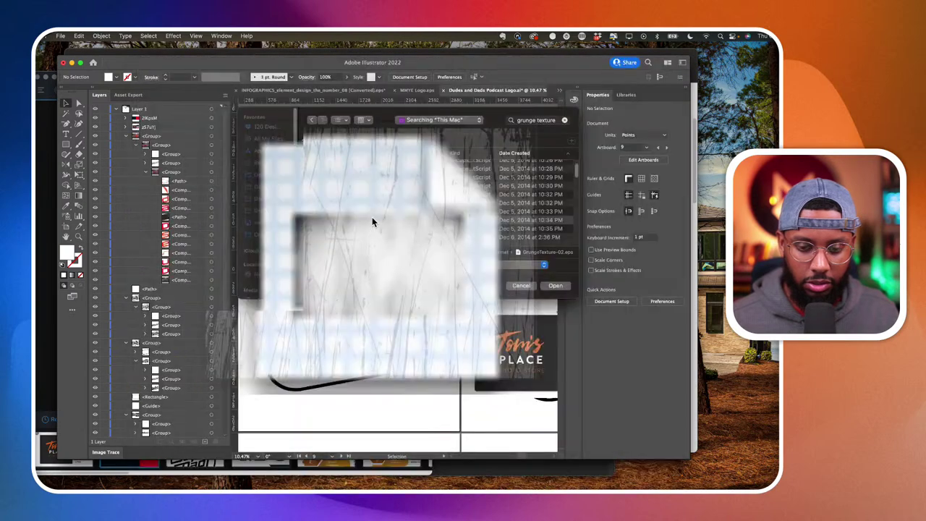
right_click(378, 221)
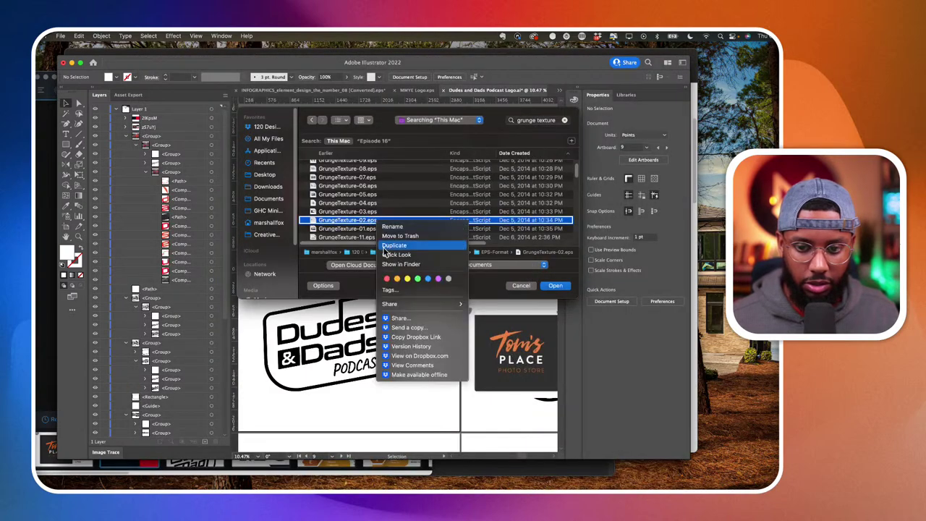
click(402, 383)
Open GrungeTexture-02.eps.
scroll(402, 224, right, 3)
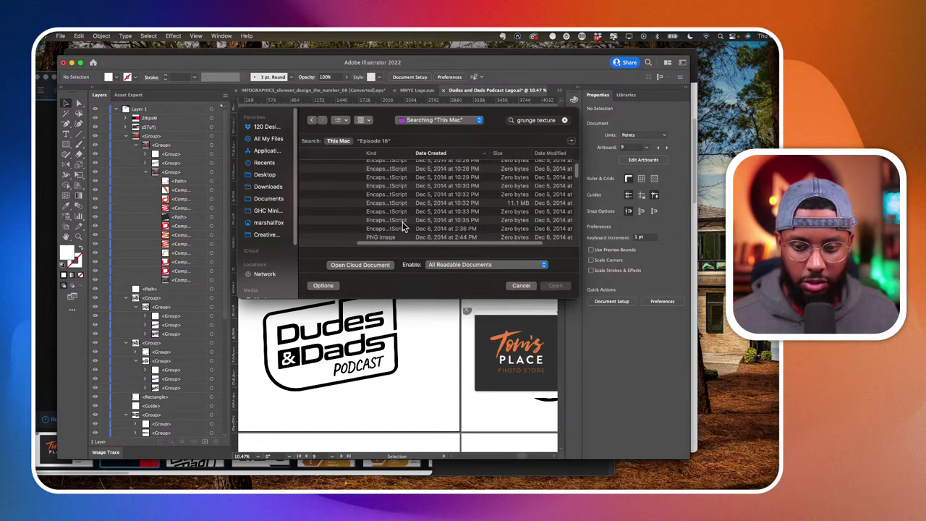
scroll(402, 221, left, 3)
click(399, 222)
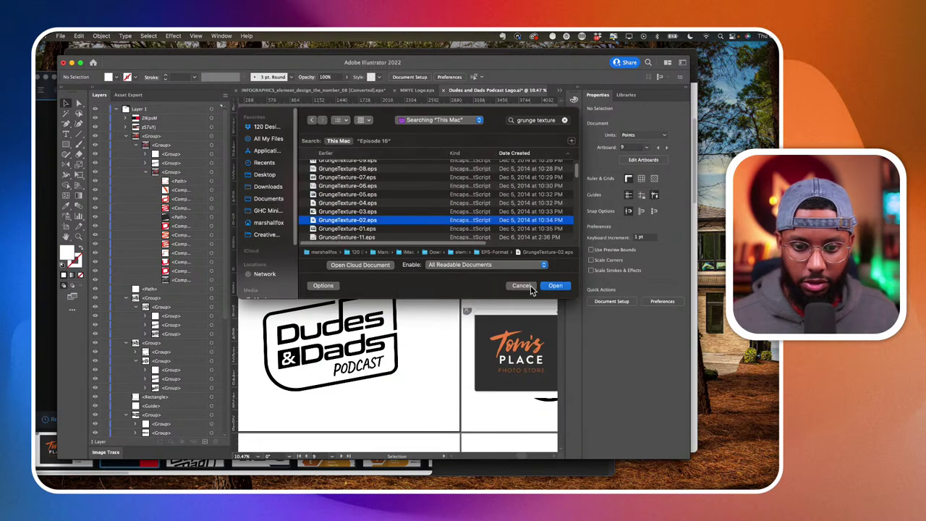
click(554, 286)
click(449, 279)
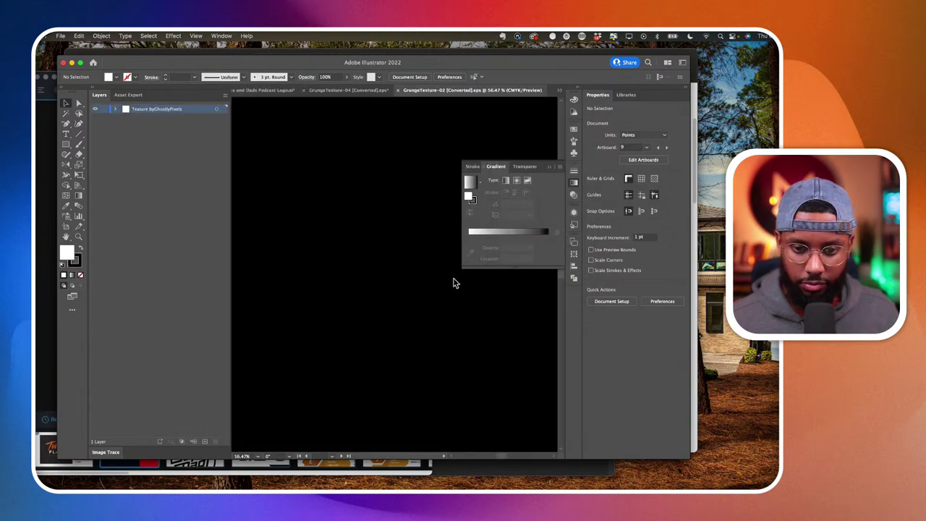
Select the whole scratched-line texture, make it a compound path and copy it.
scroll(451, 284, right, 2)
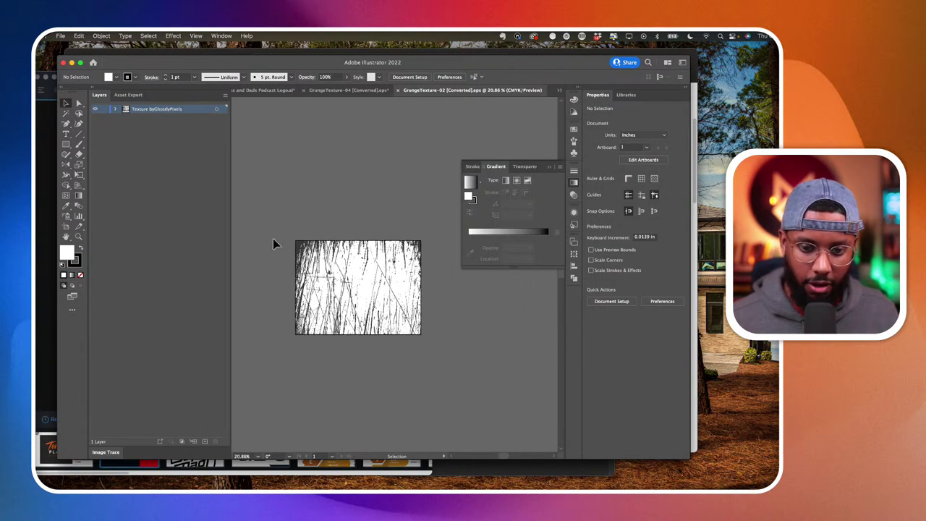
drag(273, 239, 511, 380)
key(super+8)
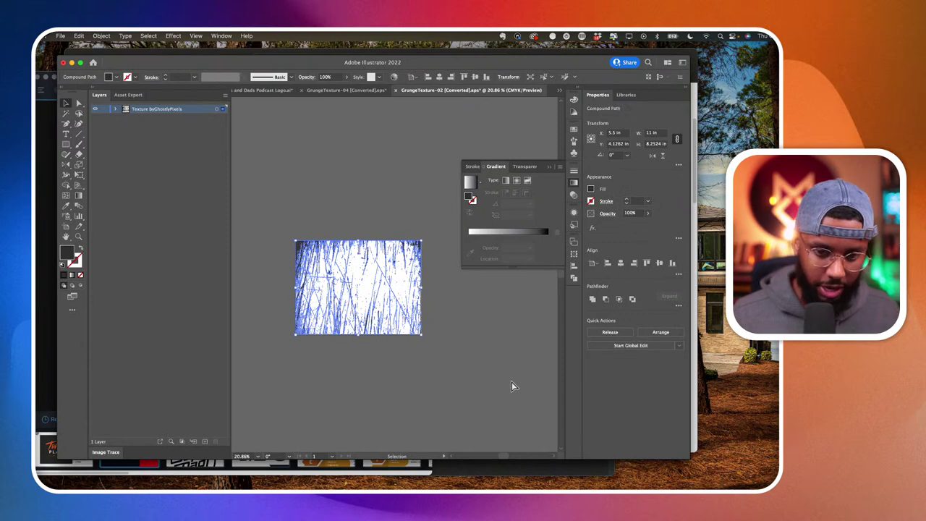
key(super+c)
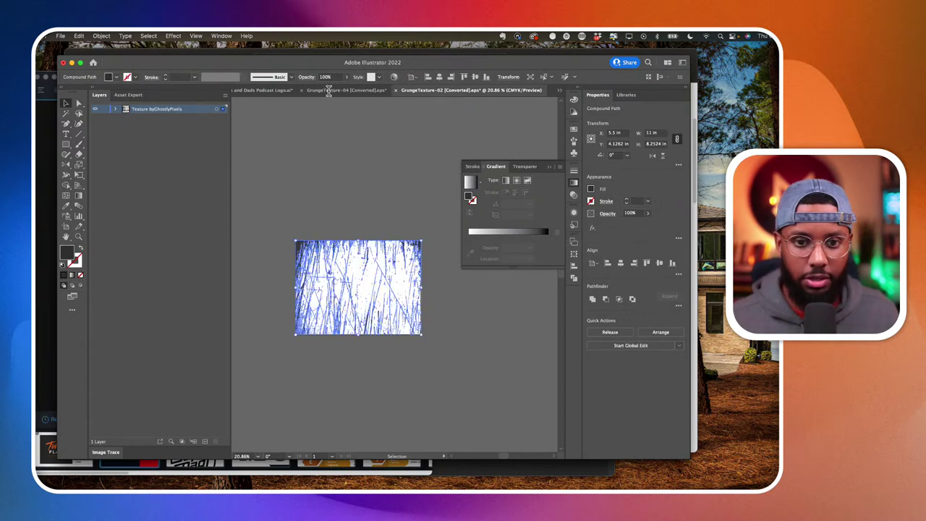
Paste the scratched texture into the Dudes and Dads Podcast Logo document.
click(272, 91)
click(362, 232)
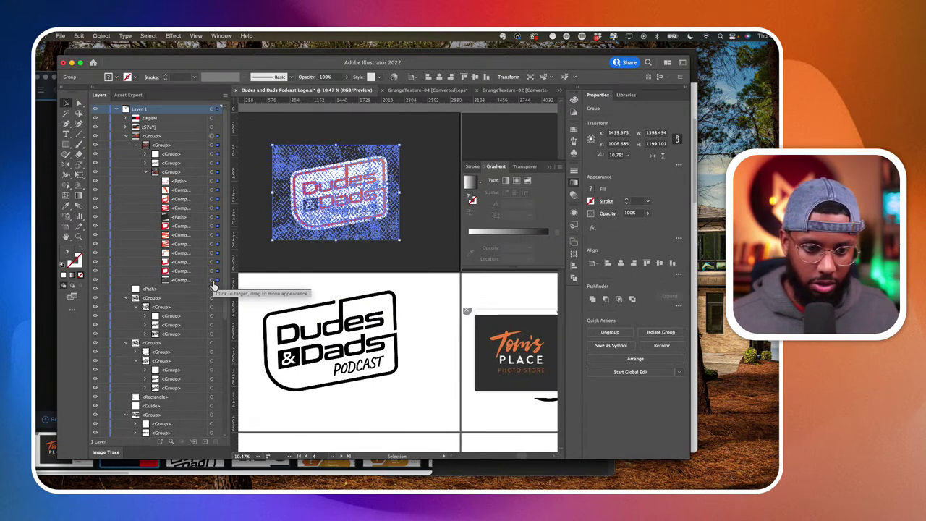
click(202, 281)
key(super+v)
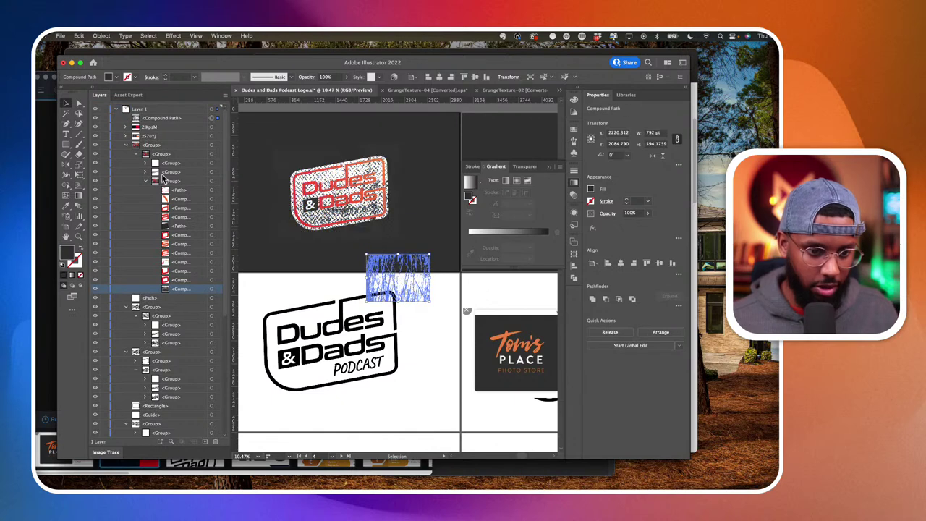
Move the new texture's compound path into the logo's inner group just above the old texture, and delete the old texture.
drag(161, 122, 183, 284)
click(211, 289)
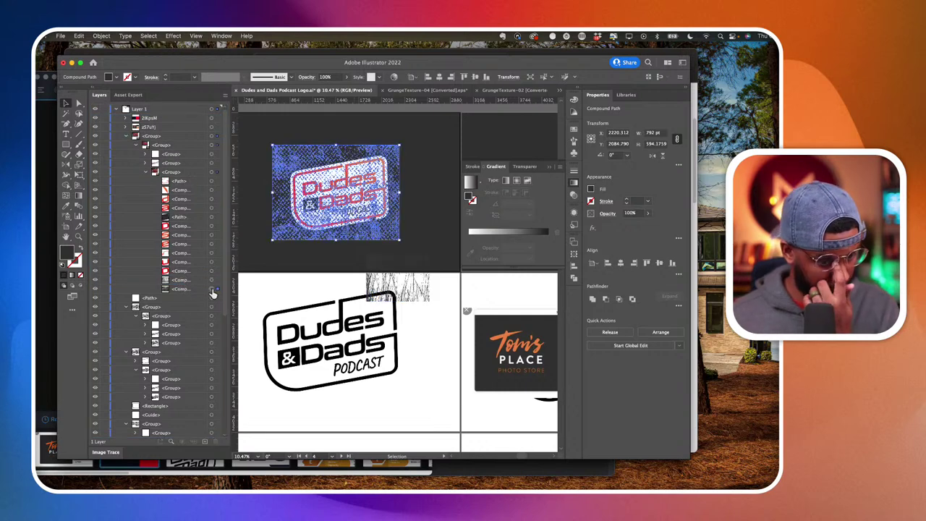
key(Delete)
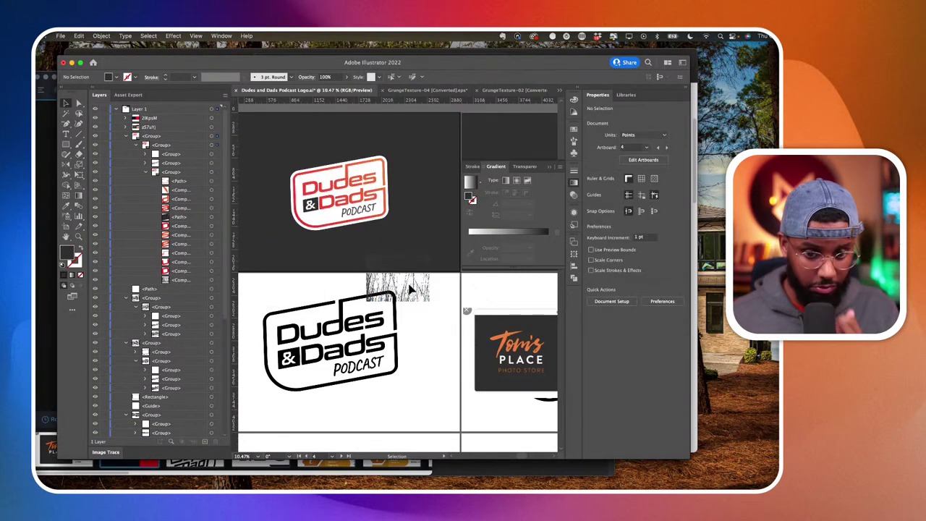
Enlarge the scratched texture's compound path and move it over the orange-to-red logo so it covers the whole dark artboard.
click(425, 297)
click(211, 280)
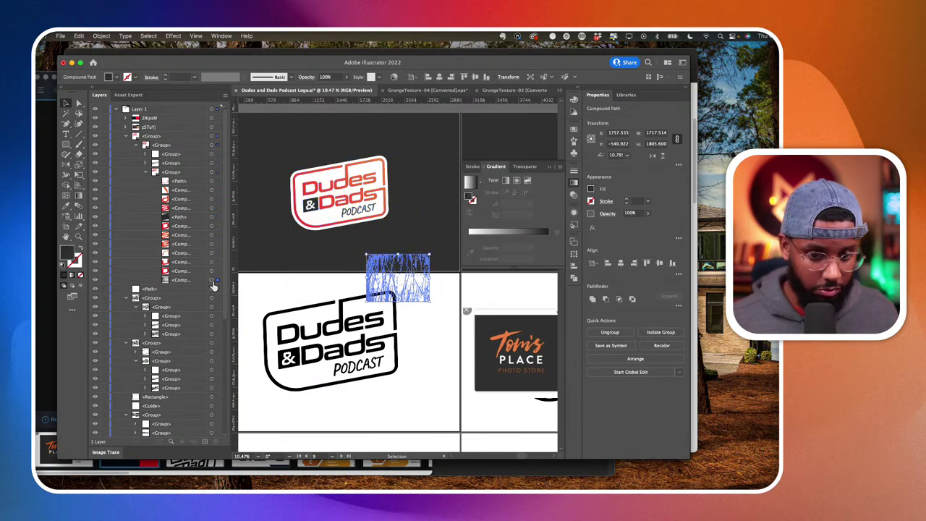
drag(432, 305, 476, 340)
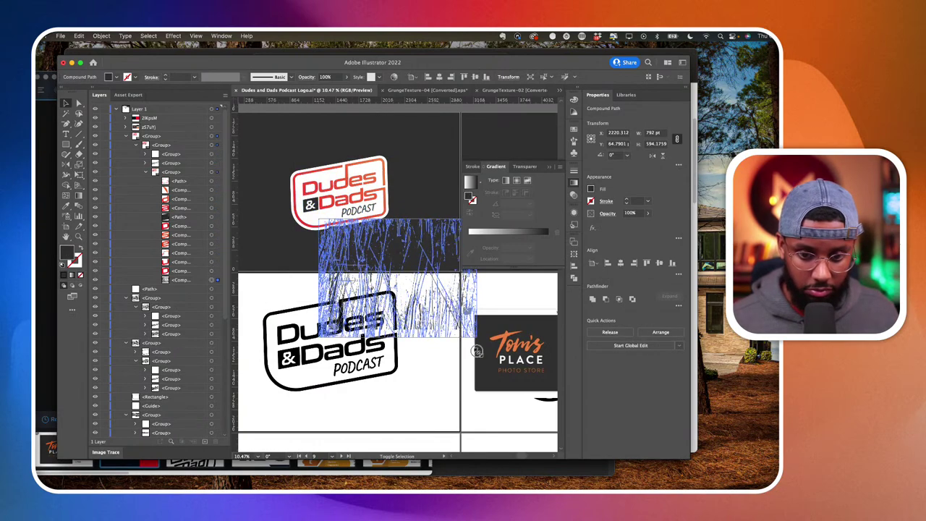
drag(376, 235, 370, 222)
click(413, 258)
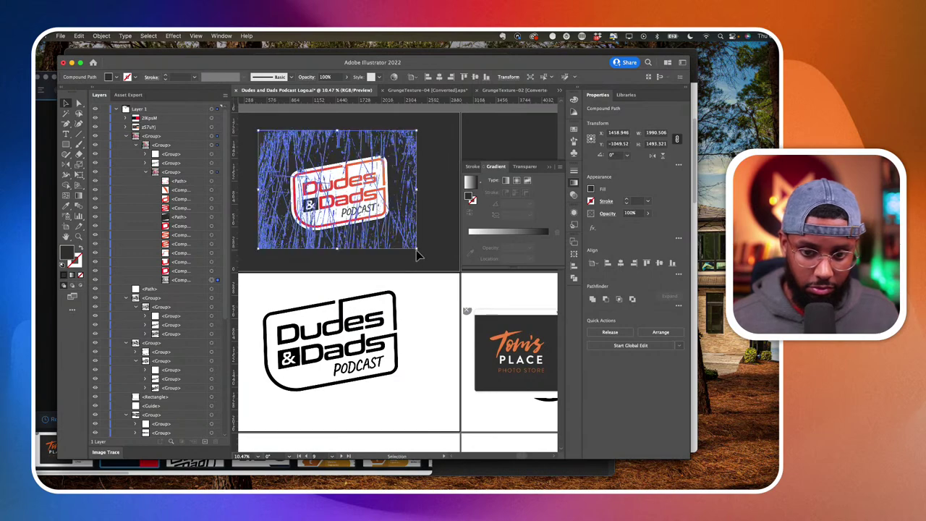
drag(413, 258, 453, 279)
click(432, 310)
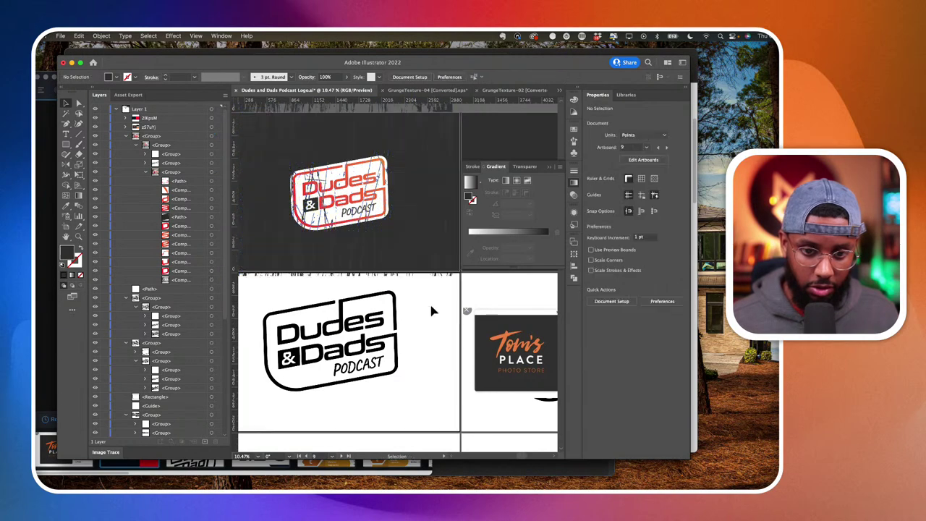
Try to recolour the logo group with a fill sampled from the artwork, and reselect only the texture's compound path.
click(409, 259)
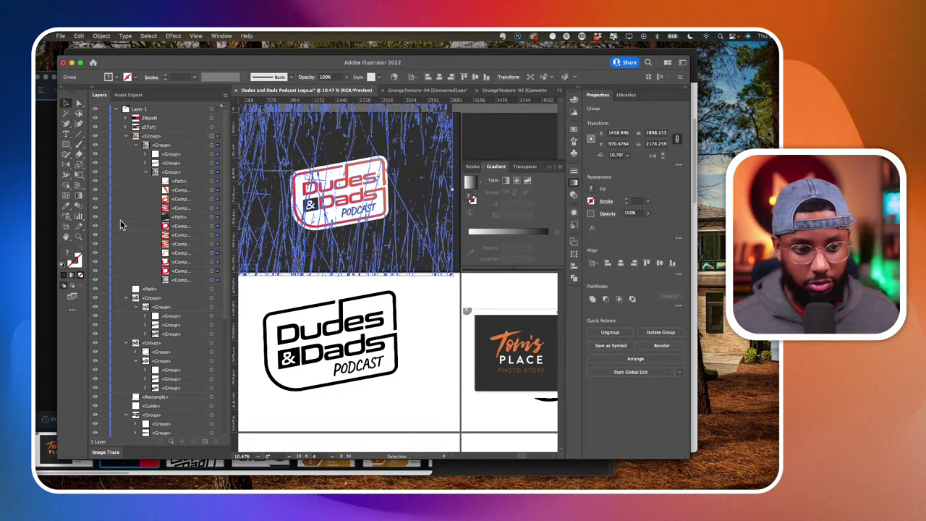
click(65, 205)
click(372, 186)
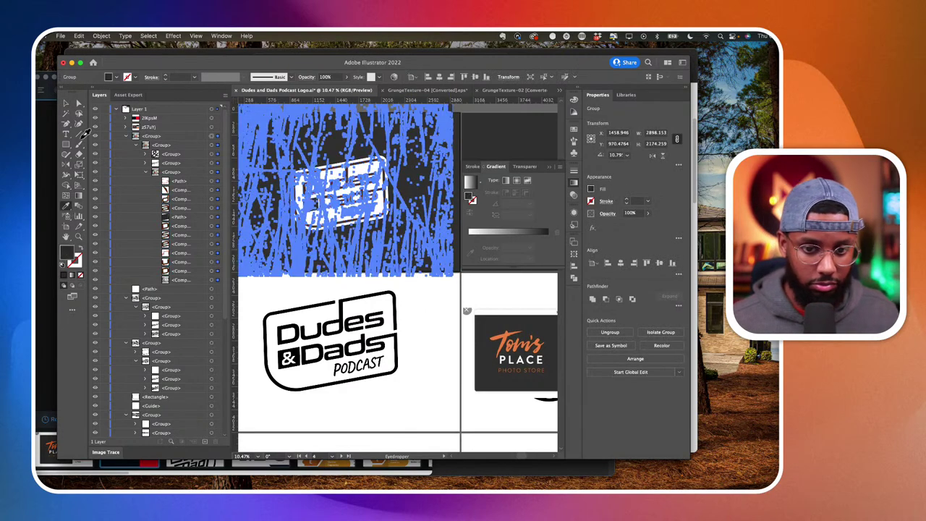
click(212, 279)
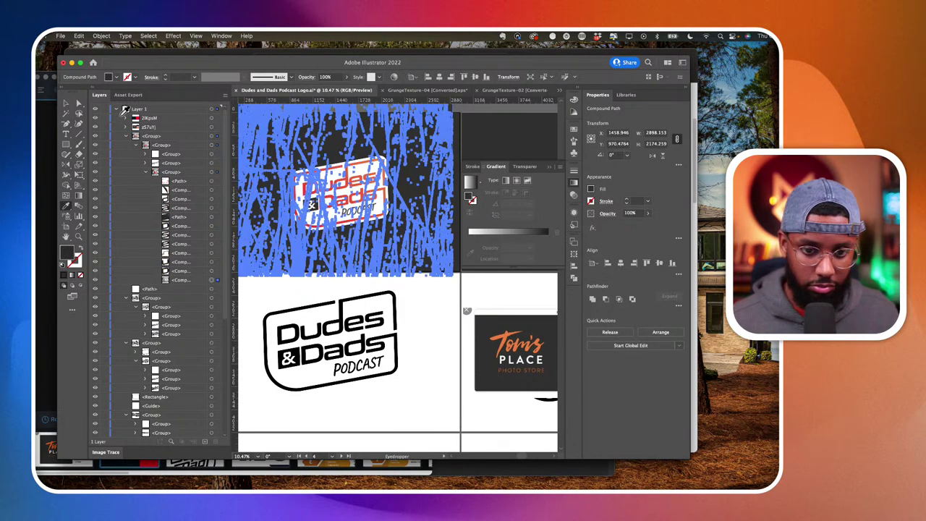
key(v)
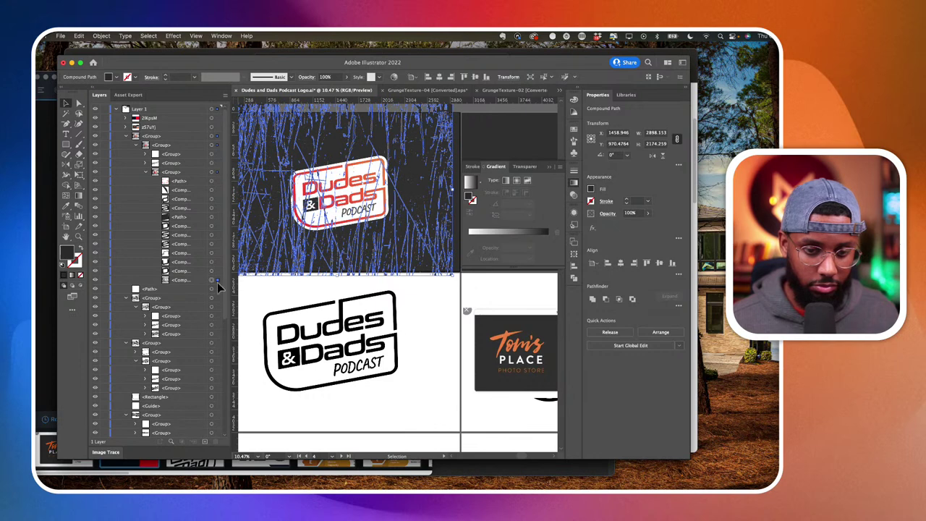
Move the texture's compound path out of the inner group to the top of the logo's enclosing group.
drag(181, 280, 182, 152)
click(421, 304)
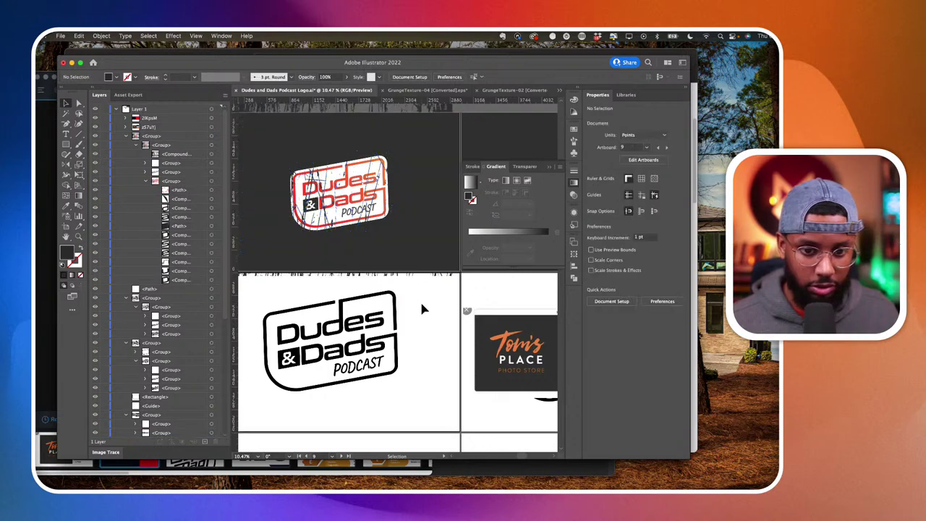
click(406, 266)
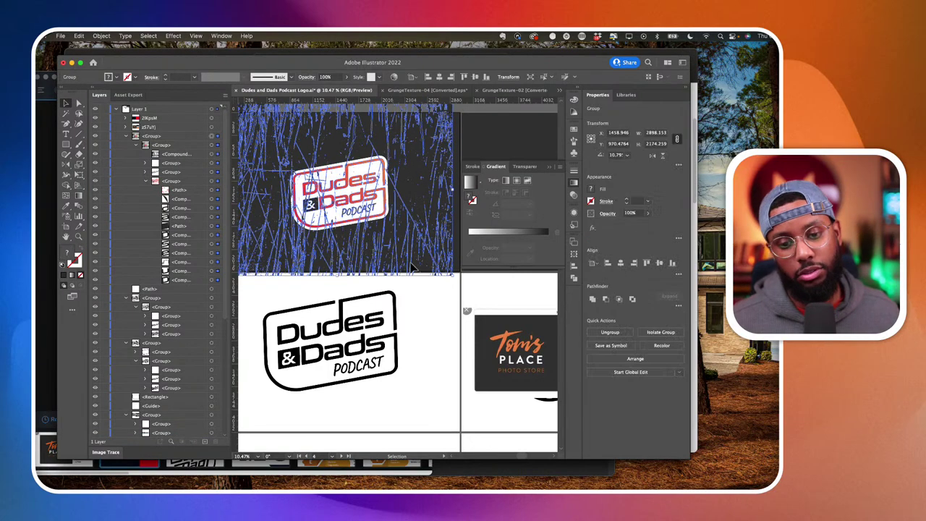
drag(411, 263, 399, 263)
key(super+z)
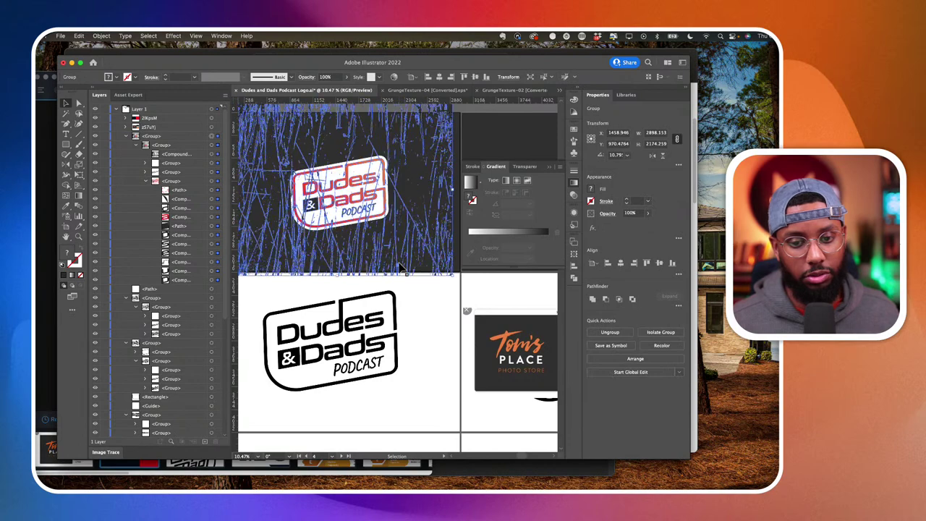
click(434, 313)
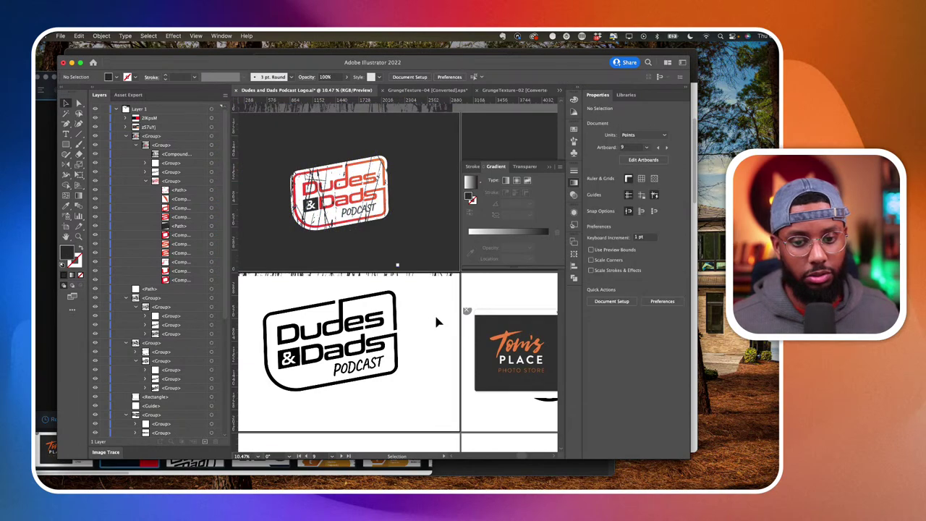
Remove the scratched texture from the orange-to-red logo.
click(415, 250)
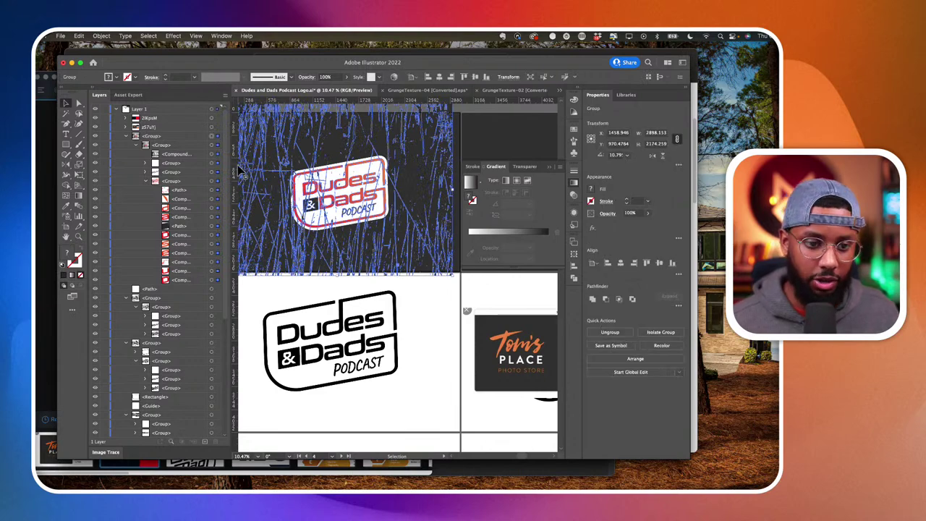
key(Delete)
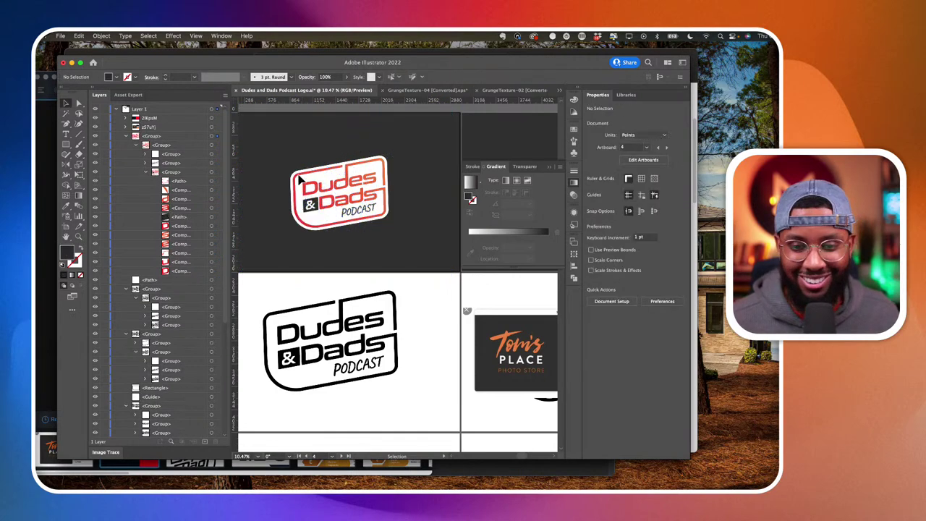
Nudge the white backing shape behind the orange-to-red logo about 7 pt right and 10 pt down.
scroll(331, 210, up, 3)
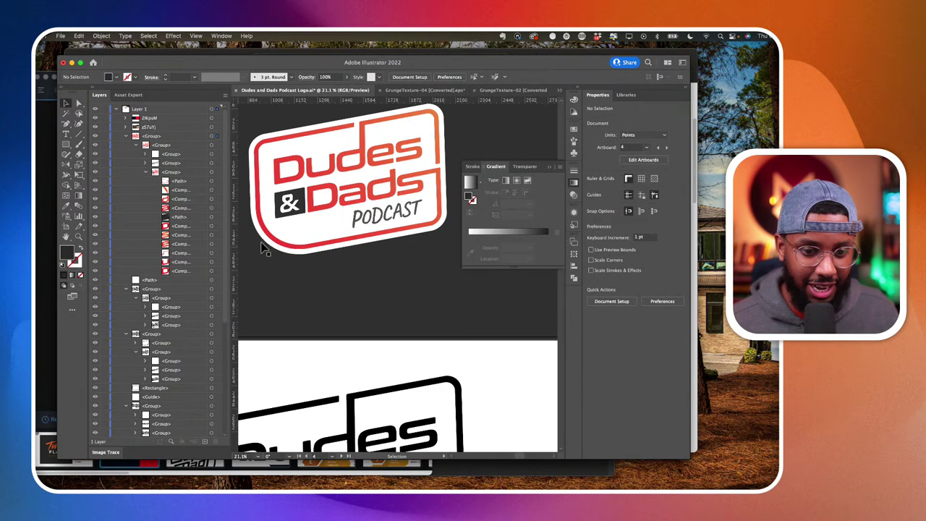
click(211, 279)
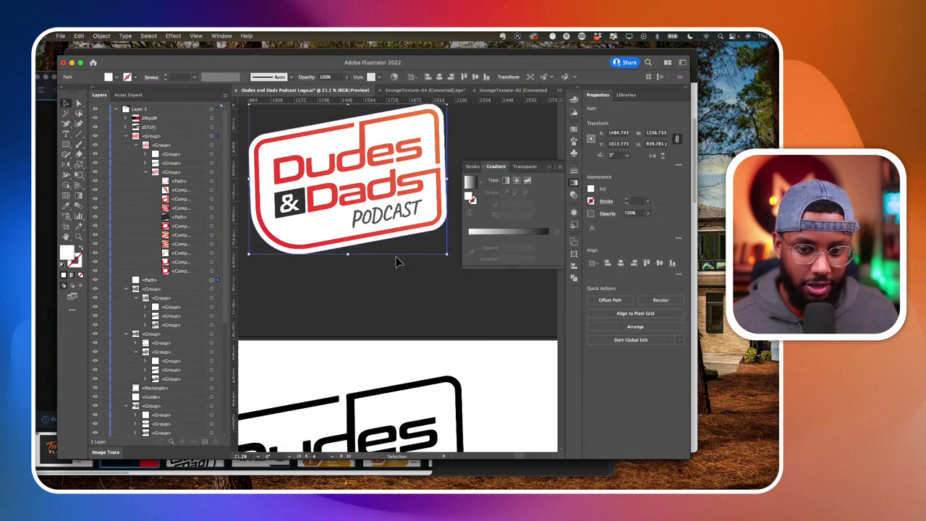
key(shift+Right)
key(shift+Down)
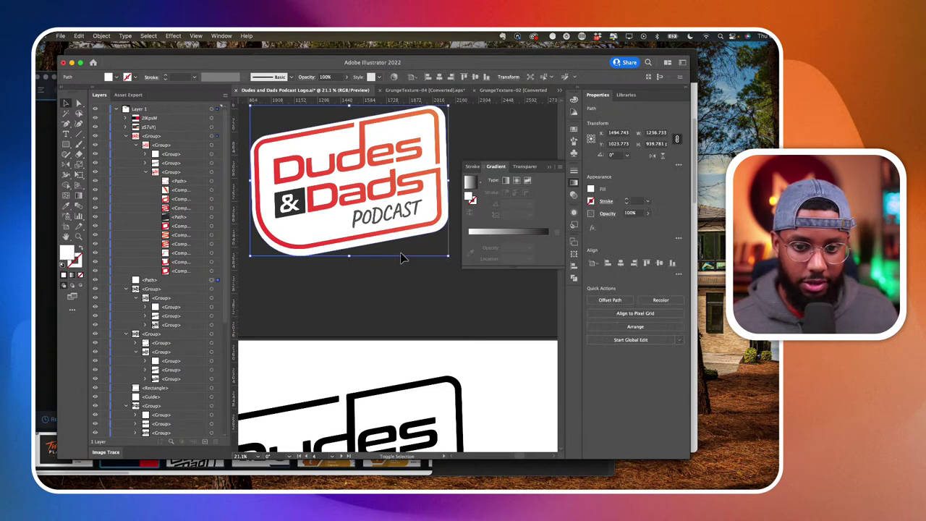
key(Down)
key(Down)
key(Left)
key(Down)
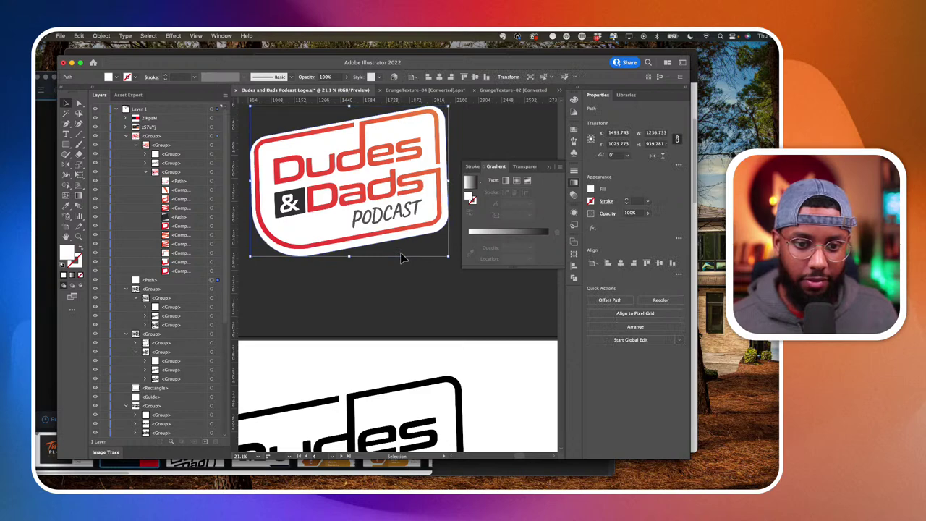
key(Left)
key(Left)
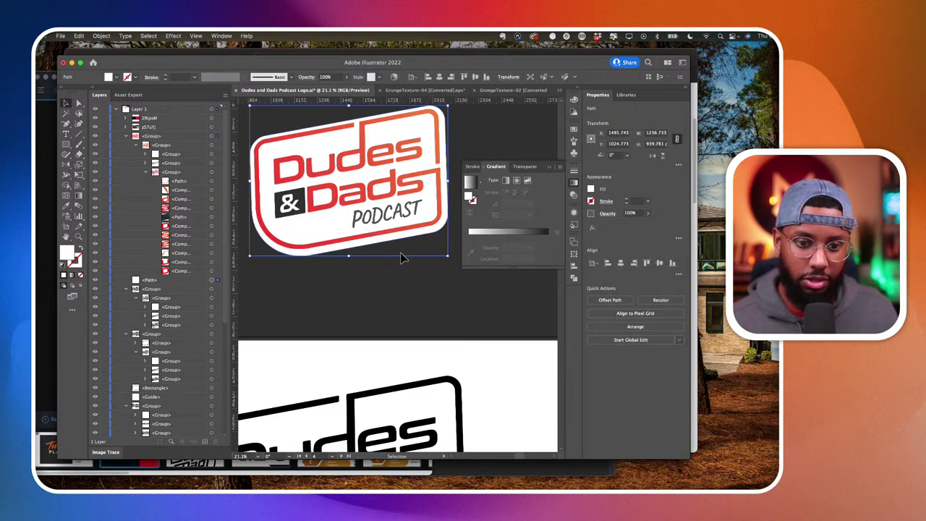
key(Up)
key(Up)
scroll(400, 253, down, 5)
click(409, 274)
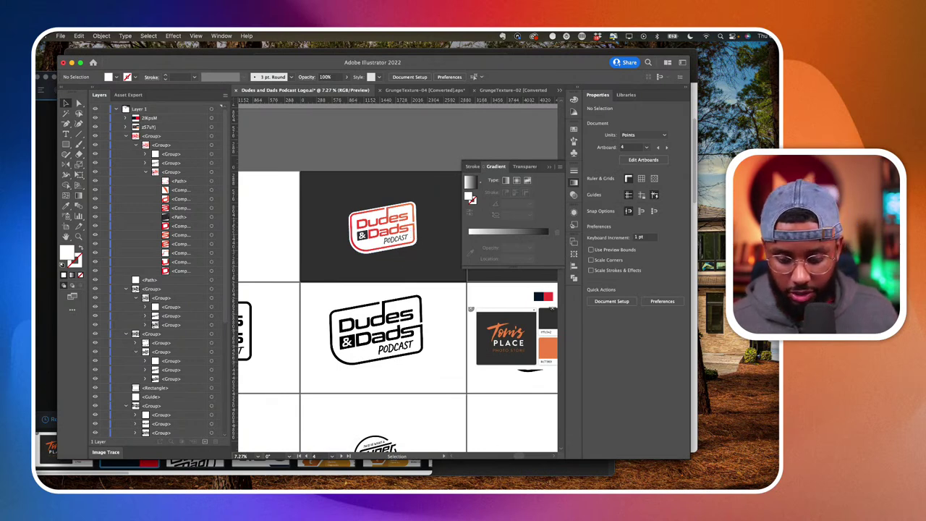
Switch to the browser and look through the Sticker Mockup page by sagesmask on Envato Elements, including its similar templates.
key(super+Tab)
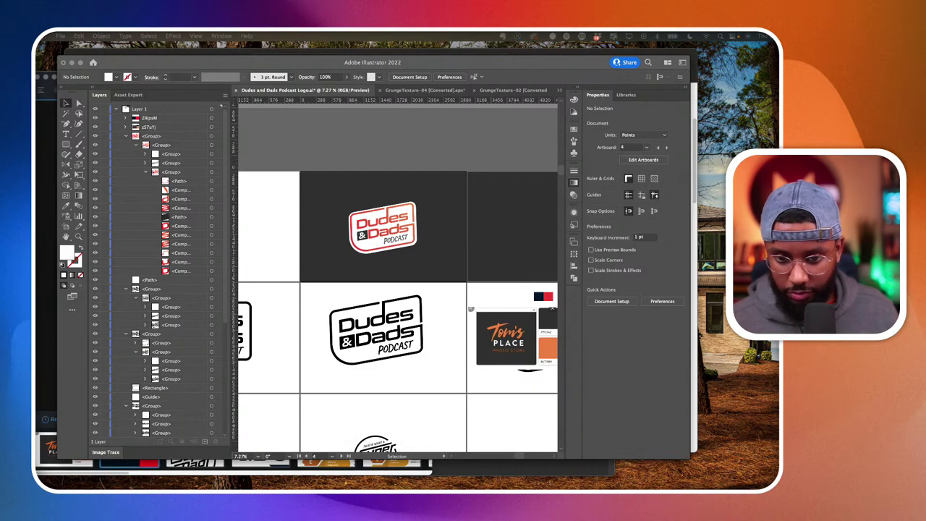
key(super+Tab)
scroll(546, 331, down, 1)
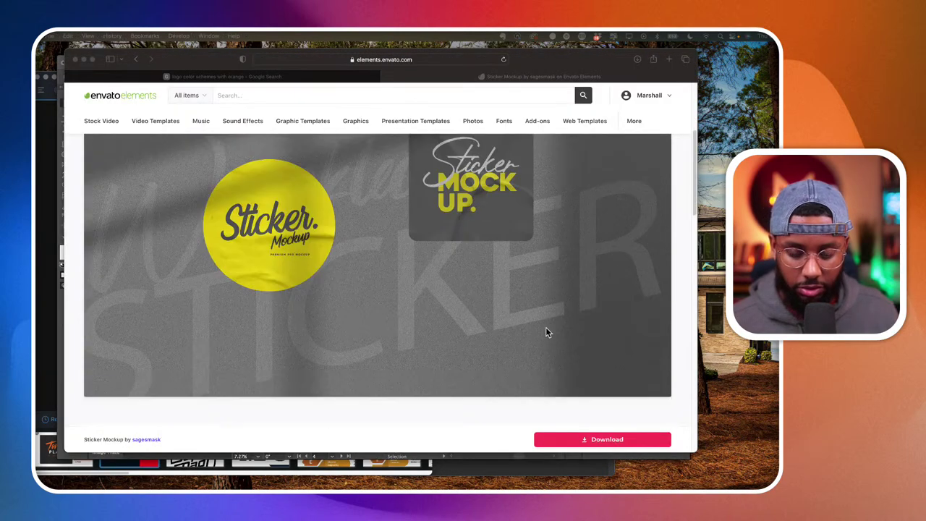
scroll(546, 331, down, 4)
scroll(546, 332, down, 10)
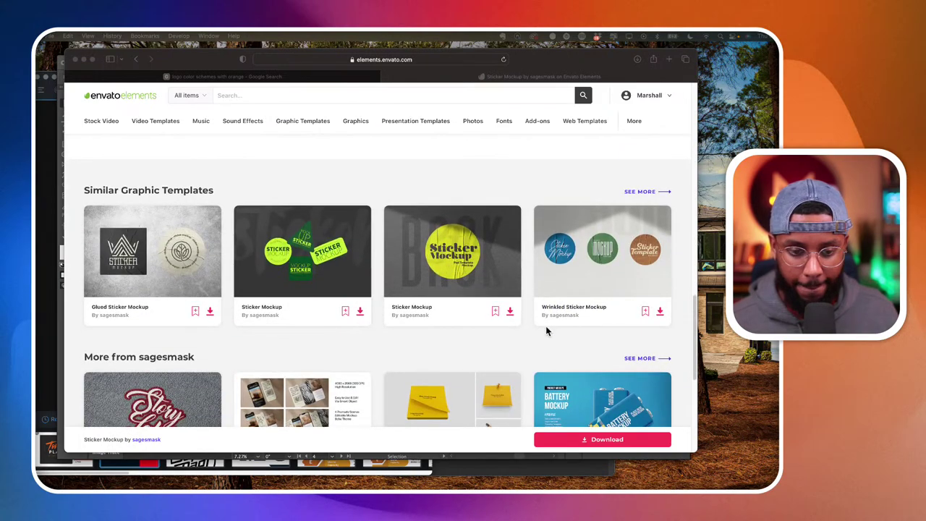
scroll(546, 330, down, 3)
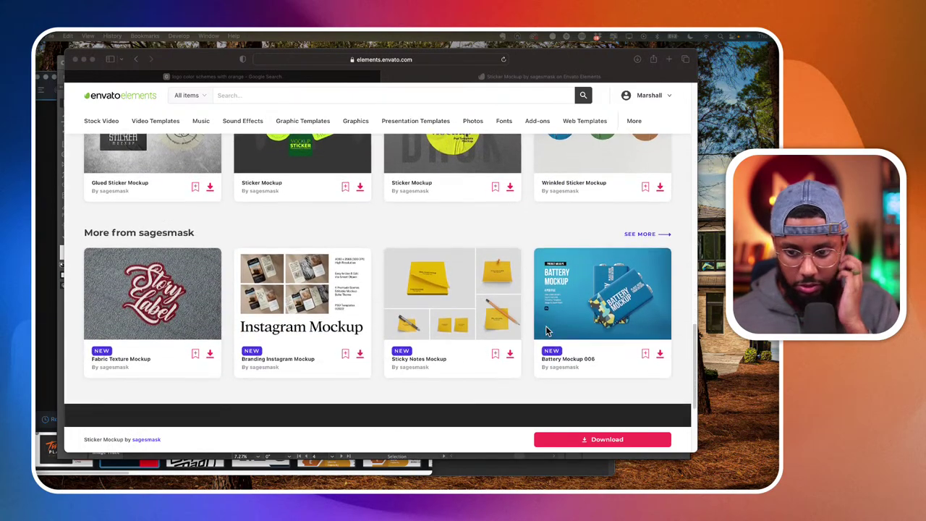
scroll(546, 331, up, 18)
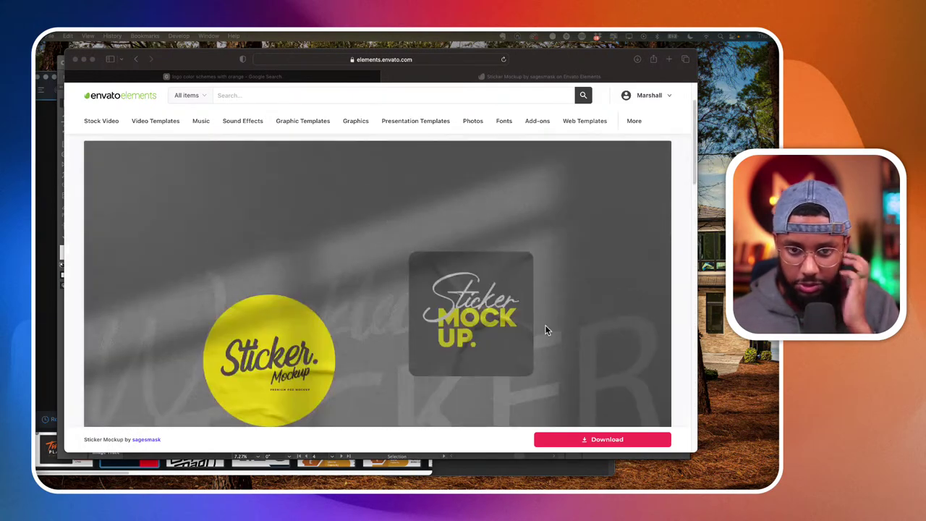
Search the computer for "sticker mockup" and open the sticker-mockup folder.
click(719, 40)
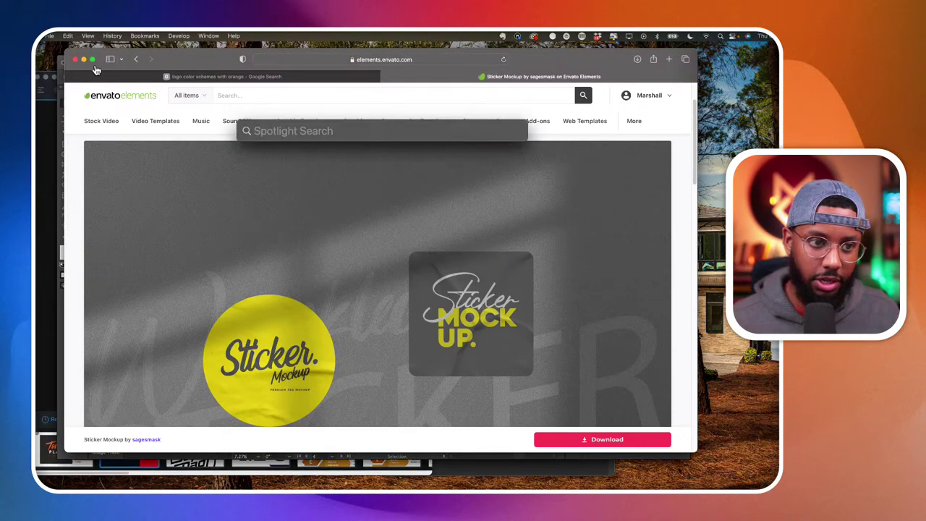
key(Escape)
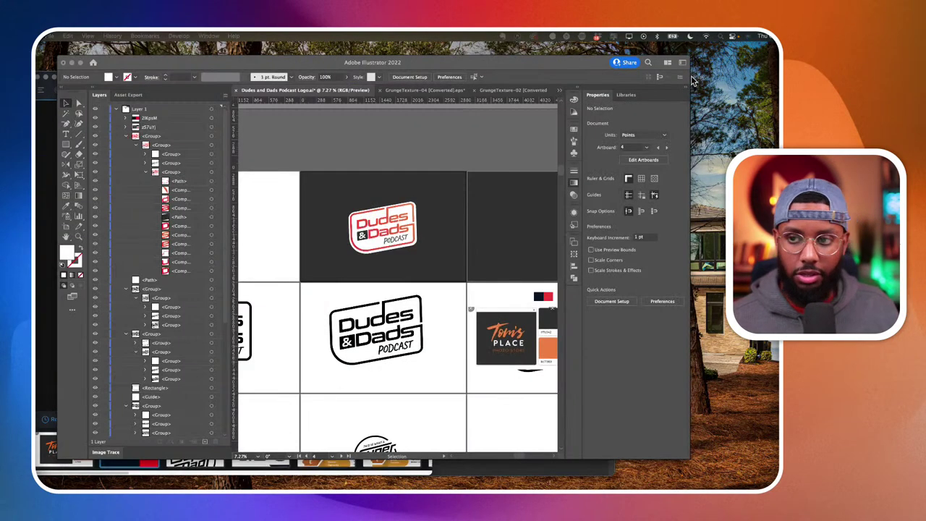
click(721, 37)
text(st)
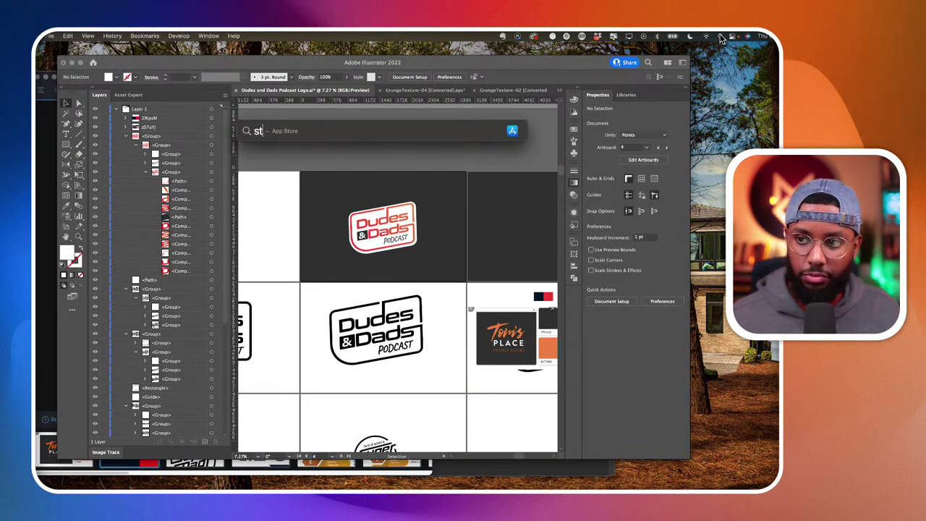
text(icker mockup)
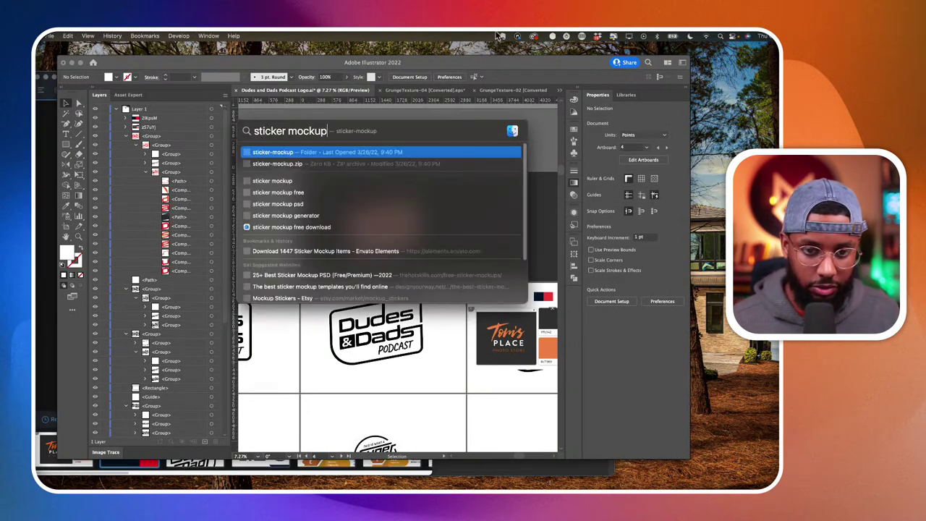
click(271, 157)
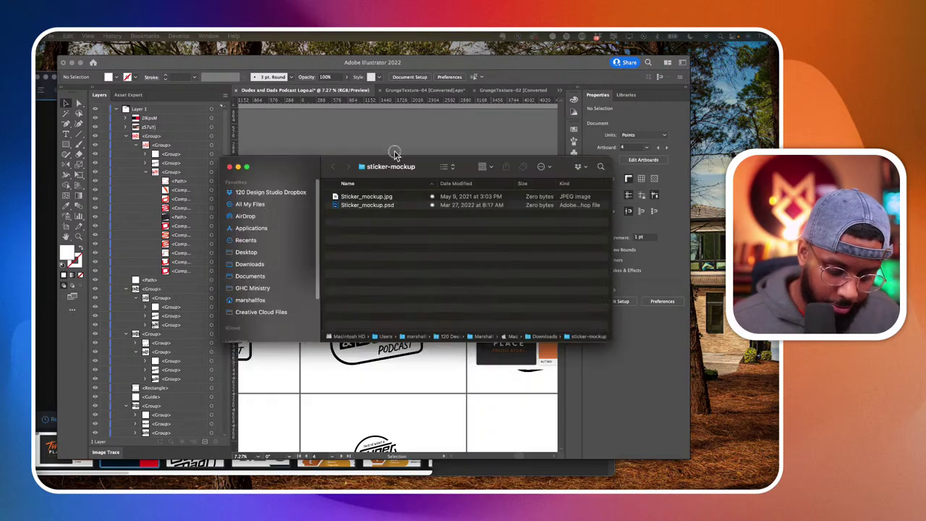
Preview Sticker_mockup.psd and make it available offline from Dropbox.
click(357, 174)
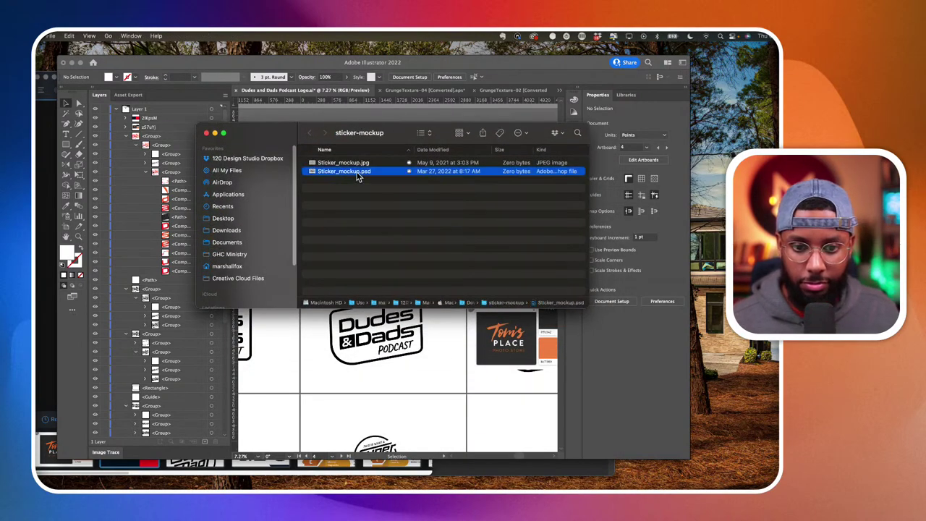
key(space)
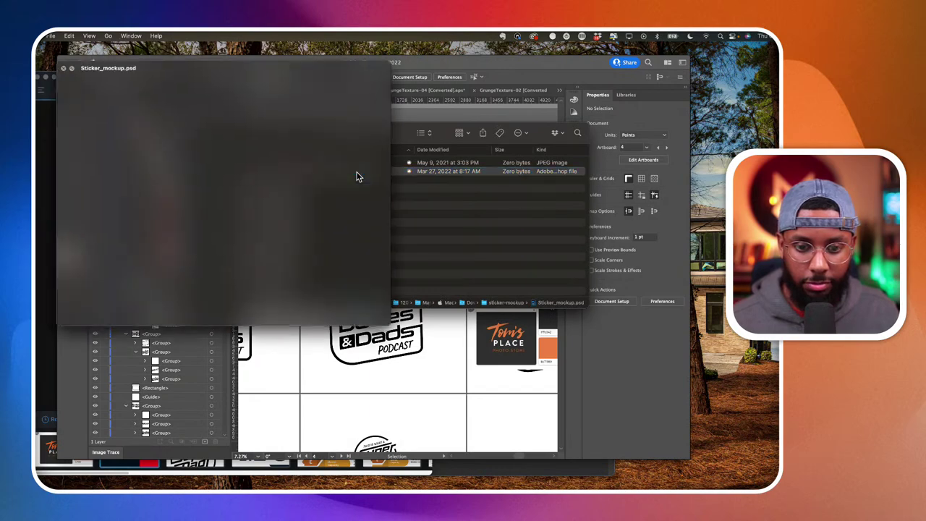
key(space)
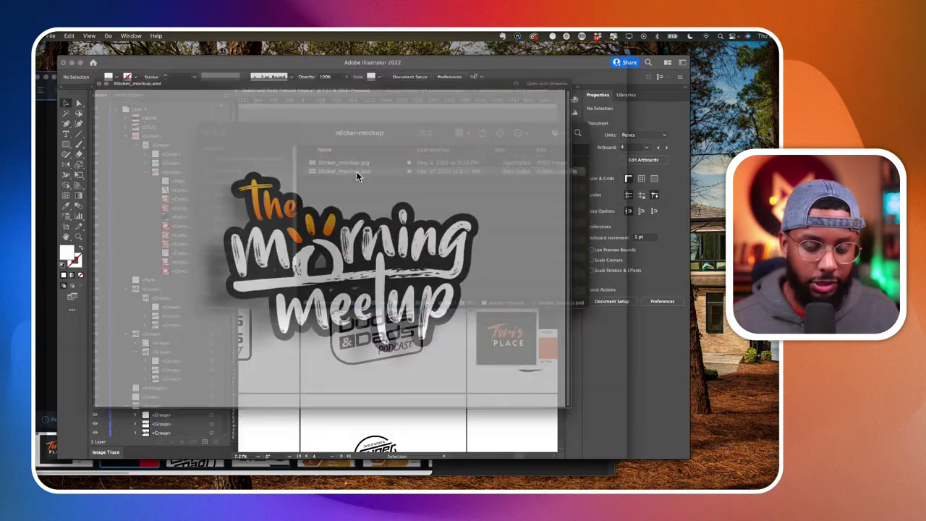
right_click(360, 172)
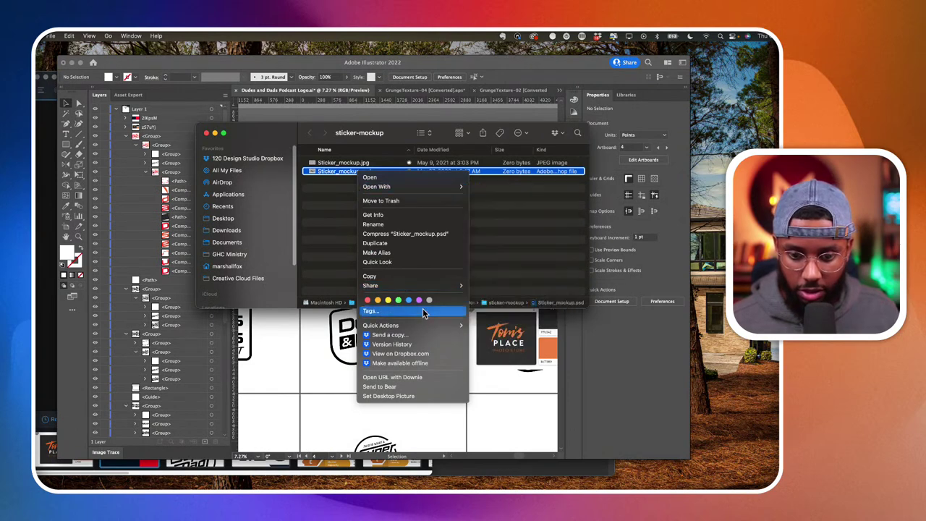
click(411, 364)
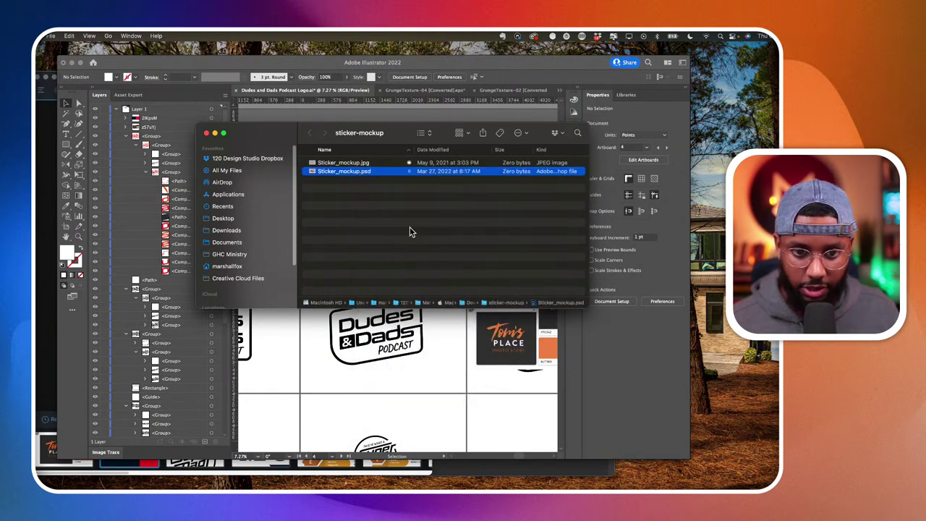
Preview the Sticker_mockup.jpg image in the sticker-mockup folder.
click(373, 164)
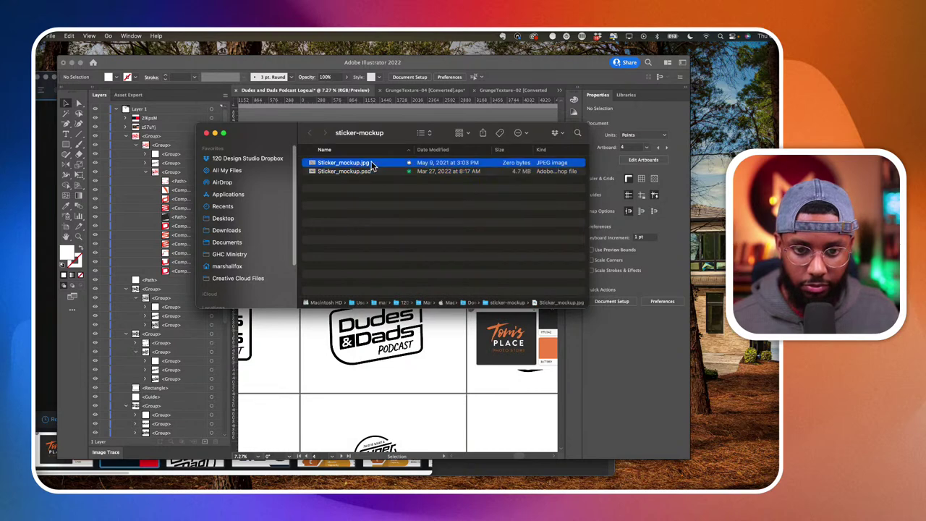
key(space)
key(space)
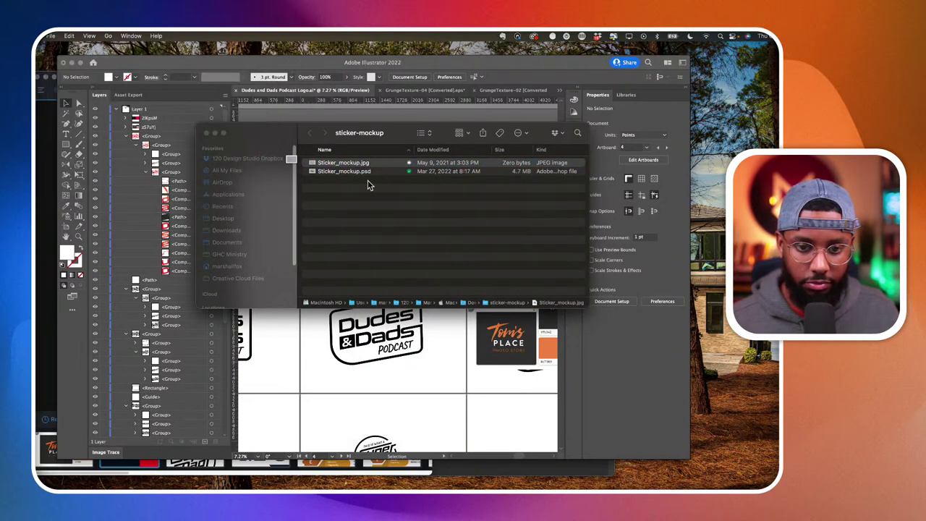
Open Sticker_mockup.psd in Photoshop and open the contents of its YOUR DESIGN HERE smart object for editing.
click(370, 174)
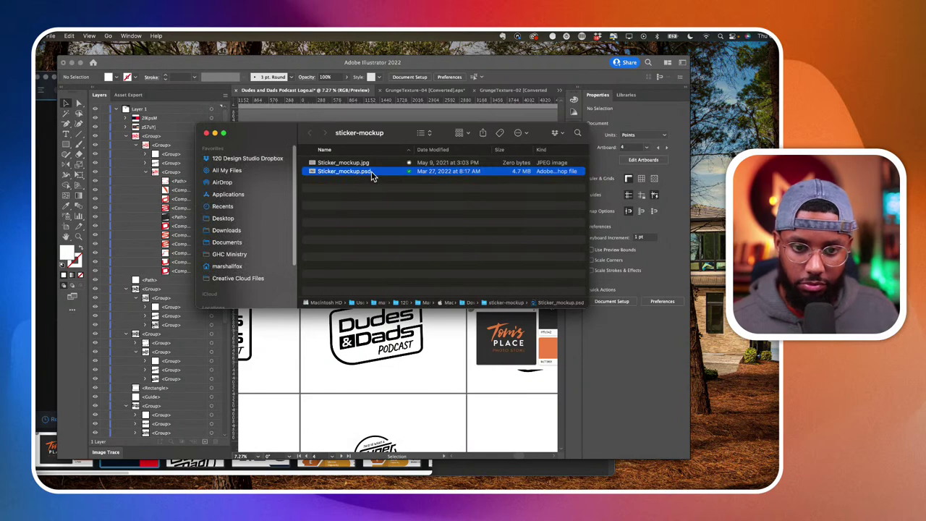
double_click(371, 173)
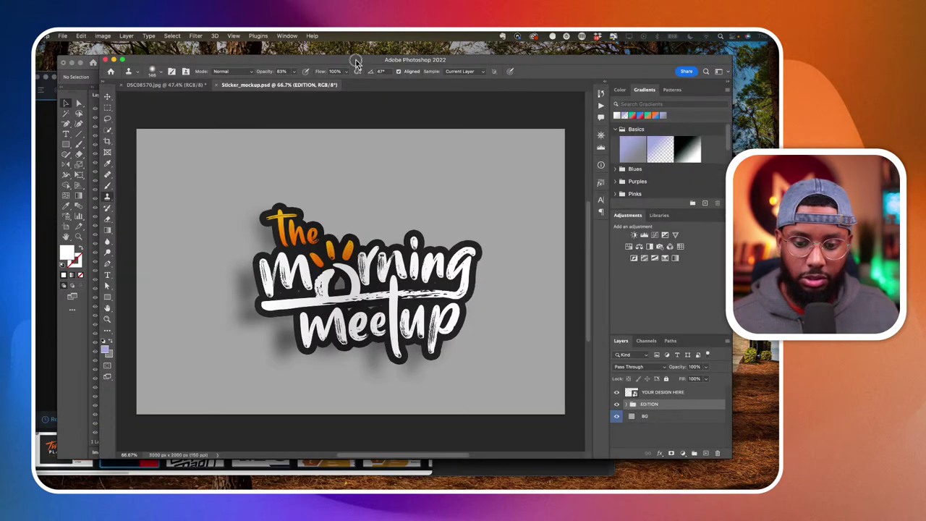
drag(355, 62, 328, 58)
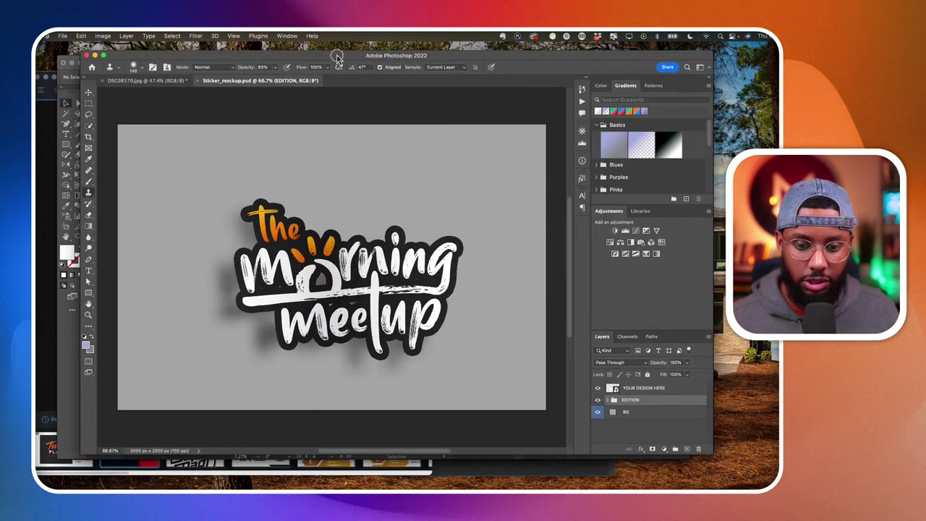
scroll(389, 225, down, 1)
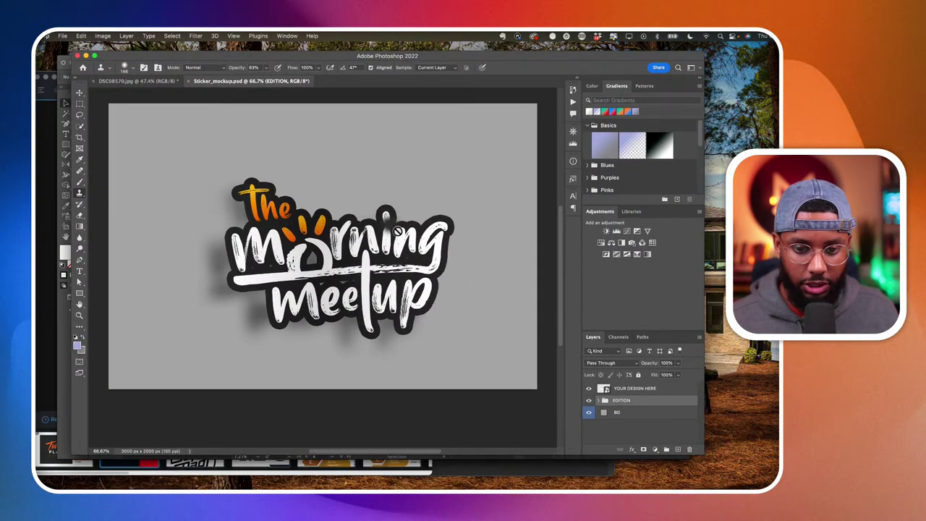
double_click(604, 389)
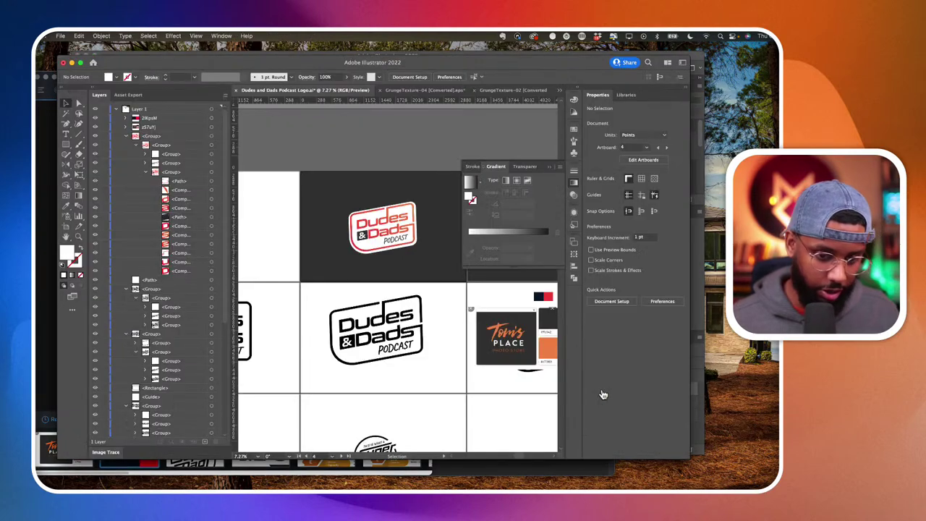
Copy the orange-to-red Dudes & Dads logo with its white backing from Illustrator and paste it centred into the smart object at about half size.
drag(340, 196, 433, 268)
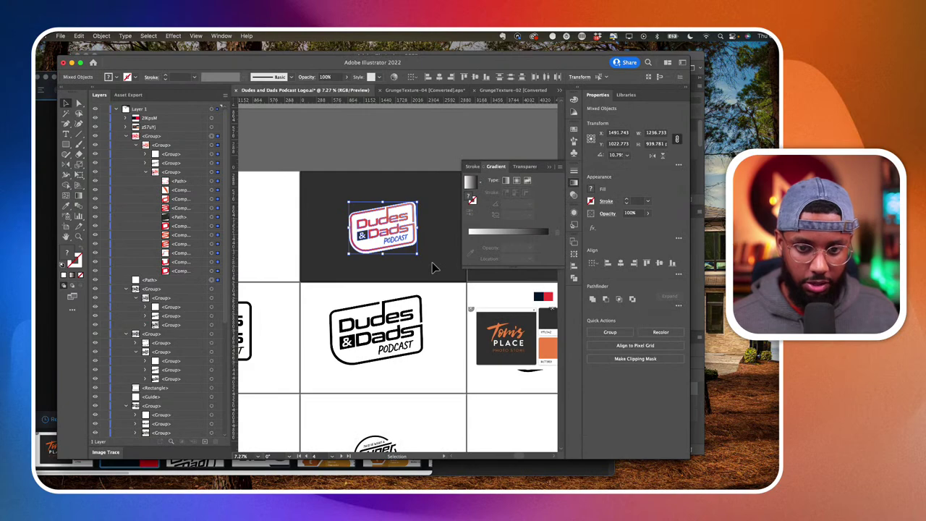
key(super+c)
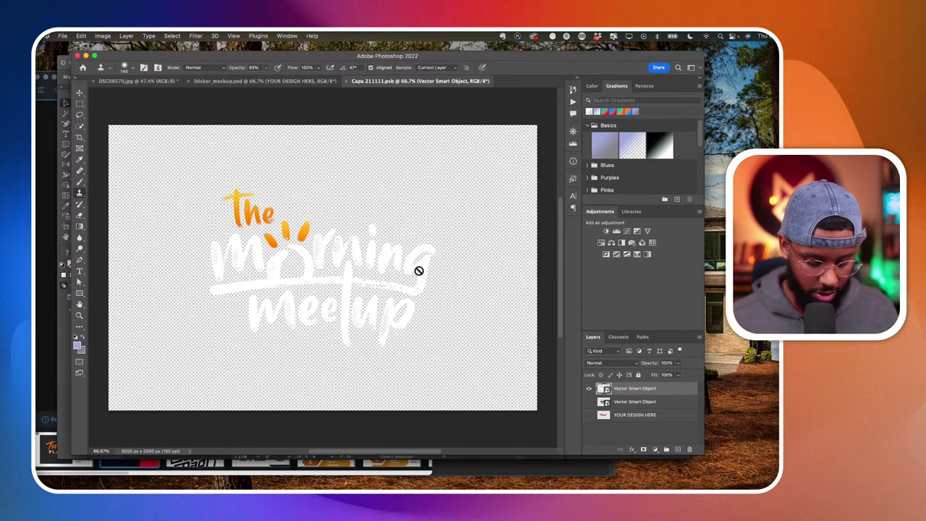
key(super+v)
key(super+v)
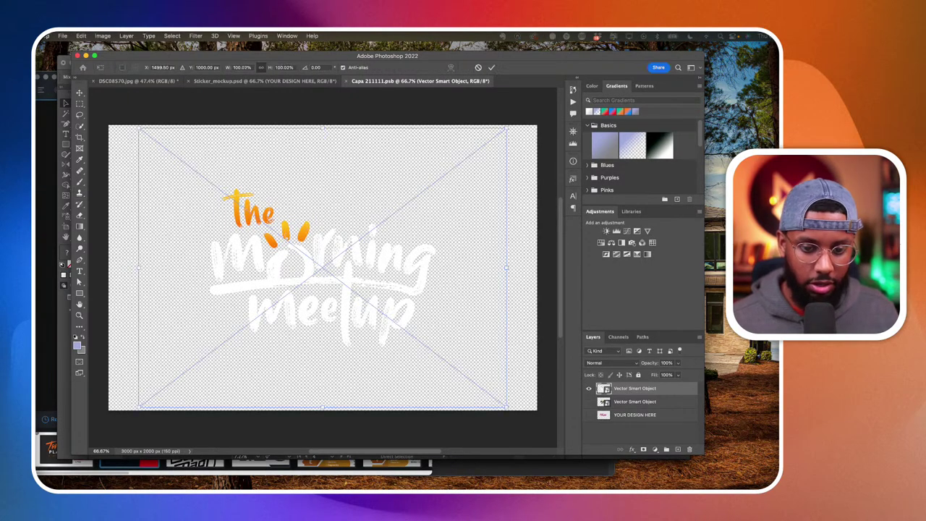
drag(505, 410, 420, 364)
Select the old Morning Meetup artwork layer directly below the pasted logo.
click(625, 402)
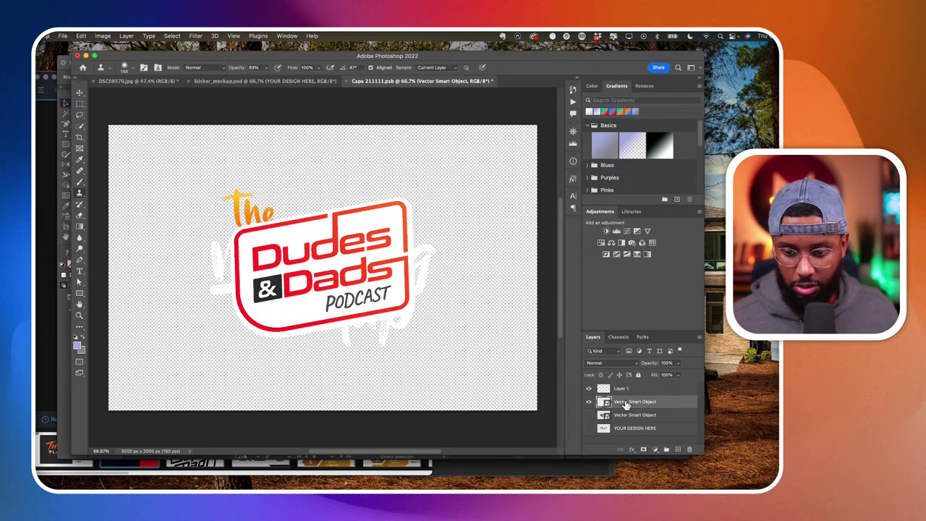